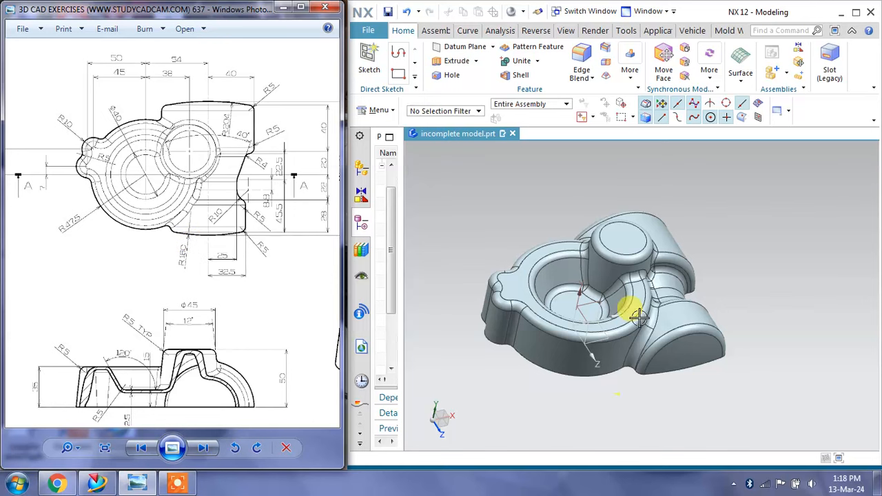
Examine the finished casting model from several angles and compare it with the plan view and section A-A of the drawing
mouse_move(676, 237)
middle_mouse_down()
mouse_move(660, 256)
mouse_move(675, 276)
mouse_move(655, 242)
mouse_move(674, 270)
mouse_move(664, 258)
middle_mouse_up()
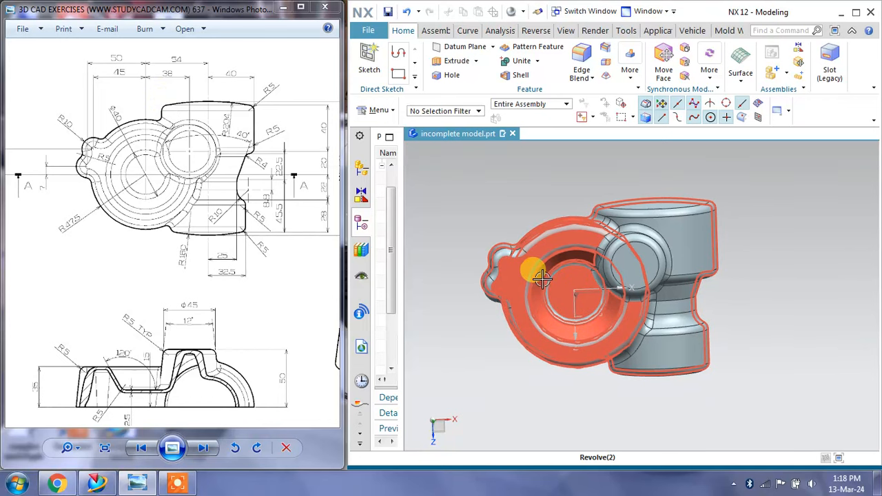
middle_click_drag(536, 209, 545, 204)
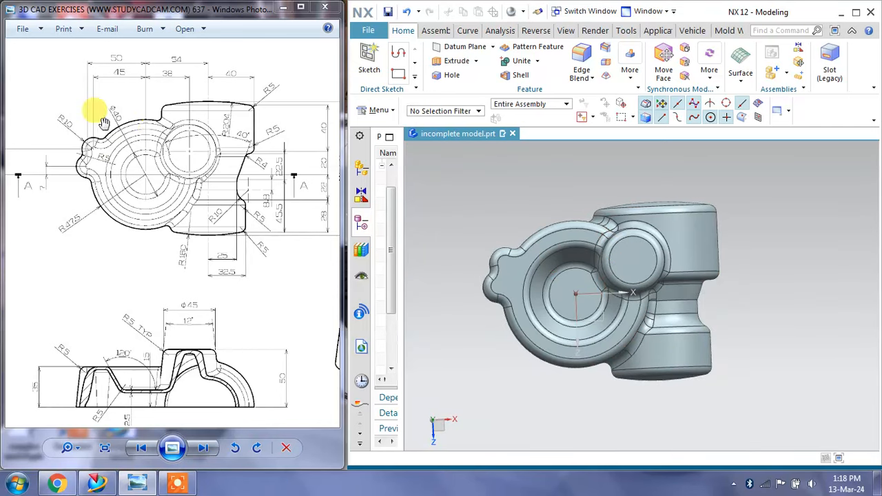
left_click_drag(174, 354, 169, 302)
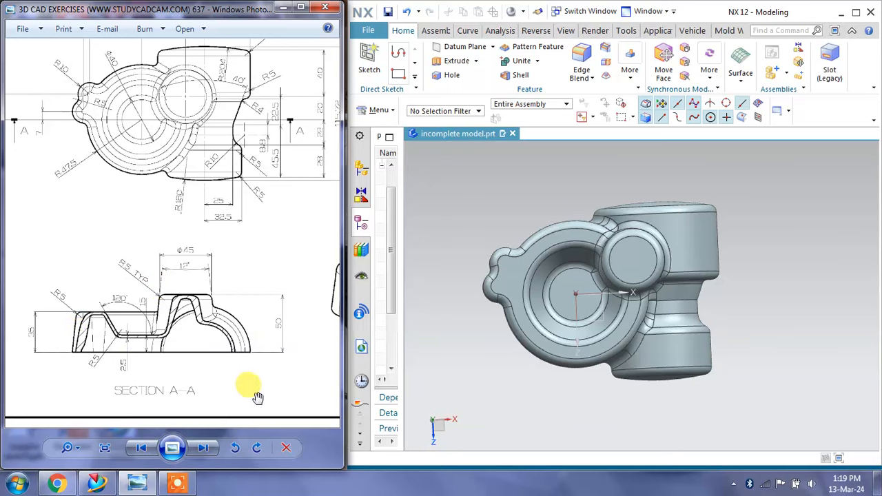
mouse_move(295, 236)
left_mouse_down()
mouse_move(164, 298)
mouse_move(138, 298)
mouse_move(190, 287)
left_mouse_up()
mouse_move(122, 284)
left_mouse_down()
mouse_move(219, 266)
mouse_move(210, 284)
left_mouse_up()
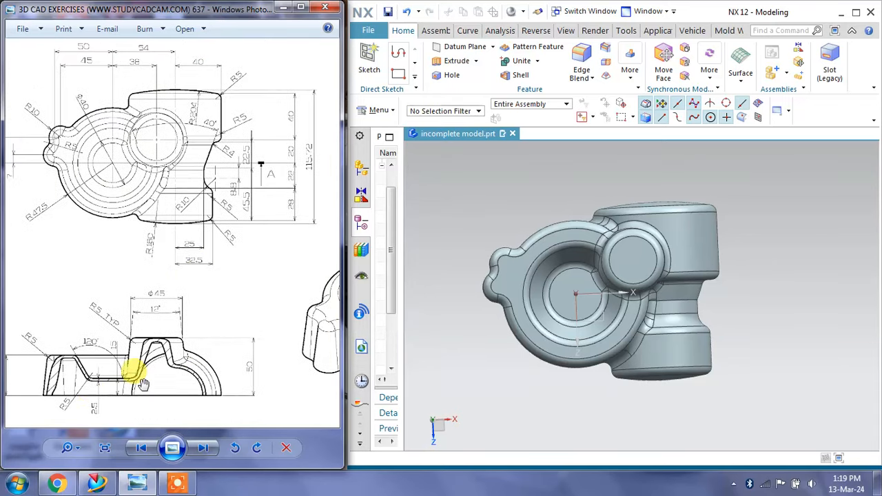
left_click_drag(73, 374, 118, 315)
scroll(146, 373, "up", 1)
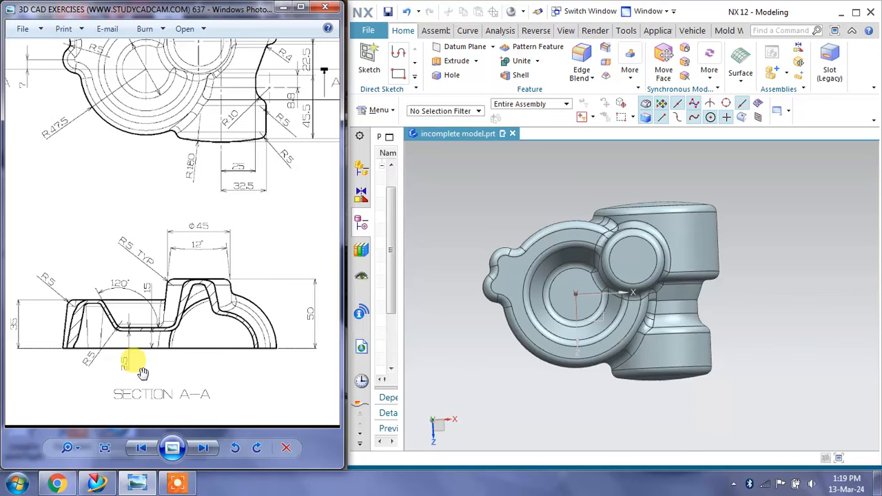
left_click_drag(220, 193, 225, 273)
scroll(225, 274, "down", 1)
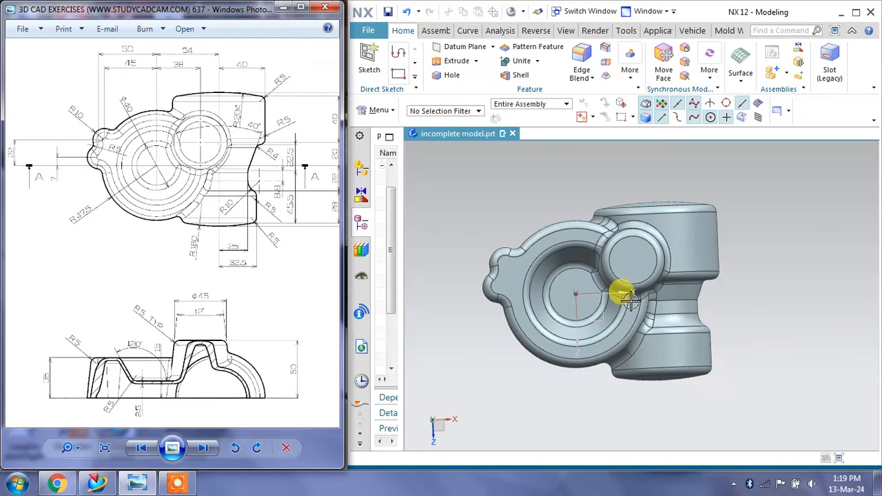
mouse_move(616, 289)
middle_mouse_down()
mouse_move(634, 191)
mouse_move(628, 181)
mouse_move(641, 197)
mouse_move(622, 252)
mouse_move(631, 263)
middle_mouse_up()
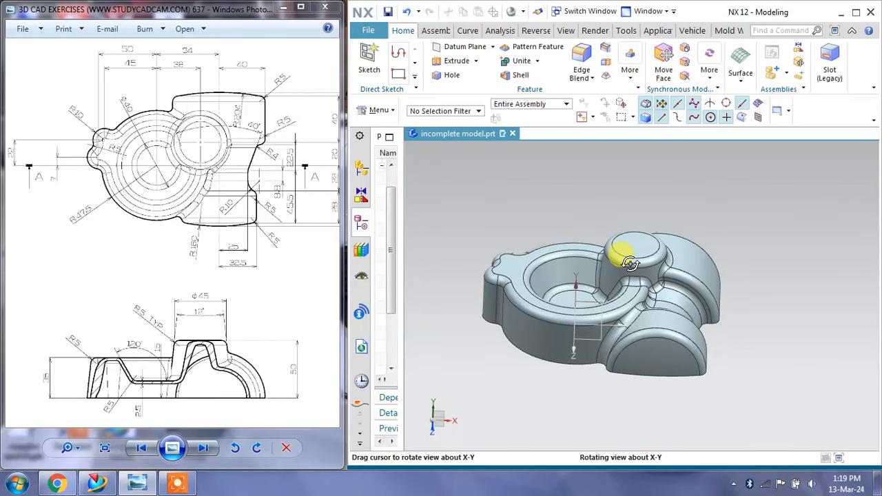
scroll(221, 169, "up", 2)
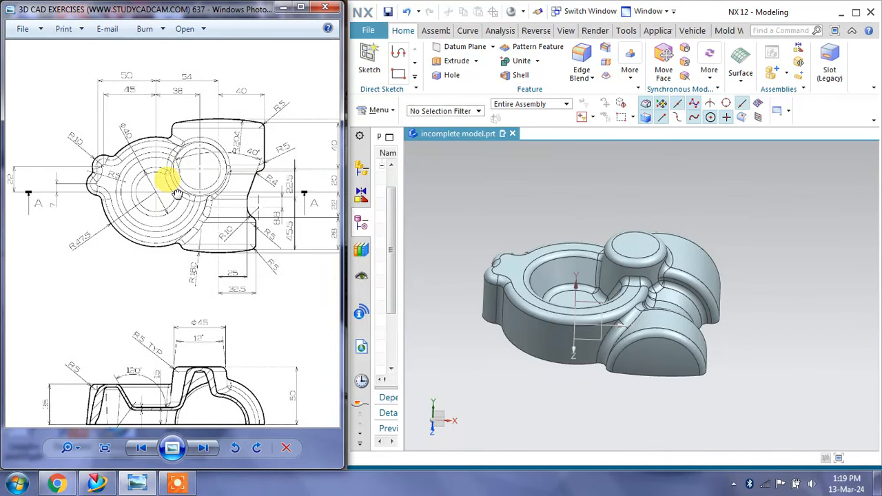
left_click_drag(183, 196, 180, 171)
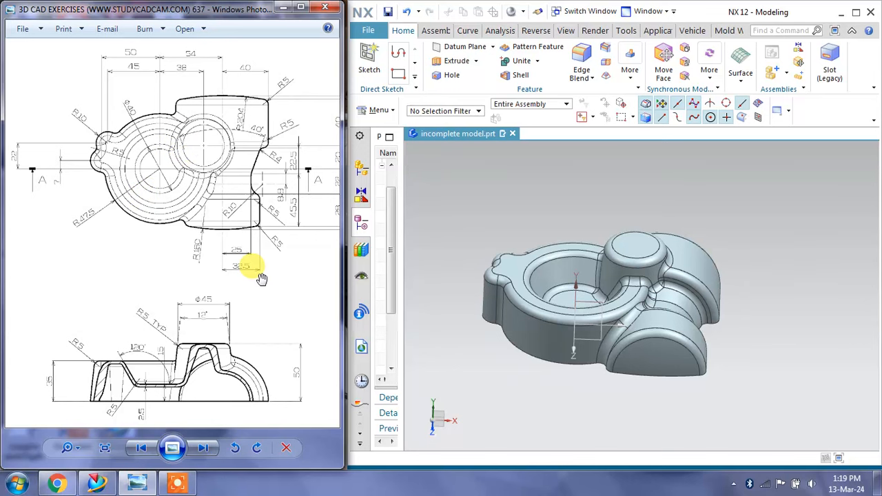
mouse_move(641, 281)
middle_mouse_down()
mouse_move(650, 277)
mouse_move(633, 291)
middle_mouse_up()
scroll(138, 320, "up", 3)
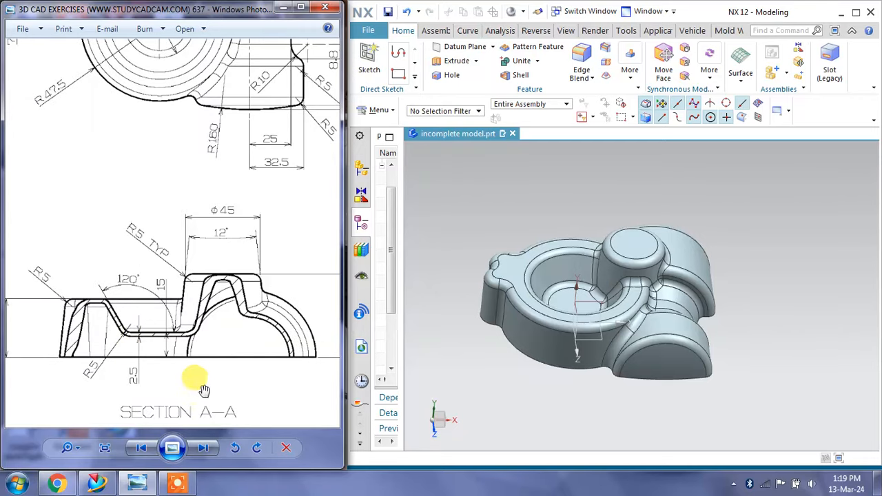
left_click_drag(138, 347, 192, 365)
scroll(192, 365, "down", 2)
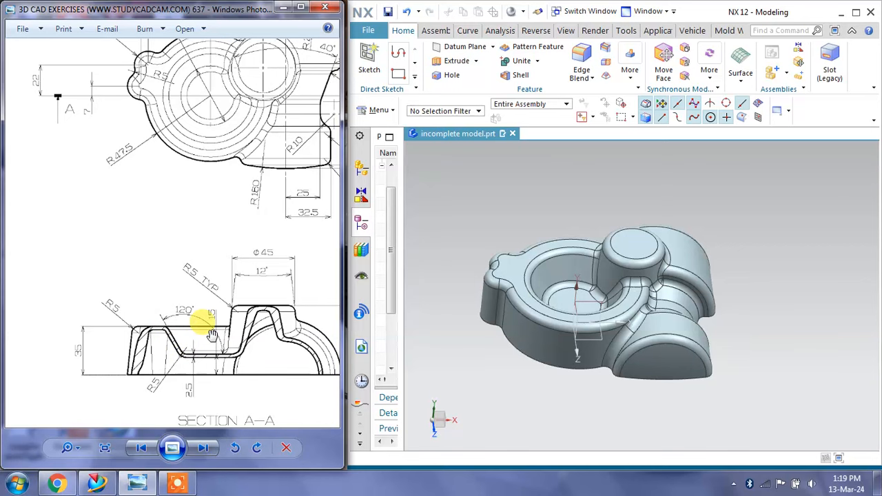
scroll(206, 351, "up", 1)
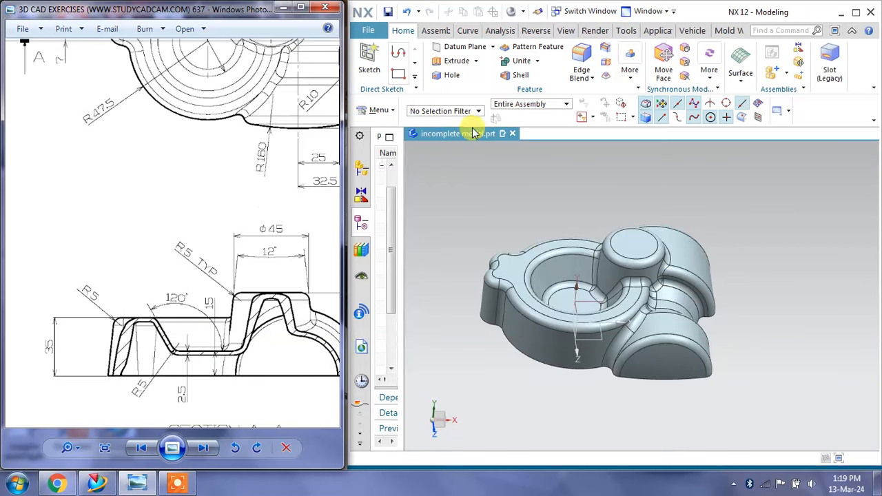
Create a new millimetre part from the Model template, keeping the file name model1.prt
left_click(374, 33)
left_click(384, 51)
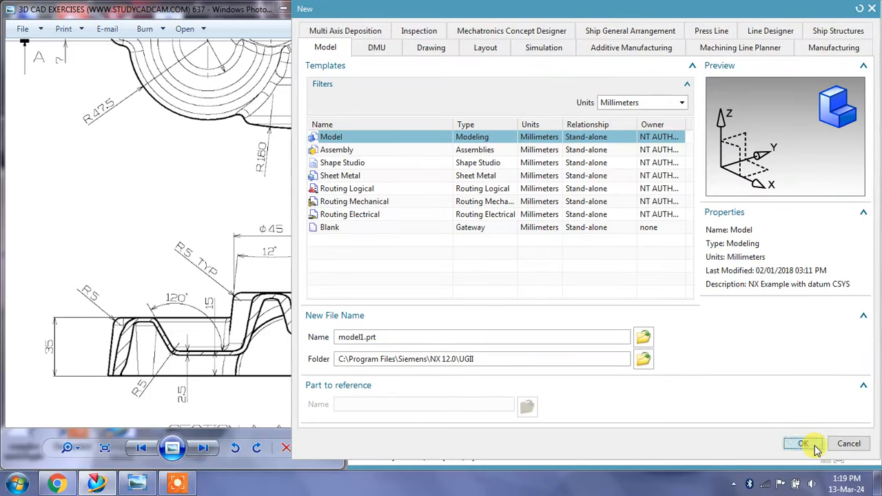
left_click(804, 443)
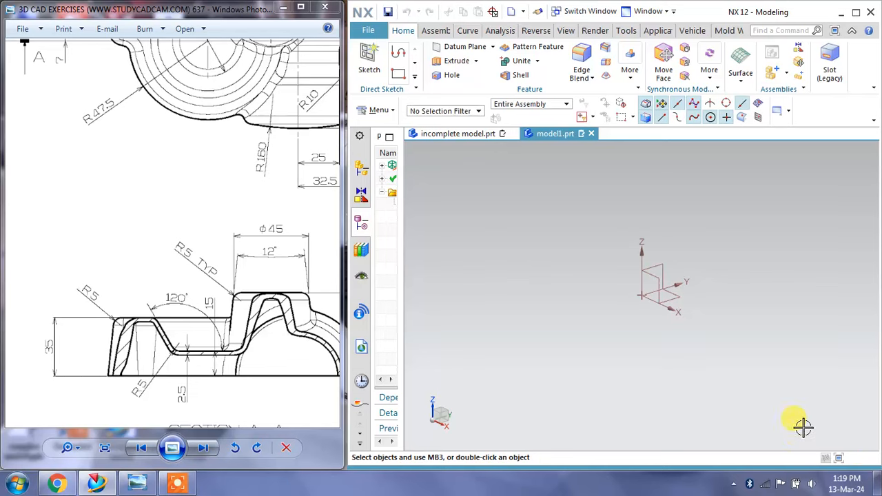
Create a sketch on the YZ plane of the datum coordinate system
left_click(369, 54)
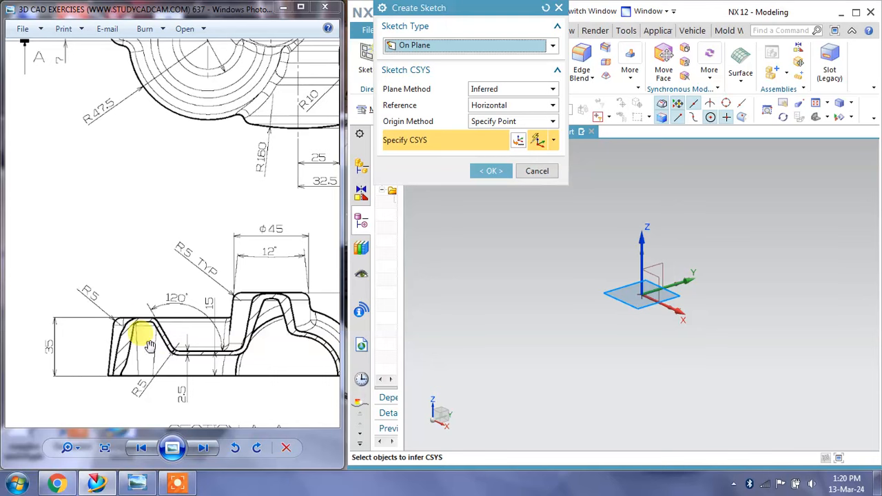
left_click(619, 273)
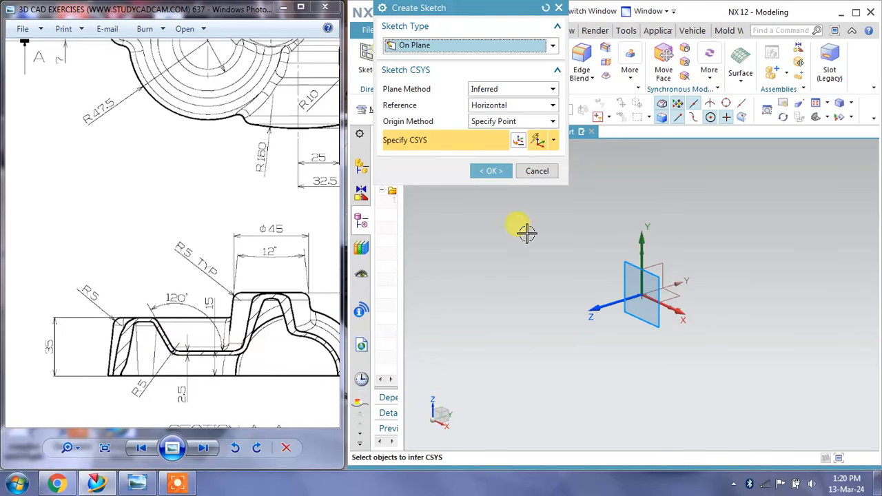
left_click(670, 298)
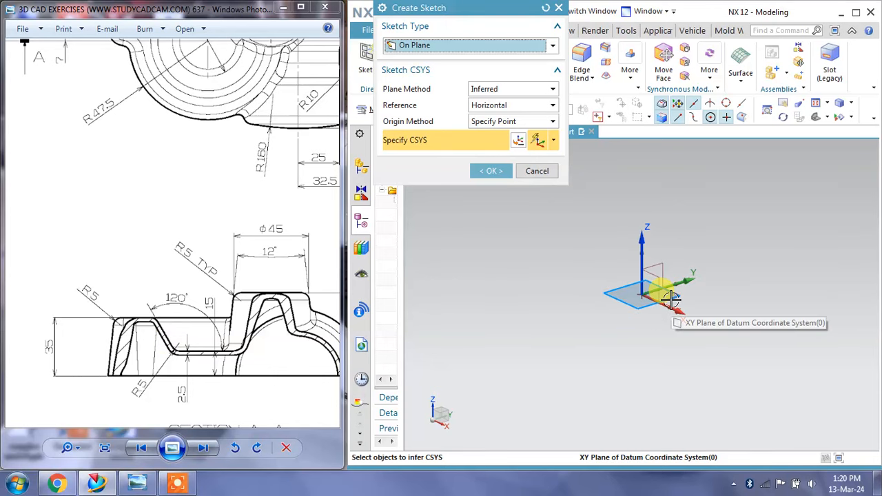
left_click(665, 261)
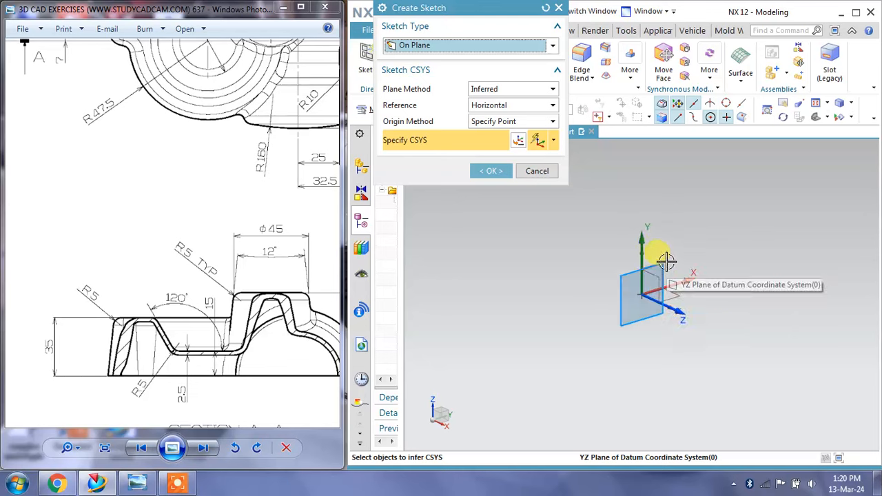
left_click(686, 261)
left_click(491, 171)
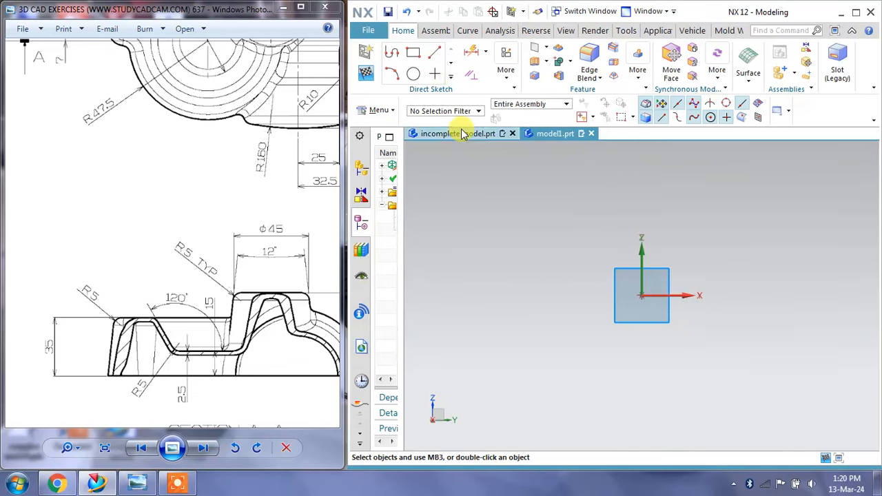
Sketch a vertical line about 75 mm long upward from the sketch origin
left_click(435, 52)
left_click(641, 296)
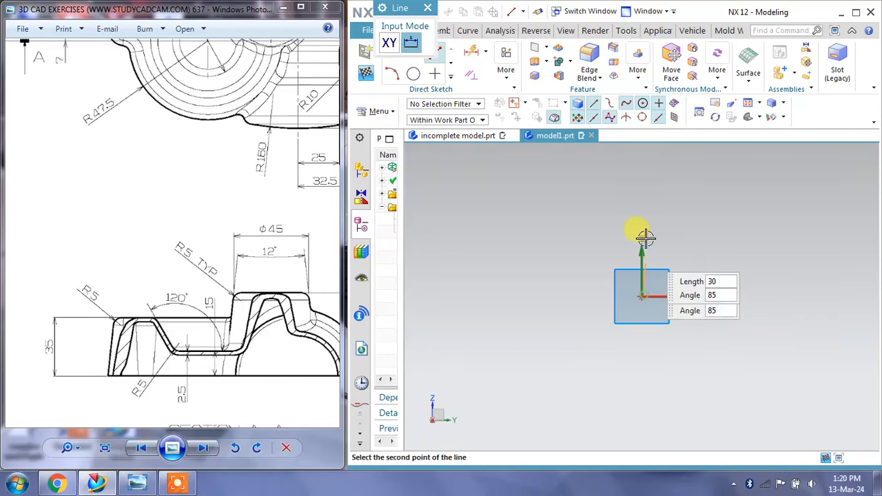
left_click(642, 197)
key("Escape")
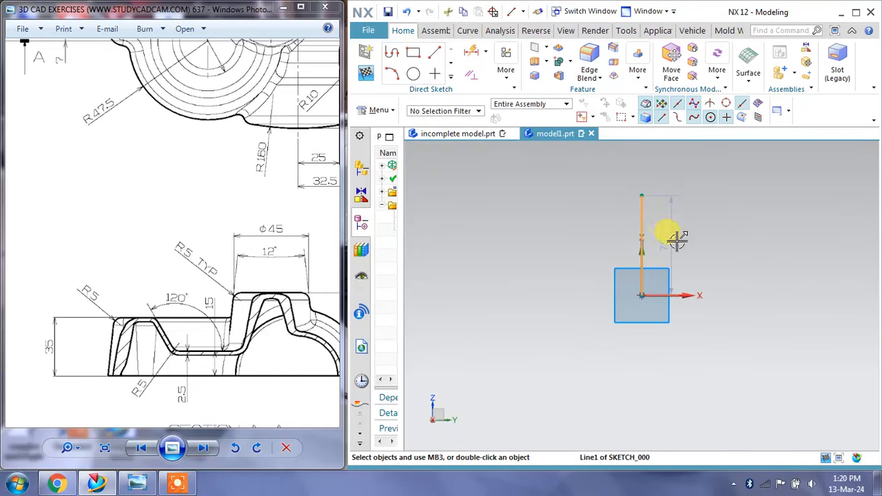
left_click(639, 221)
key("ctrl+j")
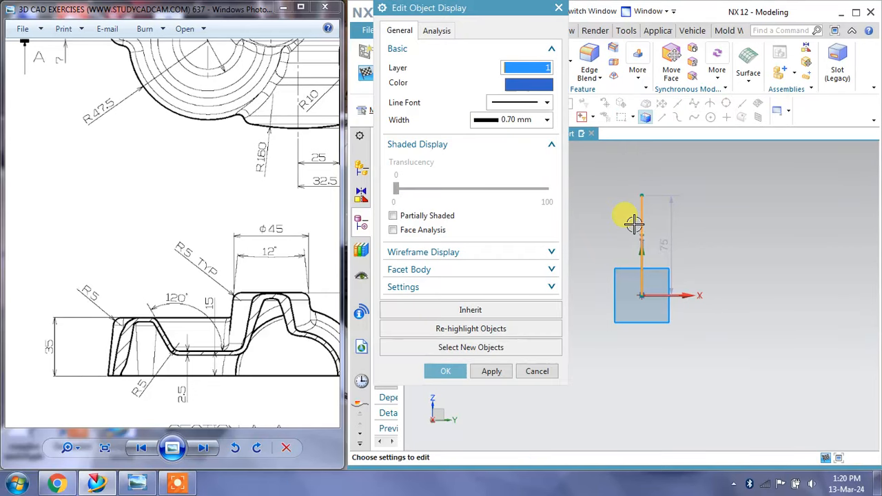
left_click(535, 374)
Convert the vertical line to a reference centreline and set its length to 35 mm
left_click(643, 205)
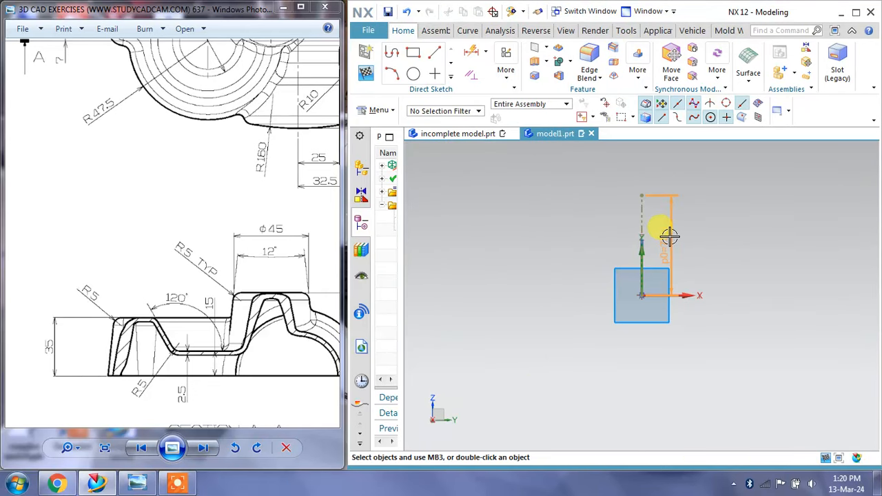
double_click(668, 236)
type("35")
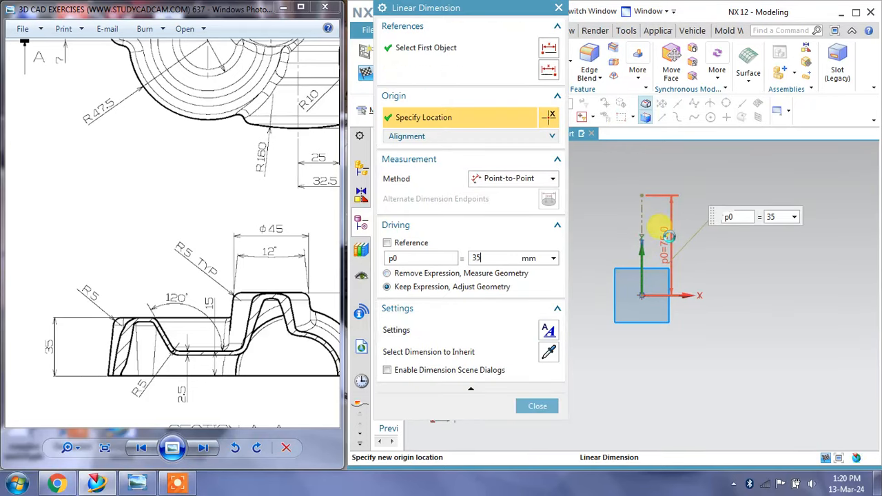
key("Return")
left_click(538, 406)
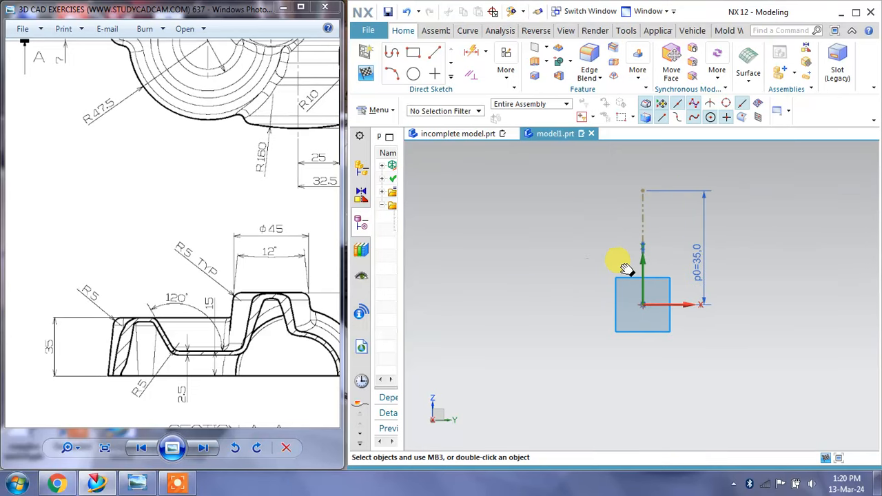
Sketch an open profile from the centreline: about 6 mm horizontal, 21 mm sloping up, 10 mm horizontal, and 35.1 mm sloping down to the origin's level
left_click(392, 53)
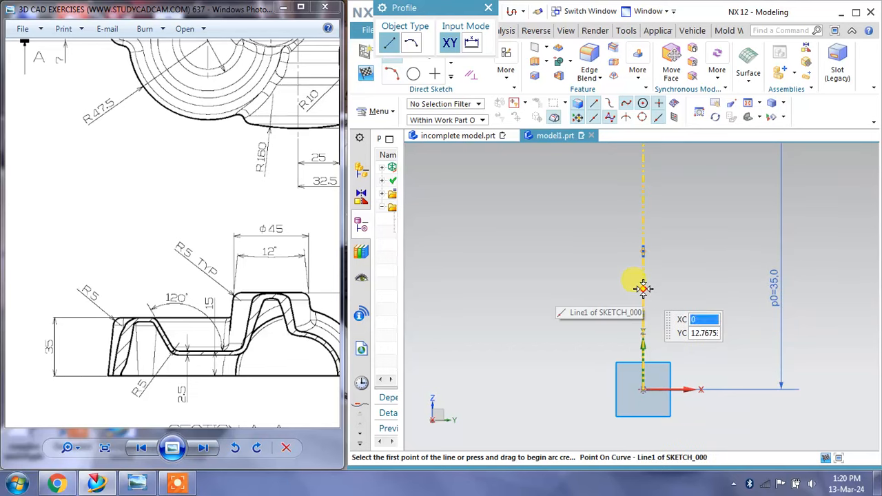
left_click(643, 289)
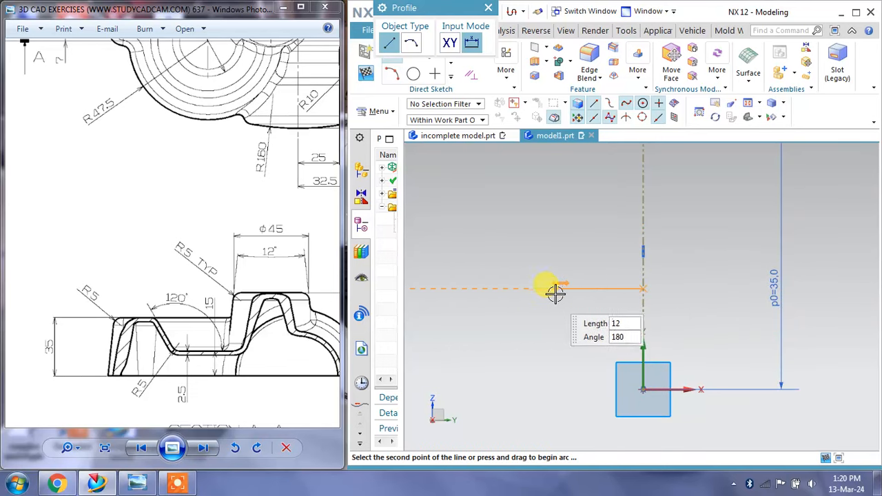
left_click(594, 288)
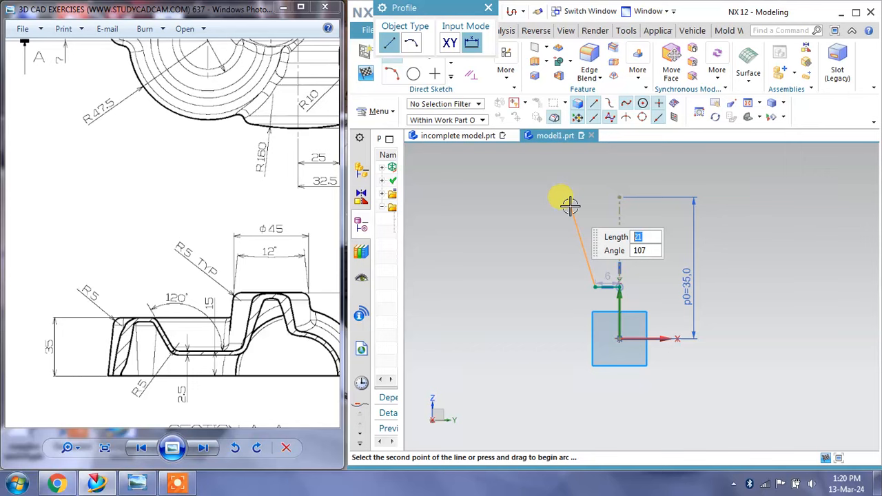
left_click(570, 205)
left_click(530, 207)
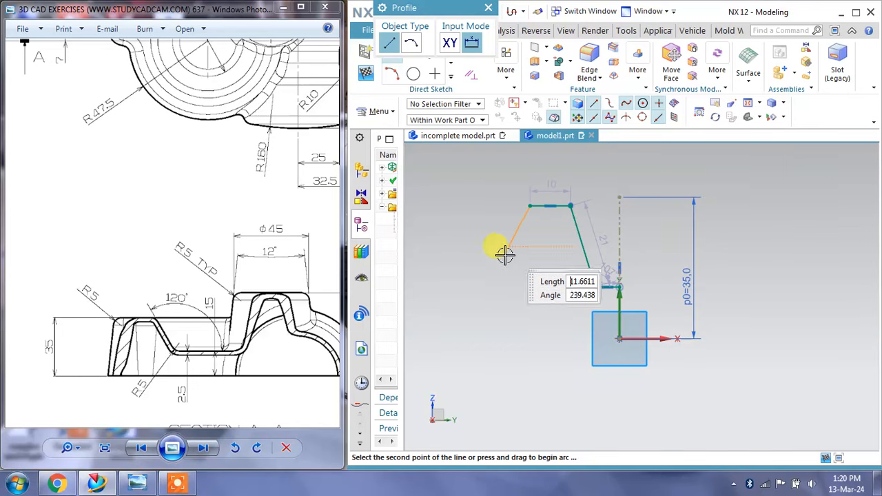
left_click(479, 339)
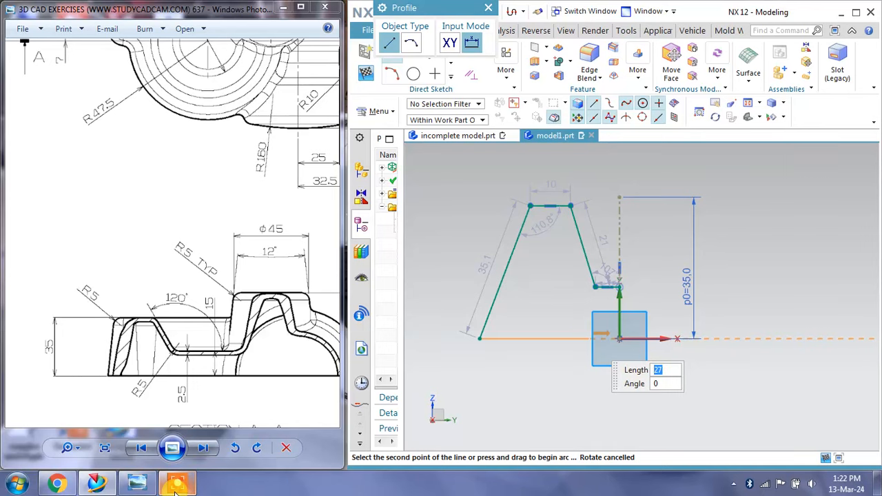
mouse_move(181, 477)
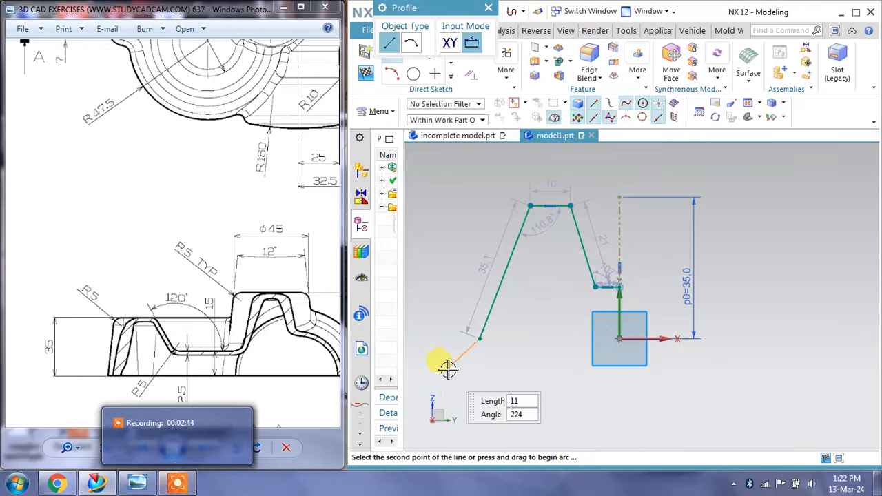
key("Escape")
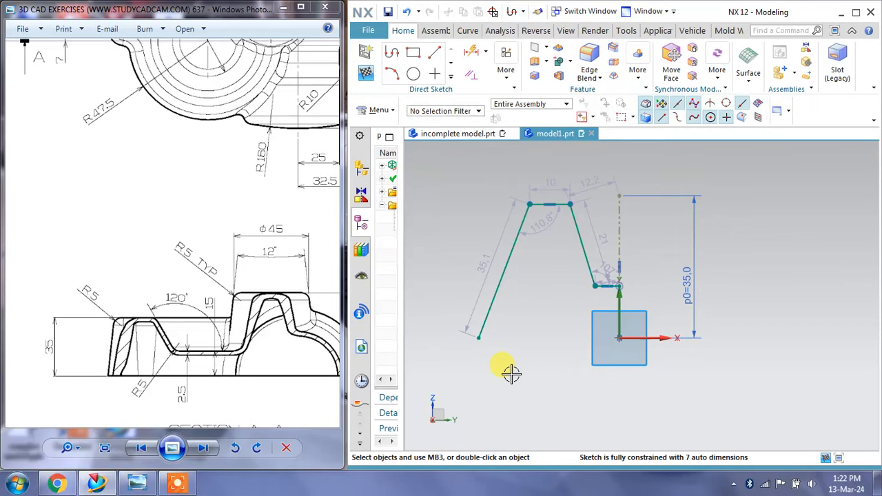
Dimension the height of the inner horizontal line's centreline endpoint above the sketch origin and set it to 15 mm
scroll(210, 367, "up", 3)
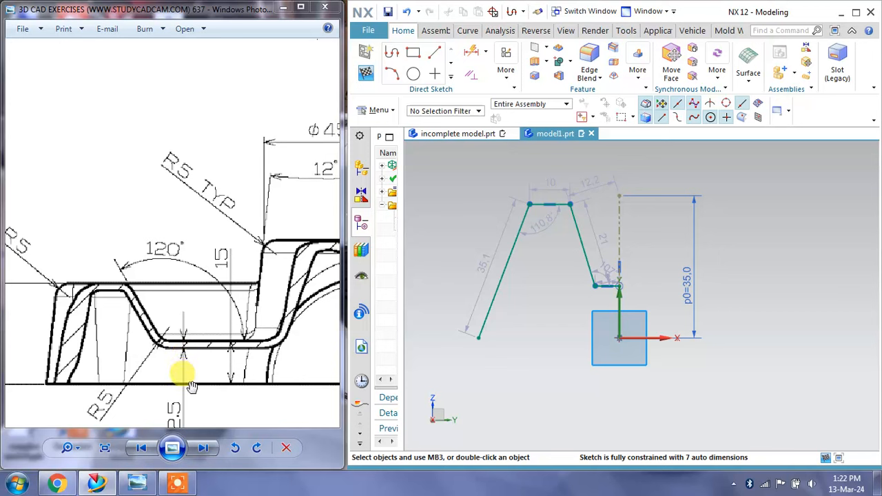
mouse_move(203, 378)
left_mouse_down()
mouse_move(186, 361)
mouse_move(196, 362)
left_mouse_up()
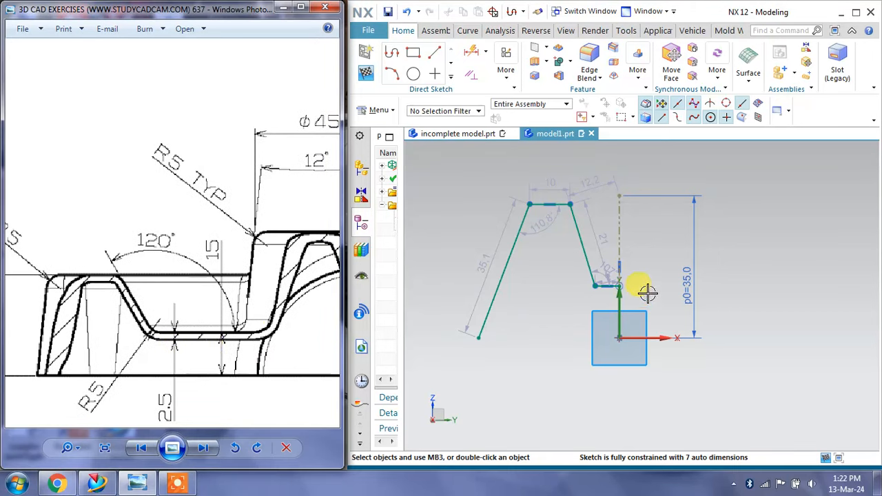
left_click(471, 52)
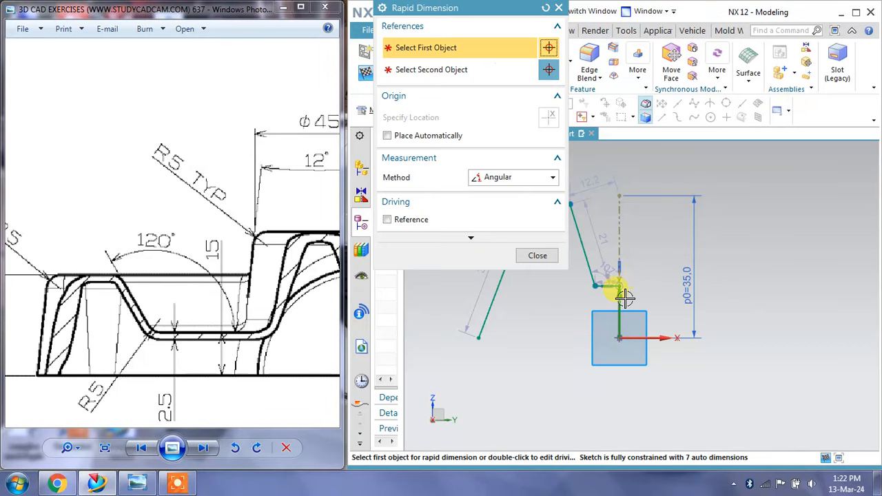
left_click(520, 177)
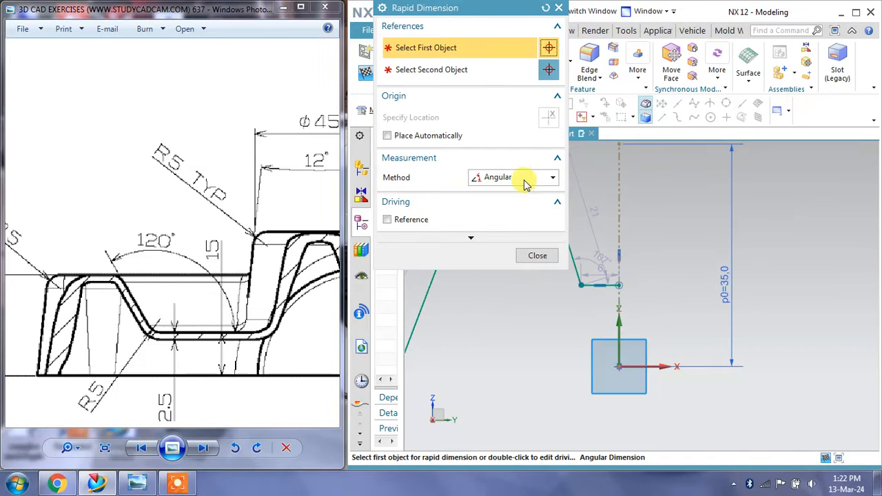
left_click(507, 194)
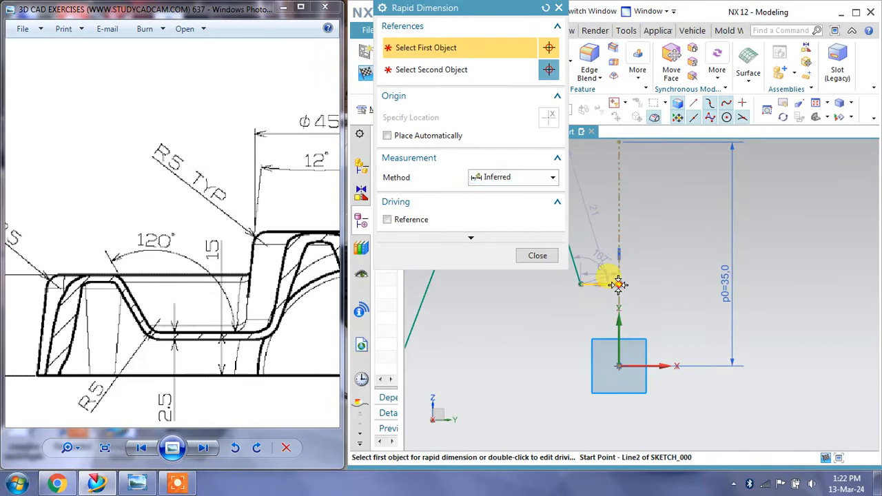
left_click(613, 283)
left_click(633, 293)
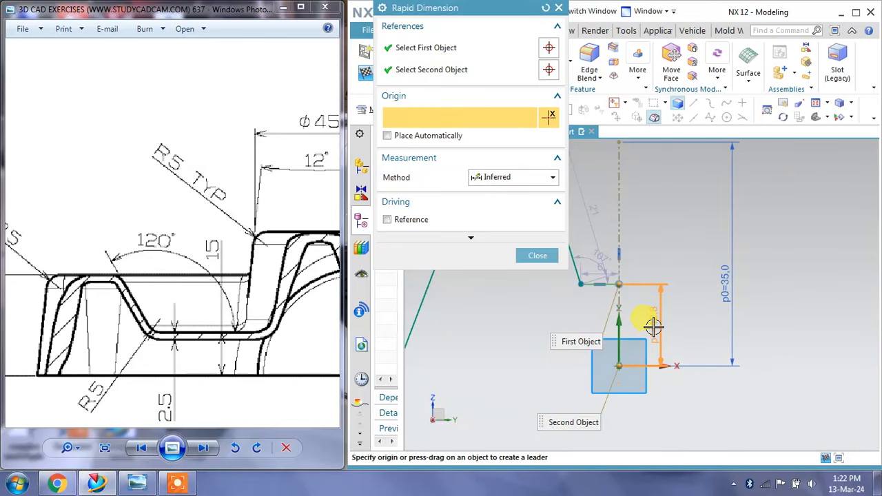
left_click(653, 327)
type("15")
key("Return")
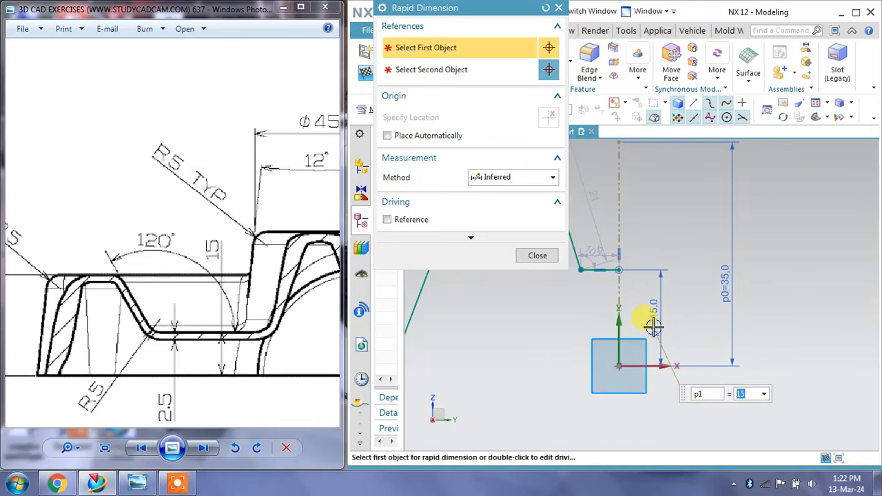
left_click(543, 256)
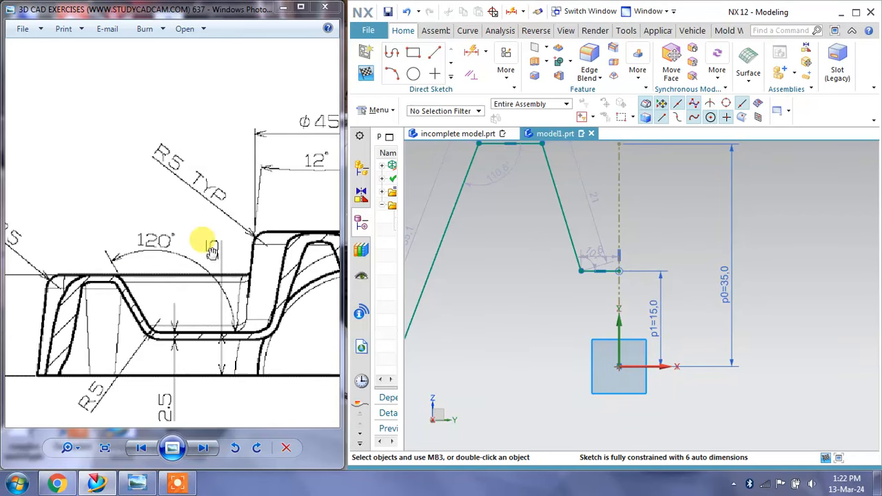
Set the inner horizontal line's length to 20 mm, matching the Ø40 circle in the drawing's plan view
left_click_drag(230, 238, 236, 388)
scroll(227, 221, "down", 2)
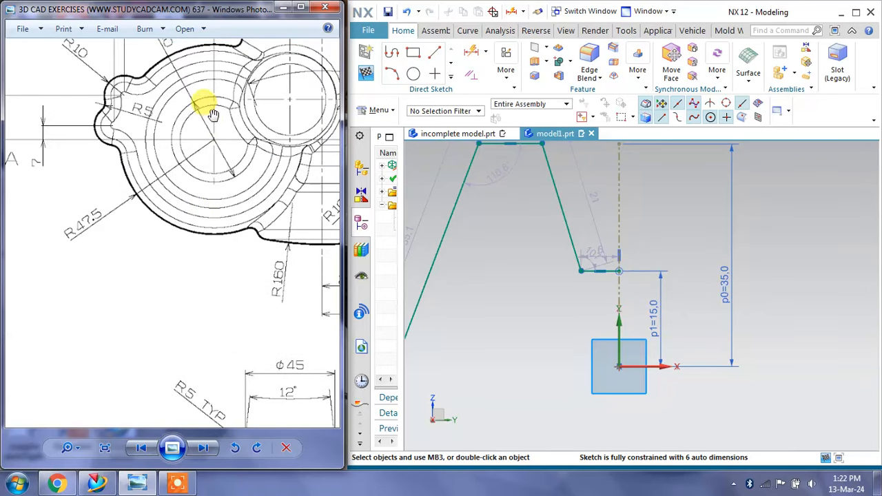
left_click_drag(177, 213, 211, 237)
scroll(228, 160, "up", 1)
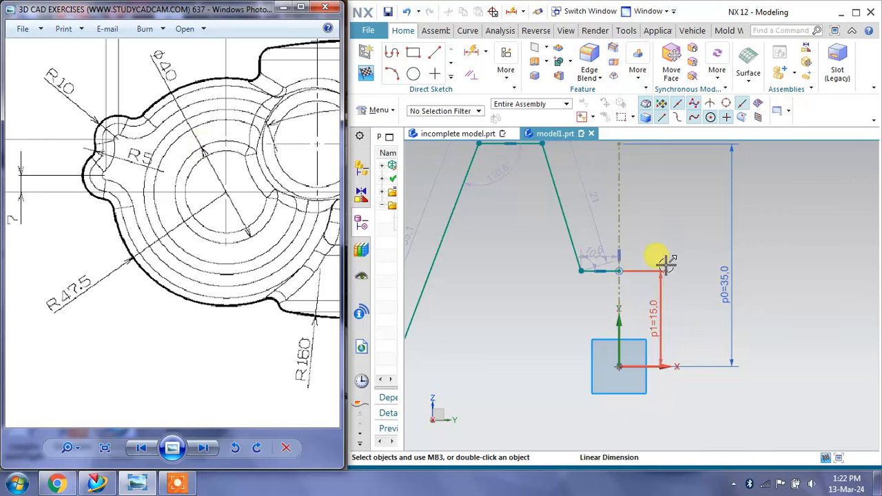
middle_click_drag(655, 221, 670, 255, "shift")
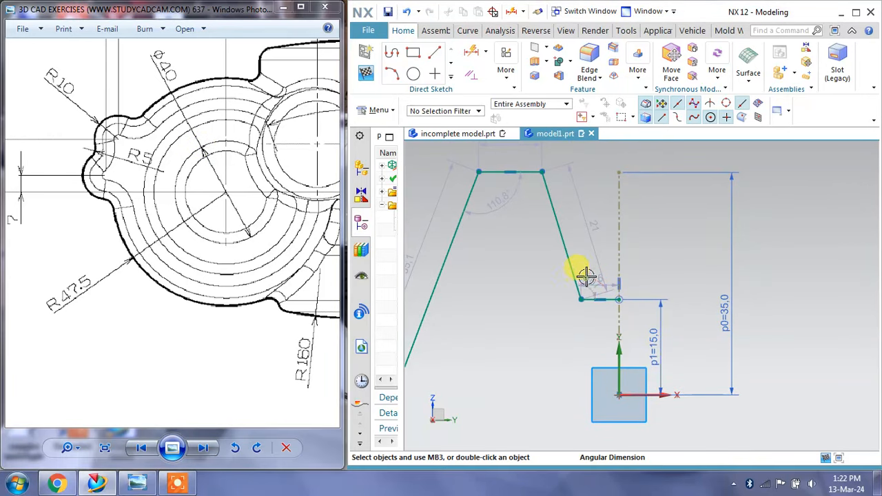
left_click_drag(581, 263, 594, 276)
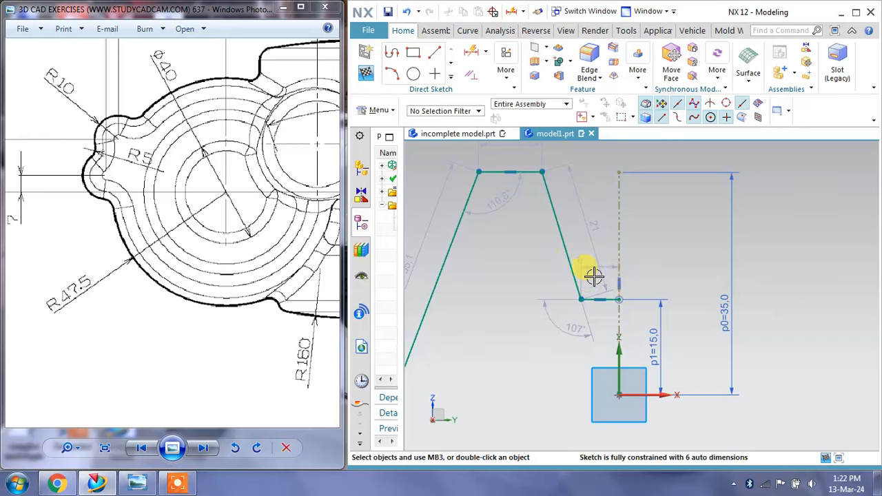
double_click(579, 260)
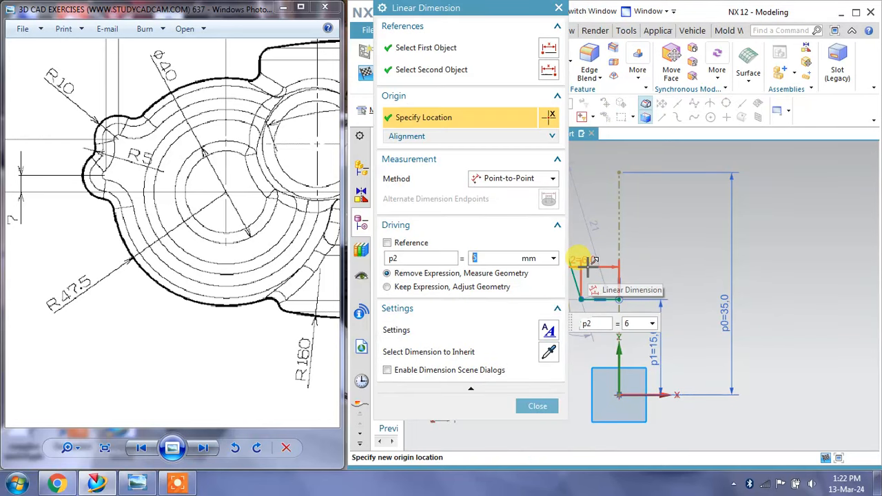
type("20")
key("Return")
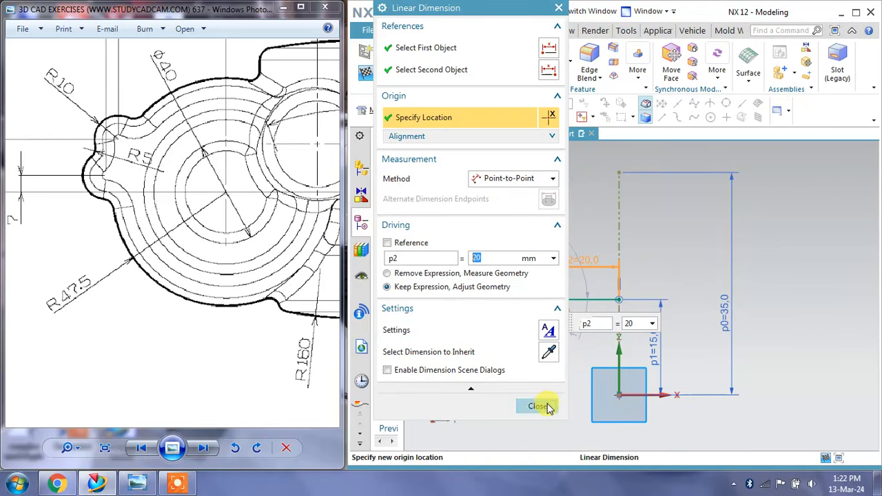
left_click(538, 406)
Set the angle between the inner sloping line and the inner horizontal line to 120°, as given in section A-A
scroll(625, 331, "down", 3)
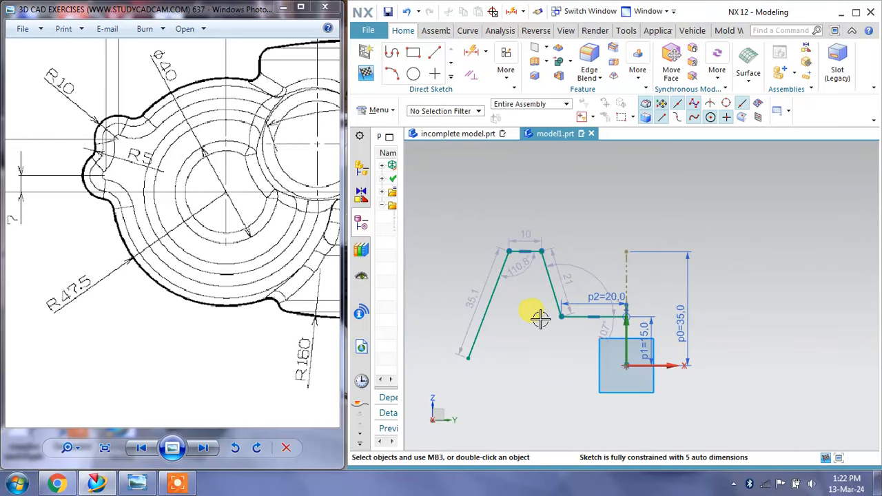
scroll(540, 315, "up", 1)
scroll(276, 280, "down", 2)
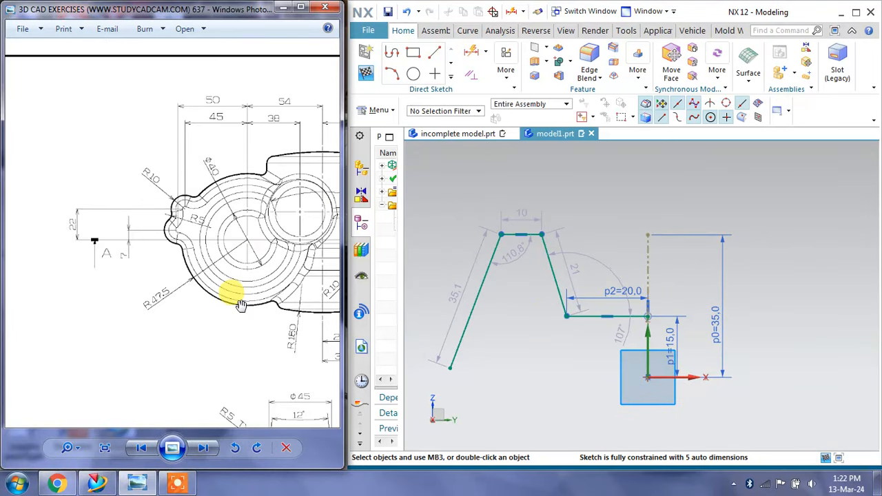
left_click_drag(247, 296, 245, 176)
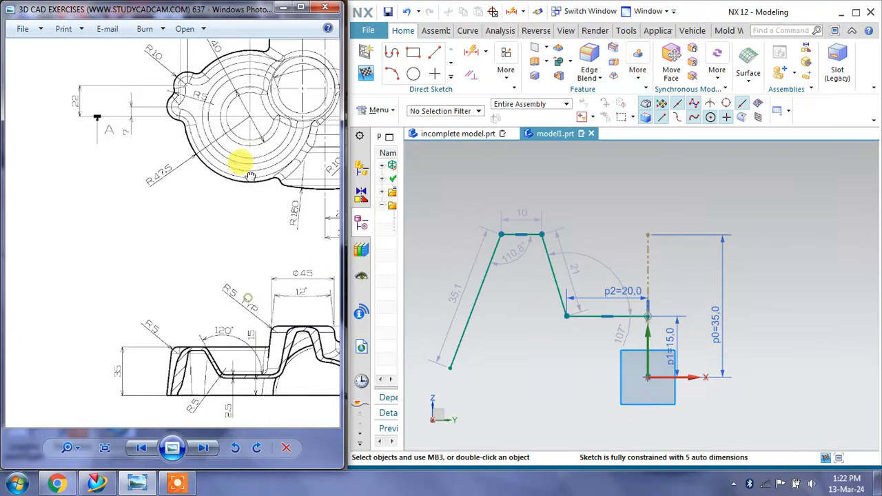
left_click_drag(238, 267, 227, 219)
scroll(227, 325, "up", 1)
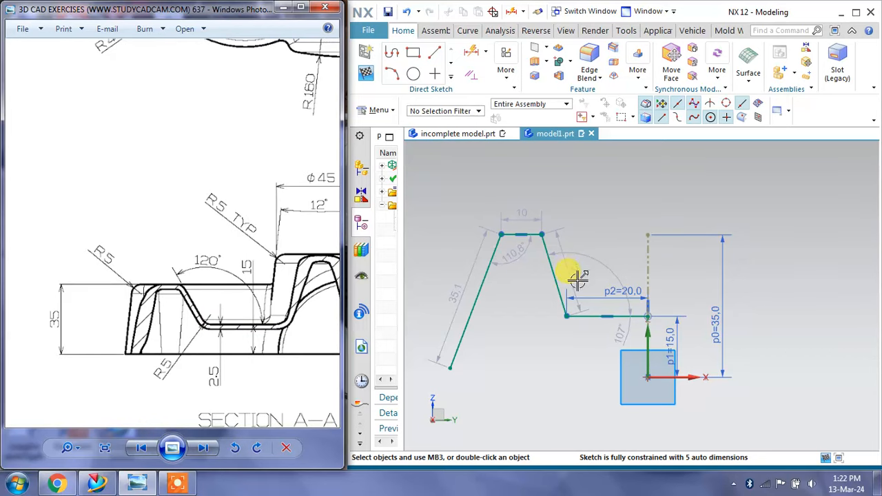
left_click_drag(601, 238, 601, 239)
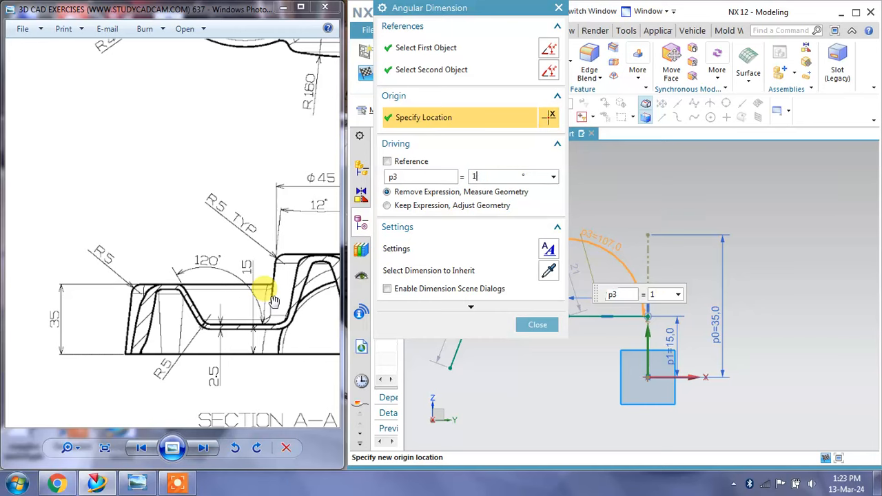
key("Return")
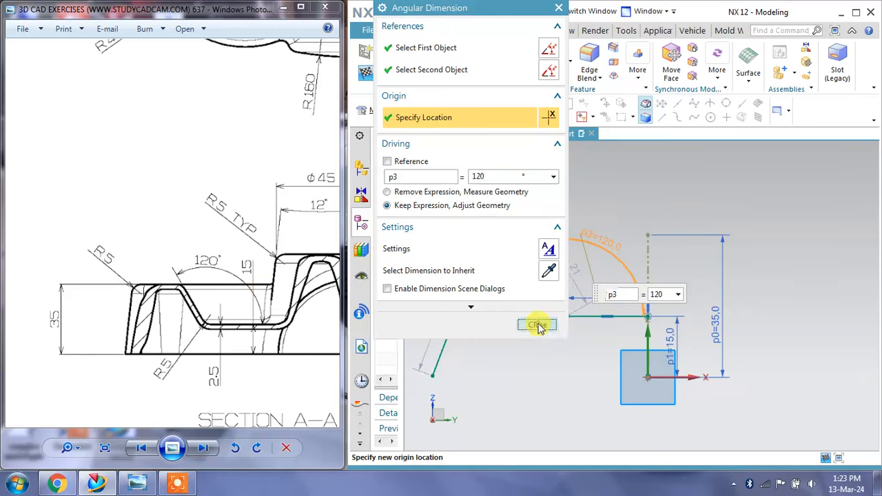
left_click(538, 325)
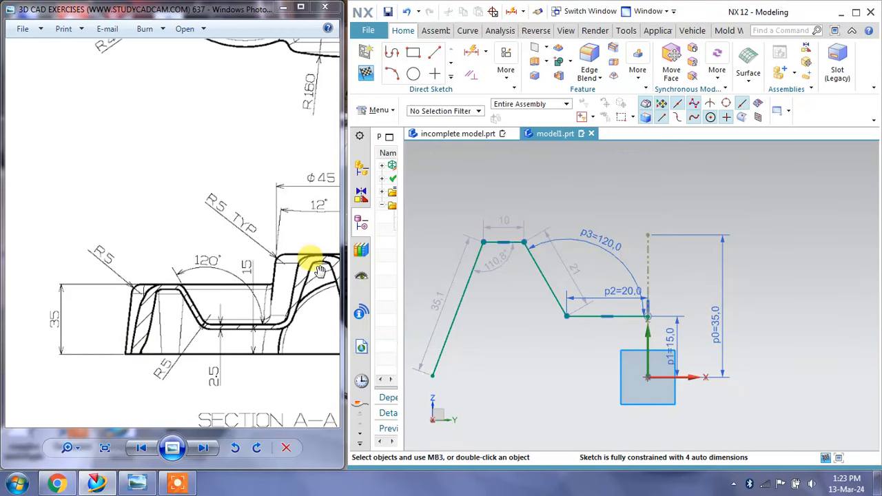
Dimension the horizontal distance from the outer sloping line's lower endpoint to the sketch origin as 47.5 mm, following the drawing's R47.5
left_click_drag(319, 269, 292, 399)
left_click_drag(224, 207, 250, 285)
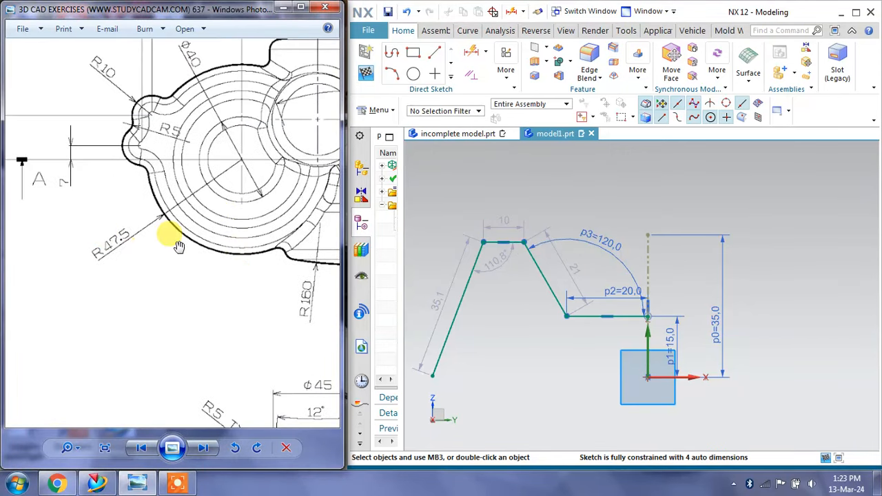
left_click(470, 53)
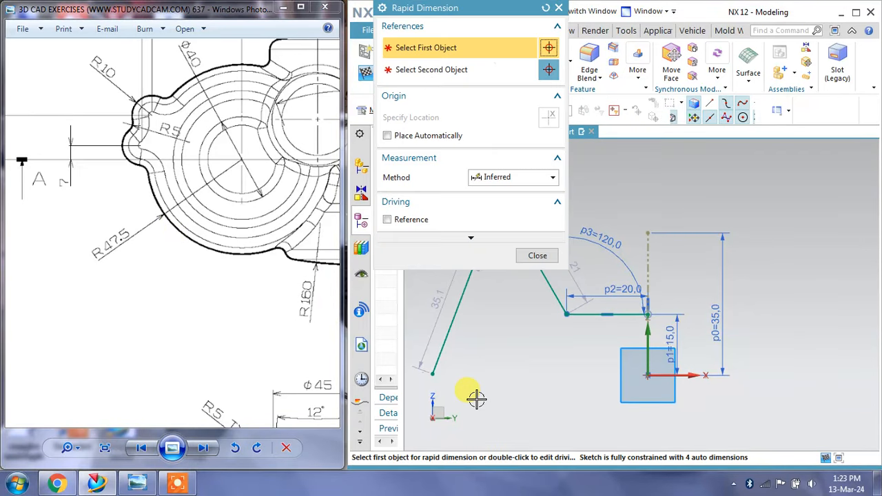
left_click(436, 378)
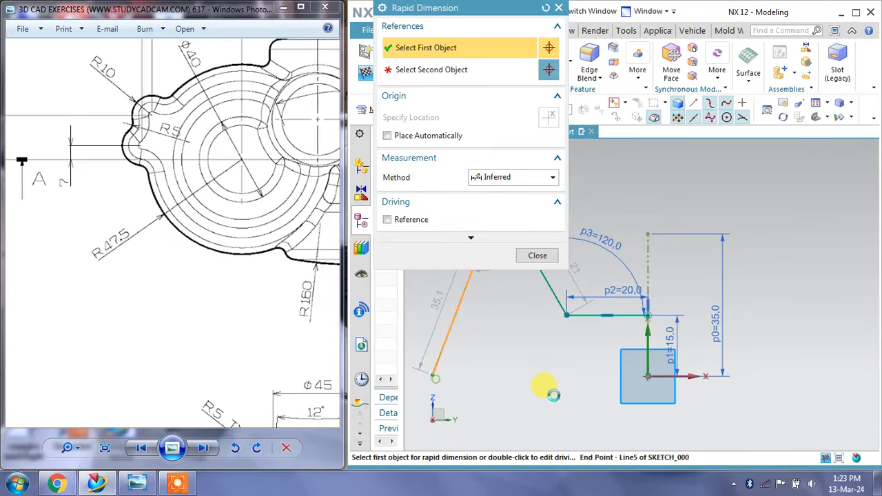
left_click(648, 376)
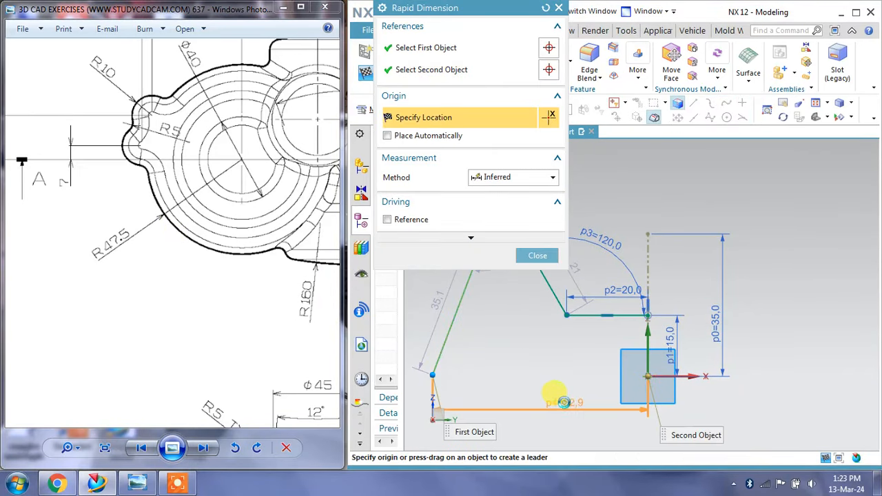
left_click(604, 398)
type("47.5")
key("Return")
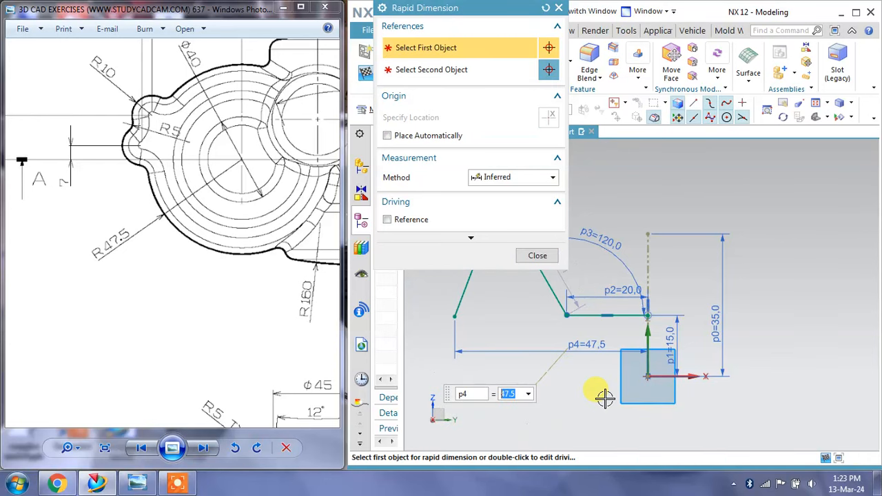
left_click(537, 256)
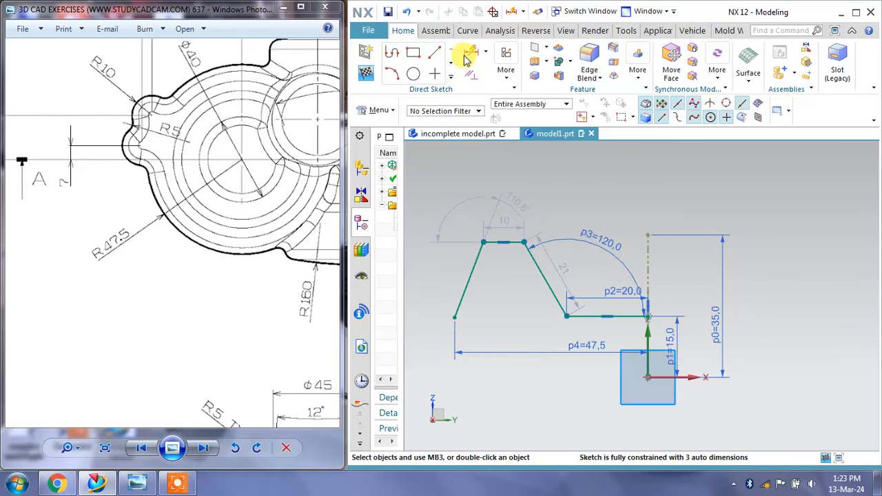
Apply a horizontal alignment constraint between the outer sloping line's lower endpoint and the sketch origin
left_click(470, 78)
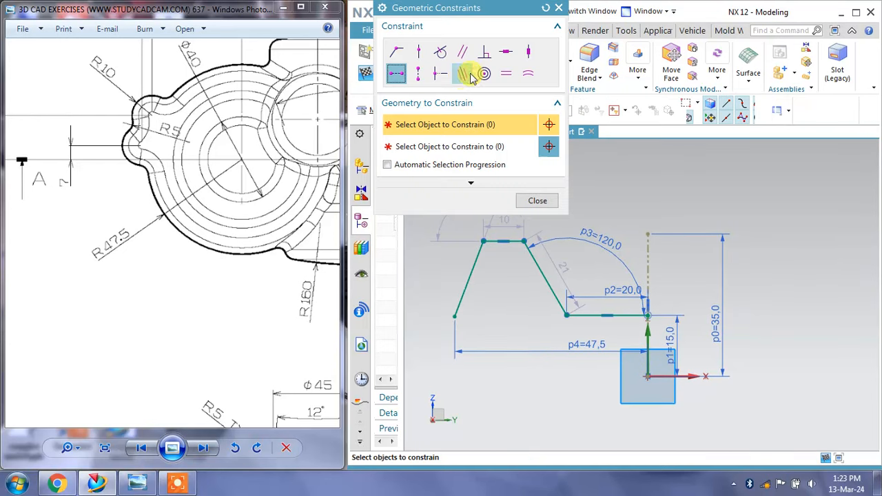
left_click(454, 329)
scroll(634, 376, "up", 2)
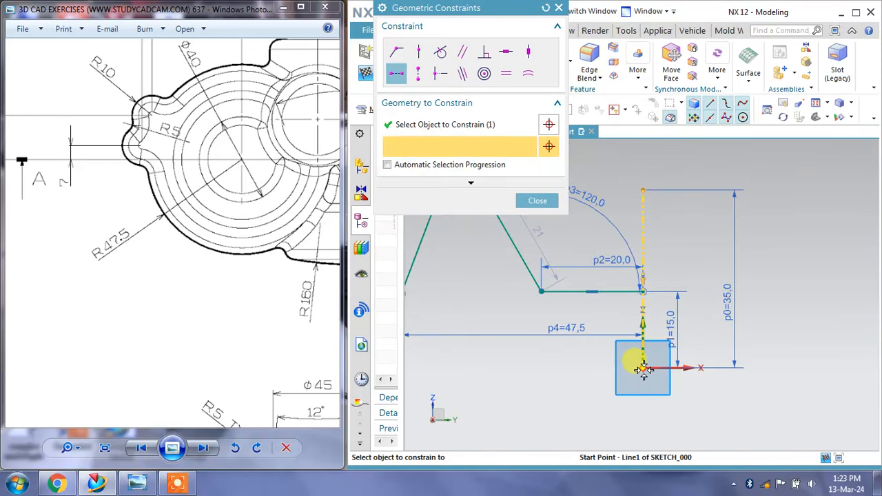
left_click(645, 372)
scroll(641, 379, "down", 3)
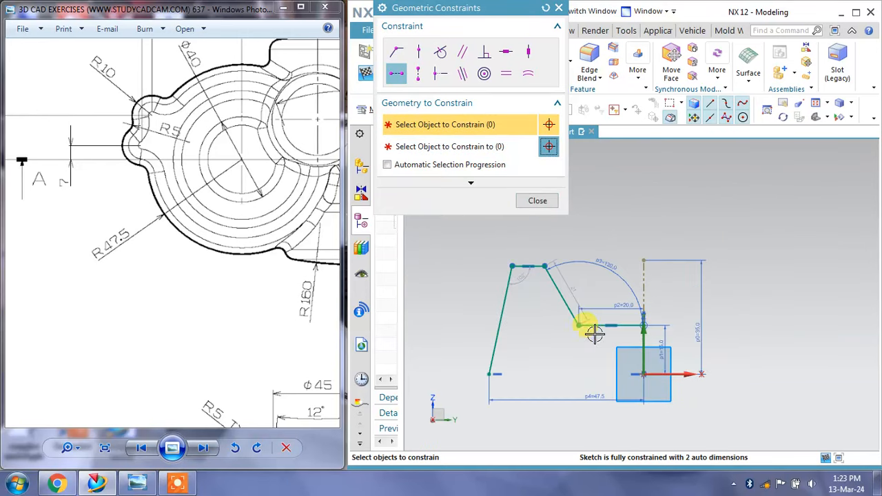
left_click(537, 200)
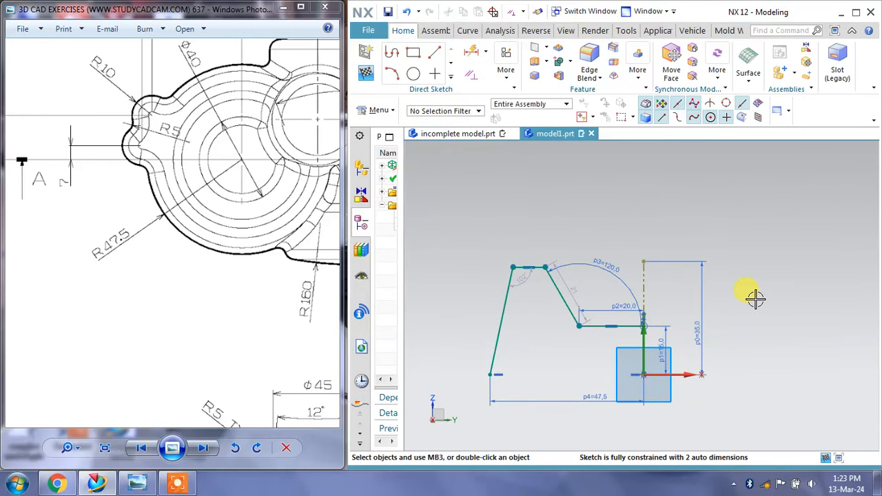
Close the profile with a base line from the outer sloping line's lower endpoint to the origin and a vertical line up to the inner horizontal line
left_click(435, 53)
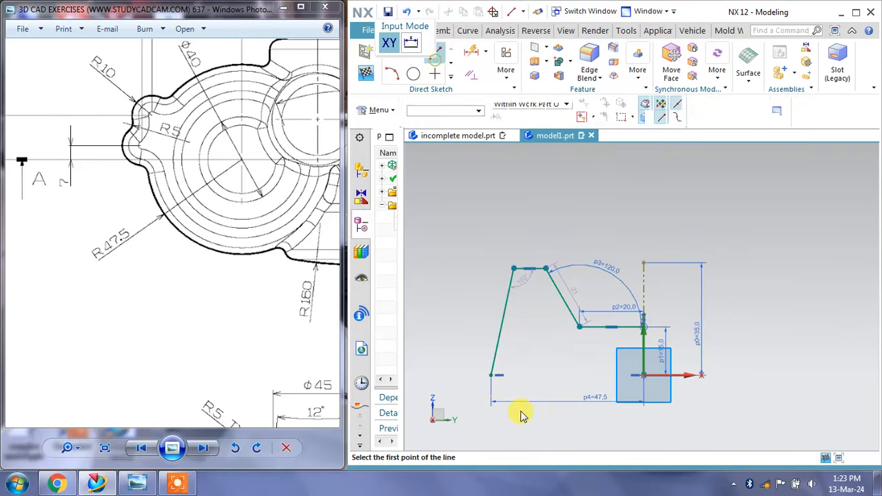
left_click(491, 375)
scroll(672, 369, "up", 3)
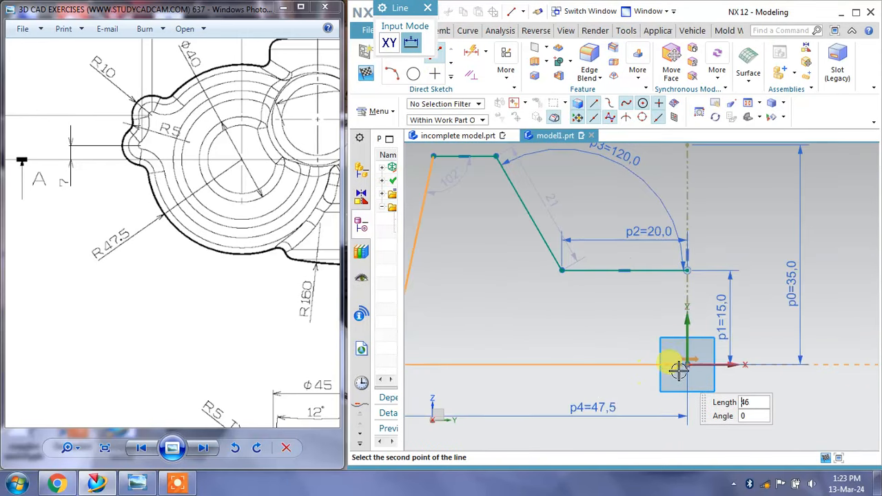
left_click(688, 365)
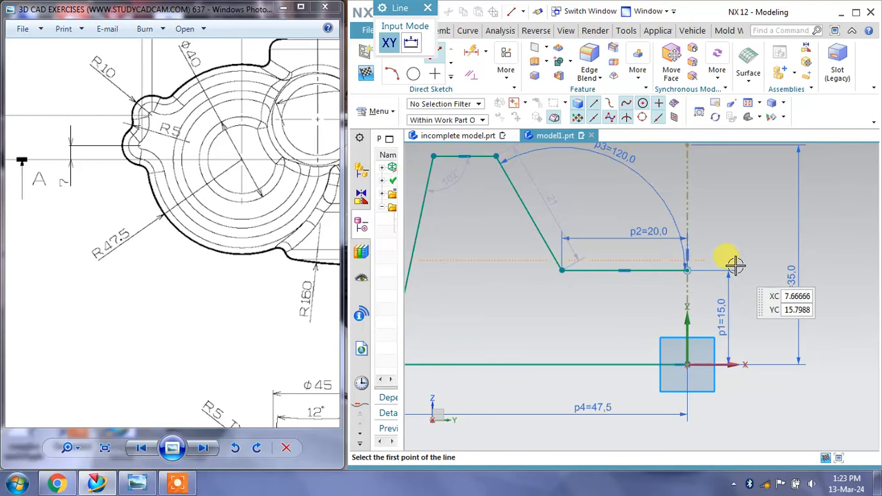
left_click(688, 366)
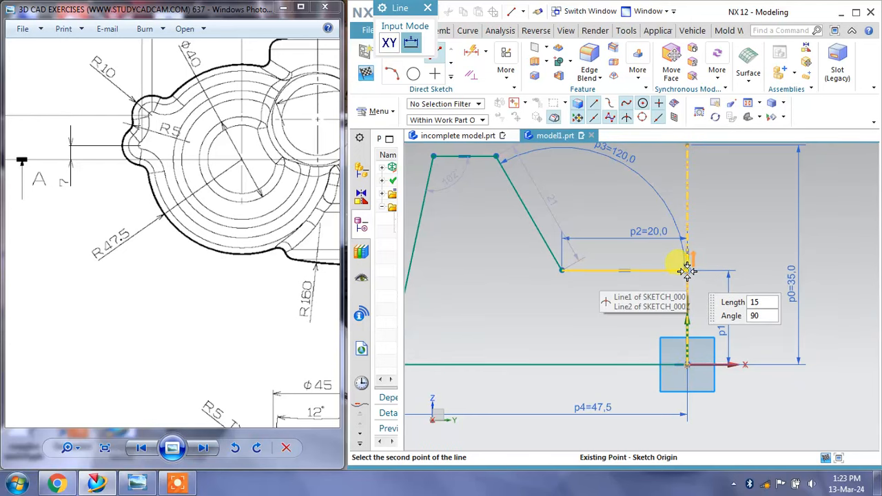
left_click(687, 270)
key("Escape")
scroll(749, 295, "down", 1)
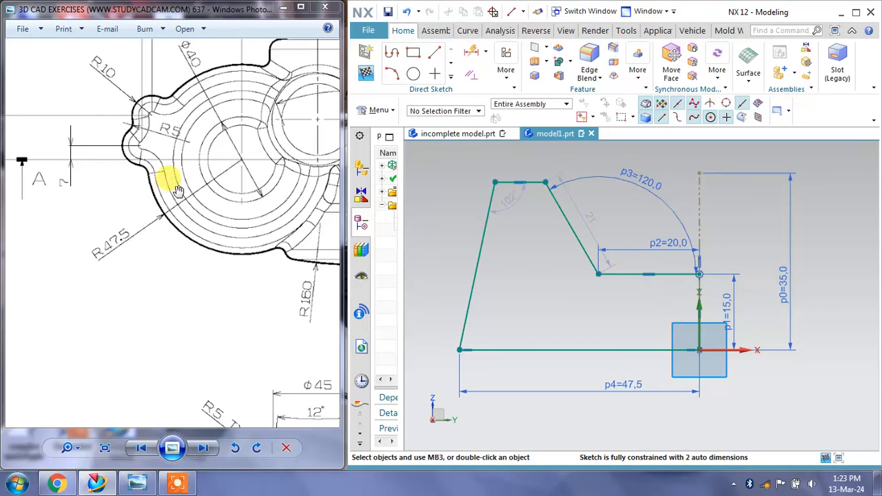
Add an angular dimension of 80° between the outer sloping line and the base line
mouse_move(196, 203)
left_mouse_down()
mouse_move(183, 227)
mouse_move(188, 354)
mouse_move(184, 305)
mouse_move(154, 393)
left_mouse_up()
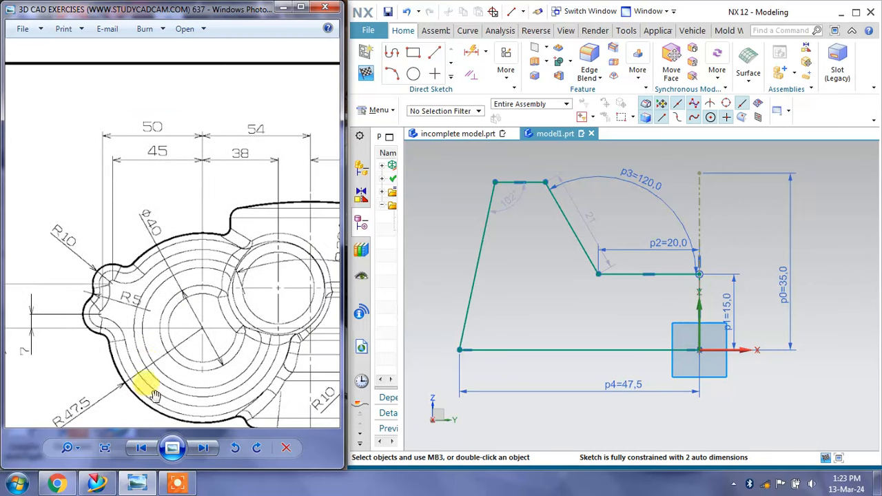
left_click_drag(212, 340, 208, 107)
left_click_drag(154, 324, 193, 179)
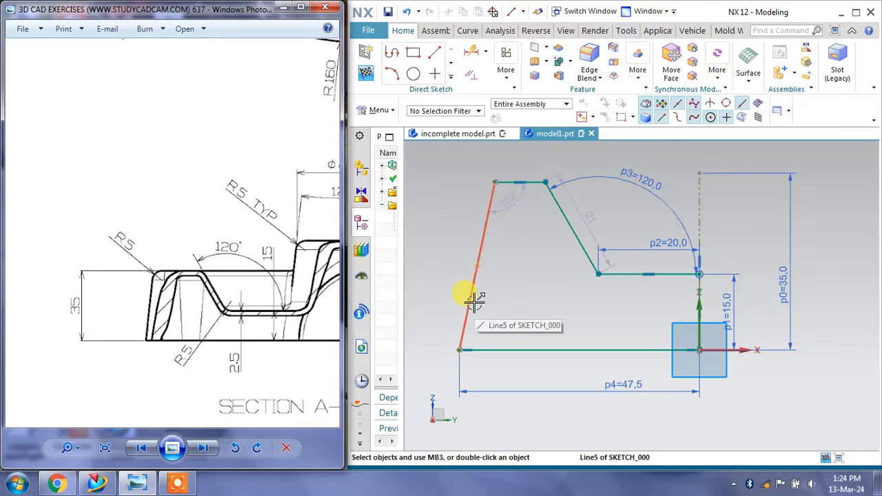
left_click(486, 52)
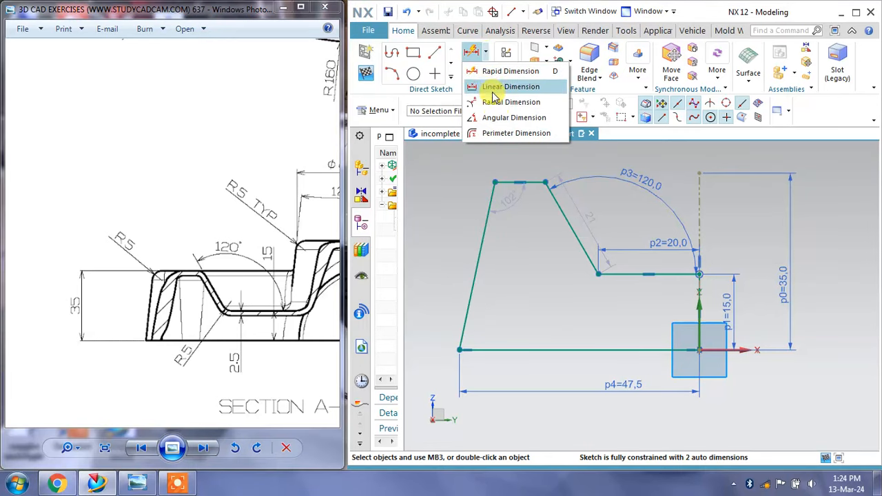
left_click(497, 119)
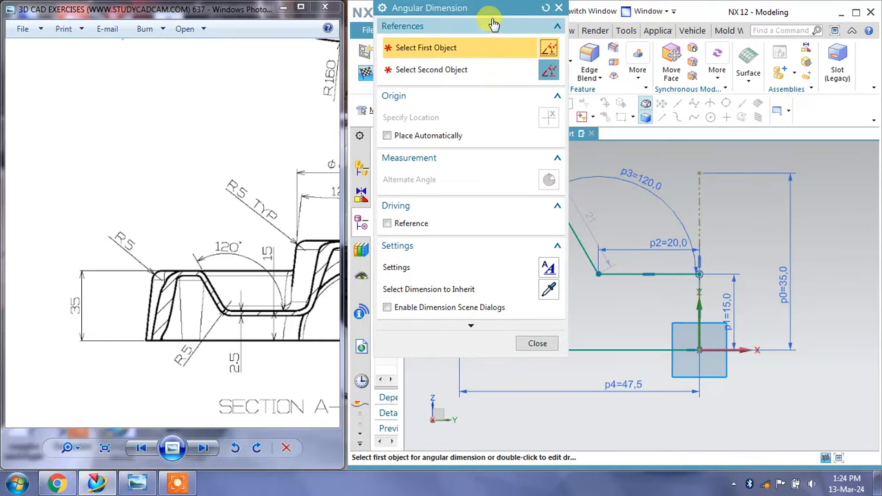
left_click_drag(536, 19, 847, 33)
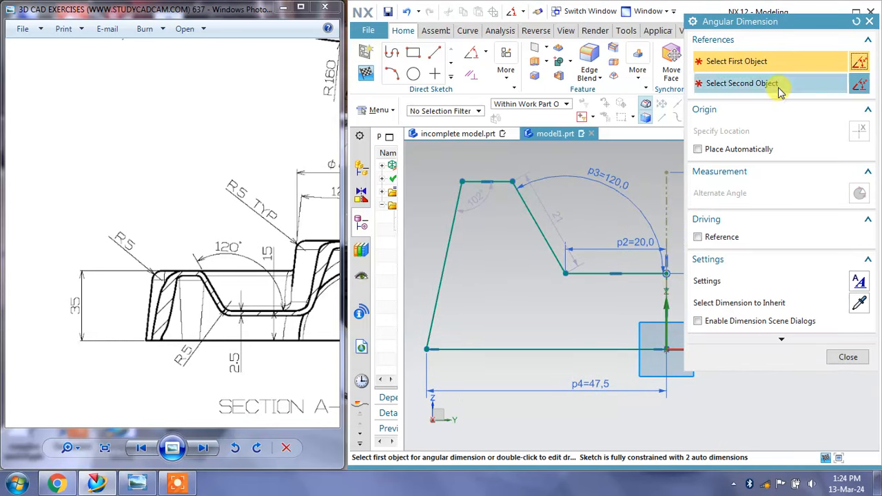
left_click(441, 292)
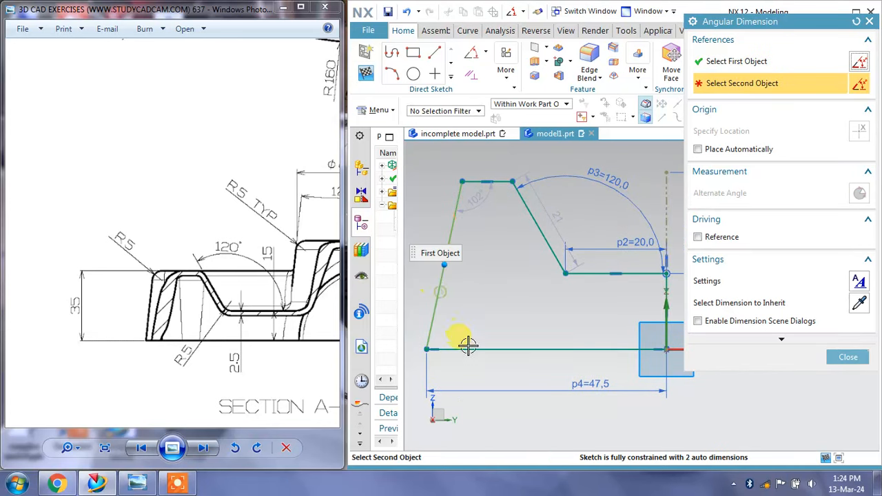
left_click(466, 347)
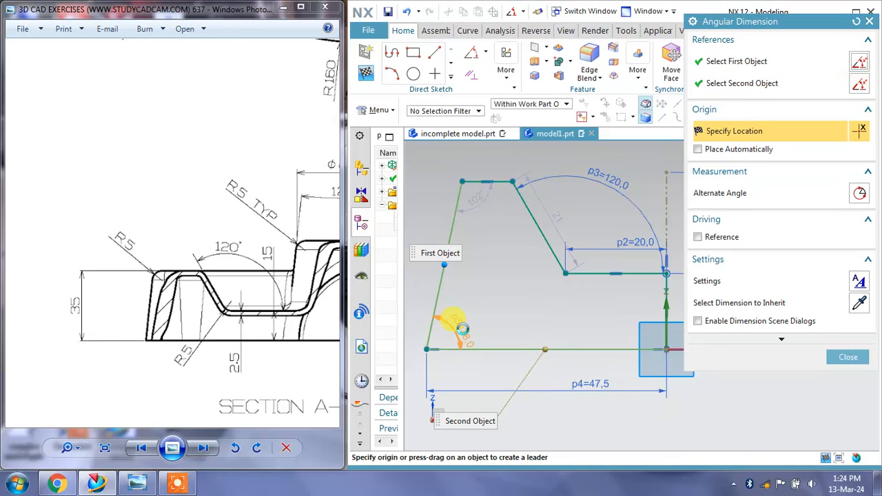
left_click(527, 303)
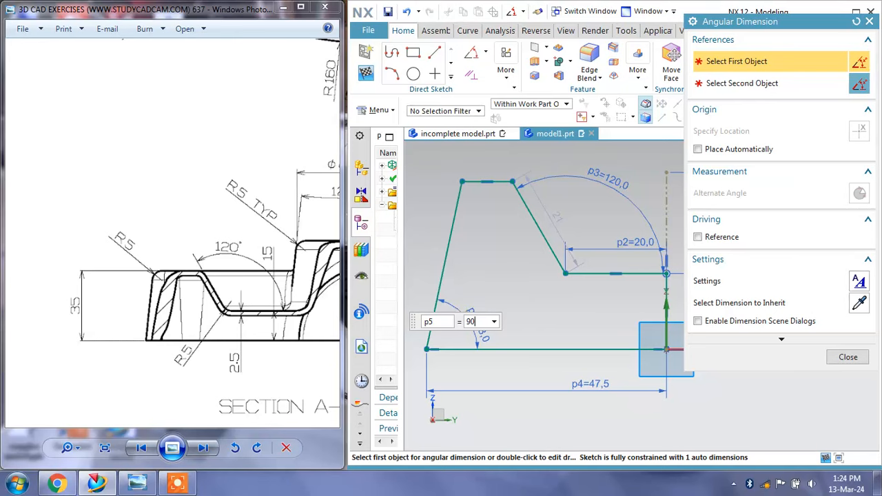
type("80")
key("Return")
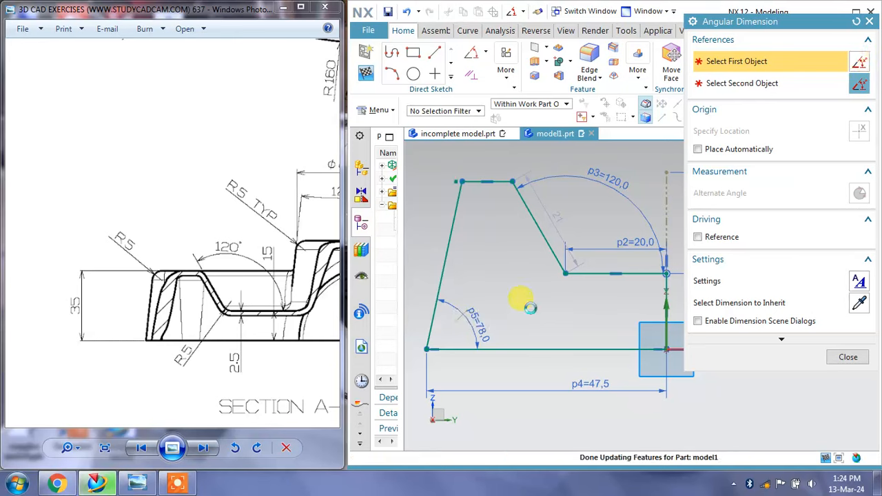
left_click(850, 357)
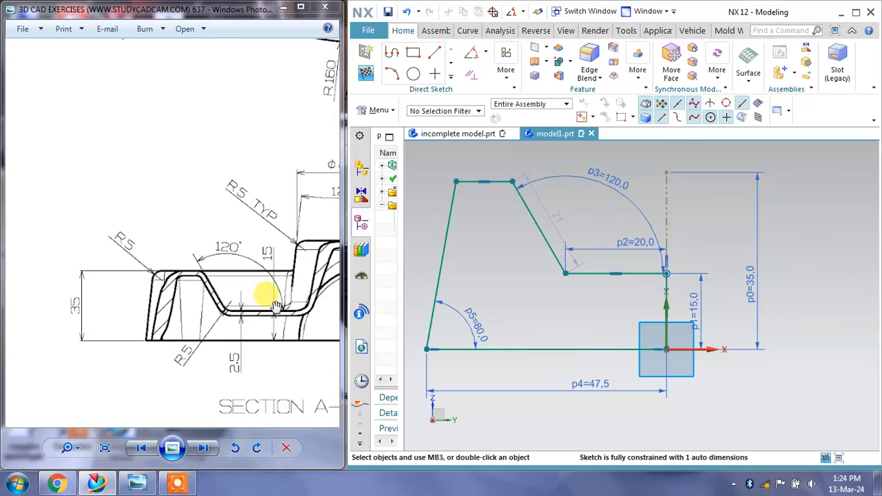
Constrain the inner sloping line's upper endpoint to align horizontally with the vertical reference line's upper endpoint, and finish the sketch
left_click_drag(275, 305, 242, 288)
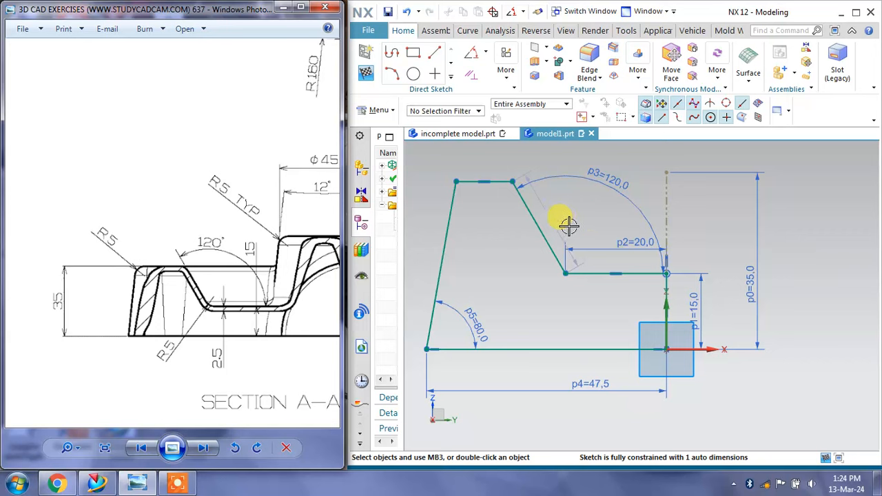
left_click_drag(565, 277, 576, 274)
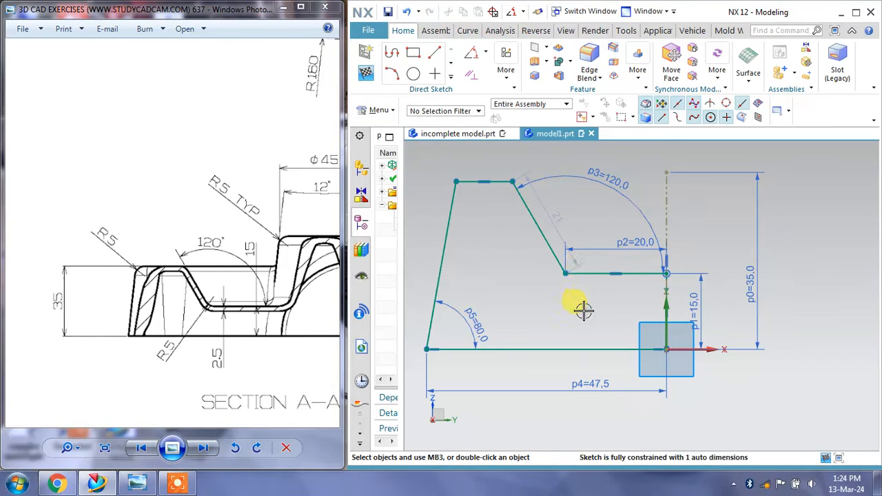
mouse_move(509, 180)
left_mouse_down()
mouse_move(508, 171)
mouse_move(510, 179)
left_mouse_up()
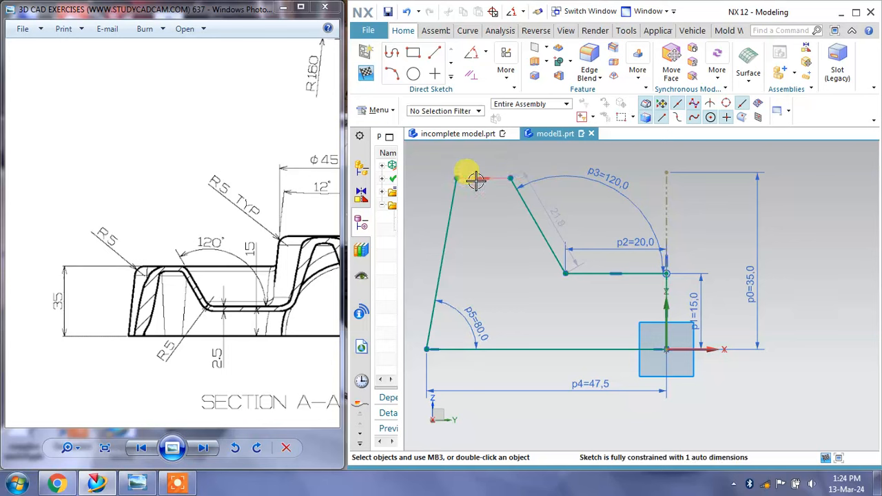
left_click(472, 76)
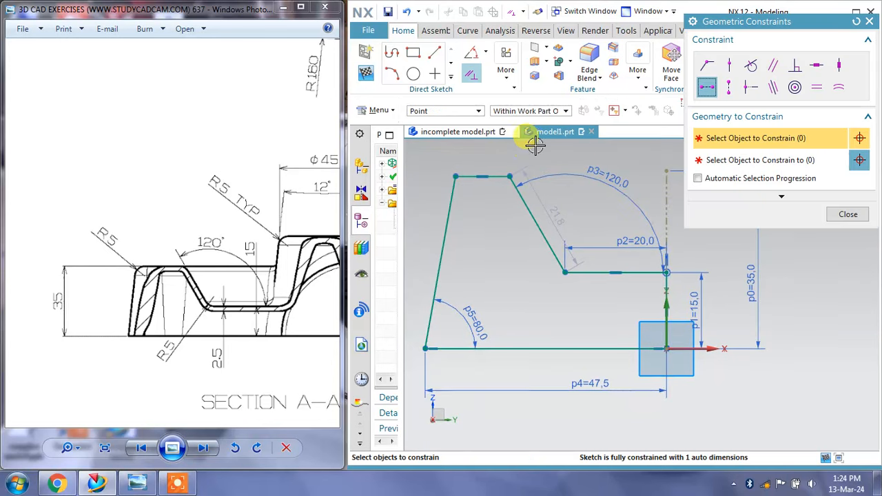
left_click(513, 175)
left_click(667, 170)
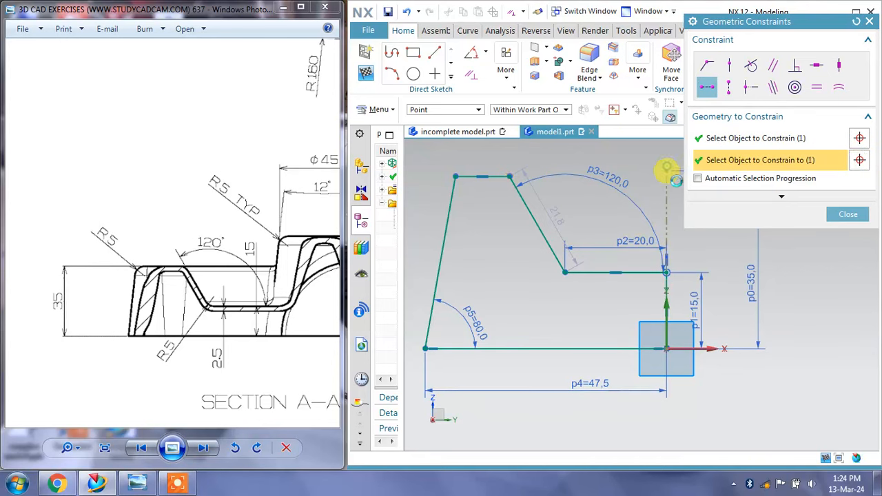
left_click(849, 214)
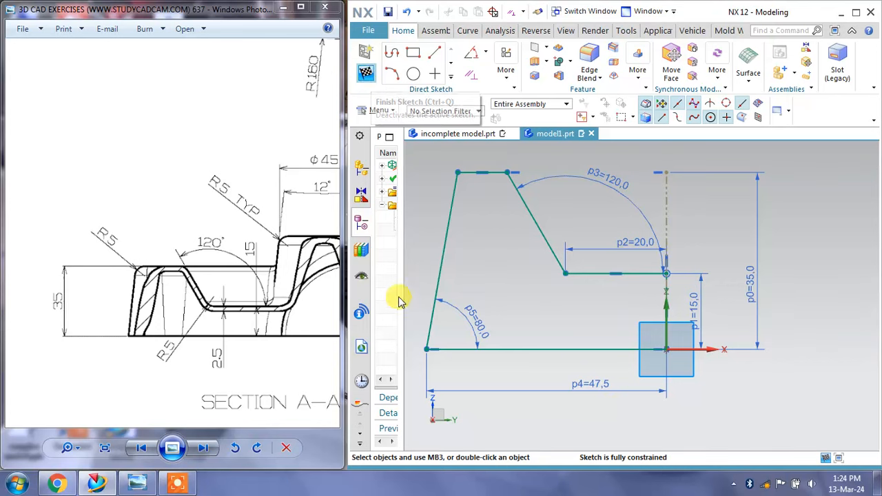
left_click(476, 293)
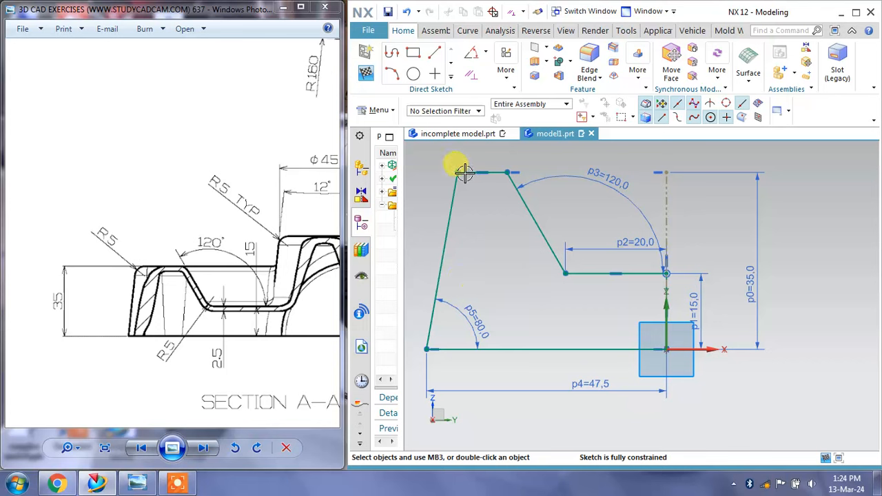
mouse_move(442, 138)
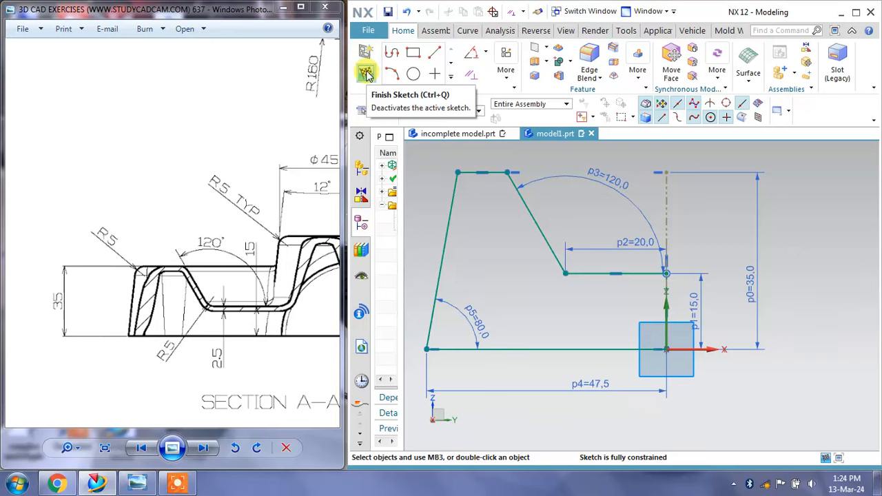
left_click(366, 74)
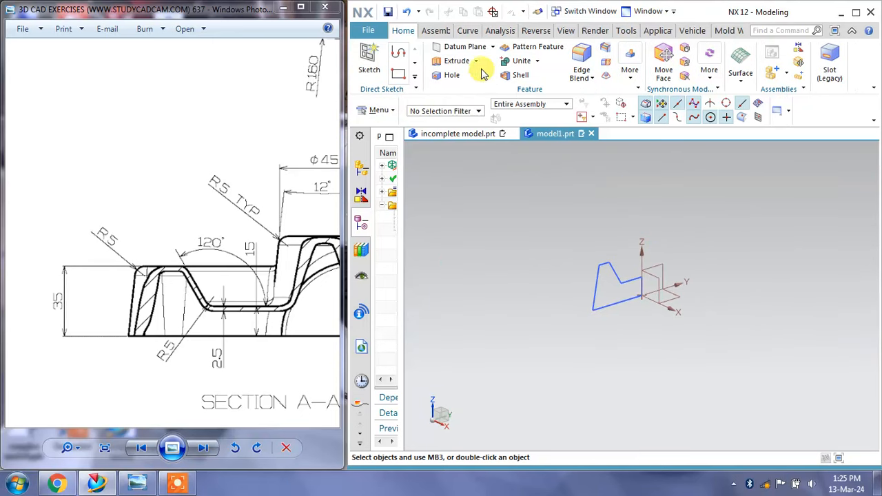
Revolve the closed bowl profile from 0 to 360° about its vertical line through the origin, with Boolean set to None
left_click(475, 61)
left_click(466, 91)
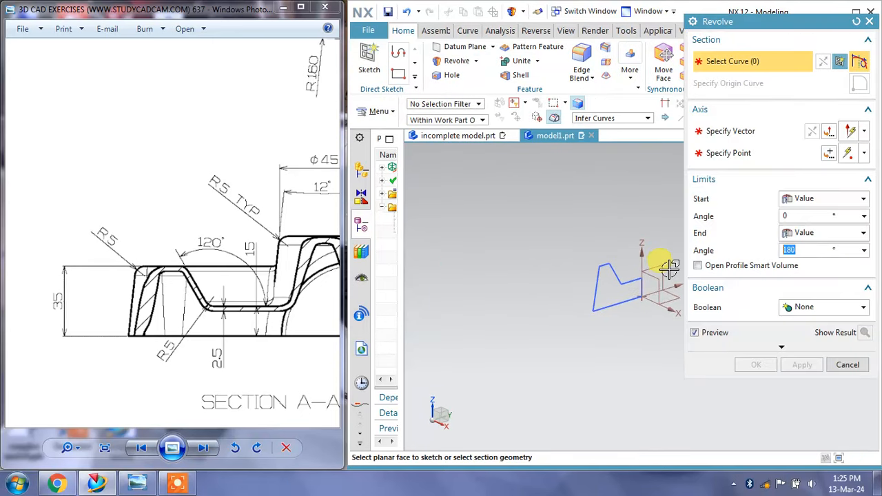
left_click(608, 286)
left_click(747, 131)
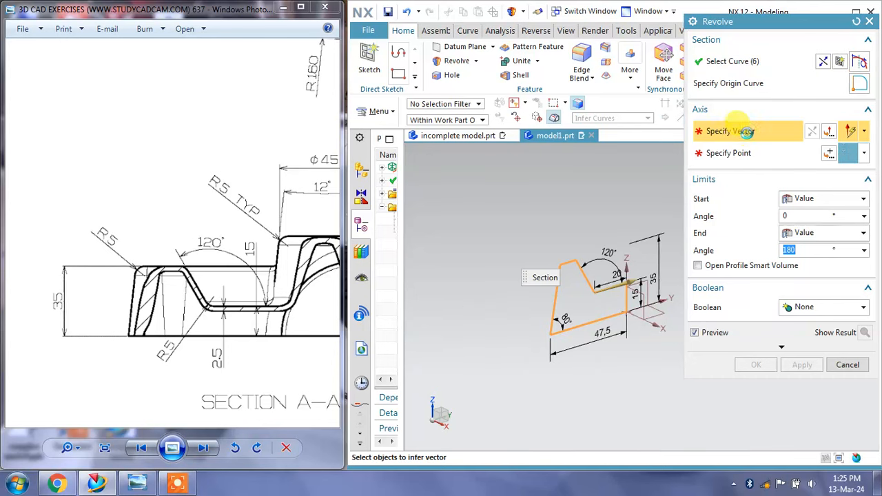
scroll(620, 286, "up", 3)
left_click(610, 295)
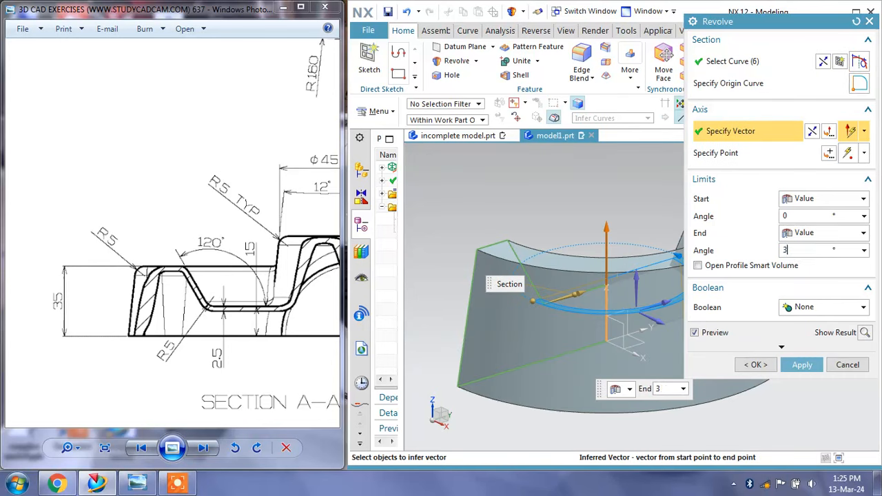
key("Return")
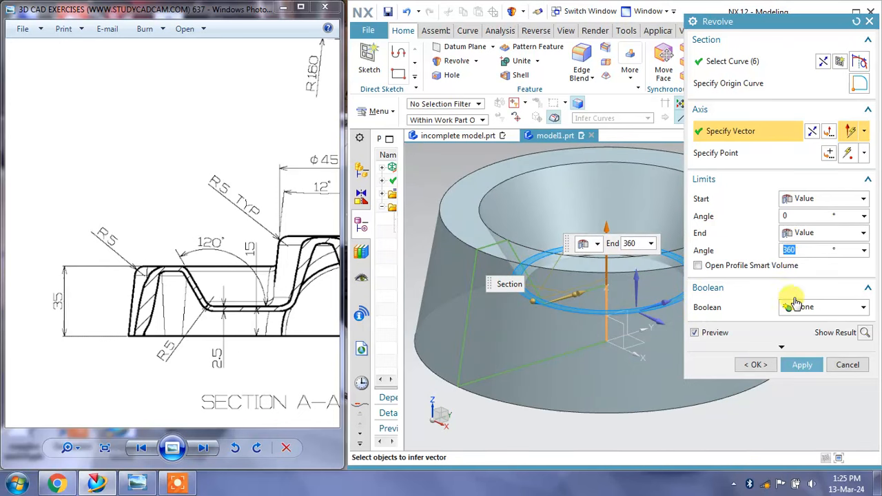
left_click(803, 364)
left_click(847, 365)
mouse_move(847, 369)
middle_mouse_down()
mouse_move(749, 285)
mouse_move(762, 330)
mouse_move(740, 282)
mouse_move(731, 297)
middle_mouse_up()
Compare the drawing's plan, section and isometric views with the reference casting in incomplete model.prt, especially the bowl, boss and side lobes
left_click_drag(301, 277, 228, 313)
scroll(260, 256, "down", 5)
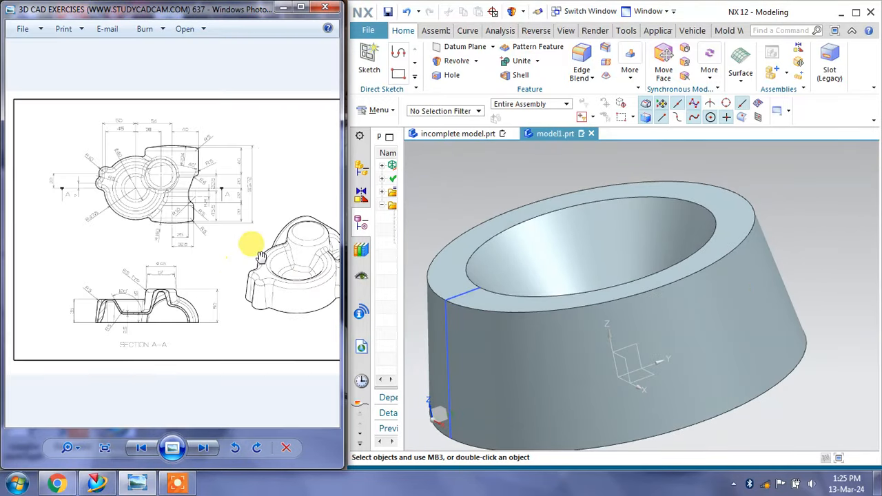
scroll(275, 268, "up", 2)
scroll(231, 255, "up", 1)
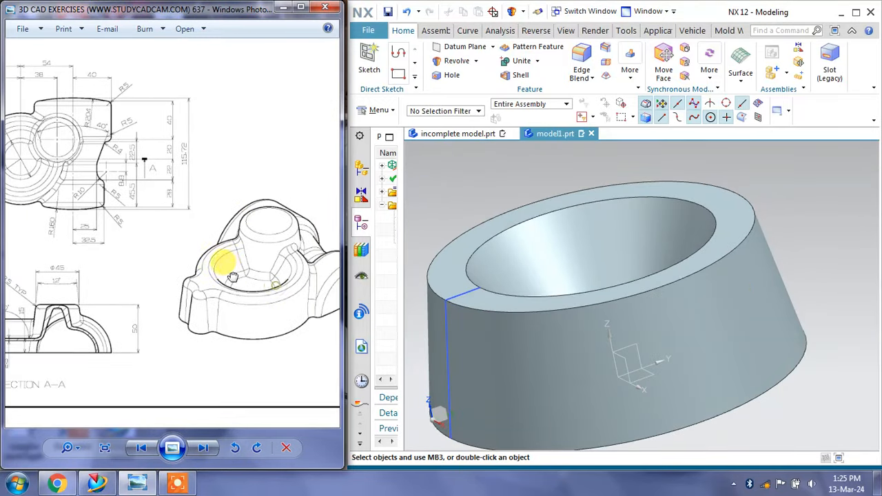
left_click(458, 134)
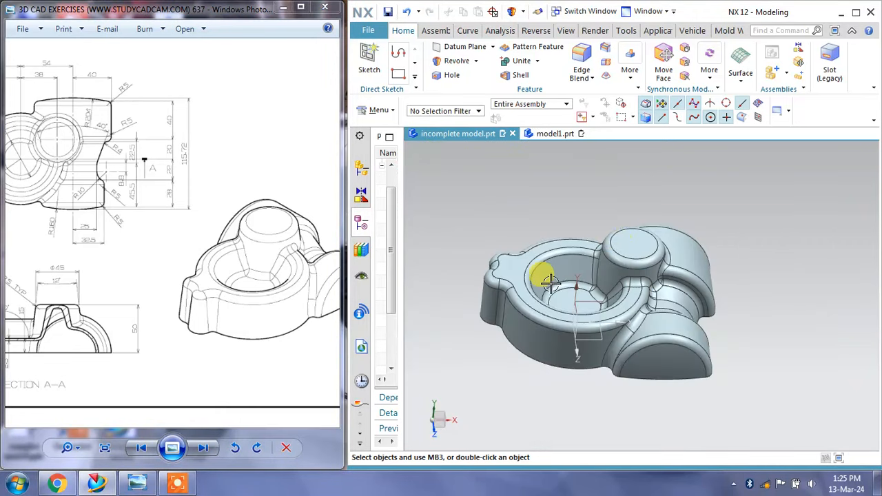
middle_click_drag(521, 247, 575, 244)
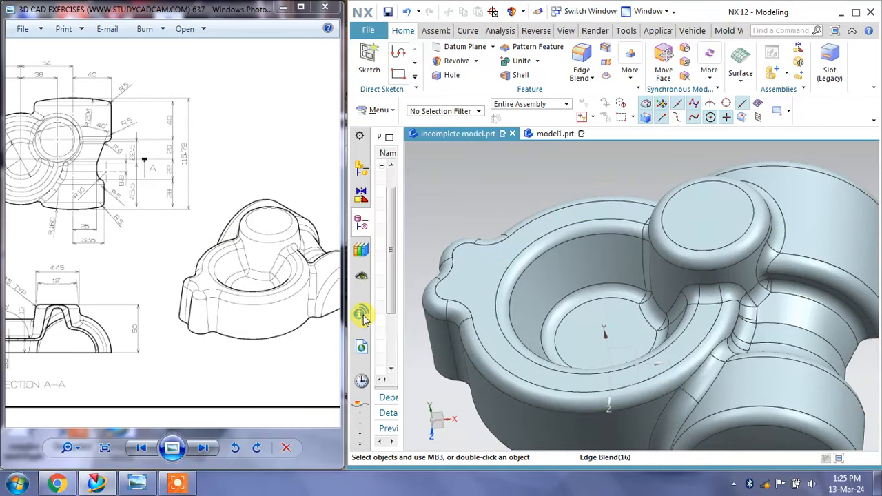
middle_click_drag(563, 229, 593, 262)
left_click(530, 133)
left_click(458, 133)
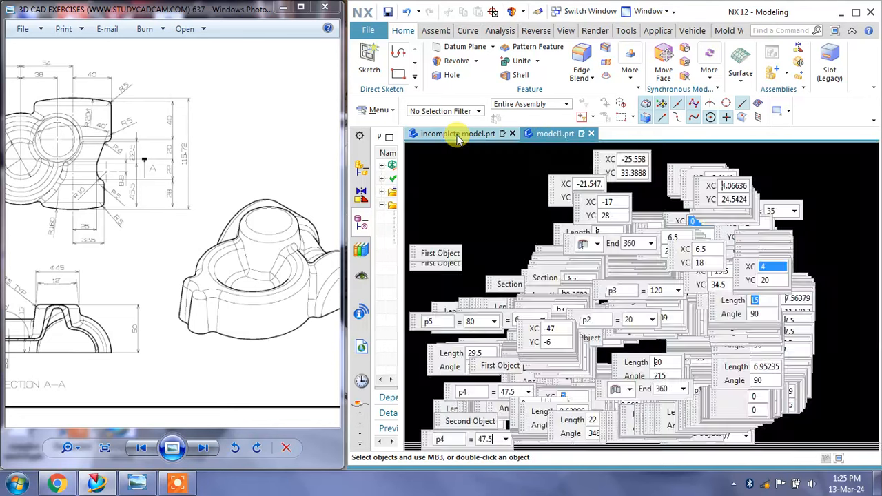
middle_click_drag(675, 234, 643, 238)
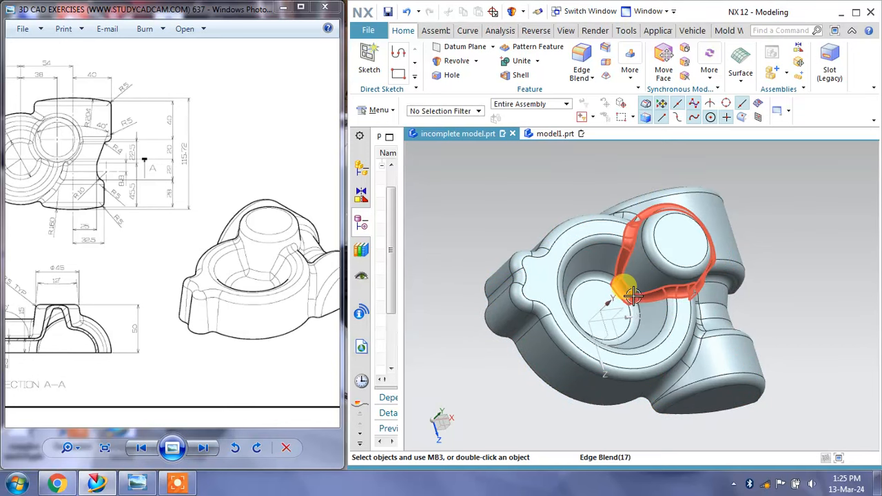
left_click_drag(118, 206, 167, 240)
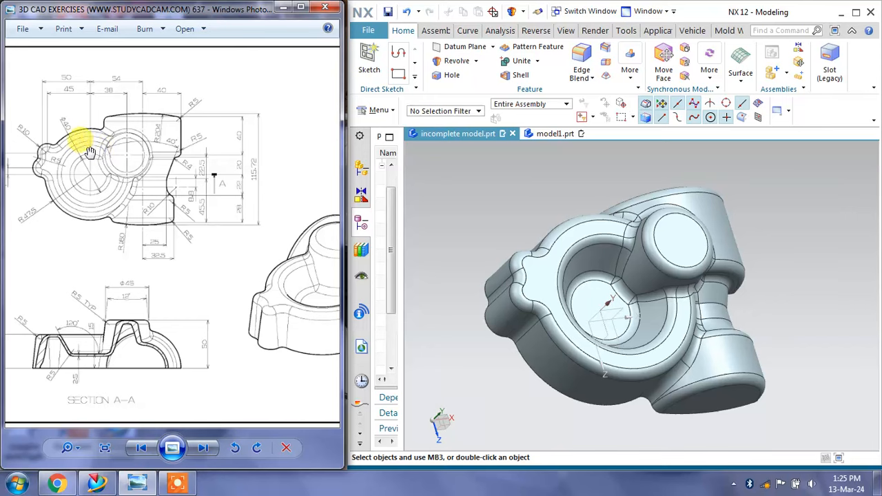
Return to model1.prt and hide the sketch used for the revolved bowl profile
left_click_drag(299, 283, 273, 281)
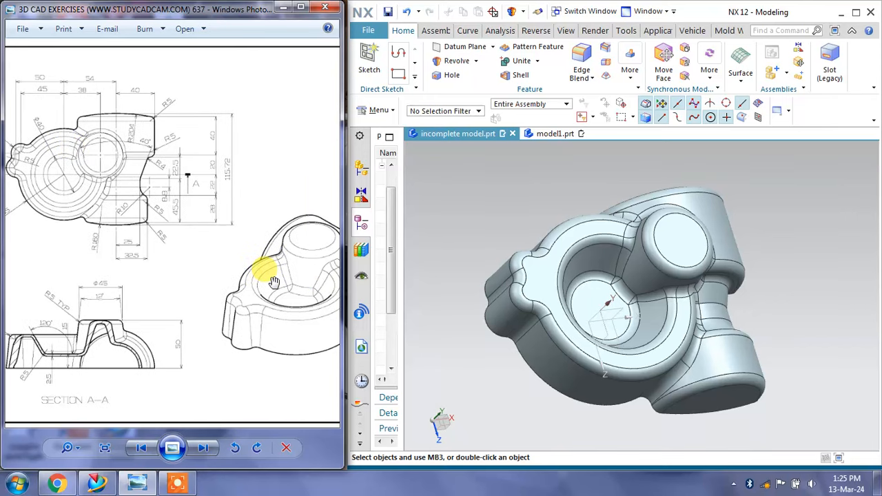
left_click(552, 133)
middle_click_drag(634, 246, 612, 306)
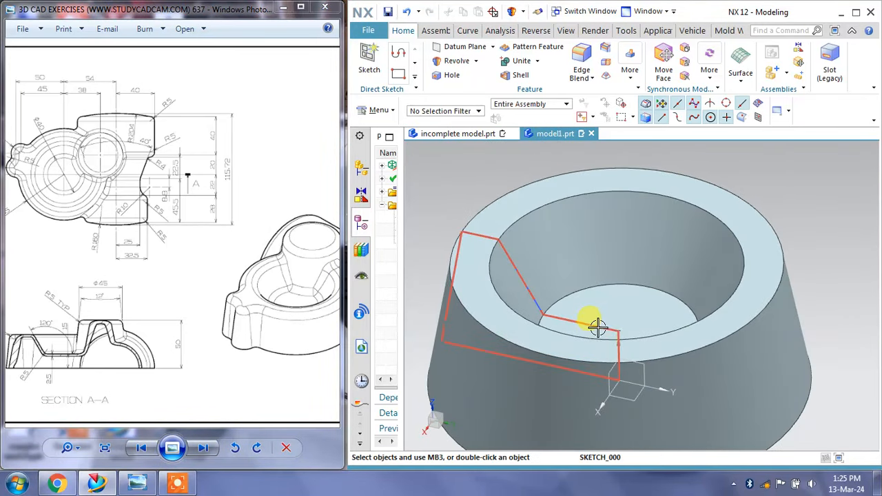
left_click(597, 328)
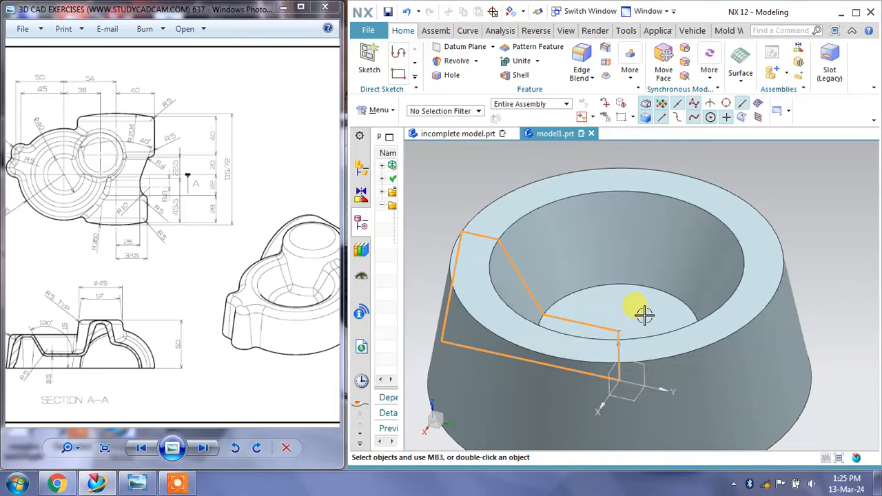
scroll(637, 251, "down", 4)
mouse_move(717, 240)
middle_mouse_down()
mouse_move(713, 256)
mouse_move(655, 266)
mouse_move(646, 238)
mouse_move(654, 235)
mouse_move(652, 221)
mouse_move(652, 234)
mouse_move(646, 230)
middle_mouse_up()
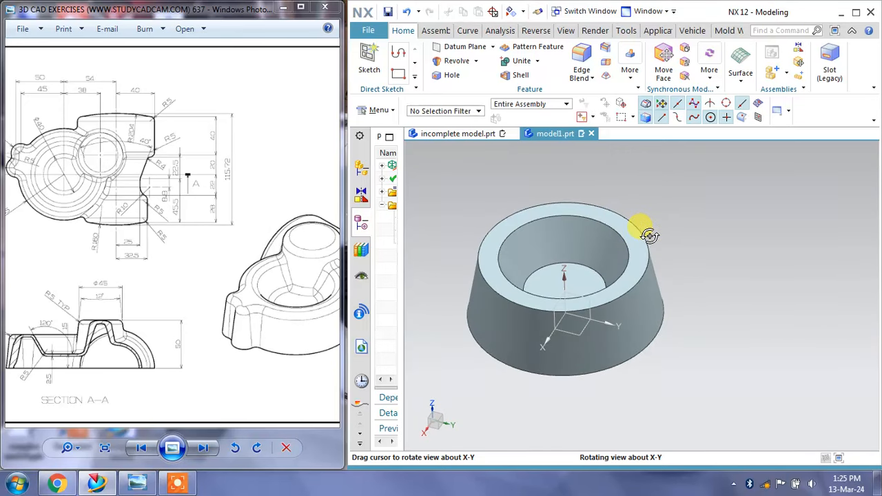
Check the boss location in the drawing's plan view and define a datum plane offset 20 mm from the YZ plane, direction reversed
left_click_drag(93, 307, 146, 282)
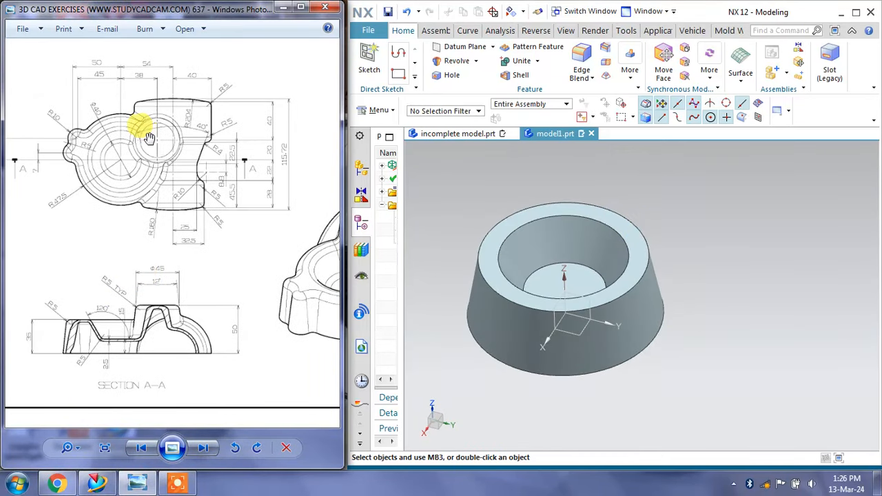
scroll(147, 131, "up", 2)
left_click_drag(153, 147, 181, 208)
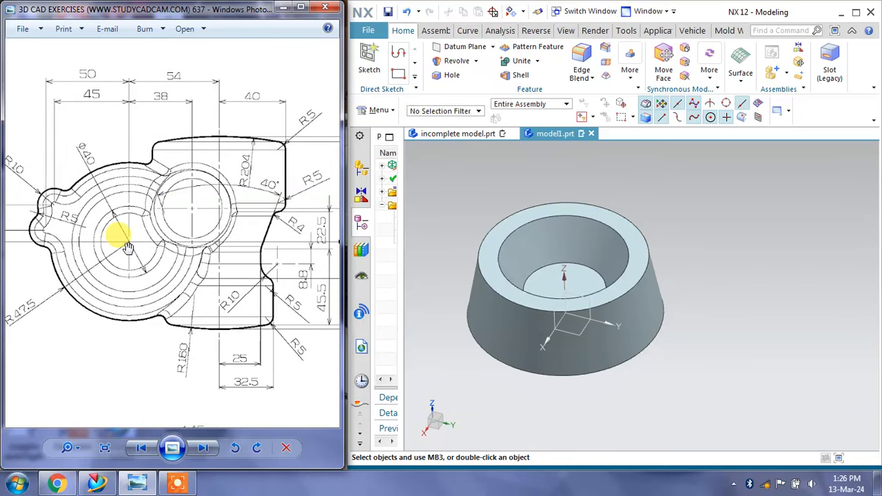
left_click_drag(214, 234, 180, 235)
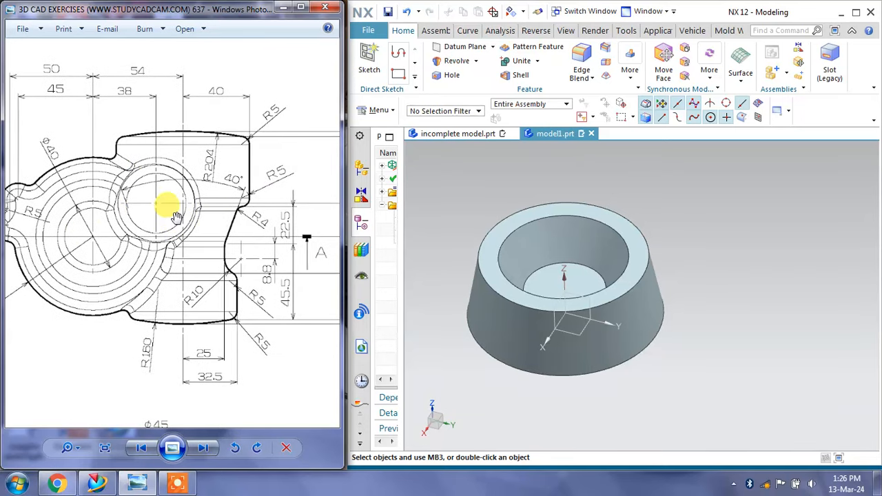
left_click_drag(243, 210, 195, 207)
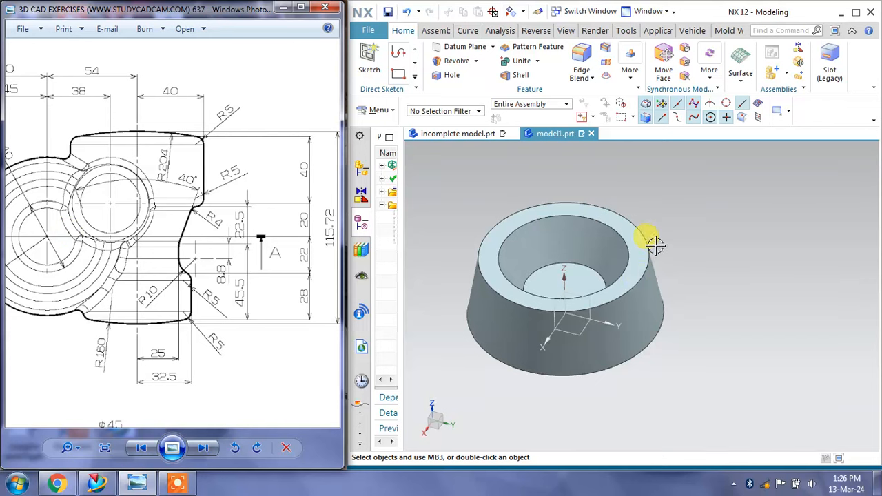
middle_click_drag(654, 244, 647, 230)
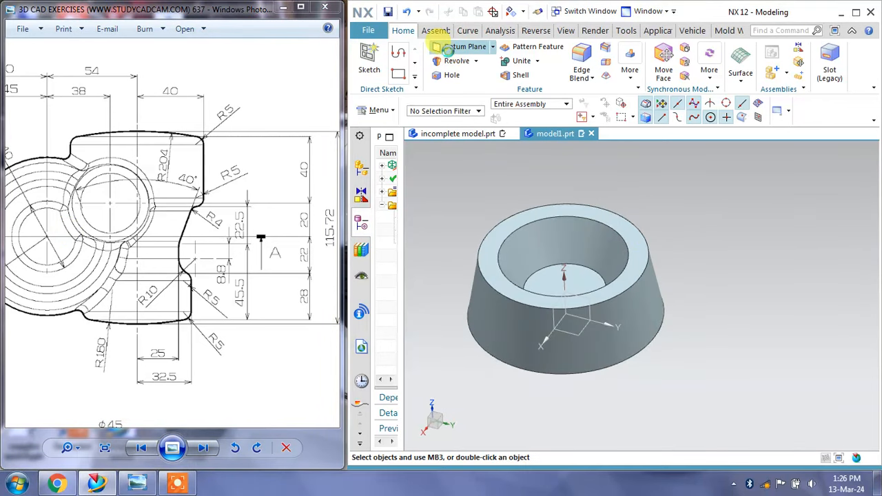
left_click(590, 310)
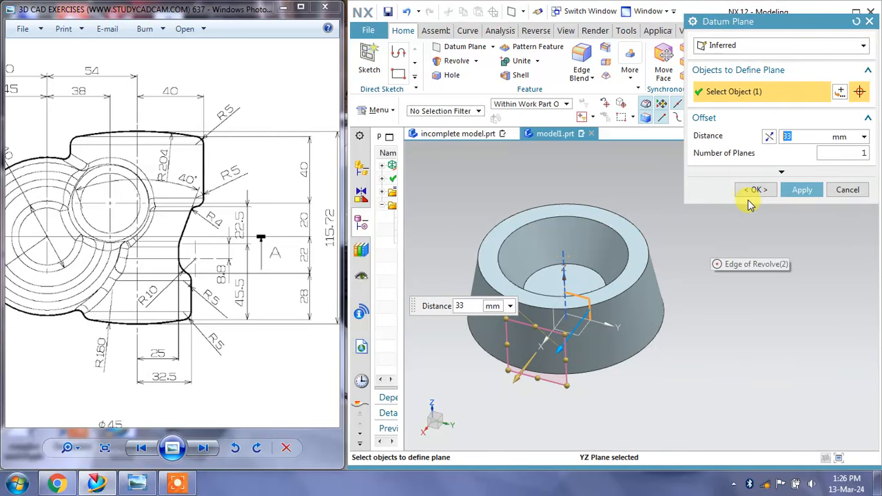
type("20")
key("Return")
left_click(769, 139)
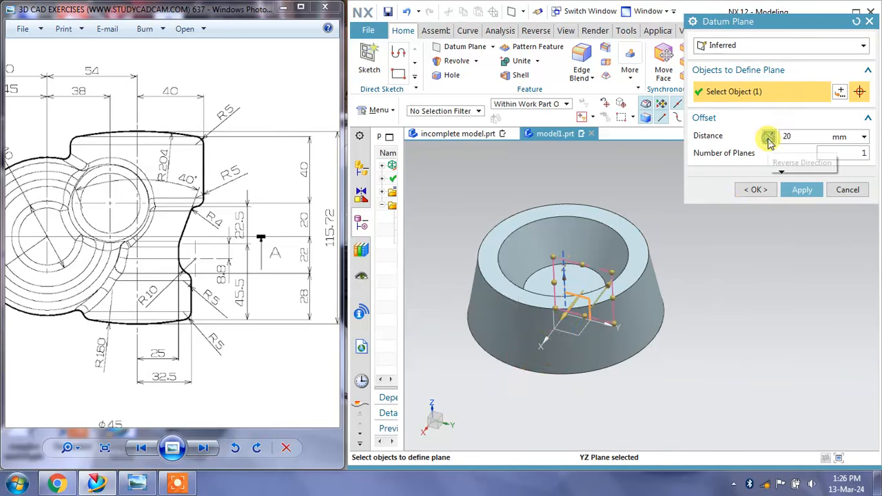
Enlarge the offset datum plane to about 61.5 mm square, create it and finish the Datum Plane command
middle_click_drag(703, 239, 724, 232)
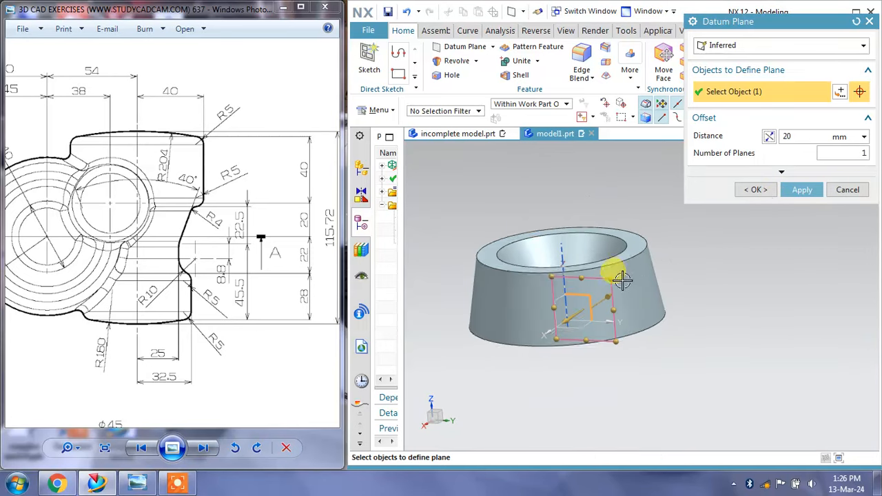
left_click(647, 224)
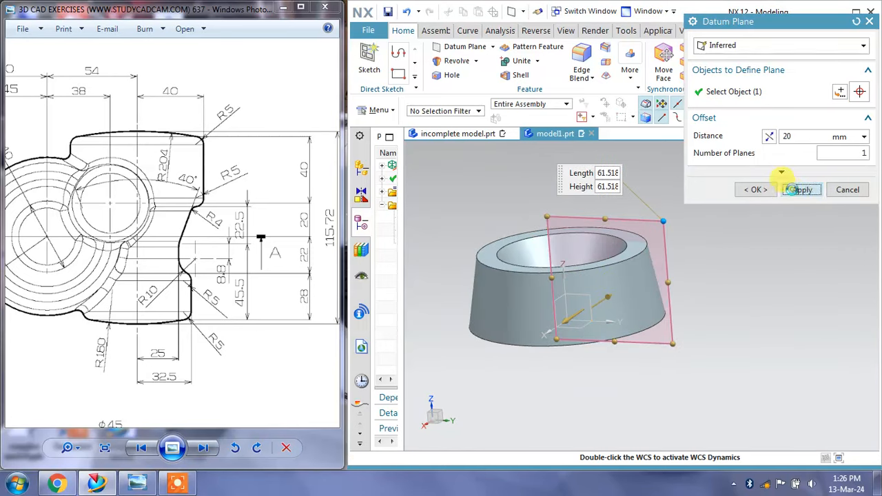
left_click(802, 189)
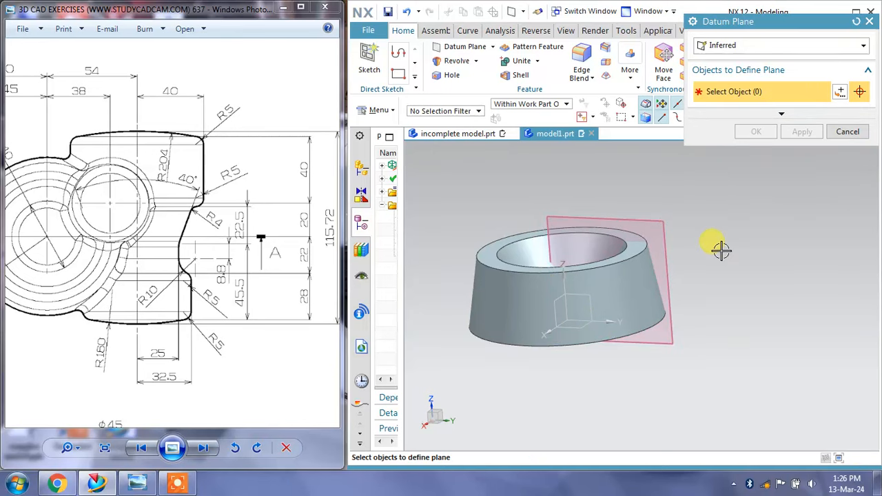
middle_click_drag(719, 248, 736, 242)
left_click(847, 133)
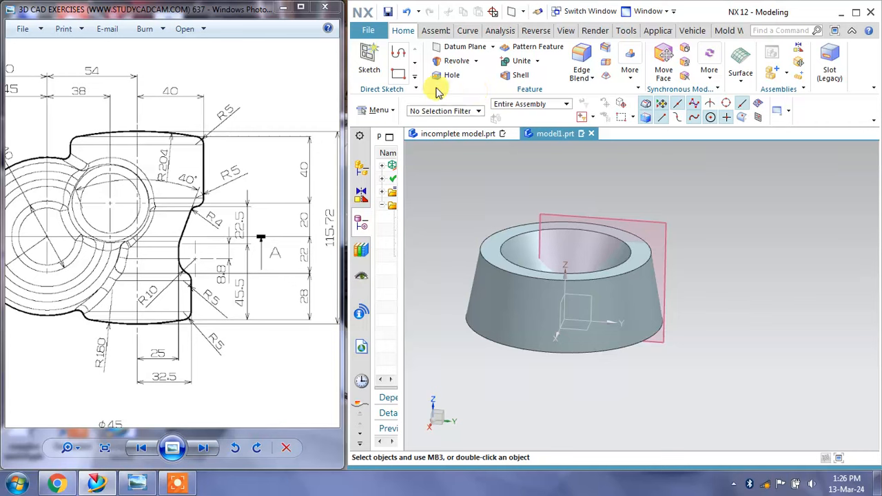
Start a new sketch on the offset datum plane behind the bowl's centre
left_click(370, 63)
left_click(657, 224)
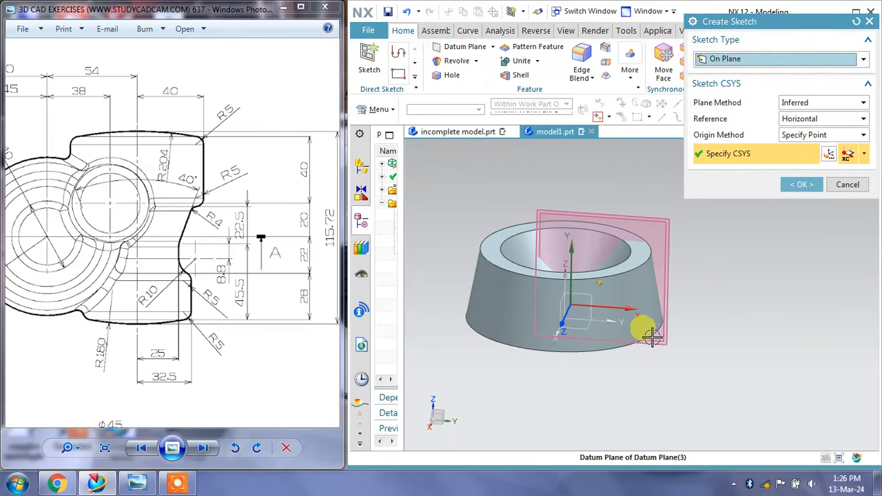
left_click(802, 184)
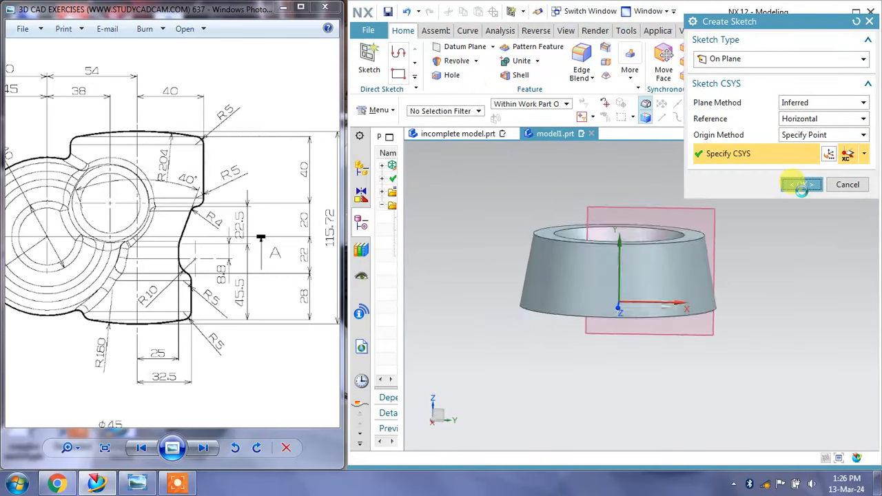
middle_click_drag(815, 240, 695, 323, "shift")
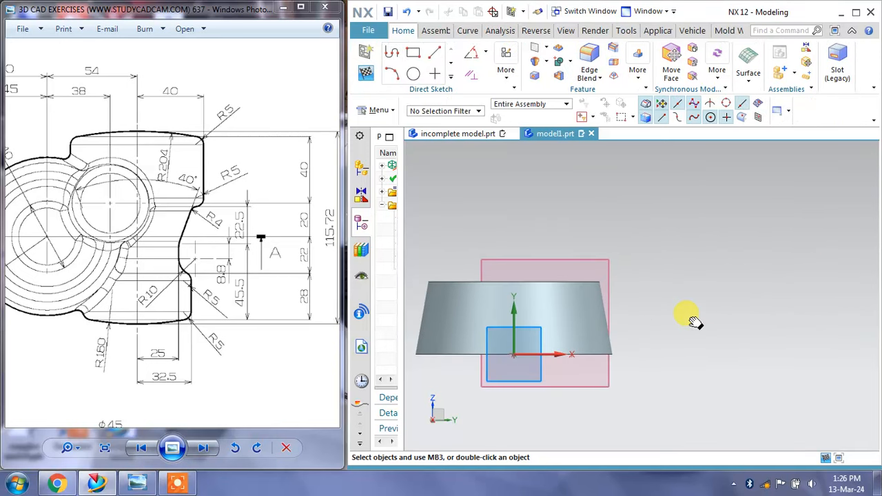
Examine the boss's diameter, draft angle and height in section A-A and its centre position in the plan view
mouse_move(195, 277)
left_mouse_down()
mouse_move(220, 387)
mouse_move(247, 280)
mouse_move(199, 278)
left_mouse_up()
scroll(164, 250, "down", 2)
left_click_drag(164, 250, 173, 191)
scroll(153, 305, "up", 2)
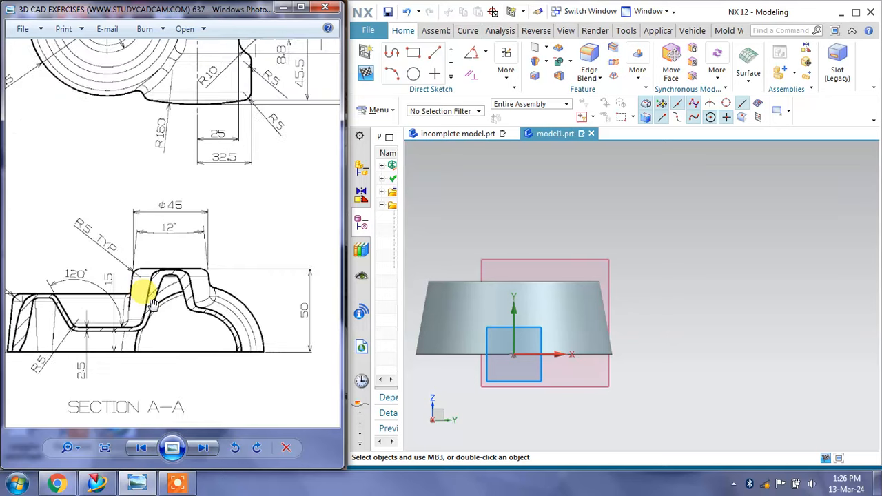
scroll(147, 292, "up", 2)
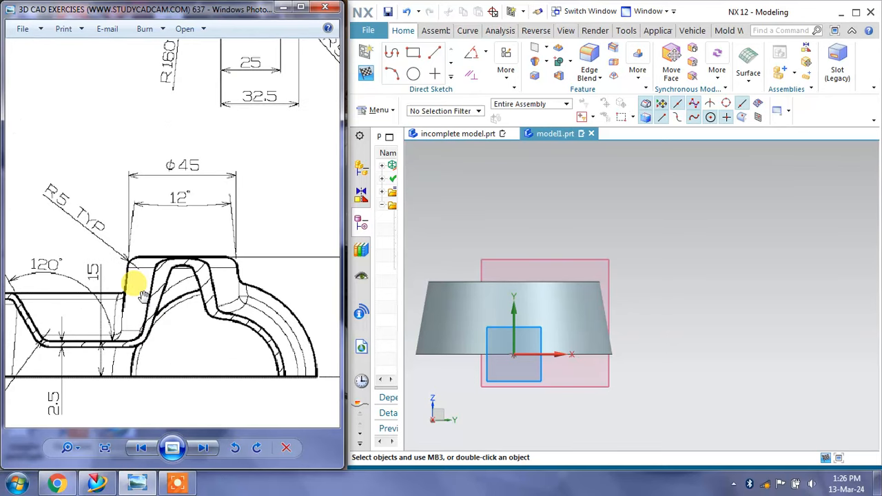
left_click_drag(235, 253, 139, 248)
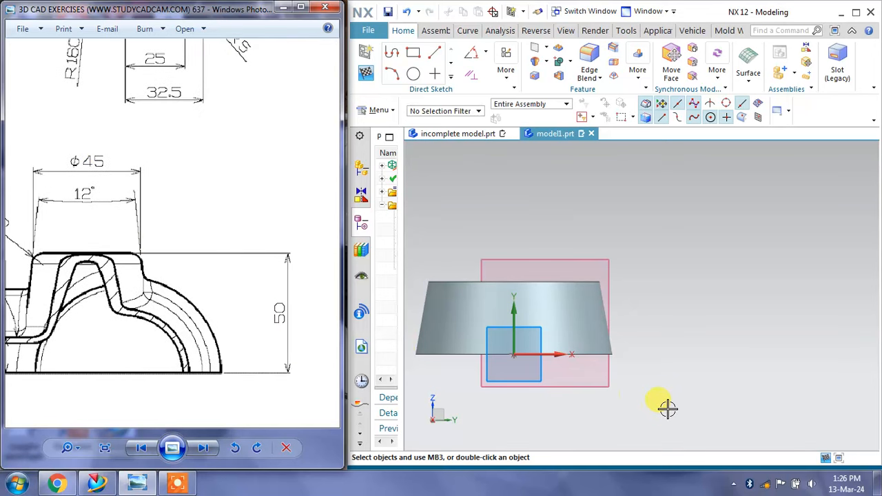
mouse_move(121, 258)
left_mouse_down()
mouse_move(169, 276)
mouse_move(232, 357)
left_mouse_up()
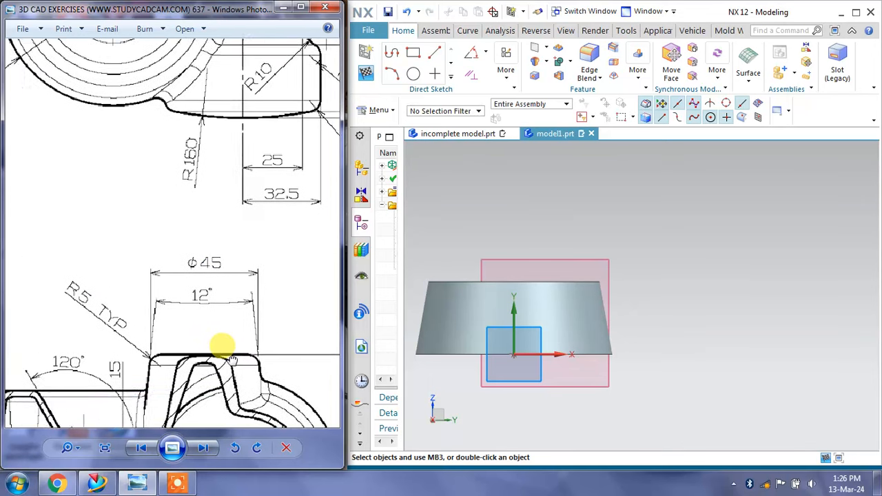
left_click_drag(257, 118, 204, 362)
mouse_move(213, 227)
left_mouse_down()
mouse_move(211, 296)
mouse_move(269, 286)
left_mouse_up()
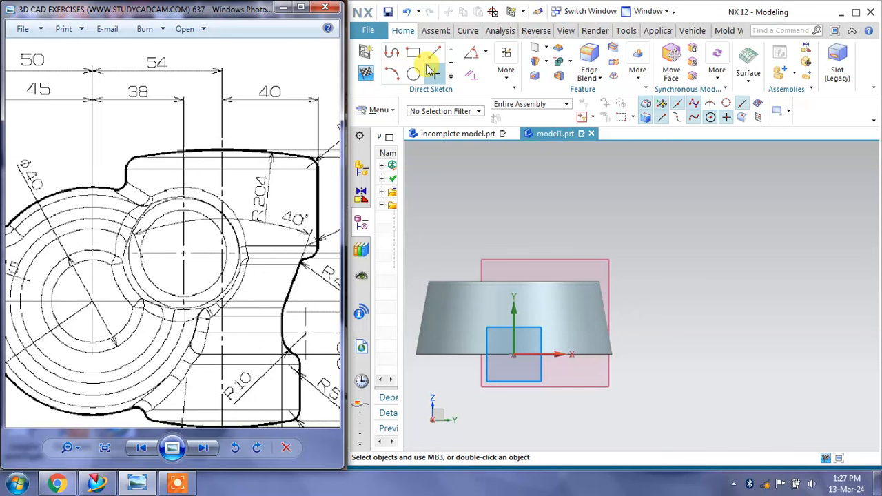
Sketch a vertical line about 80 mm long, upward from the base level and about 56 mm from the origin
left_click(392, 55)
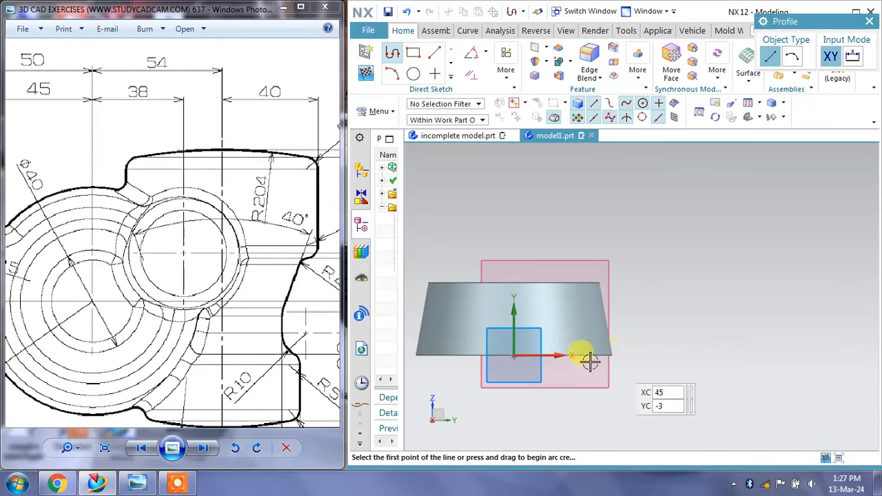
left_click(629, 355)
left_click(629, 190)
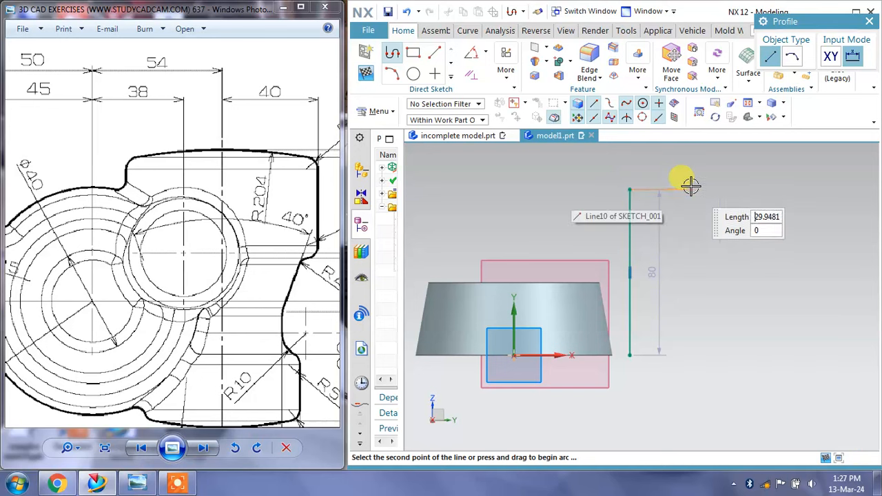
key("Escape")
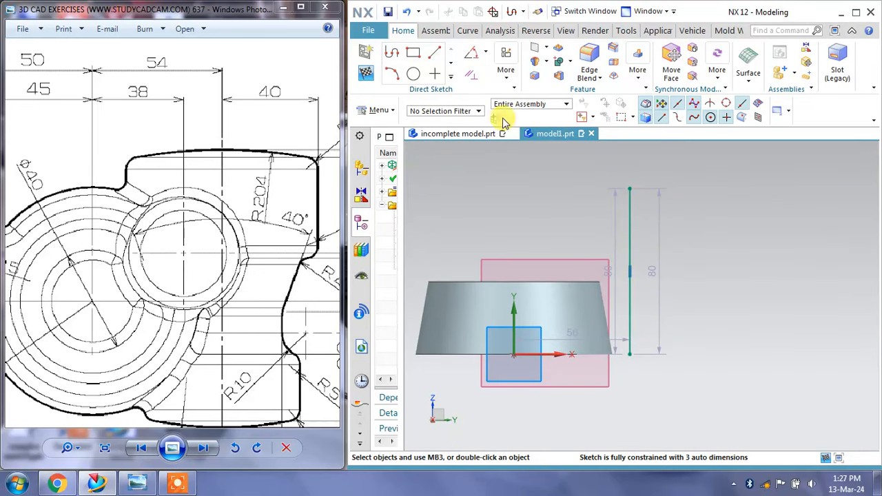
Constrain the vertical line's lower endpoint to align horizontally with the sketch origin
left_click(473, 80)
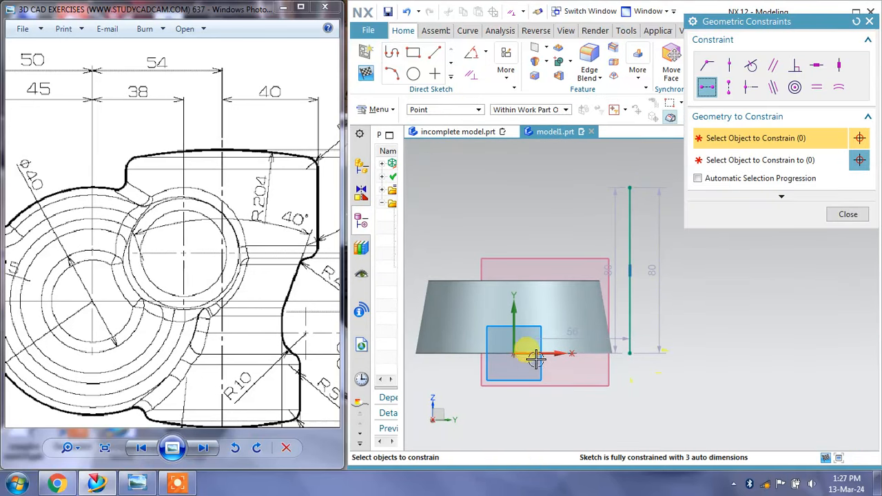
left_click(510, 352)
left_click(633, 352)
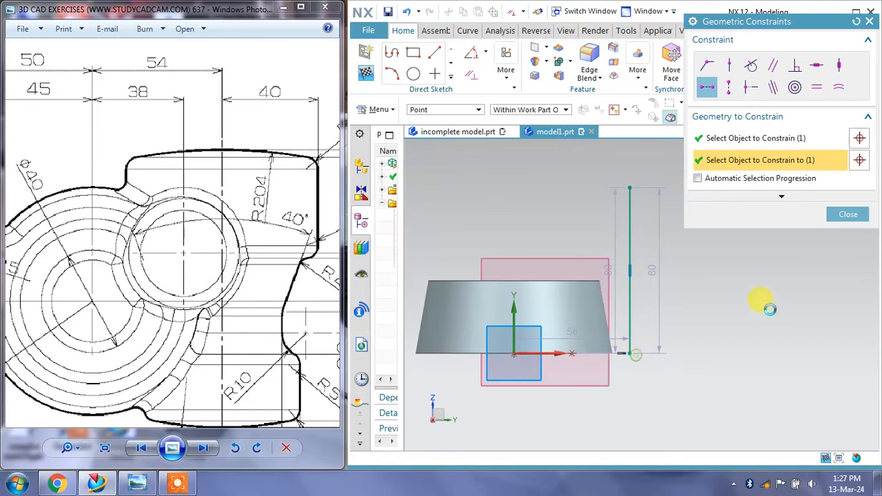
left_click(847, 215)
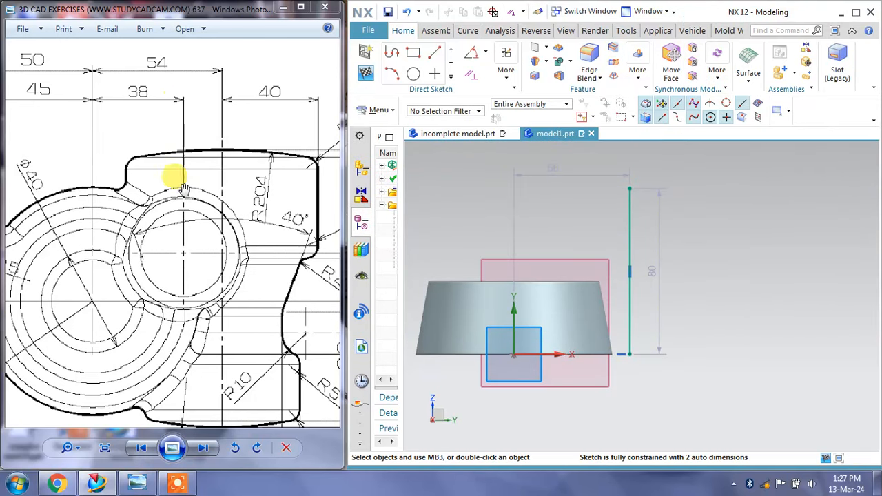
Set the horizontal distance from the origin to the vertical line to 38 mm
double_click(553, 168)
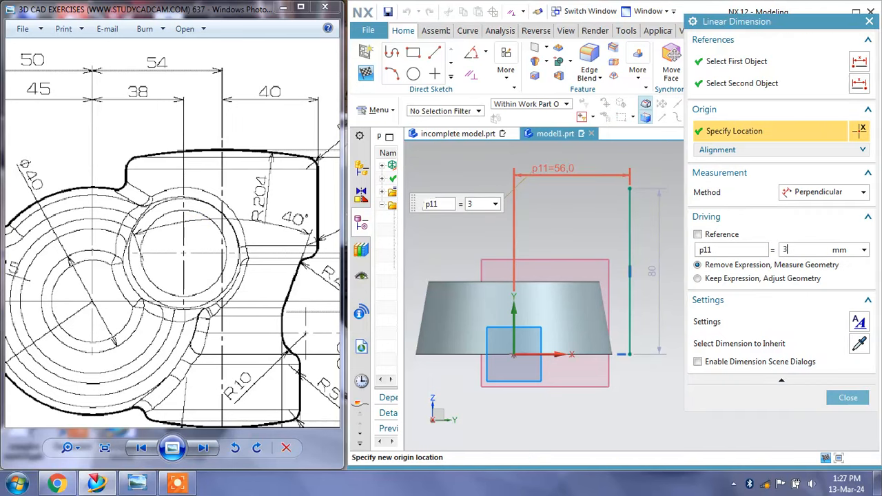
type("38")
key("Return")
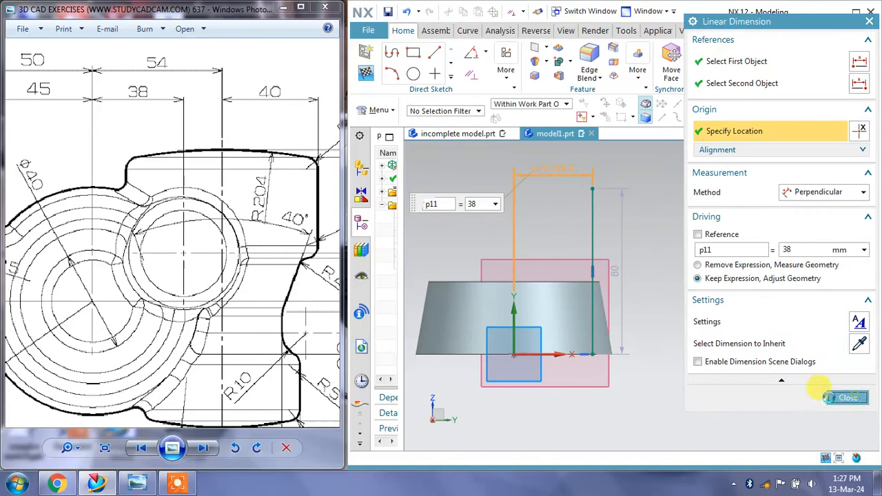
left_click(850, 398)
Review the boss in the drawing's plan view and section A-A to find the dimensions for its profile
scroll(213, 236, "down", 2)
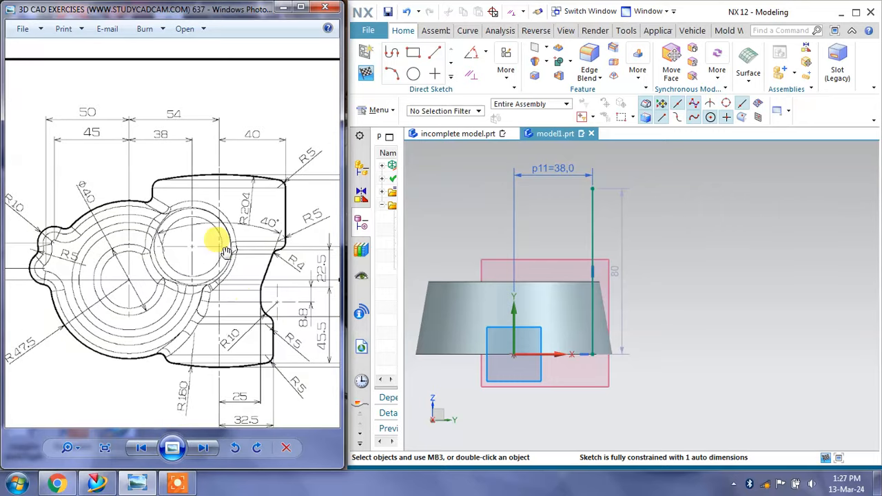
scroll(202, 345, "up", 2)
left_click_drag(184, 339, 198, 216)
left_click_drag(181, 151, 213, 349)
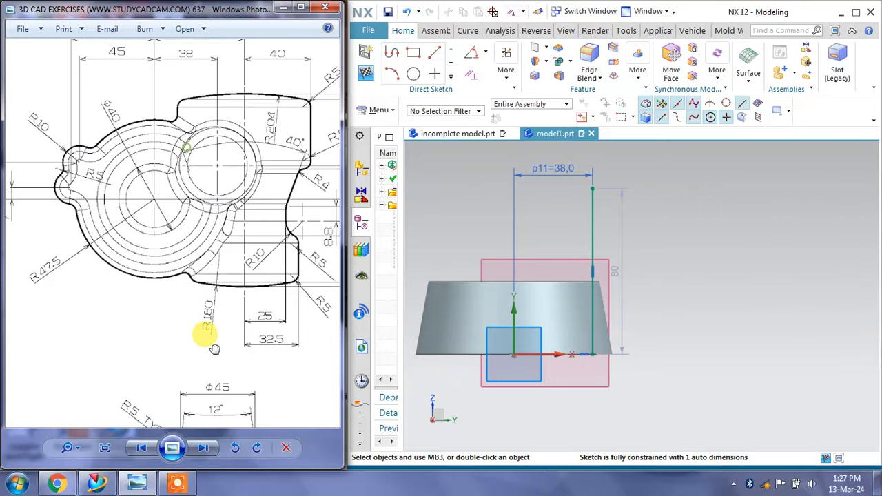
left_click_drag(215, 218, 217, 276)
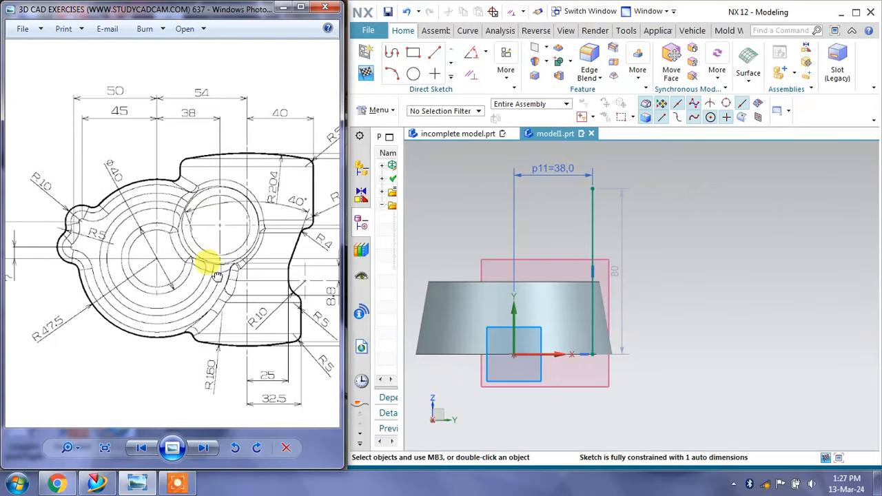
left_click_drag(255, 306, 222, 158)
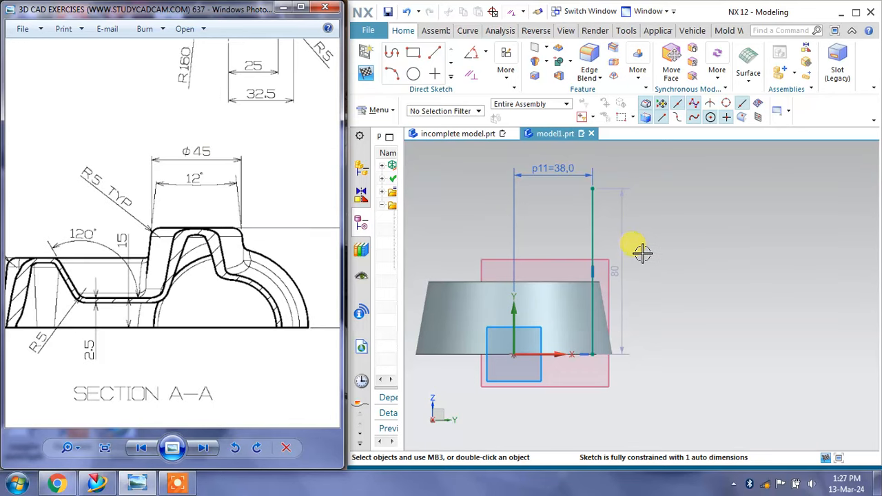
Convert the vertical sketch line to a reference line and set its length to 50 mm
left_click_drag(316, 238, 159, 239)
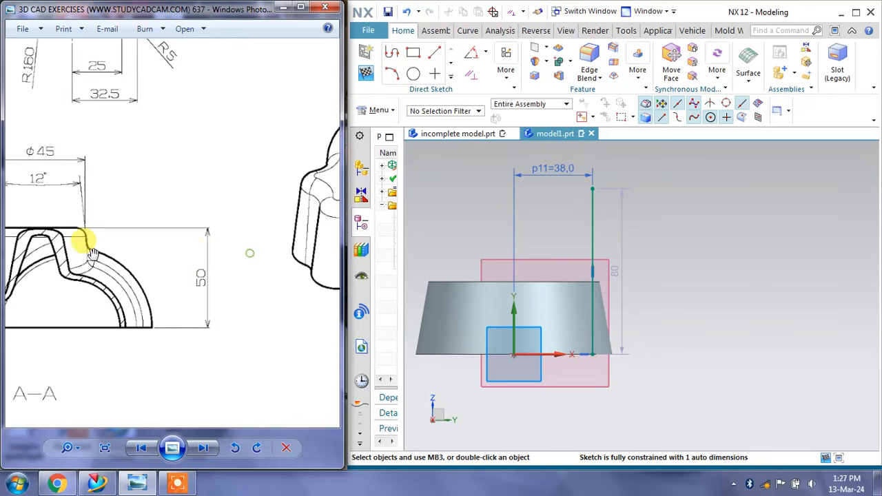
left_click(593, 229)
left_click(619, 248)
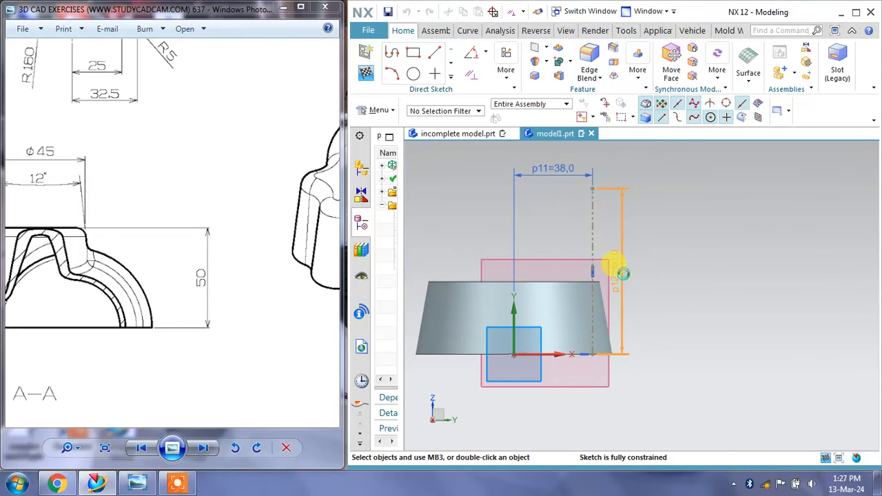
double_click(622, 271)
type("50")
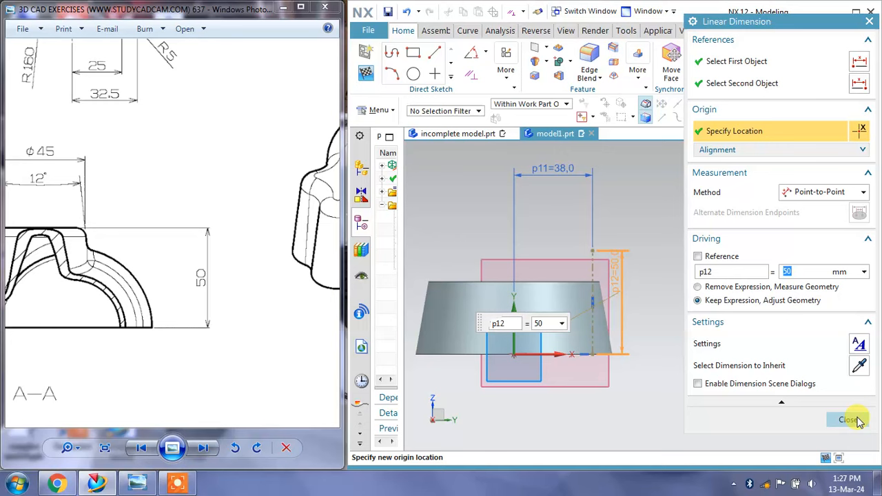
left_click(859, 422)
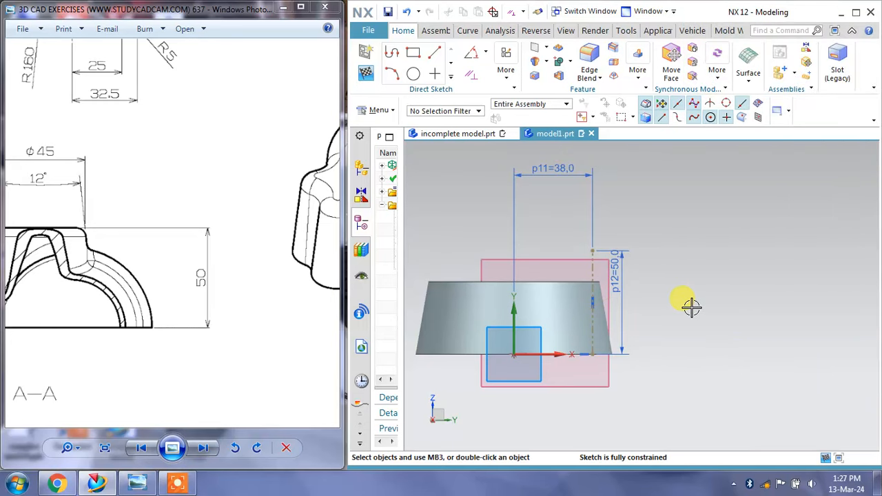
Convert the 50 mm vertical reference line back to an active sketch curve
left_click_drag(97, 272, 164, 275)
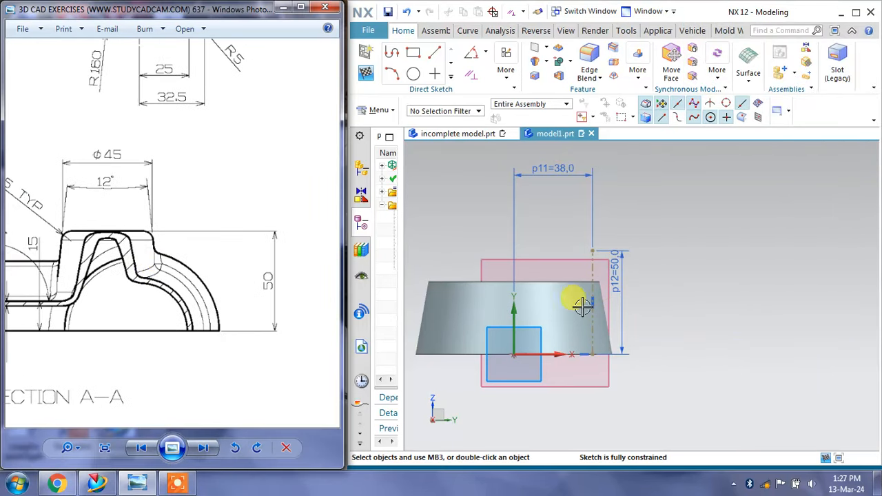
left_click(594, 271)
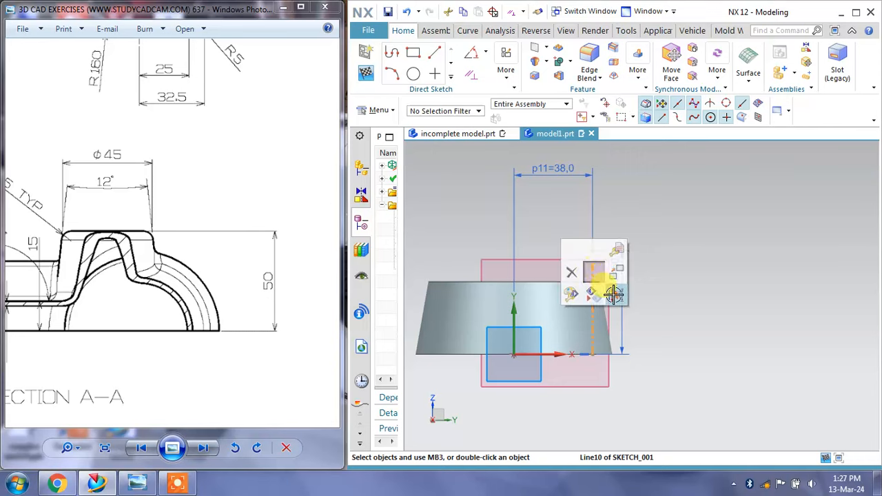
left_click(614, 295)
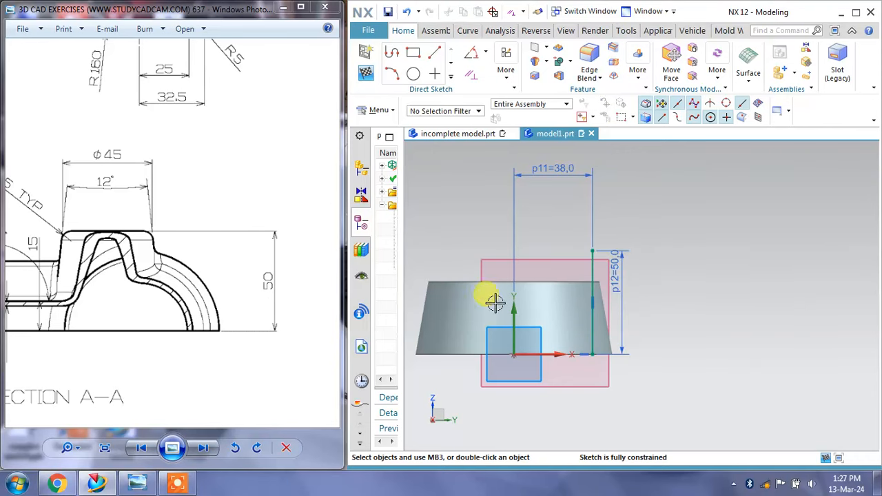
Close the boss profile with an 18 mm horizontal top line, a slanted line about 52 mm long down to base level, and a base line
left_click(394, 57)
scroll(592, 252, "up", 3)
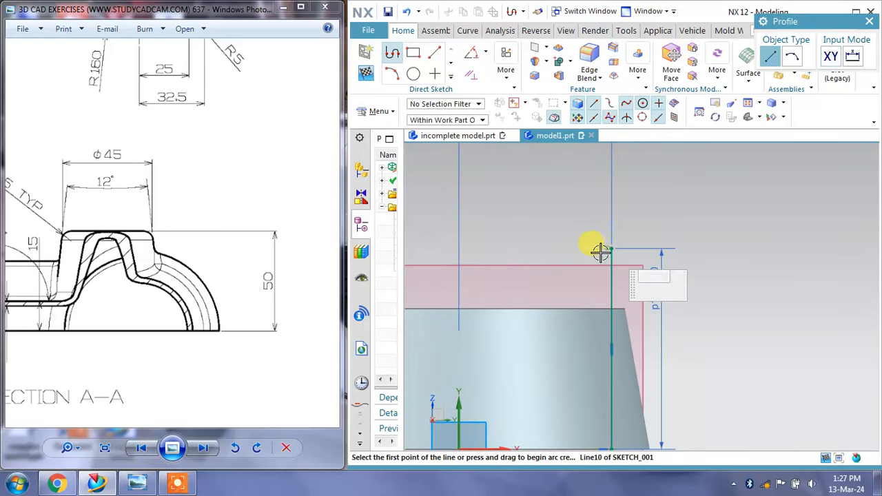
left_click(600, 253)
scroll(552, 253, "down", 3)
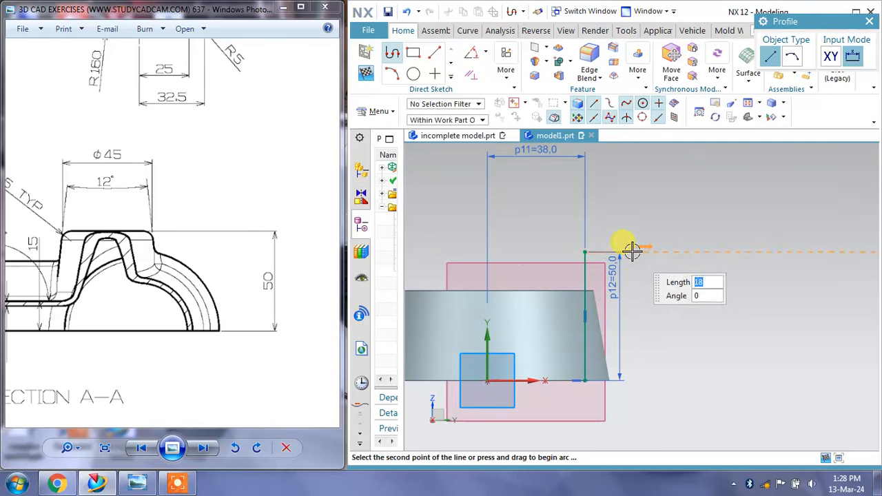
left_click(631, 252)
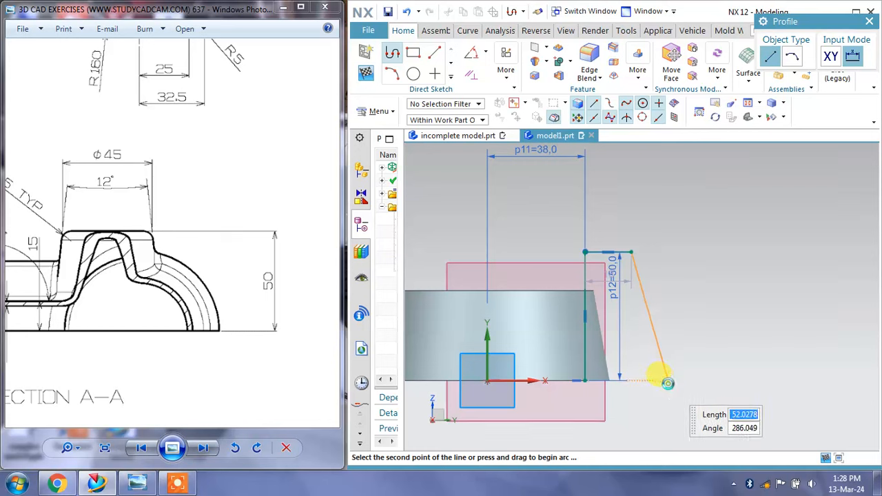
left_click(667, 380)
left_click(586, 380)
key("Escape")
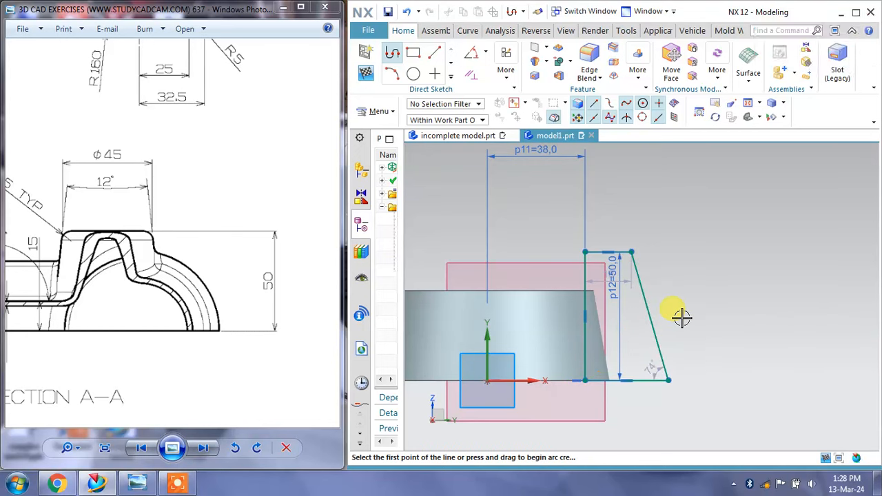
key("z")
scroll(597, 368, "up", 5)
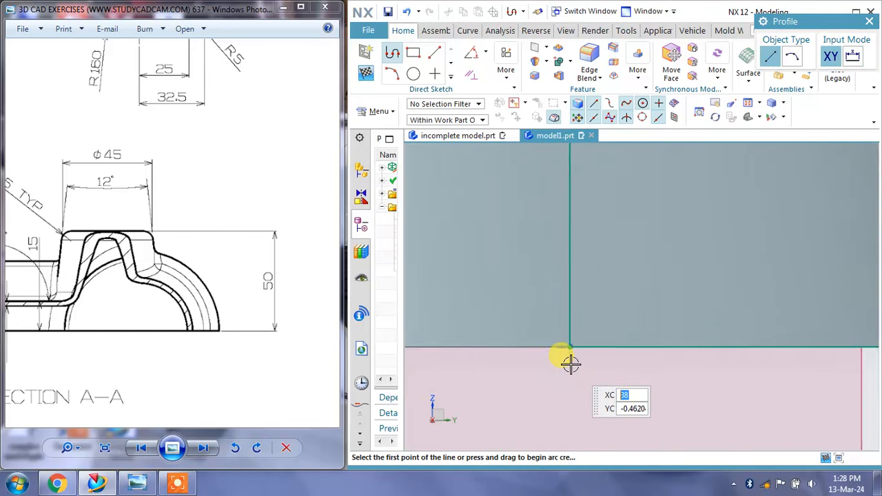
key("Escape")
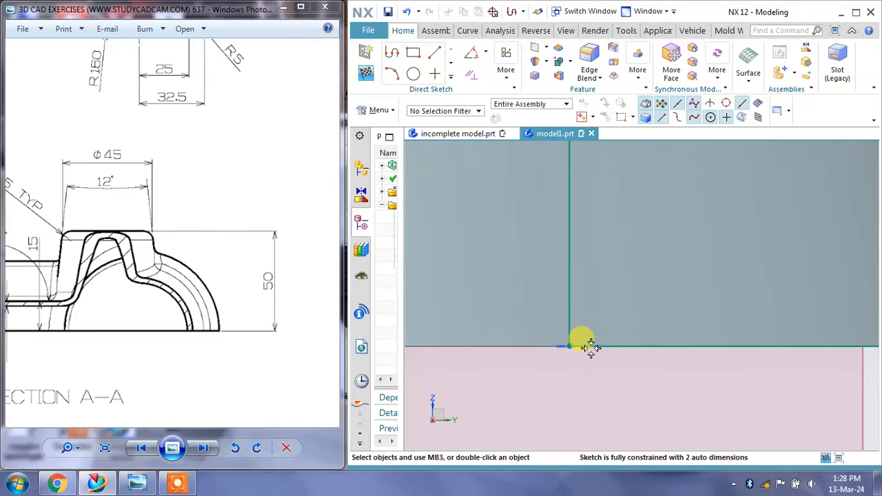
Set the length of the profile's horizontal top line to 45/2 mm
scroll(592, 365, "down", 5)
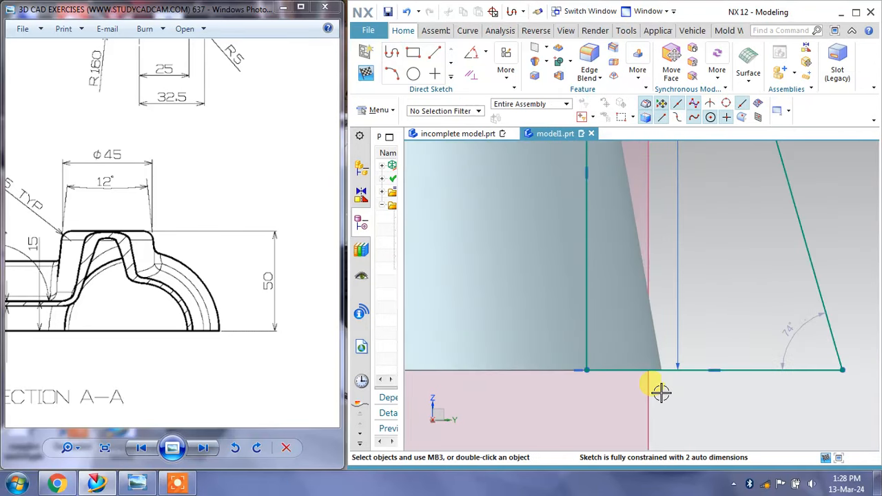
middle_click_drag(729, 299, 669, 339, "shift")
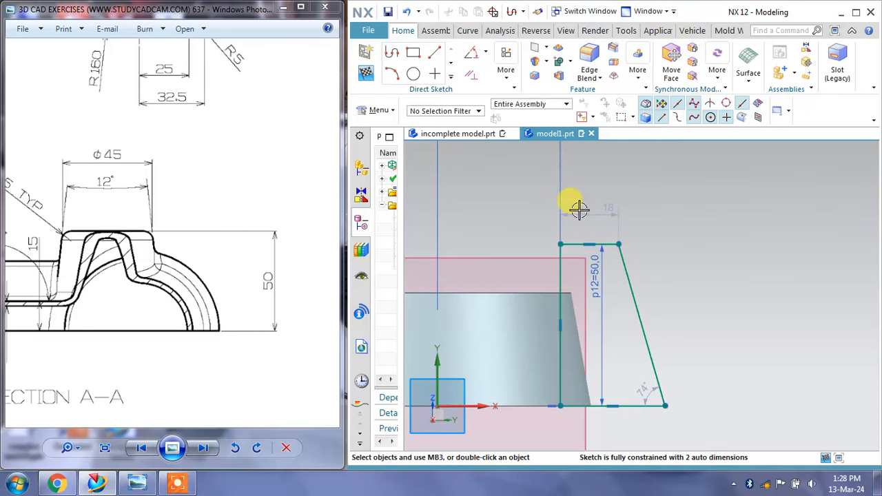
double_click(601, 210)
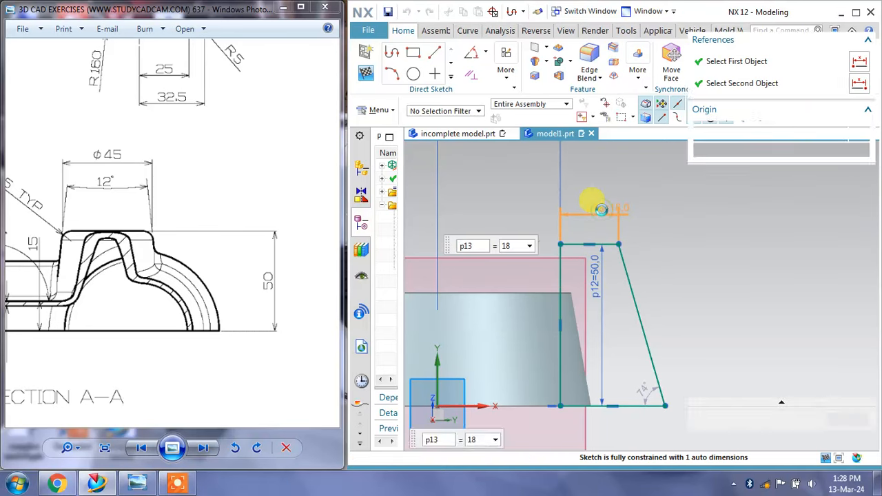
type("45/2")
key("Return")
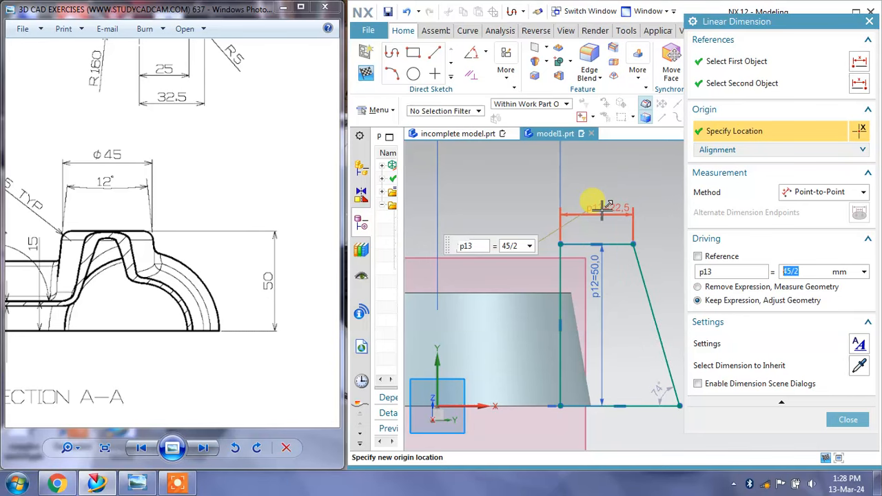
left_click(847, 419)
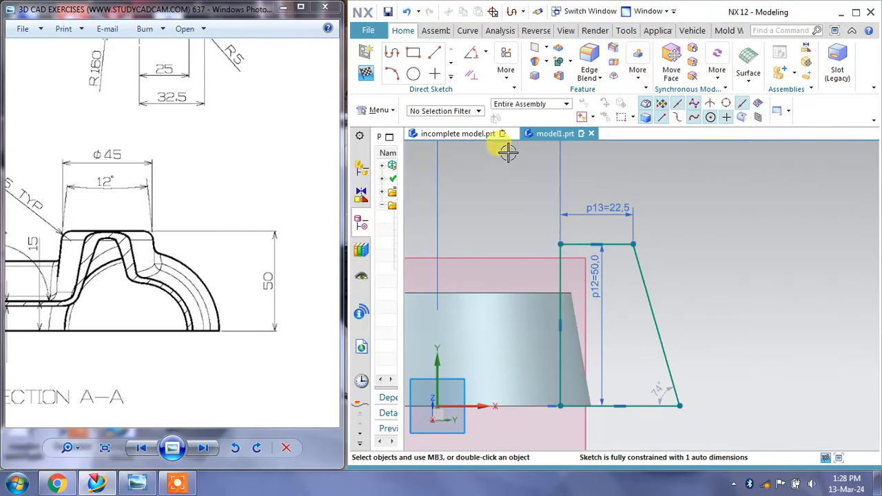
Add an angular dimension of 6° between the vertical line and the slanted line of the boss profile
left_click(471, 54)
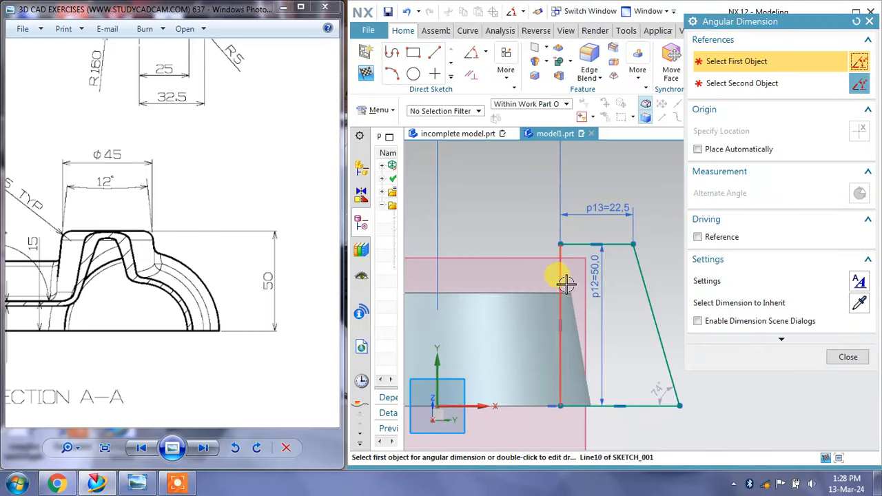
left_click(565, 283)
left_click(638, 278)
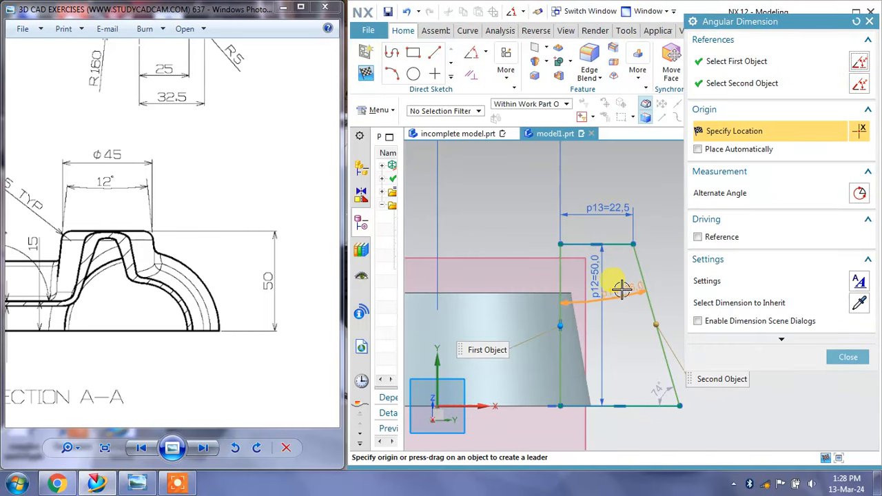
left_click(619, 319)
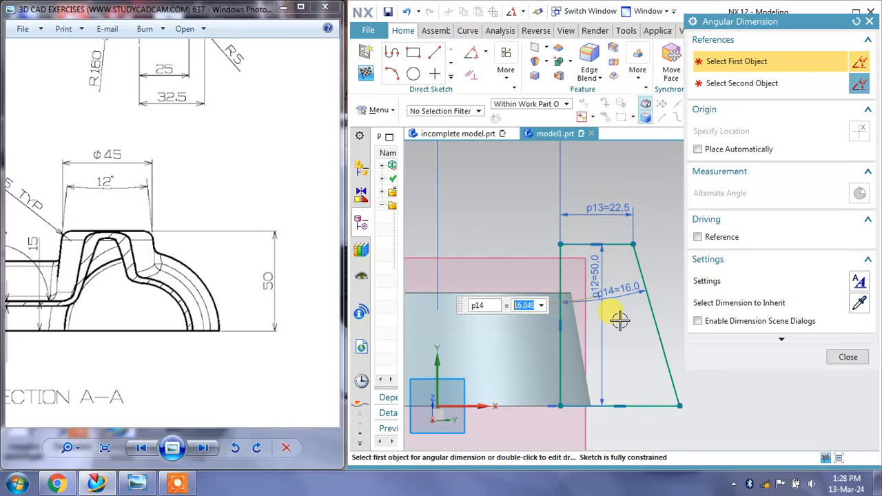
type("6")
key("Return")
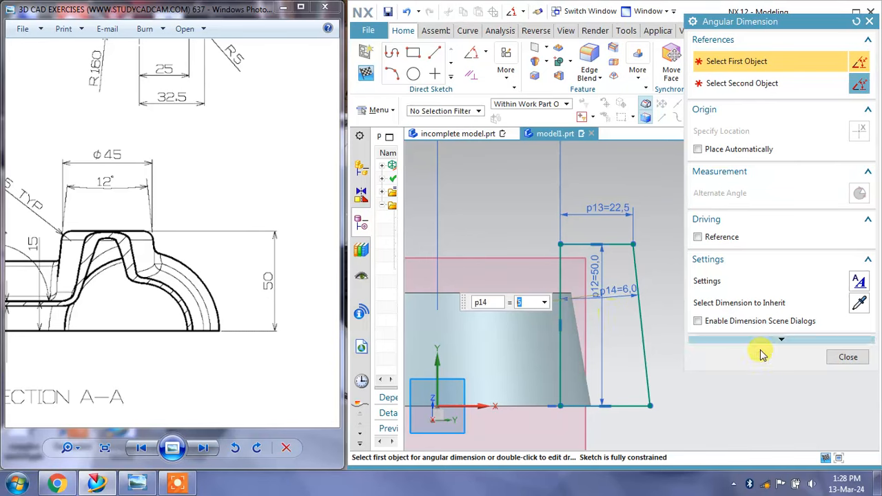
left_click(847, 358)
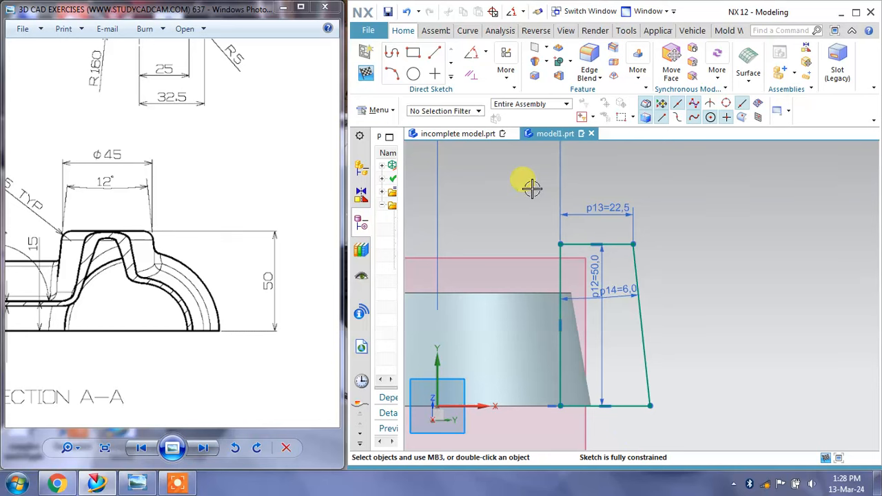
Finish the sketch and revolve the boss profile 360° about its vertical line, uniting it with the bowl body
left_click(366, 74)
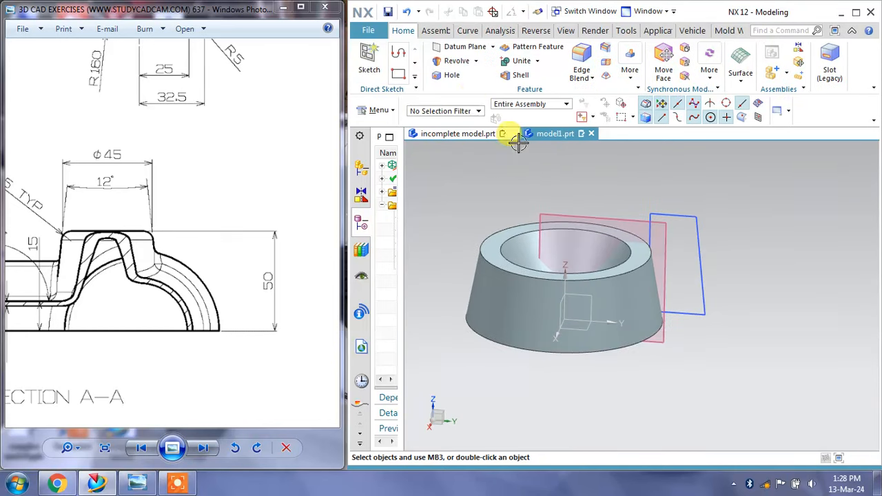
left_click(455, 61)
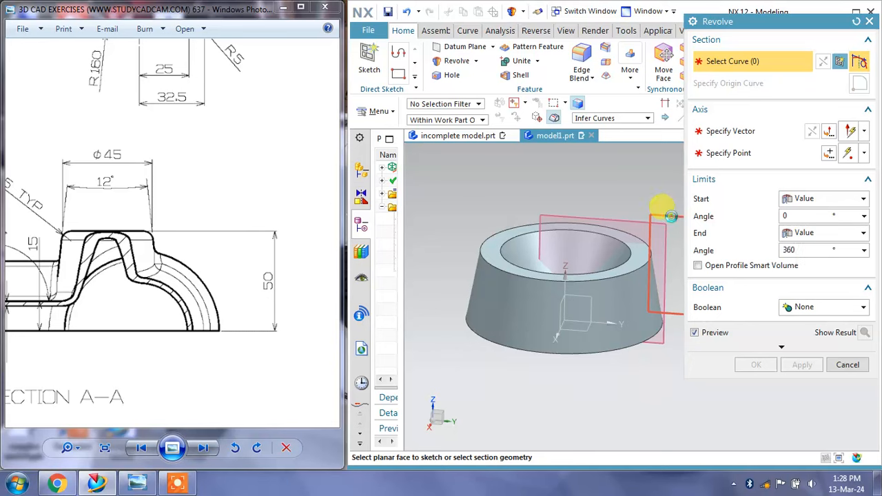
left_click(670, 215)
middle_click_drag(653, 192, 556, 200, "shift")
left_click(747, 130)
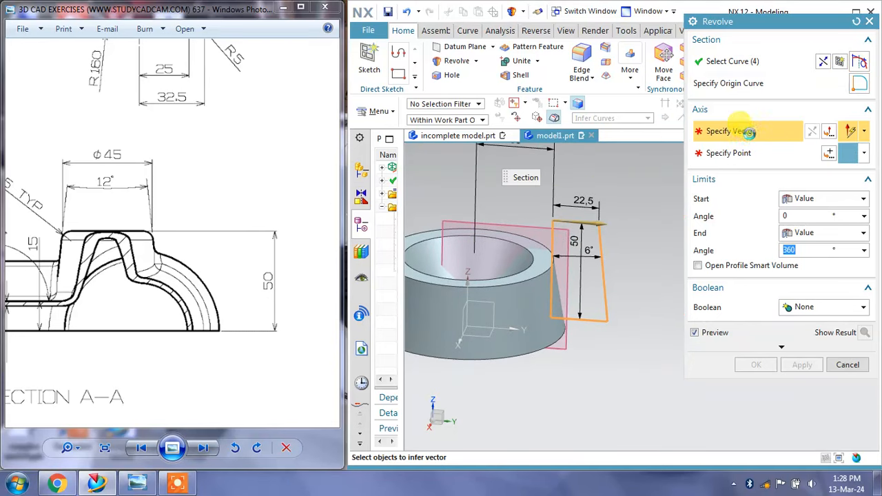
left_click(557, 233)
left_click(552, 233)
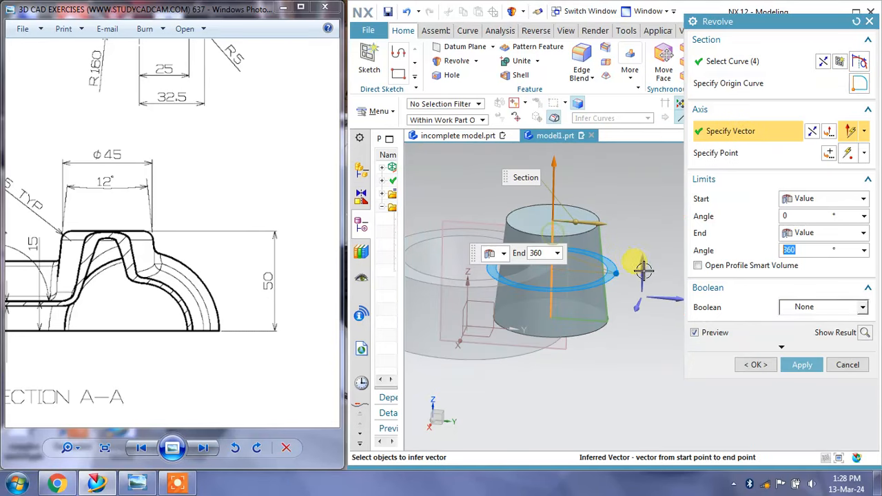
left_click(811, 308)
left_click(803, 333)
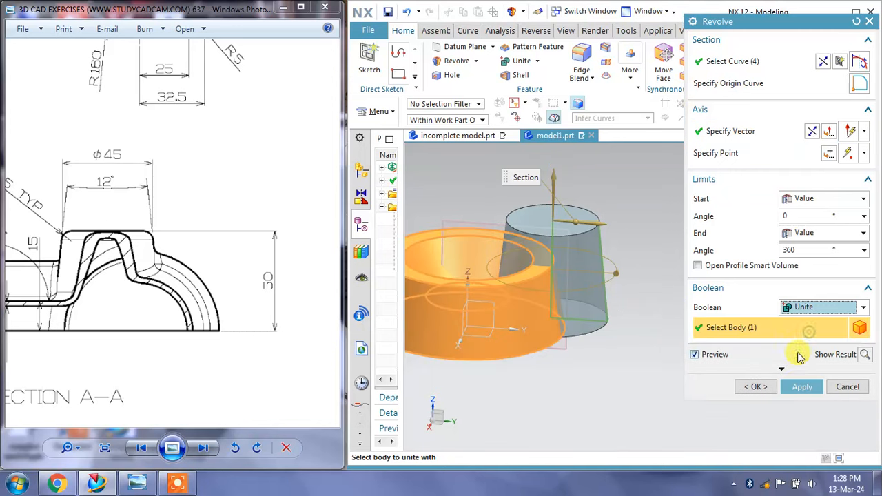
left_click(800, 387)
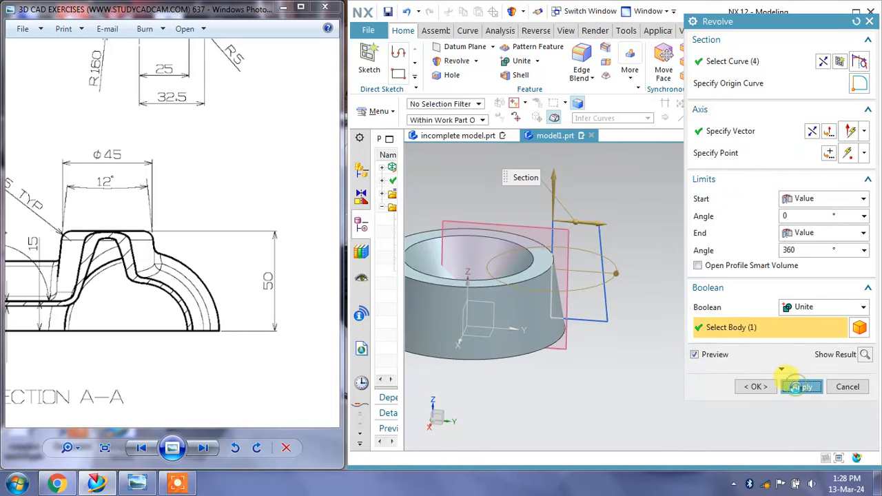
left_click(847, 387)
middle_click_drag(695, 317, 611, 261)
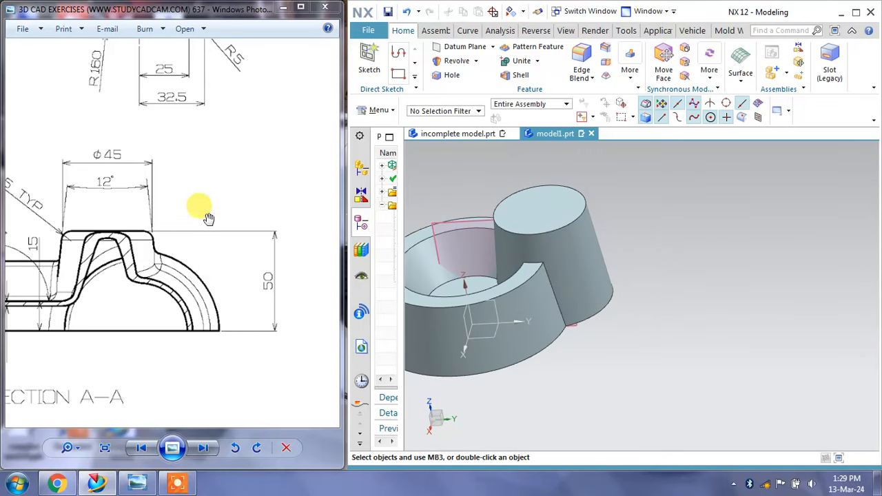
Examine the drawing's plan view for the outline dimensions of the body with the R204 and R160 ends beside the boss
left_click_drag(209, 219, 218, 293)
left_click_drag(198, 182, 233, 343)
scroll(232, 217, "down", 1)
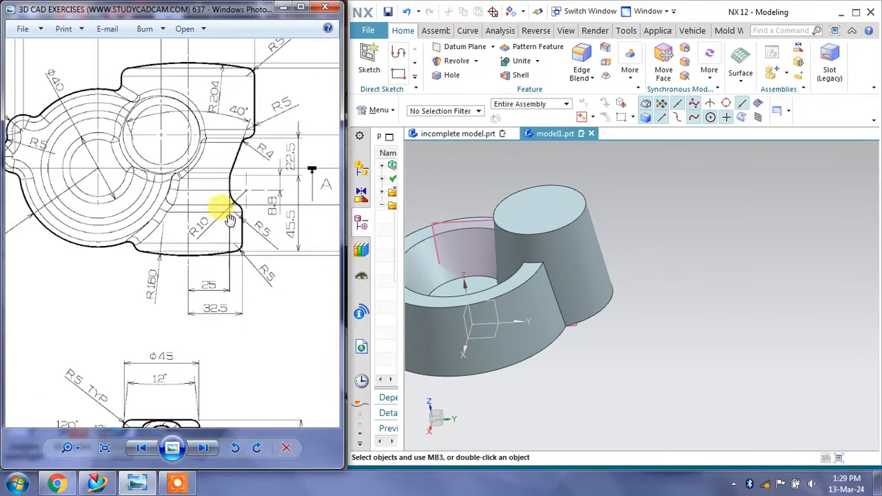
left_click_drag(243, 182, 252, 249)
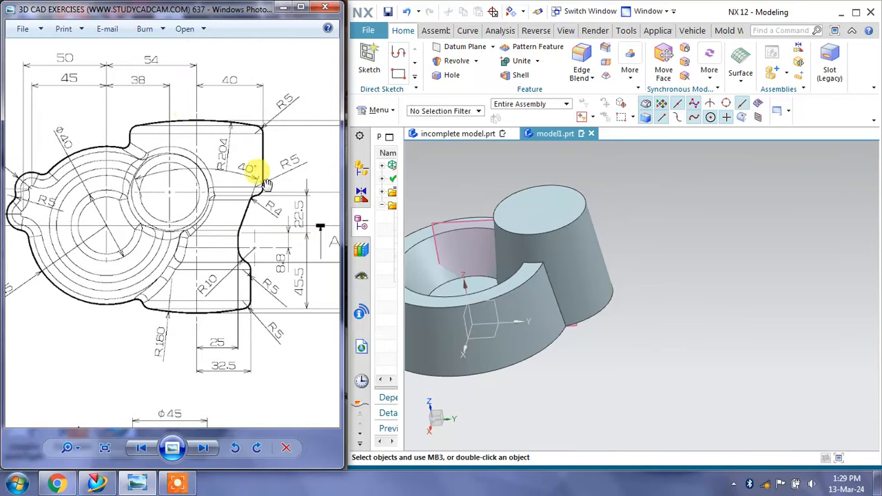
left_click_drag(293, 223, 223, 226)
left_click_drag(293, 181, 271, 175)
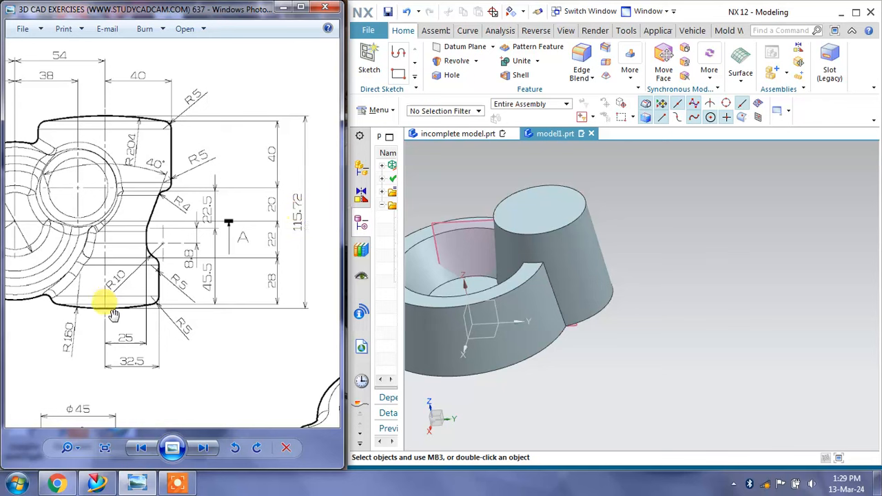
middle_click_drag(584, 318, 583, 230)
right_click_drag(559, 224, 559, 248)
mouse_move(663, 255)
middle_mouse_down()
mouse_move(657, 238)
mouse_move(644, 238)
middle_mouse_up()
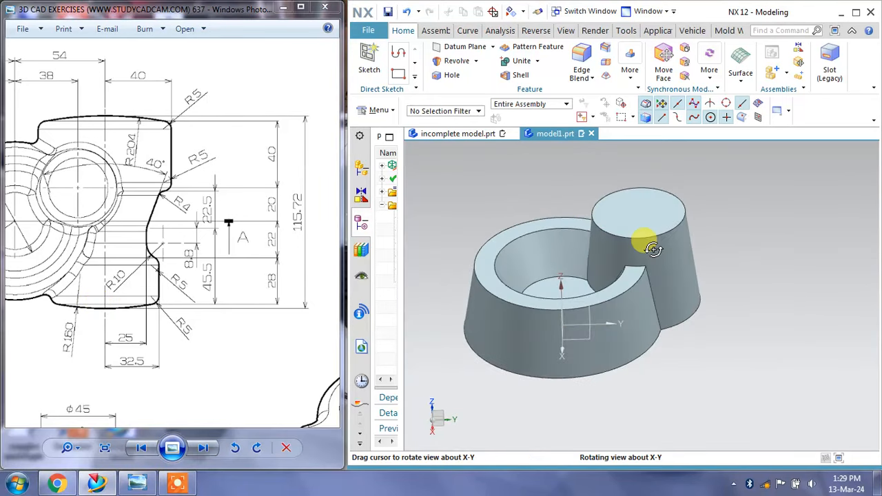
left_click(369, 61)
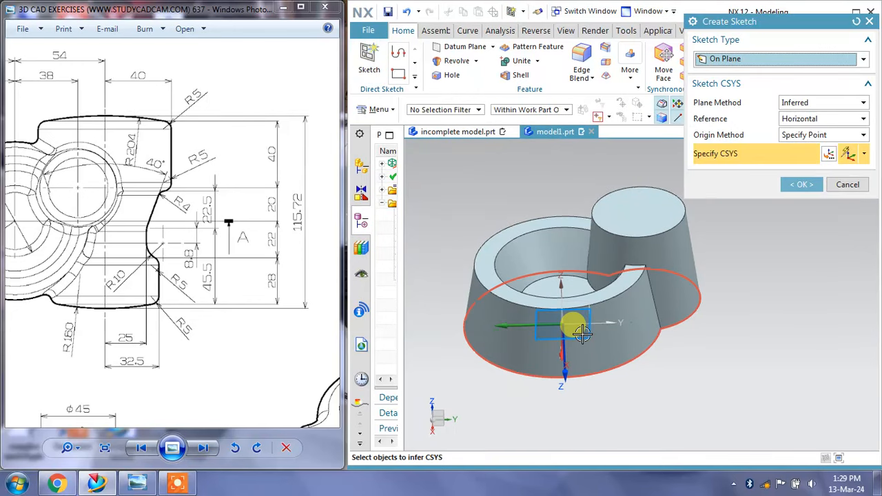
left_click(589, 336)
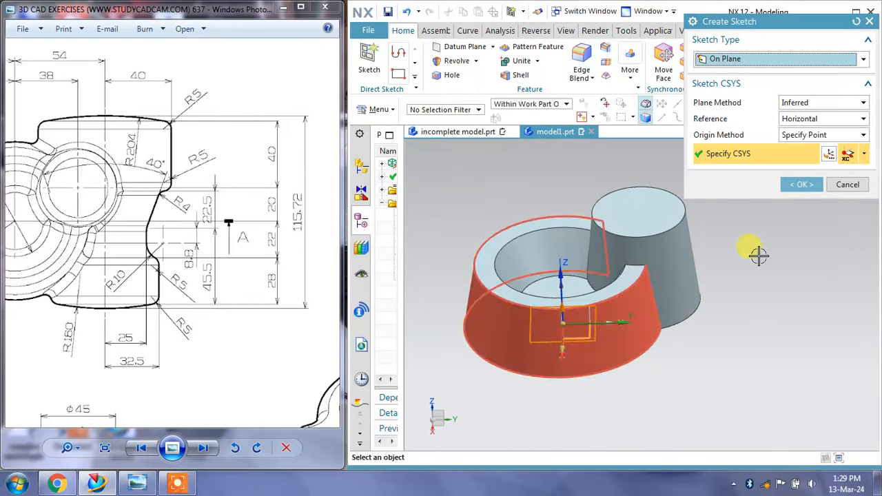
left_click(801, 185)
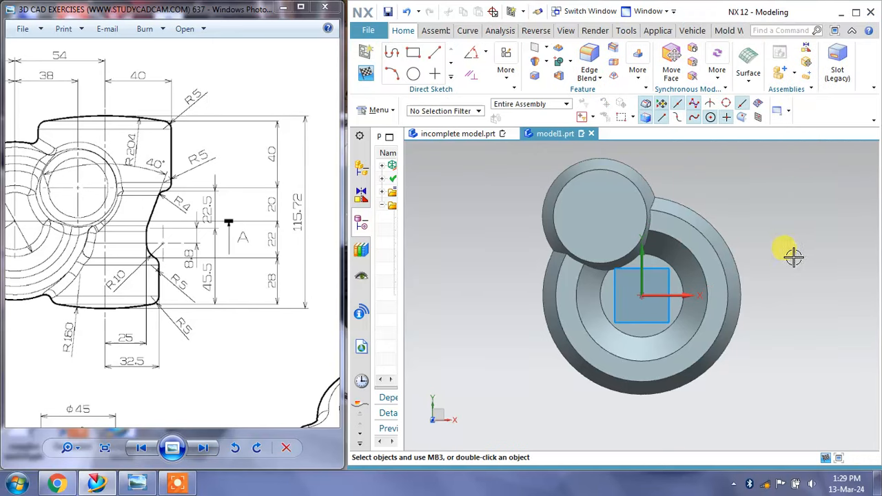
middle_click_drag(784, 245, 786, 302, "shift")
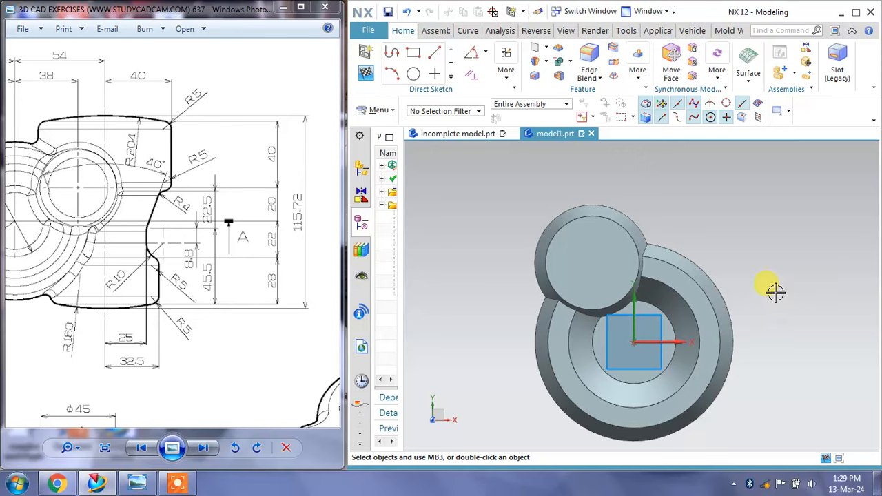
left_click(366, 73)
mouse_move(751, 386)
middle_mouse_down()
mouse_move(754, 326)
mouse_move(728, 299)
mouse_move(725, 335)
mouse_move(584, 223)
middle_mouse_up()
left_click(377, 61)
left_click(368, 55)
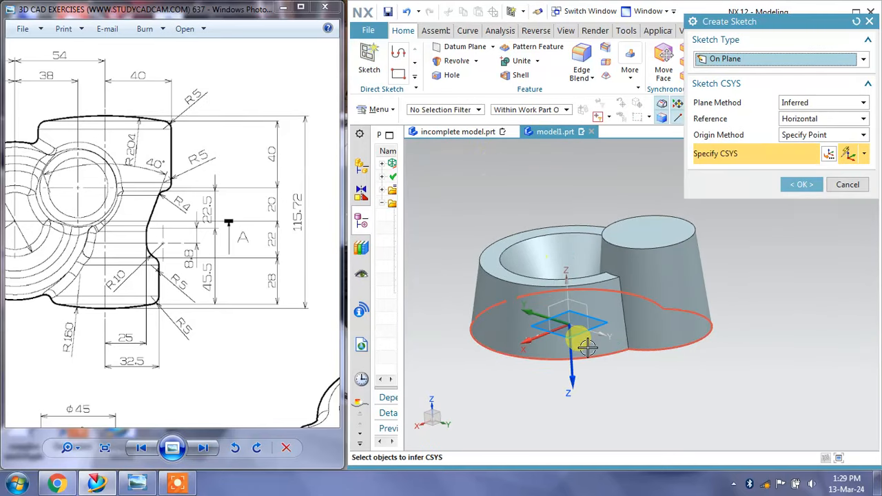
left_click(572, 333)
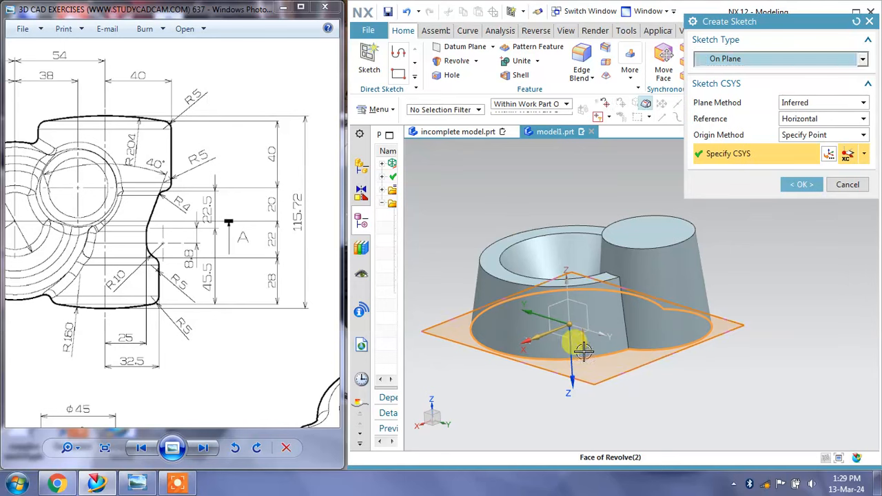
left_click(801, 185)
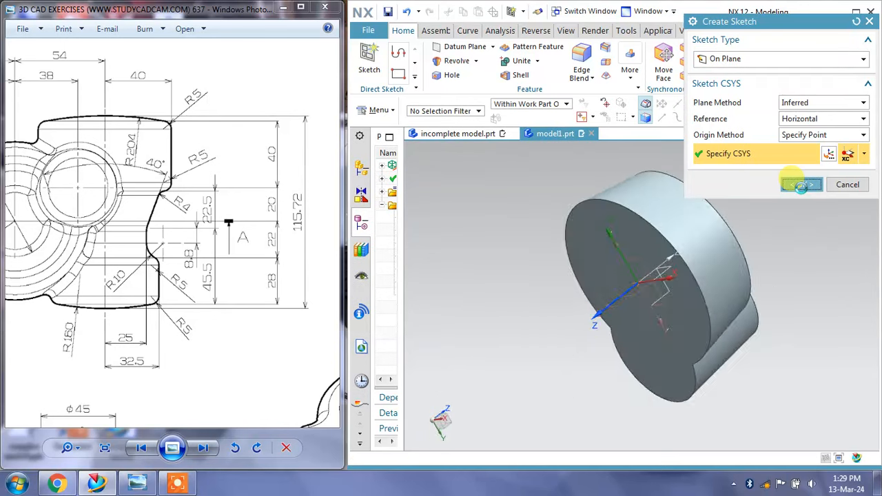
left_click(369, 78)
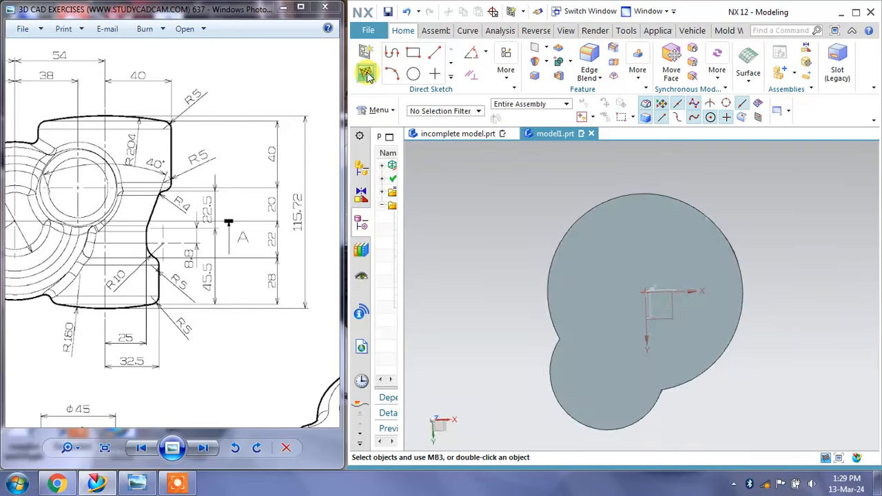
middle_click_drag(627, 345, 645, 346)
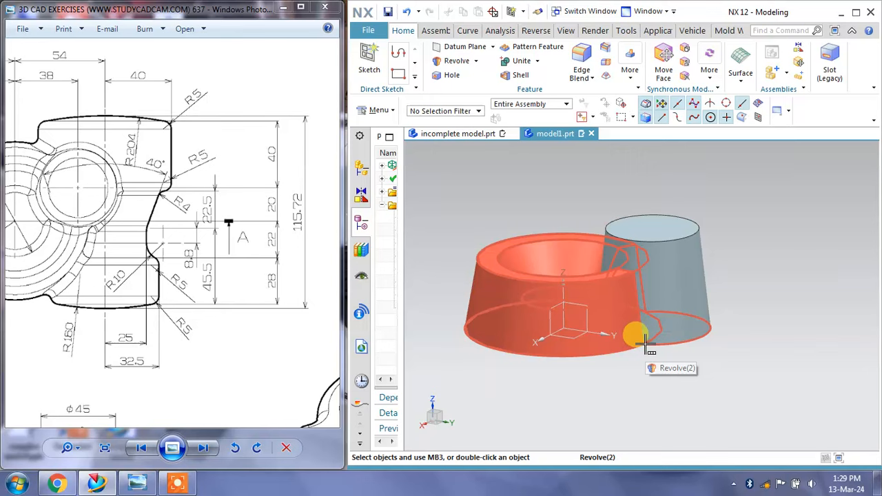
Create a sketch on the horizontal XY plane of the datum coordinate system at the base of the bowl
left_click(367, 66)
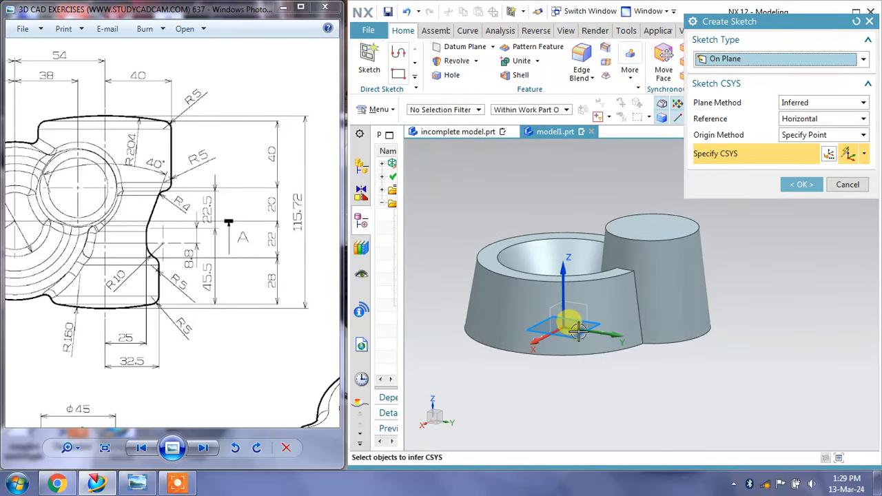
left_click(800, 184)
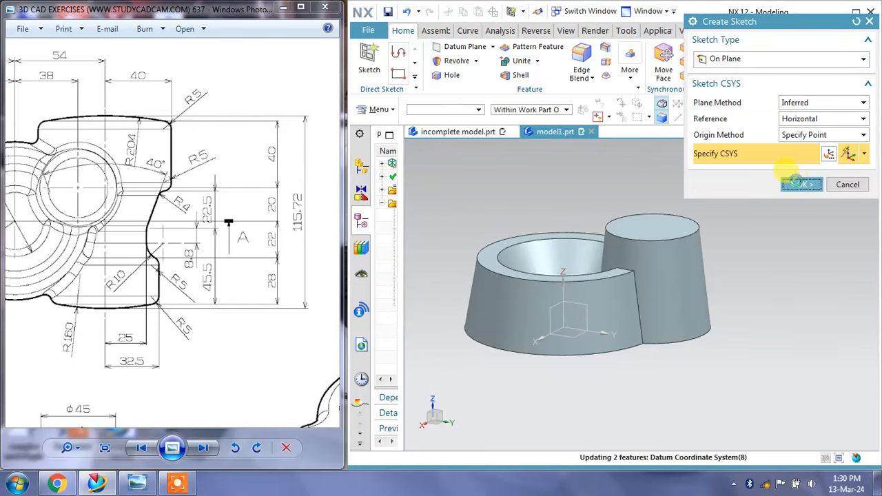
middle_click_drag(745, 222, 704, 293, "shift")
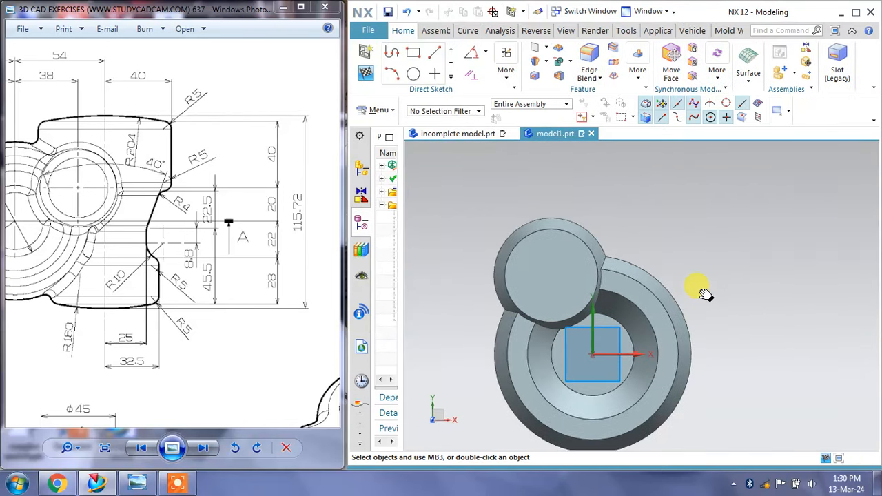
Rotate the exercise drawing 90° counterclockwise and enlarge its plan view to match the sketch orientation
mouse_move(323, 317)
left_mouse_down()
mouse_move(97, 233)
mouse_move(120, 253)
left_mouse_up()
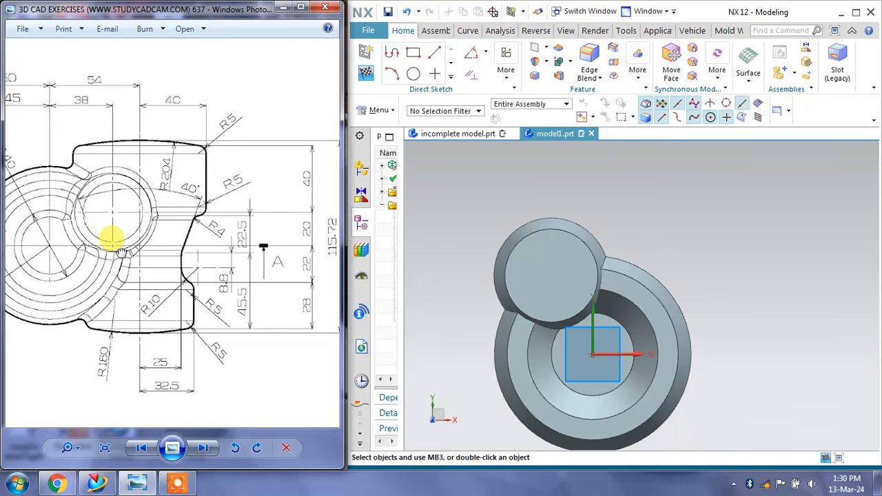
left_click(393, 55)
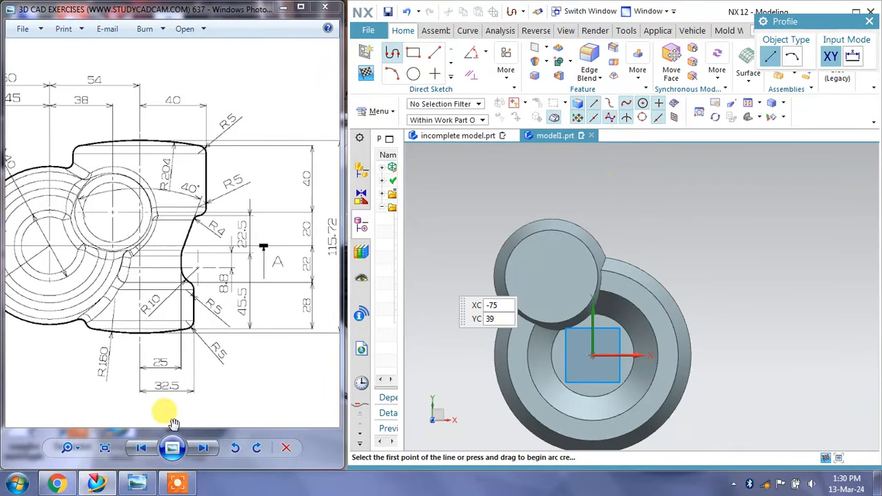
left_click(235, 449)
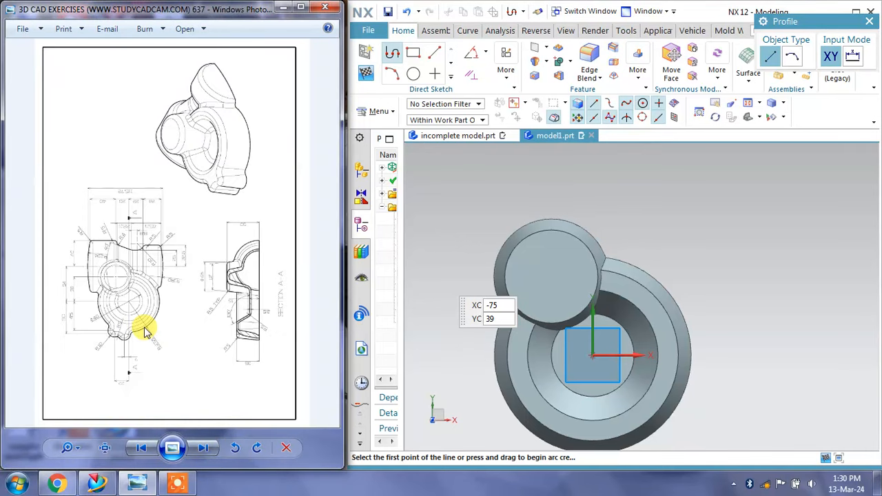
scroll(98, 262, "up", 5)
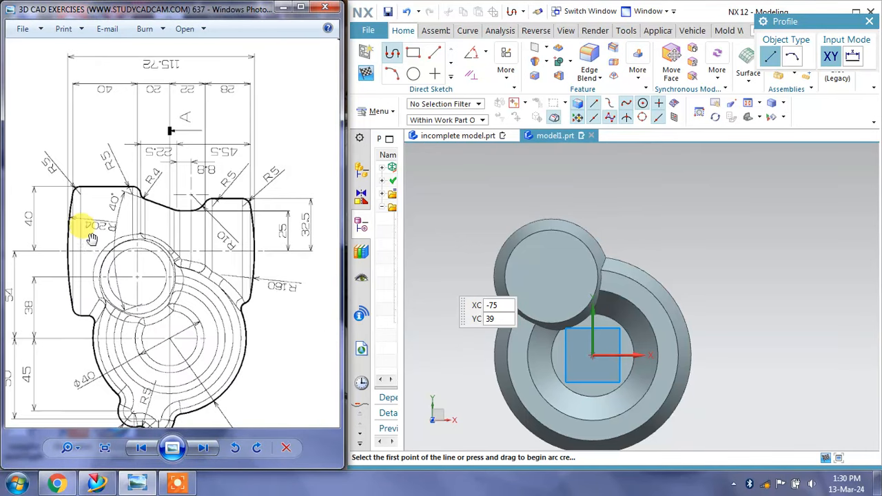
left_click_drag(81, 226, 82, 216)
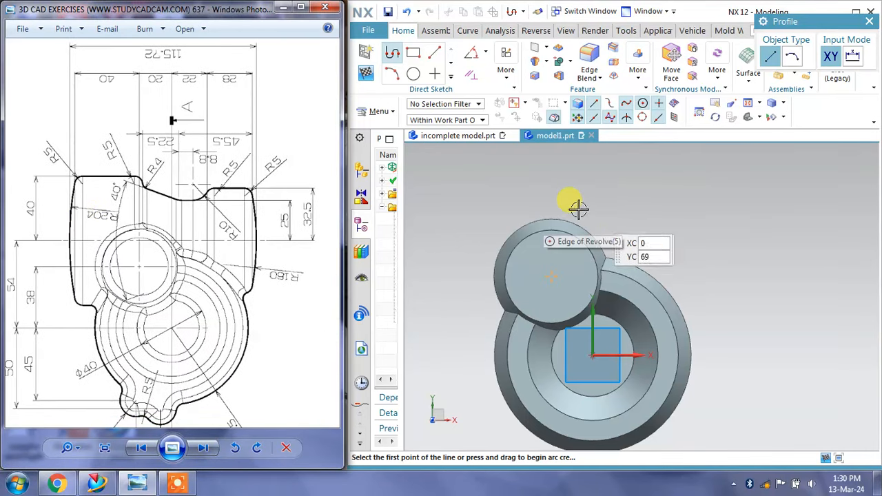
Sketch a horizontal line about 127 mm long, about 78 mm above the origin, and convert it to a reference line
left_click(480, 193)
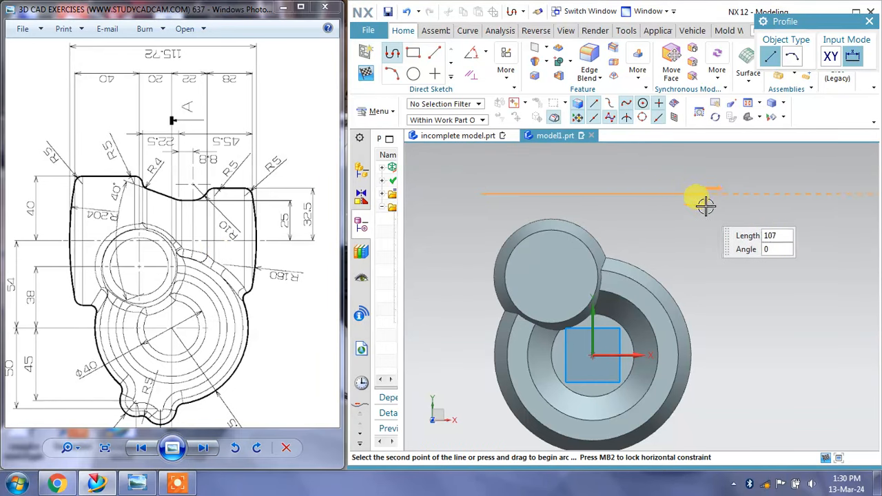
left_click(743, 193)
scroll(741, 195, "up", 1)
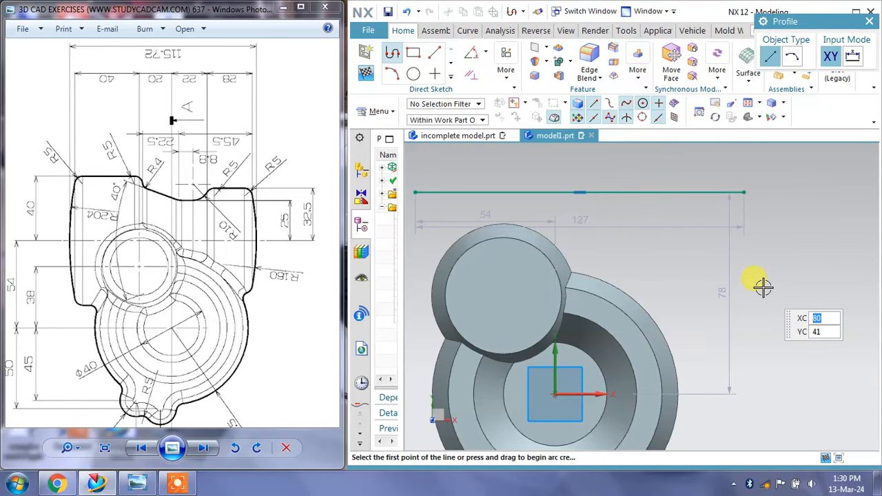
key("Escape")
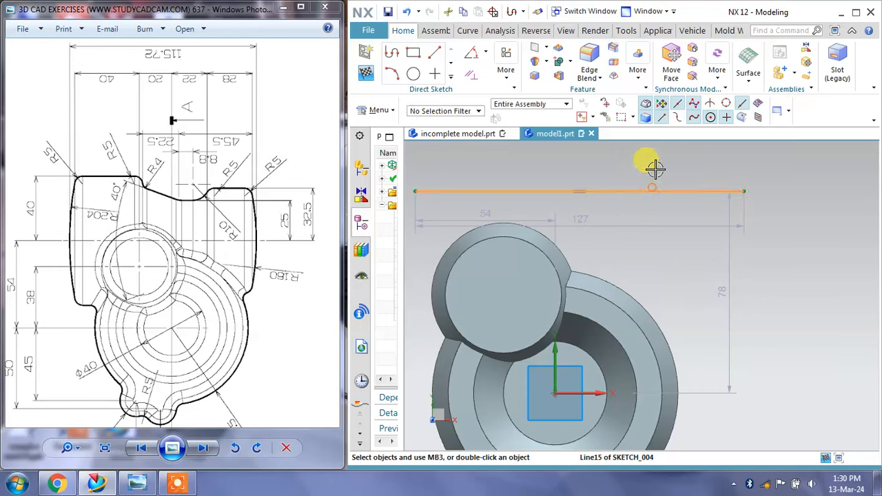
right_click_drag(653, 188, 673, 209)
Move the reference line's length dimension above the line and set it to 115.72 mm
middle_click_drag(624, 224, 667, 241, "shift")
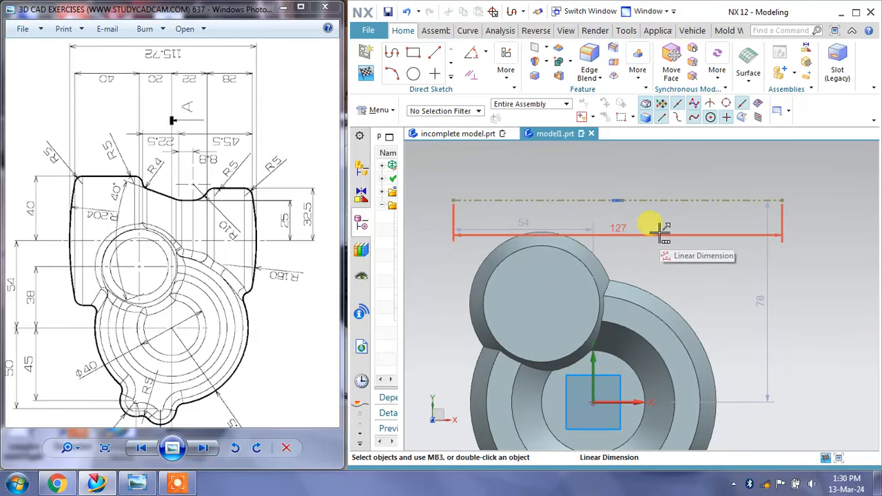
left_click_drag(664, 230, 651, 181)
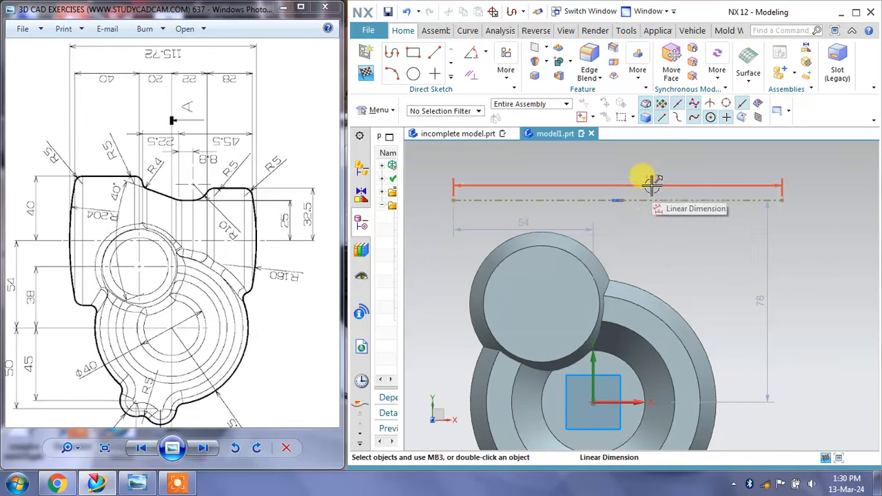
left_click(641, 180)
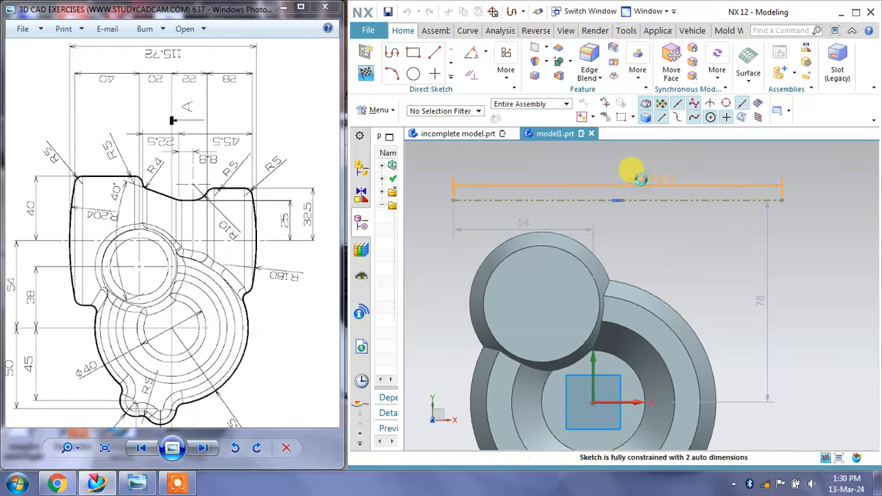
double_click(641, 179)
type("11")
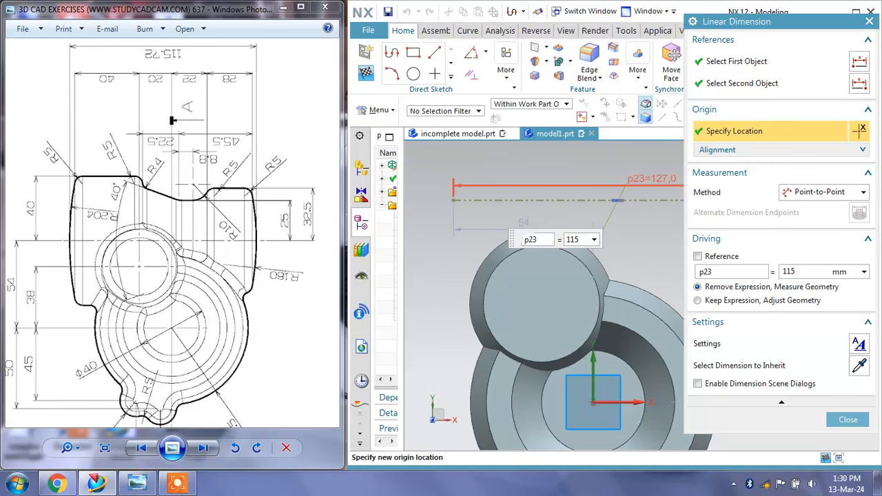
type("5")
key("Return")
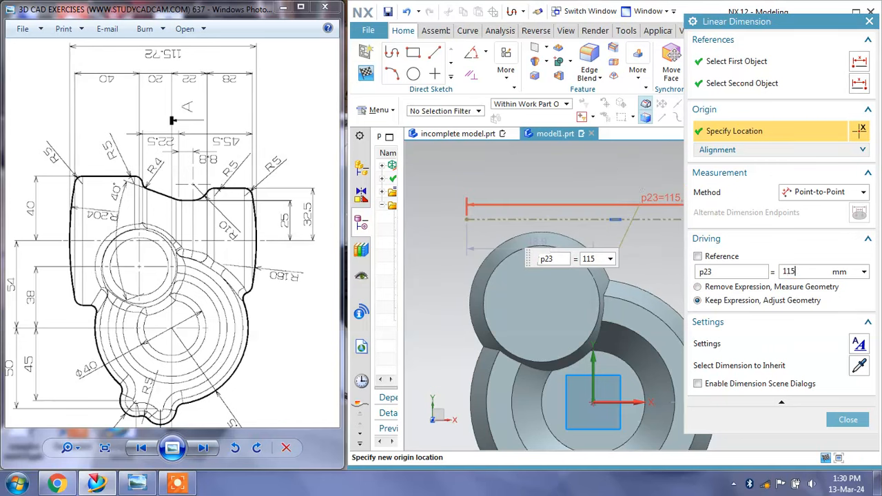
key("Return")
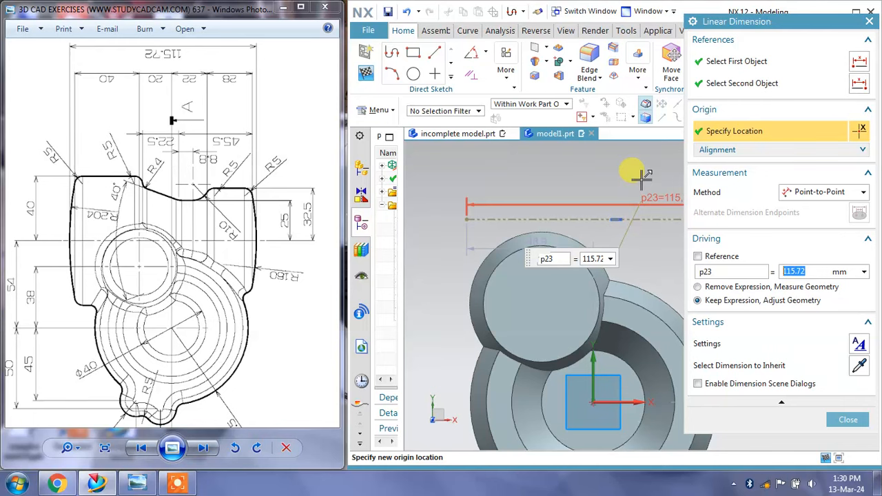
left_click(836, 423)
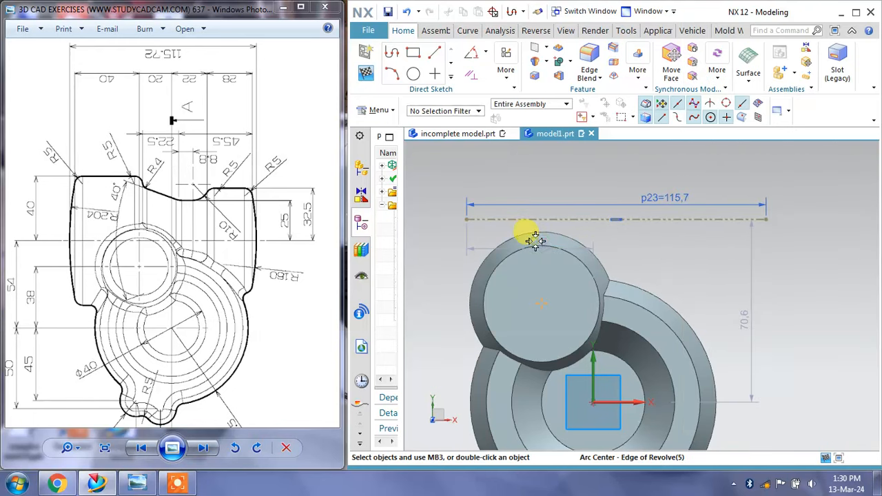
Set the distance from the reference line's left end to the sketch's vertical axis to 115.72/2 mm and reposition the dimension
double_click(606, 236)
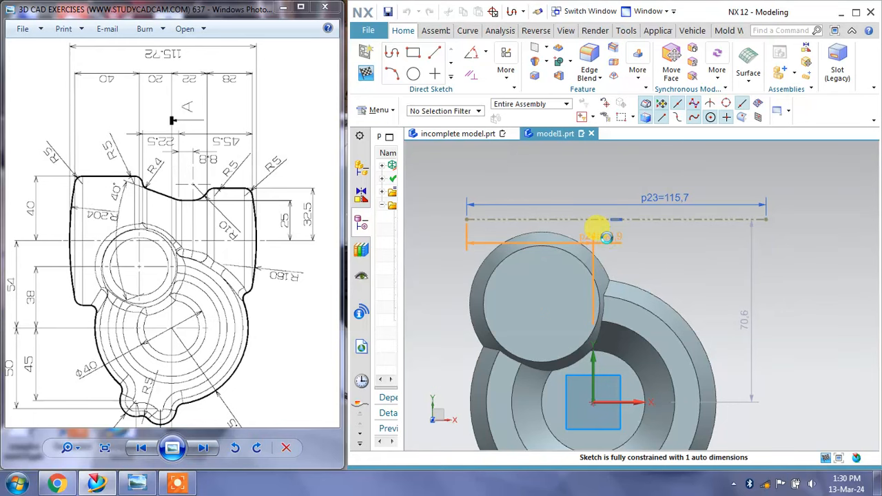
type("115.72/2")
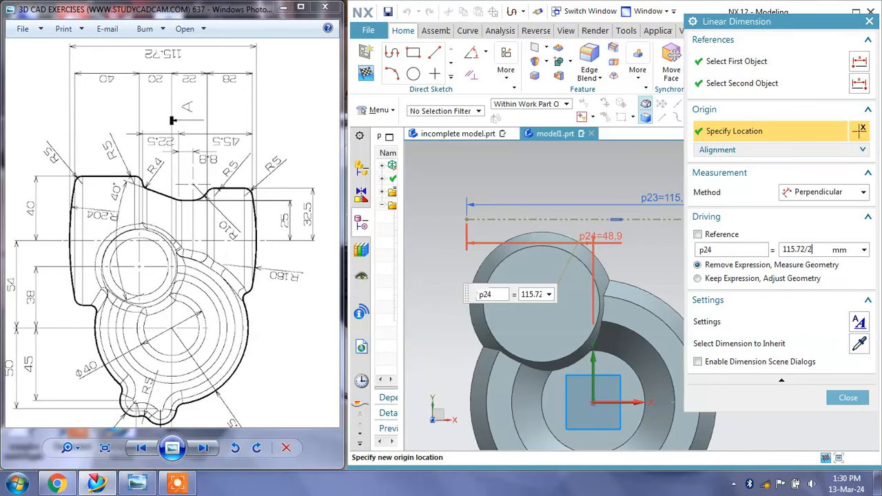
left_click(595, 228)
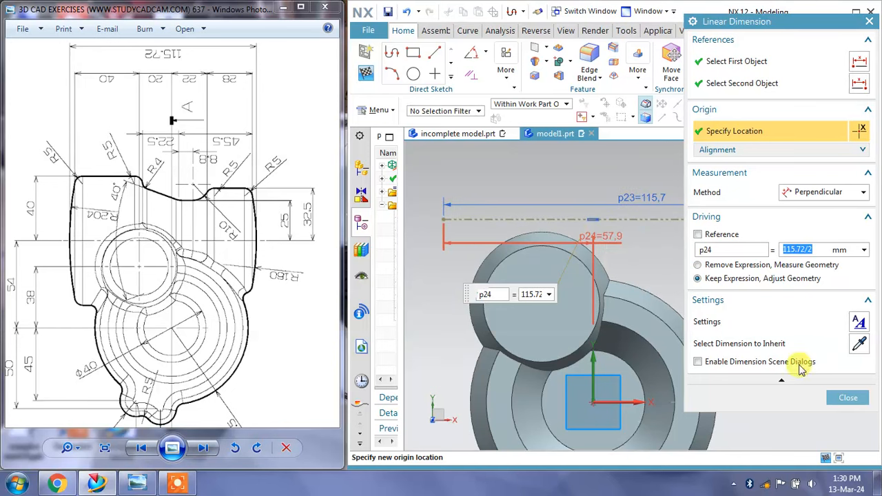
left_click(849, 398)
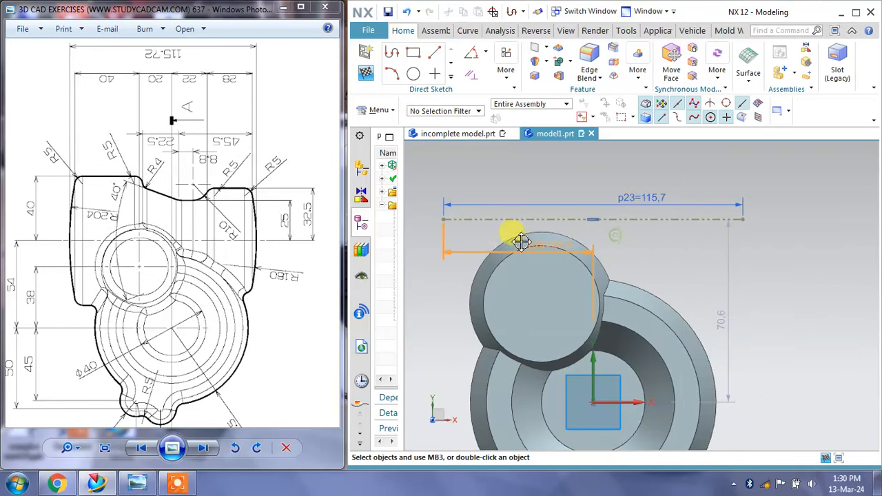
left_click(645, 248)
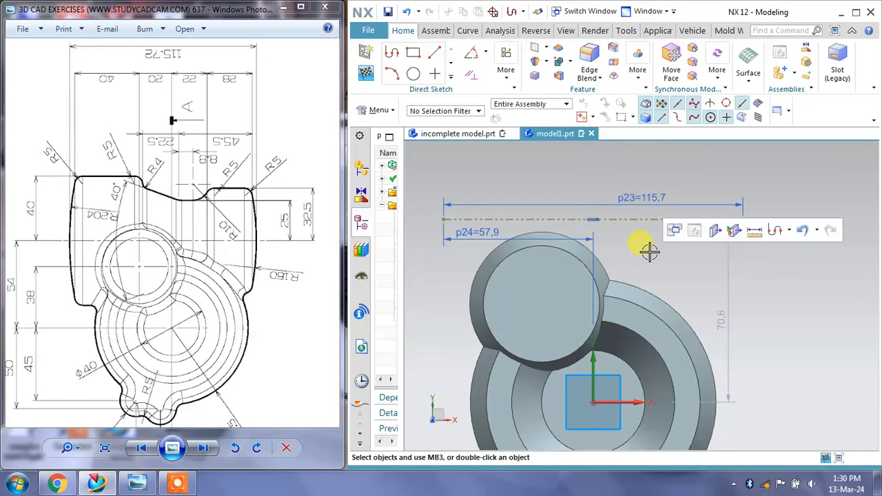
Sketch a three-point arc about 42.5 mm tall, radius about 142.6 mm, rising from the reference line's left end
middle_click_drag(597, 272, 614, 288, "shift")
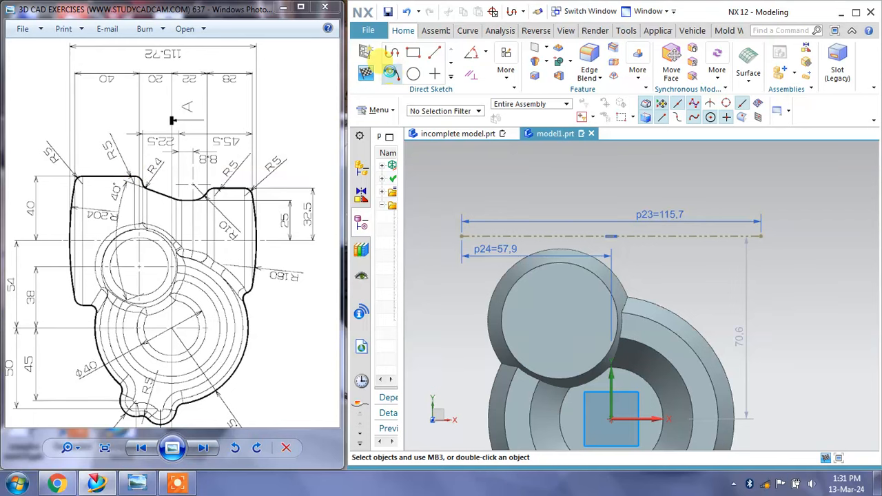
left_click(391, 72)
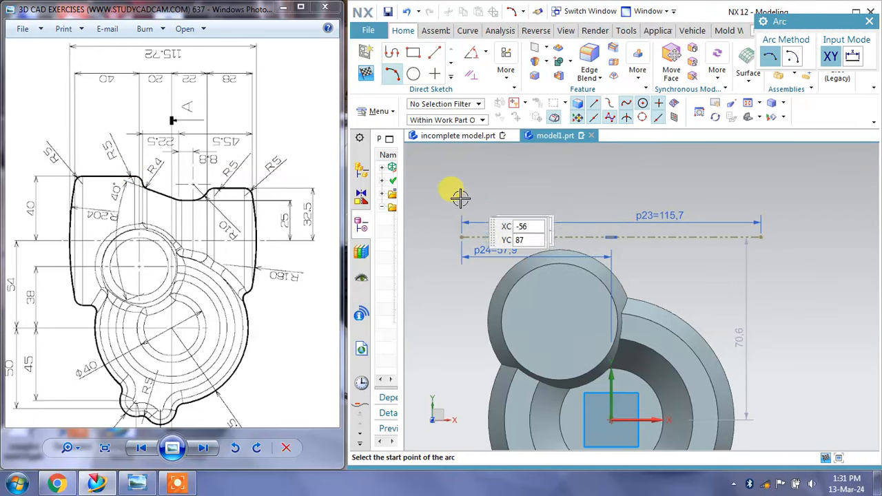
left_click(463, 239)
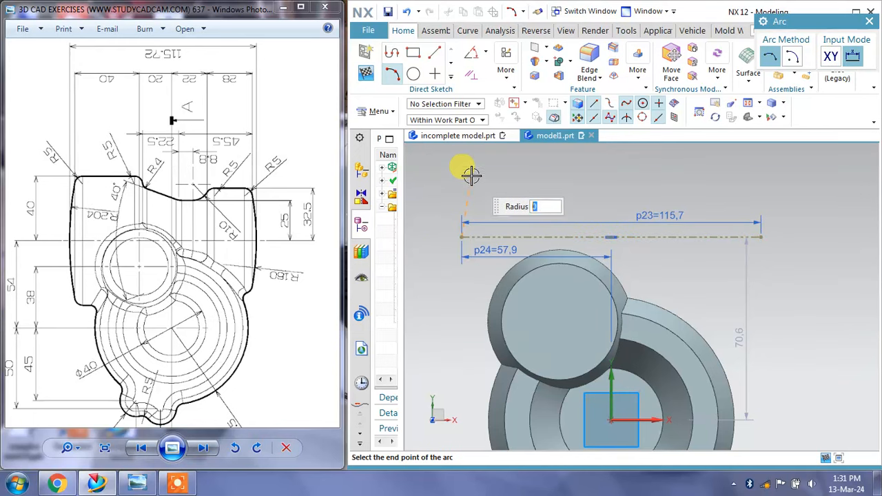
mouse_move(474, 180)
middle_mouse_down("shift")
mouse_move(480, 198)
mouse_move(463, 257)
middle_mouse_up("shift")
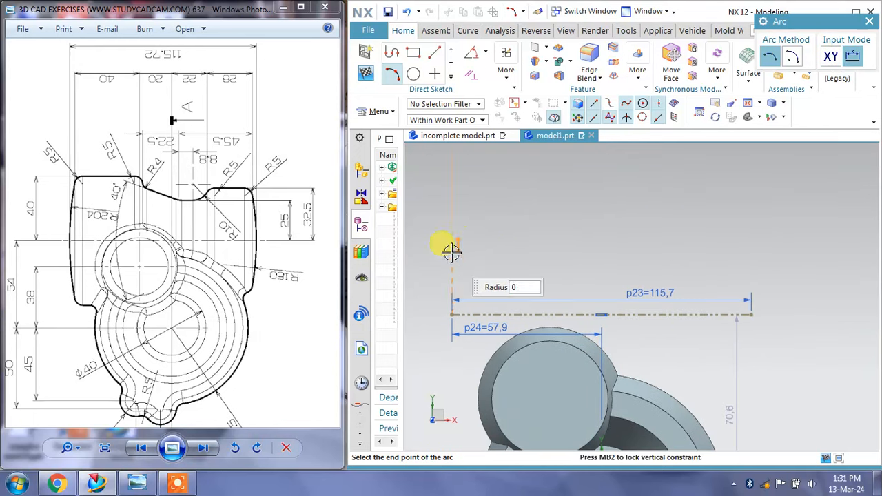
left_click(464, 204)
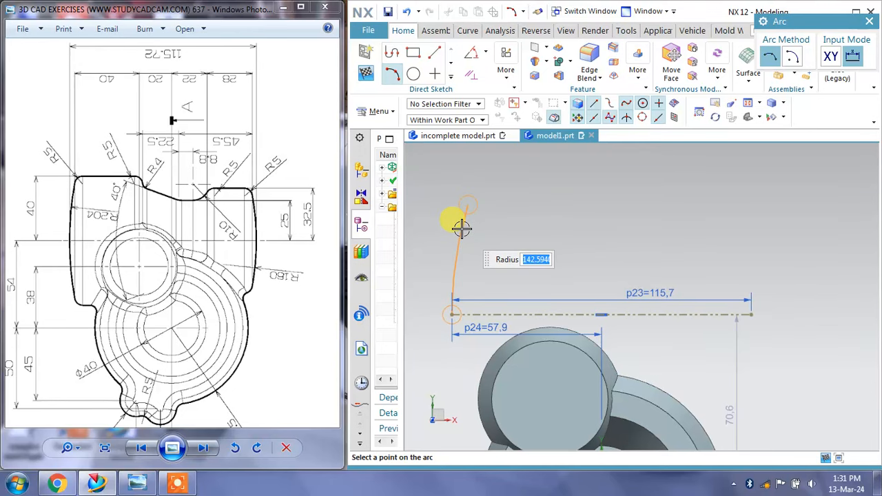
left_click(462, 228)
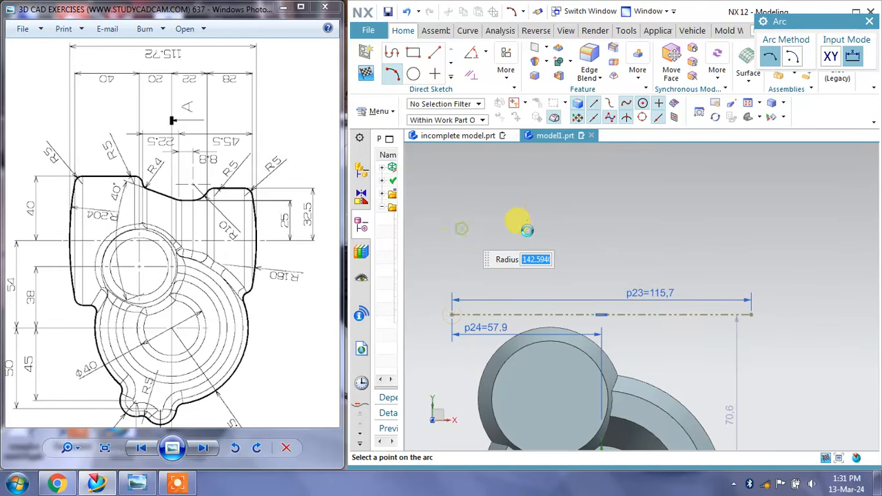
left_click(867, 23)
Move the arc's height dimension to the left of the arc and set it to 40 mm
left_click_drag(447, 231, 416, 219)
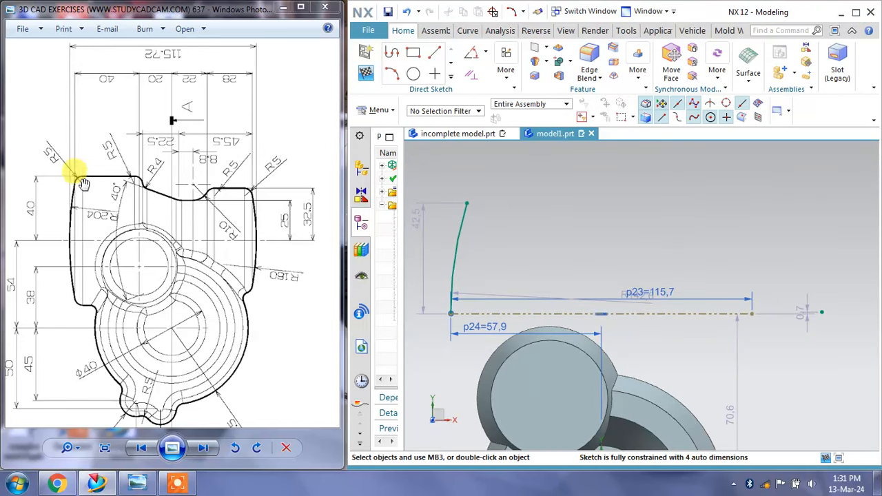
double_click(413, 217)
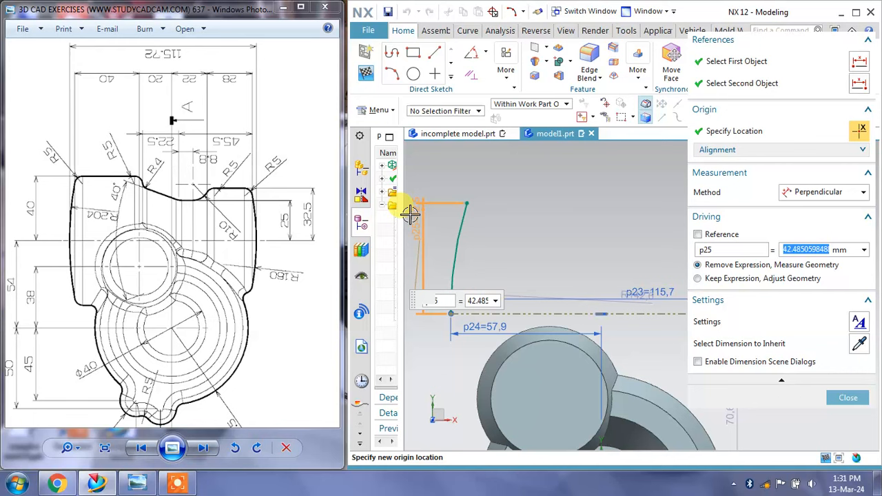
type("40")
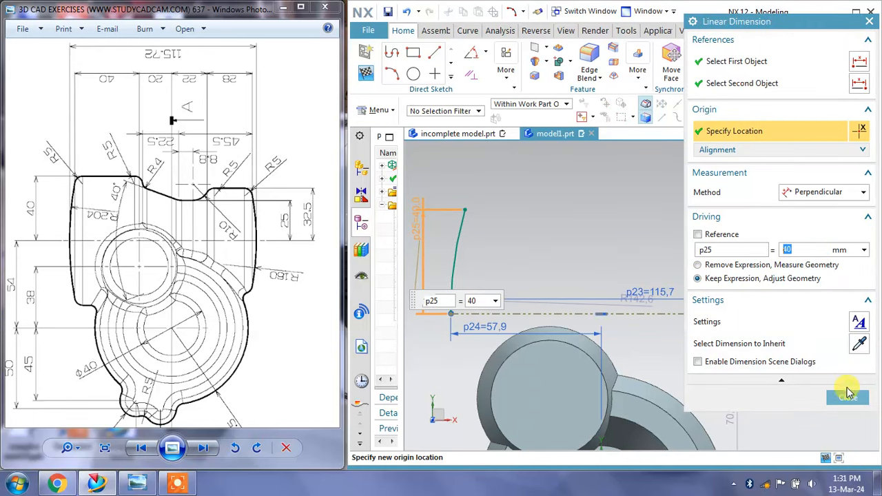
left_click(849, 398)
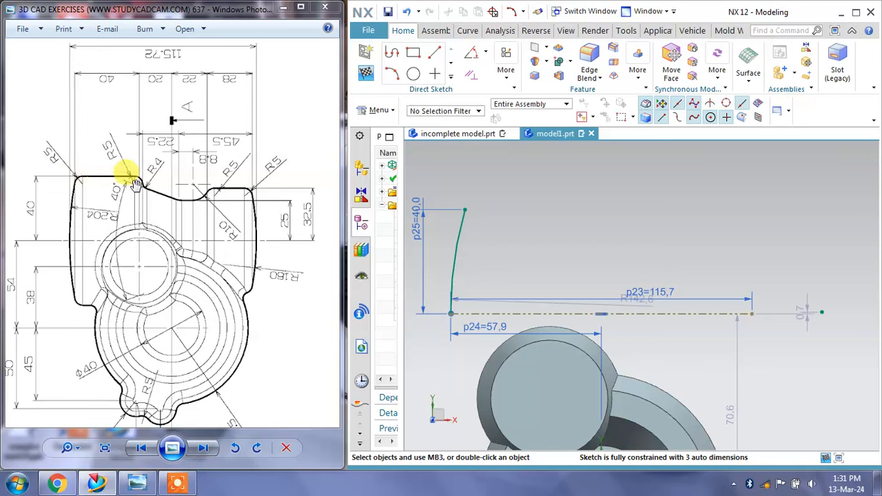
Sketch a horizontal line about 30 mm long to the right from the arc's upper end
left_click(391, 52)
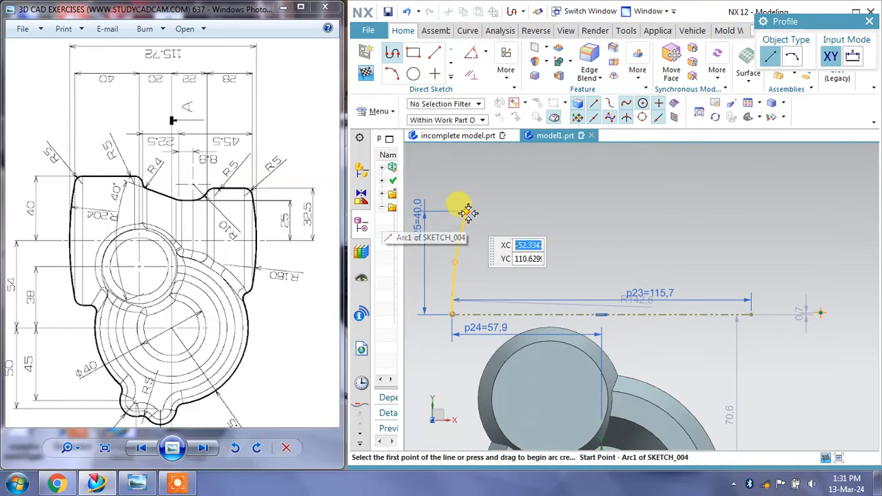
left_click(466, 211)
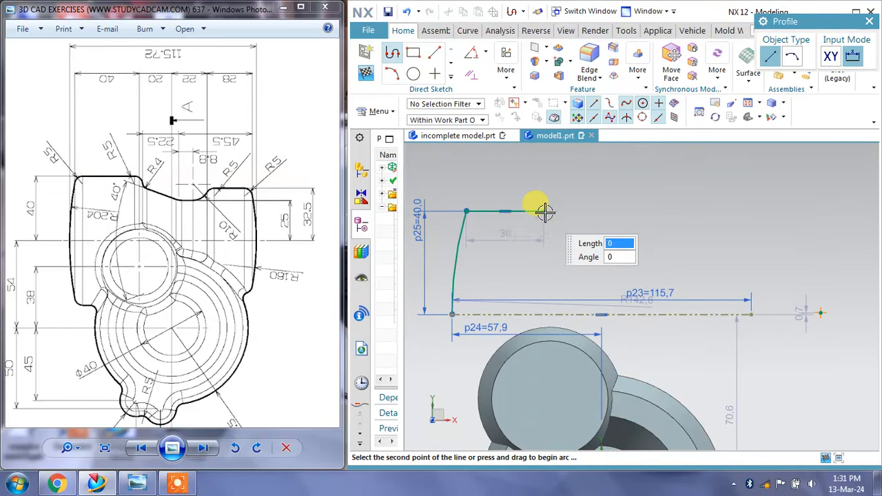
key("Escape")
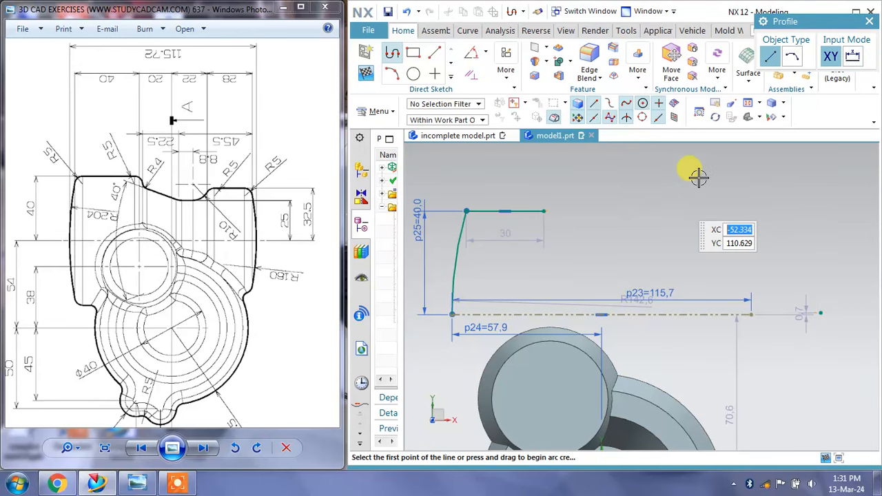
left_click(870, 21)
Rotate the exercise drawing 90° clockwise and examine the plan view's R5 corners and the 40 dimensions enlarged
scroll(123, 176, "up", 3)
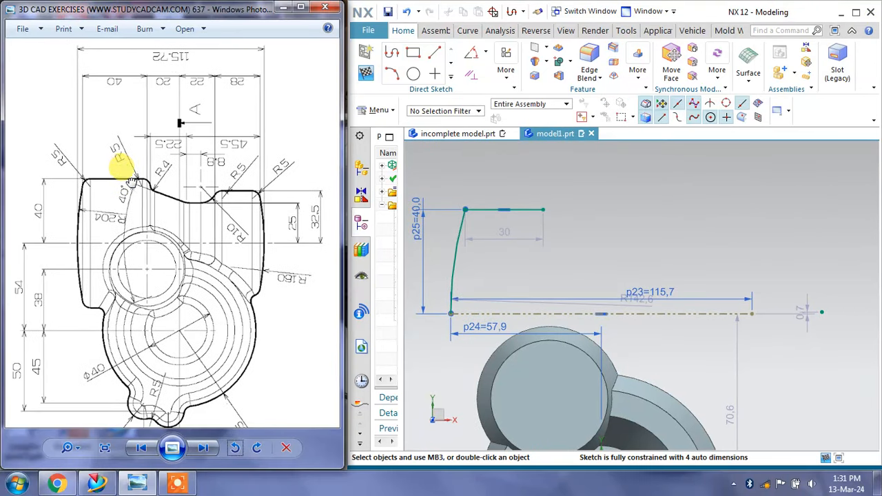
left_click(260, 450)
scroll(148, 152, "up", 3)
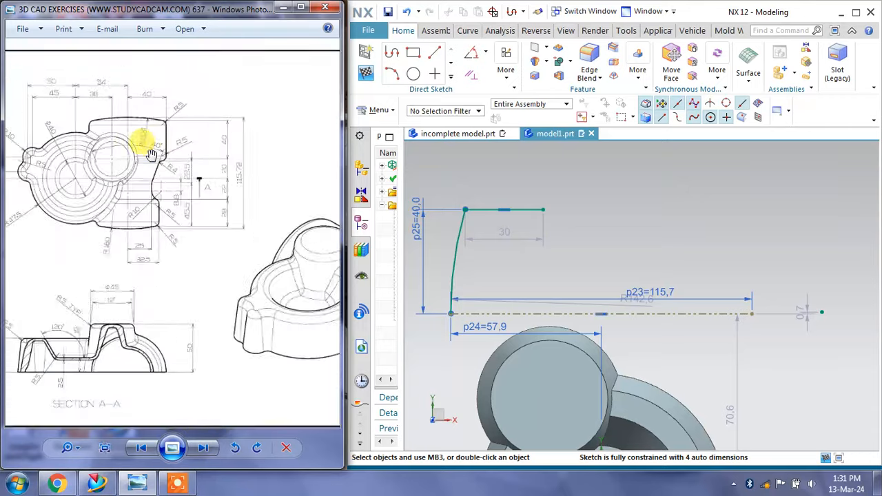
scroll(159, 189, "up", 1)
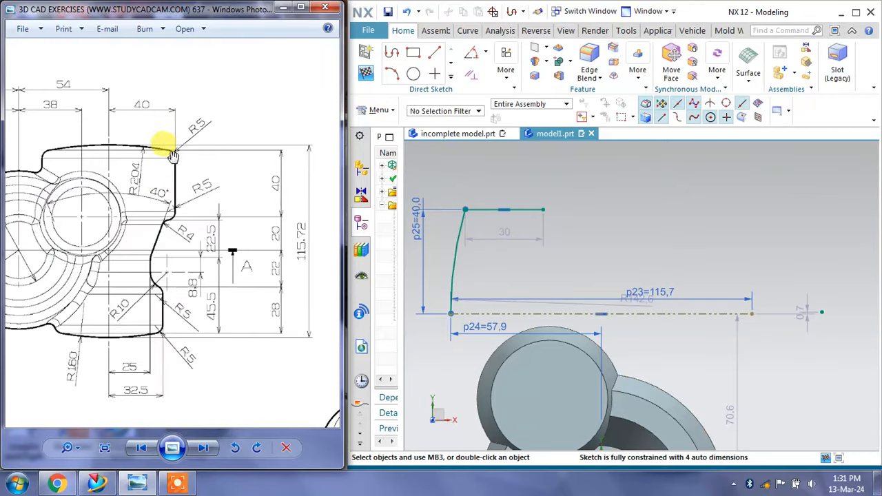
scroll(176, 157, "up", 3)
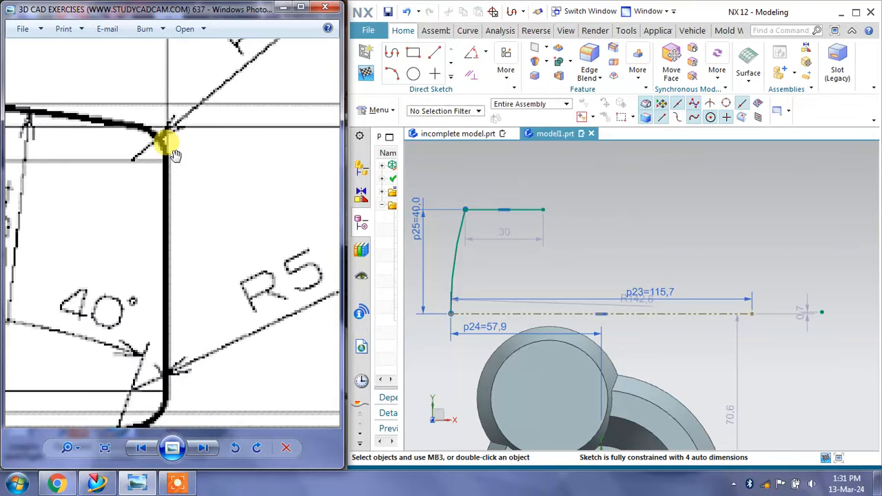
scroll(171, 134, "up", 1)
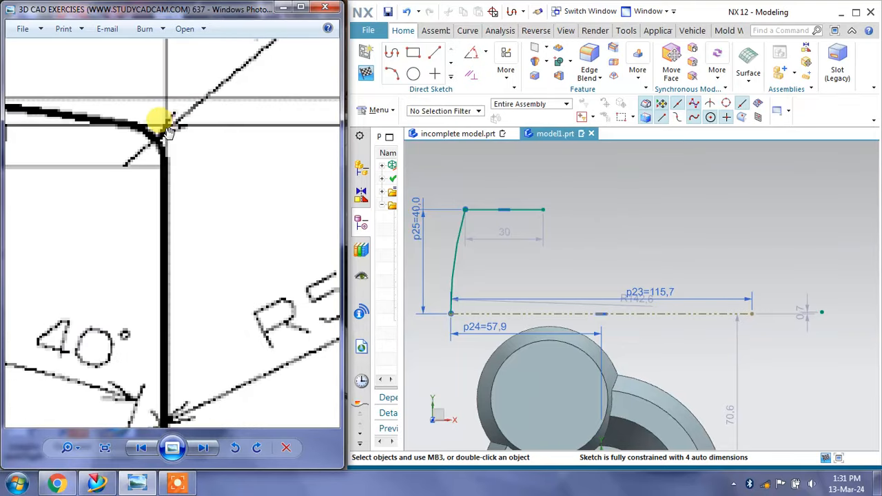
scroll(169, 131, "down", 4)
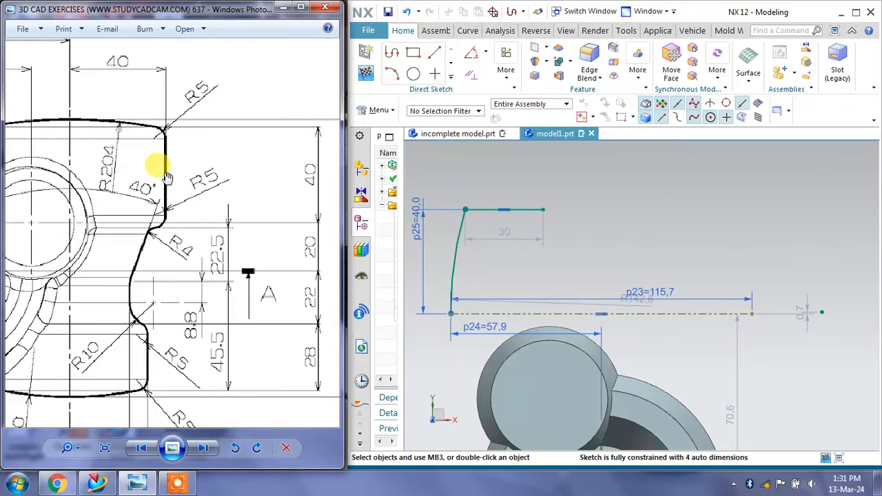
mouse_move(69, 235)
left_mouse_down()
mouse_move(100, 231)
mouse_move(69, 231)
left_mouse_up()
left_click_drag(193, 222, 140, 238)
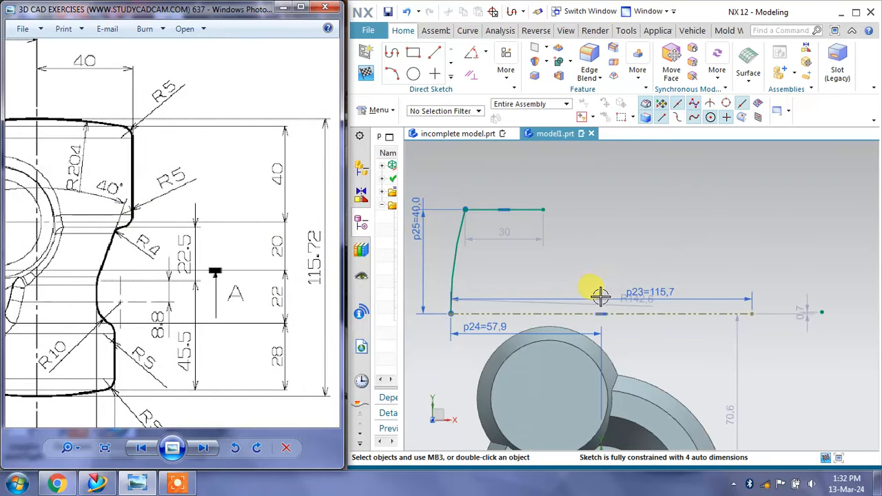
left_click(392, 53)
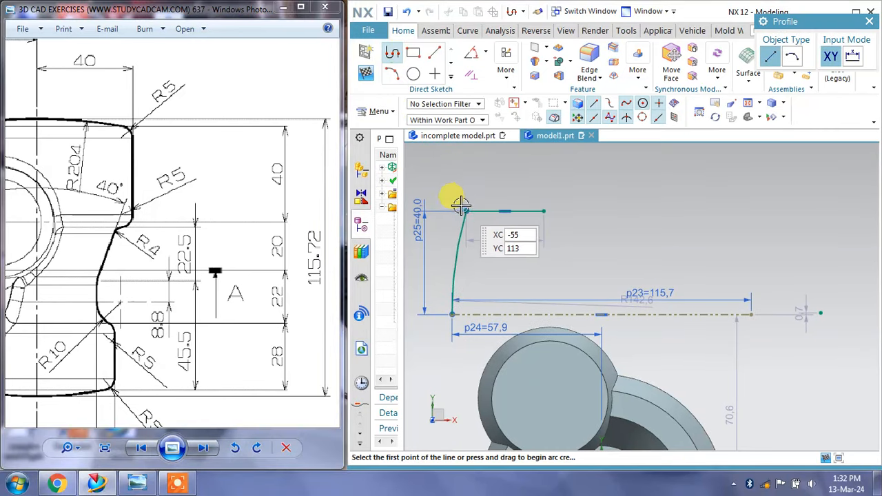
left_click(466, 211)
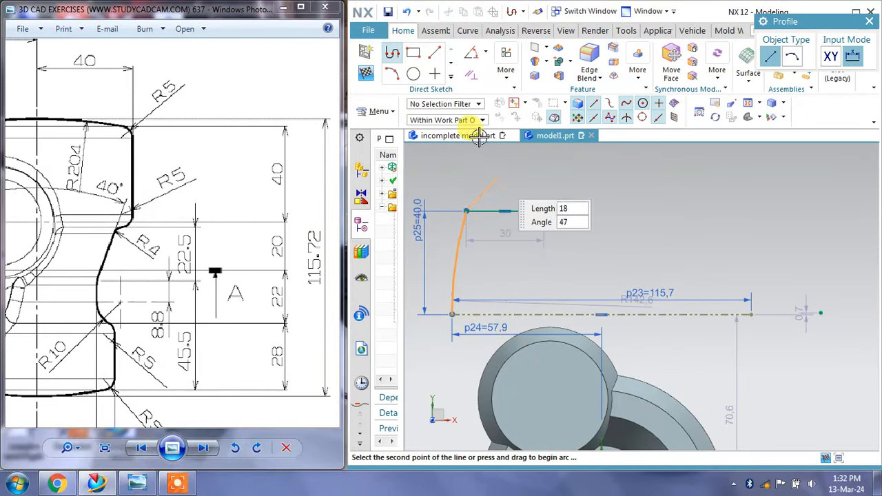
left_click(870, 23)
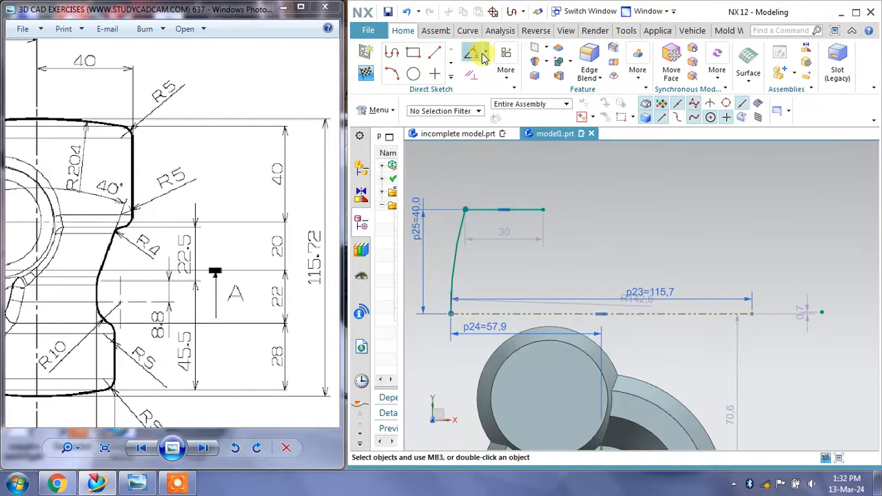
Dimension the horizontal distance from the arc's upper end to the round boss's centre as 40 mm, placed above the line
left_click(486, 56)
left_click(507, 85)
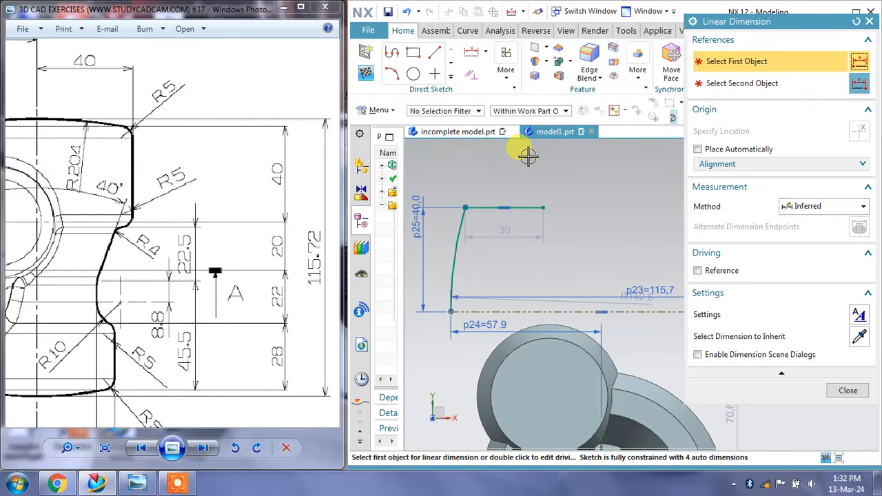
left_click(828, 209)
left_click(800, 232)
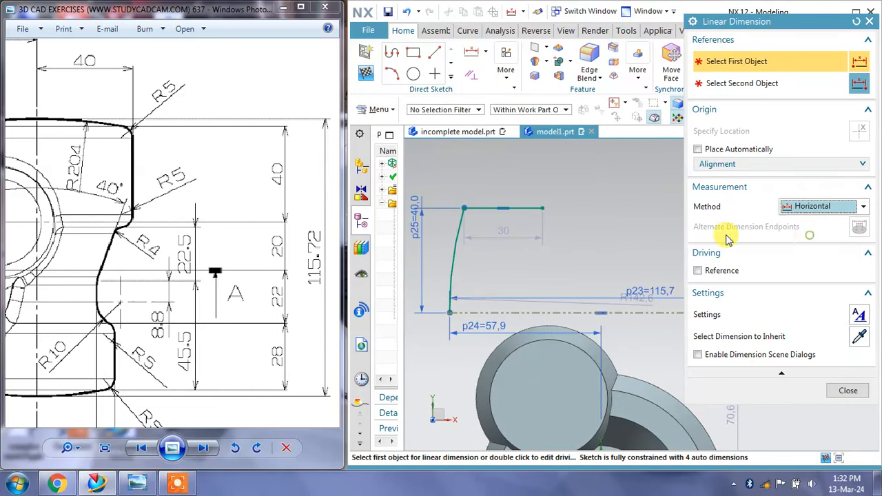
left_click(466, 210)
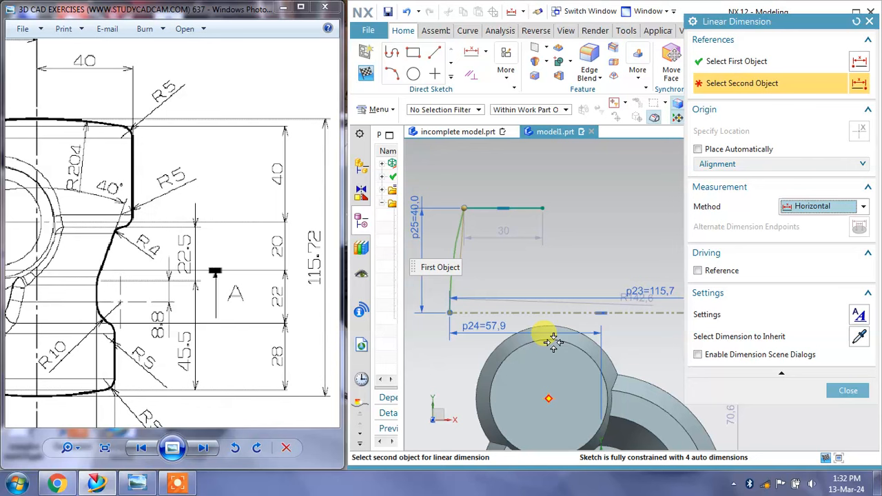
left_click(541, 397)
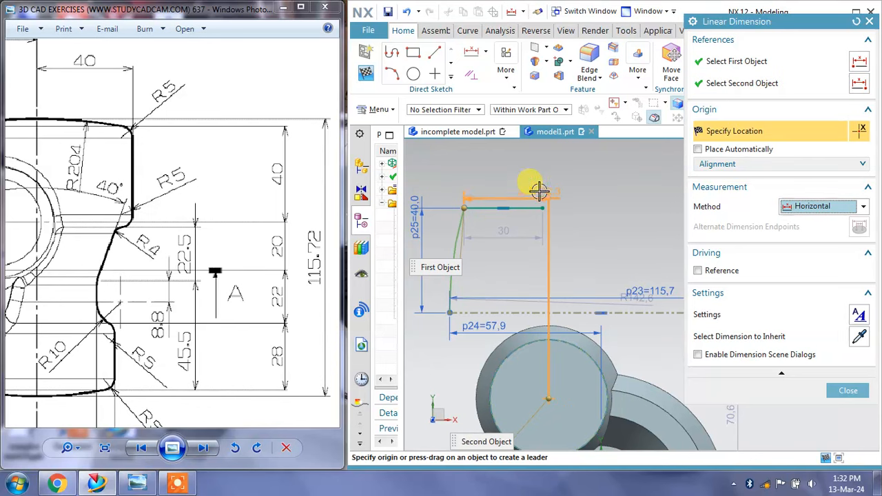
left_click(529, 178)
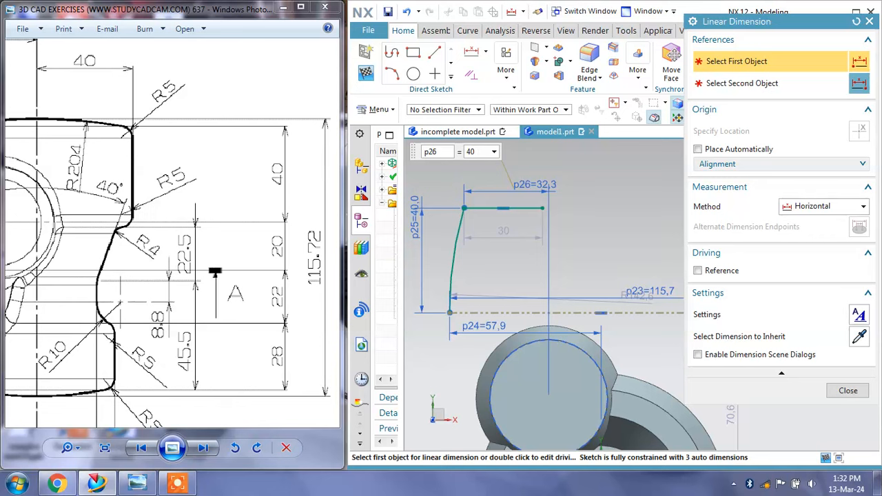
key("Return")
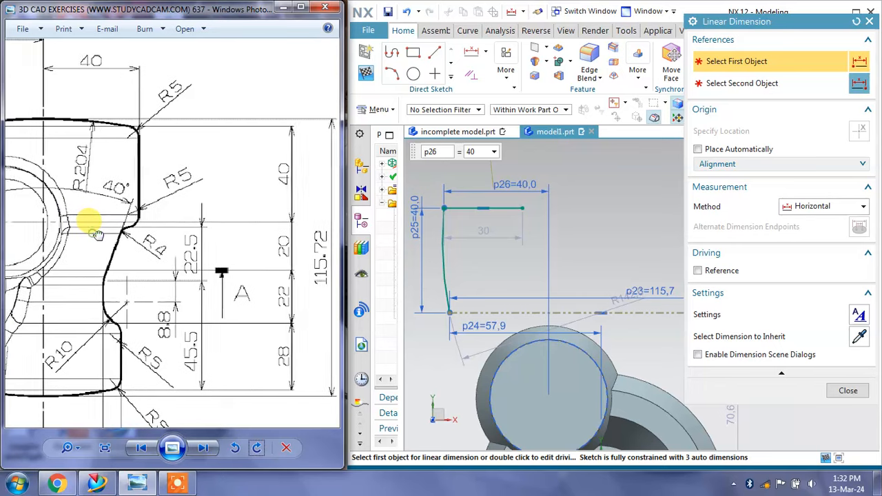
Reposition the upper horizontal line's length dimension and set it to 40 mm
left_click_drag(92, 233, 149, 246)
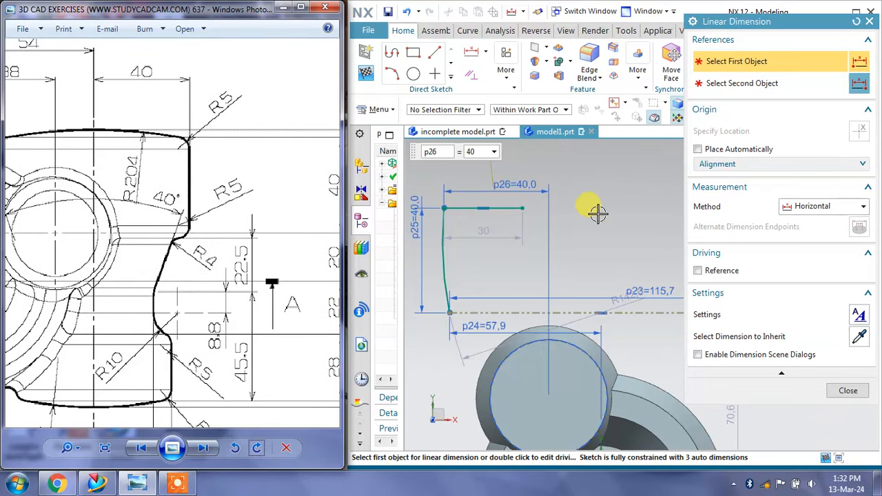
left_click(524, 207)
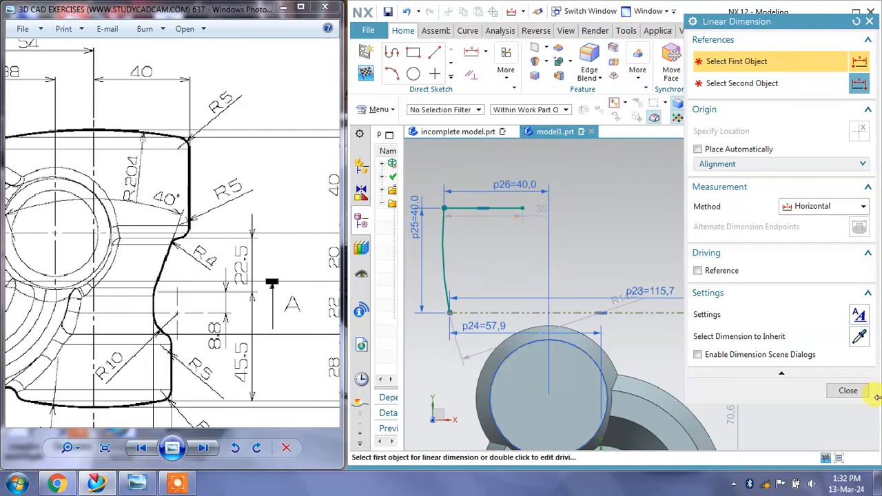
left_click(846, 391)
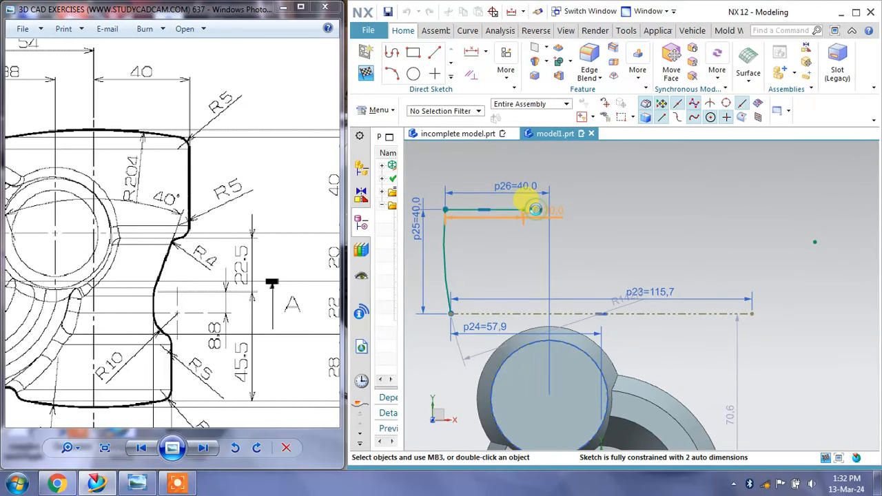
double_click(535, 206)
type("40")
key("Return")
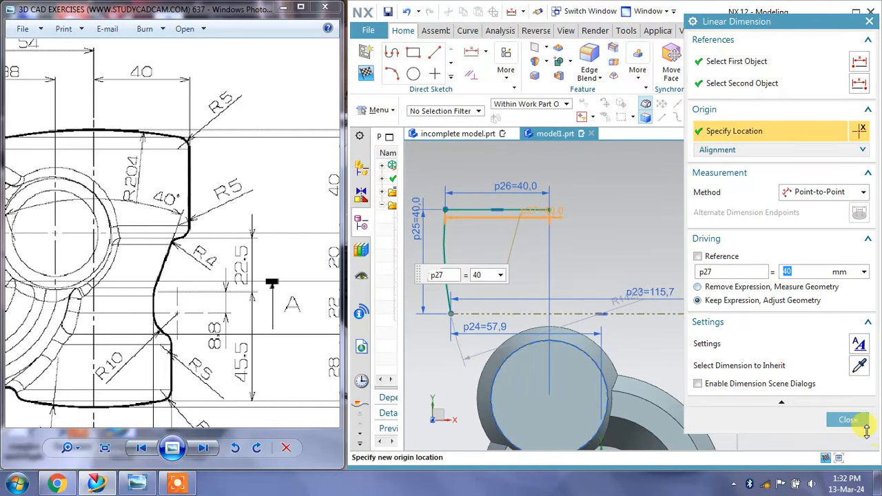
left_click(849, 419)
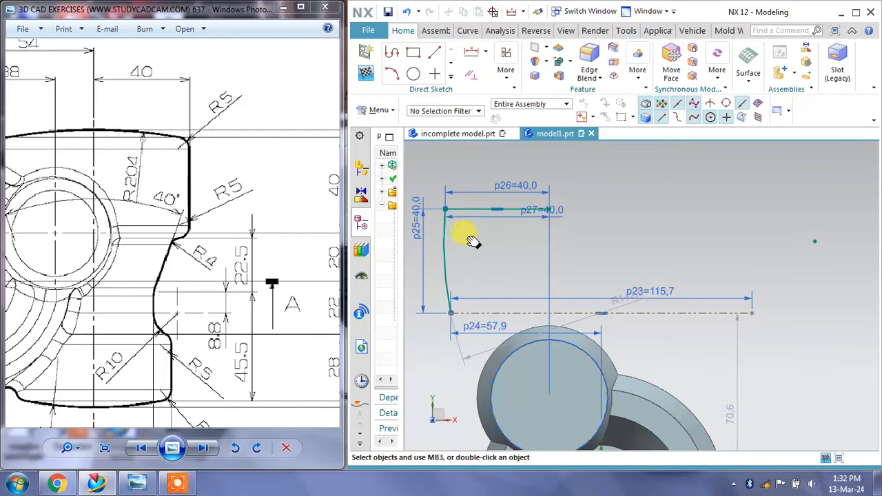
middle_click_drag(462, 232, 545, 244, "shift")
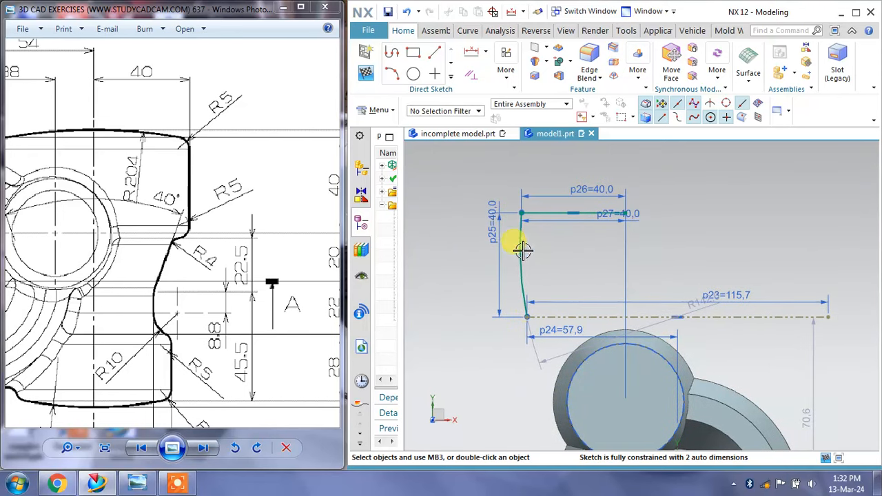
Set the horizontal centreline's vertical distance from the sketch origin to 104 mm
mouse_move(528, 213)
left_mouse_down()
mouse_move(547, 215)
mouse_move(545, 200)
left_mouse_up()
left_click_drag(172, 301, 224, 291)
scroll(224, 290, "down", 2)
scroll(224, 291, "down", 1)
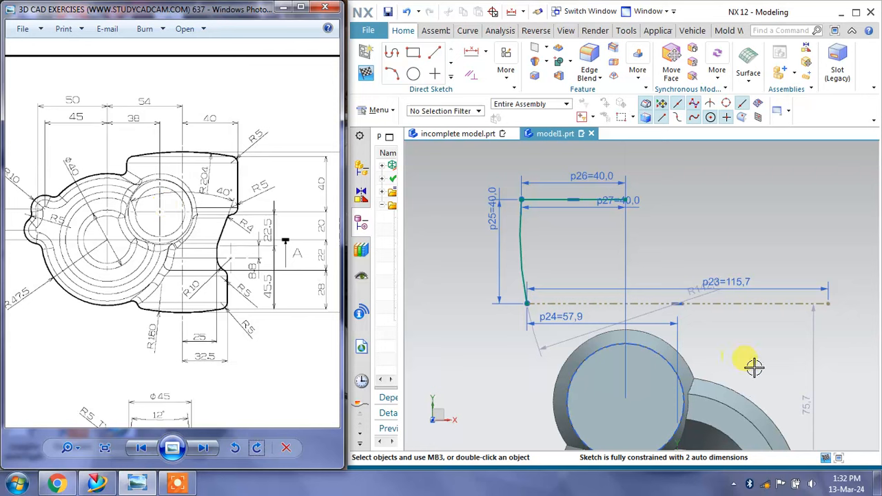
middle_click_drag(754, 367, 712, 271, "shift")
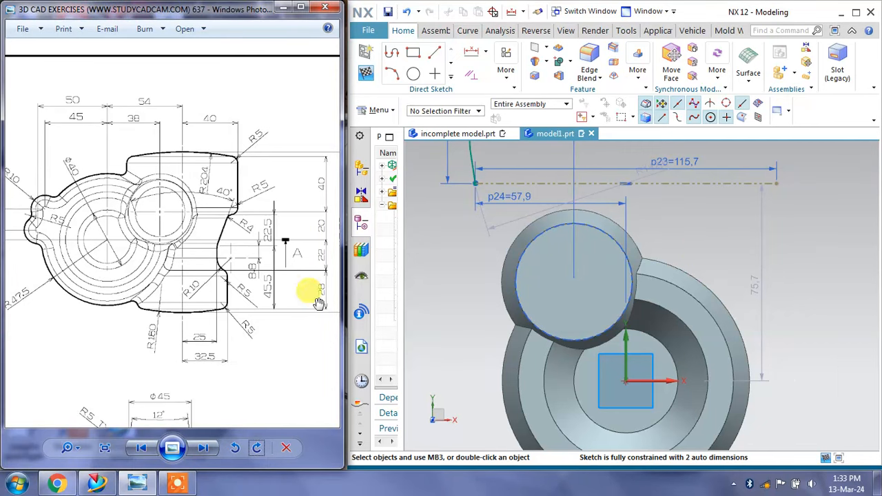
left_click(756, 287)
double_click(757, 286)
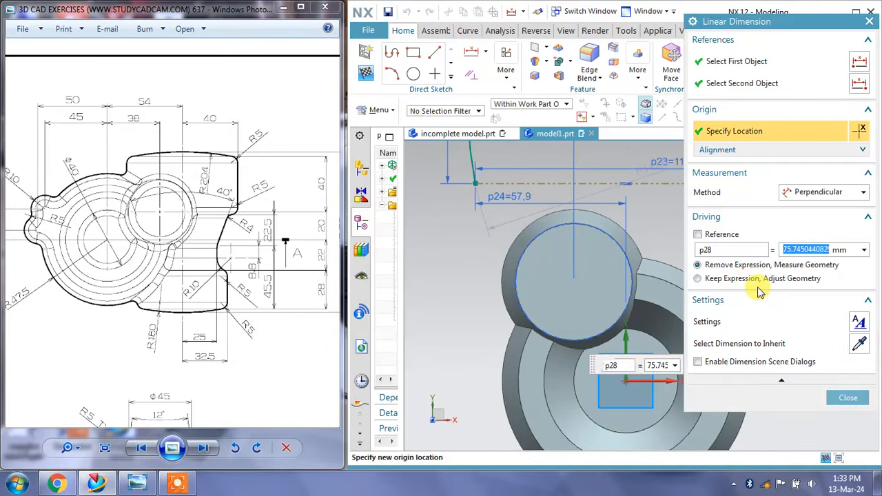
type("104")
left_click(756, 286)
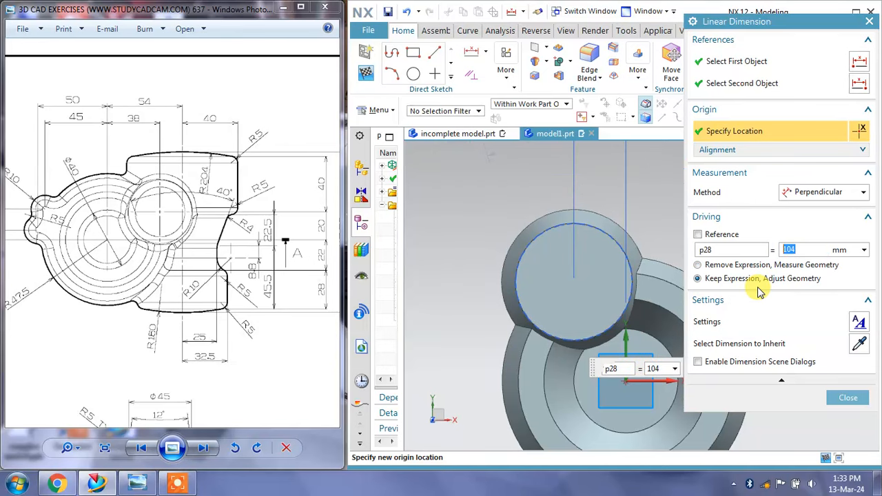
left_click(848, 399)
key("F8")
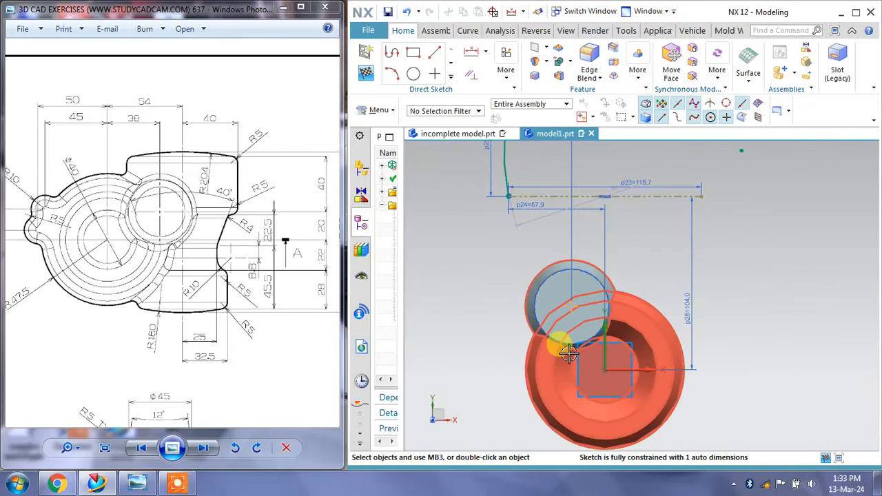
Delete the 40 mm dimension between the arc's upper end and the round boss's centre
scroll(563, 256, "up", 2)
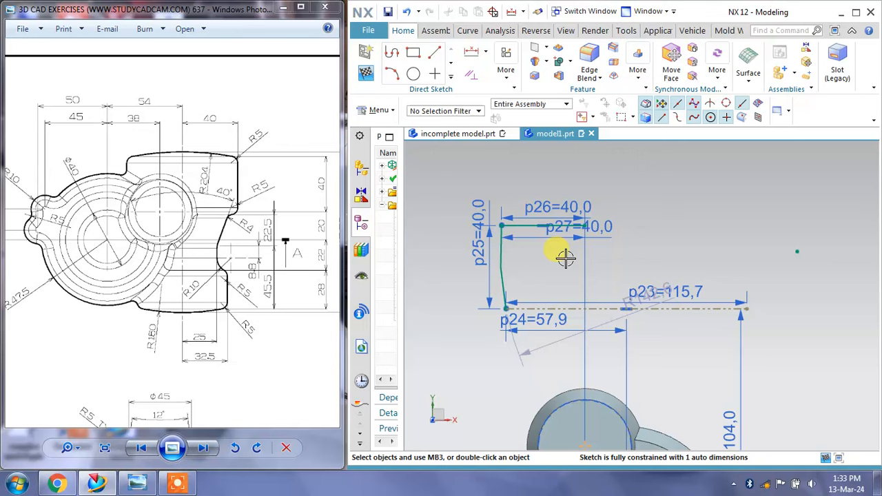
scroll(523, 248, "up", 2)
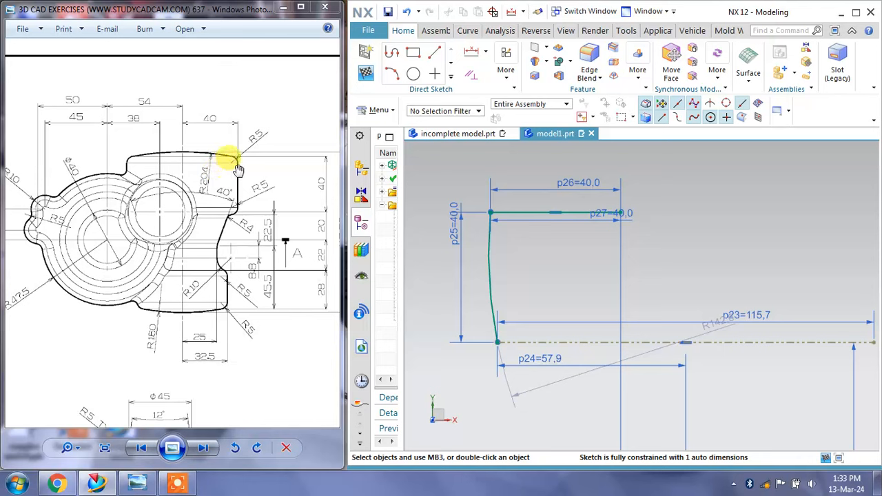
right_click(571, 182)
left_click(616, 370)
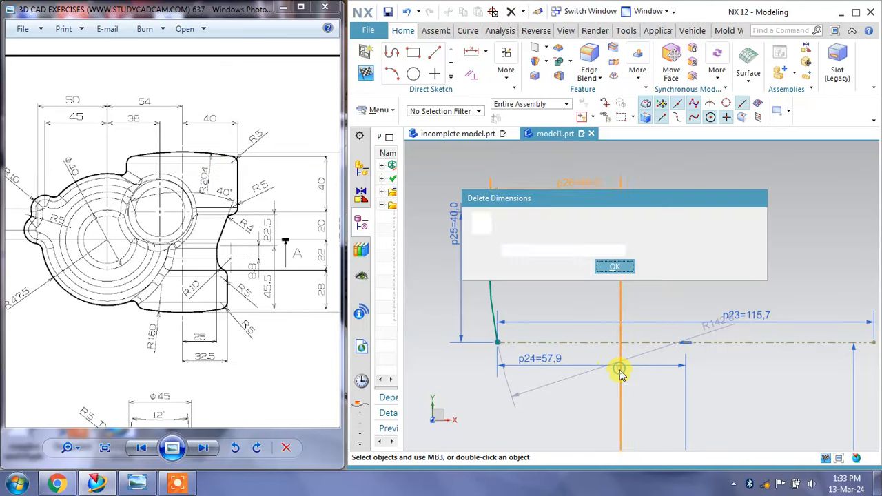
left_click(624, 270)
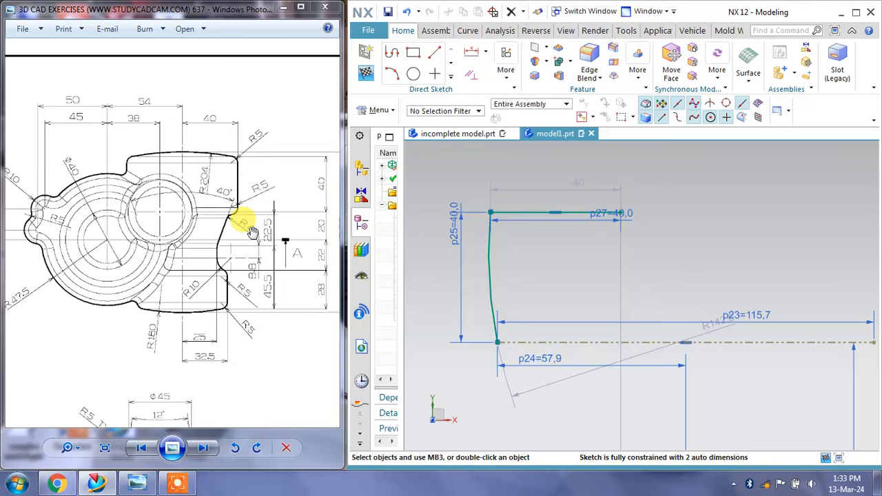
Sketch a vertical line about 22 mm long down from the arc's lower end and convert it to a reference line
left_click(434, 52)
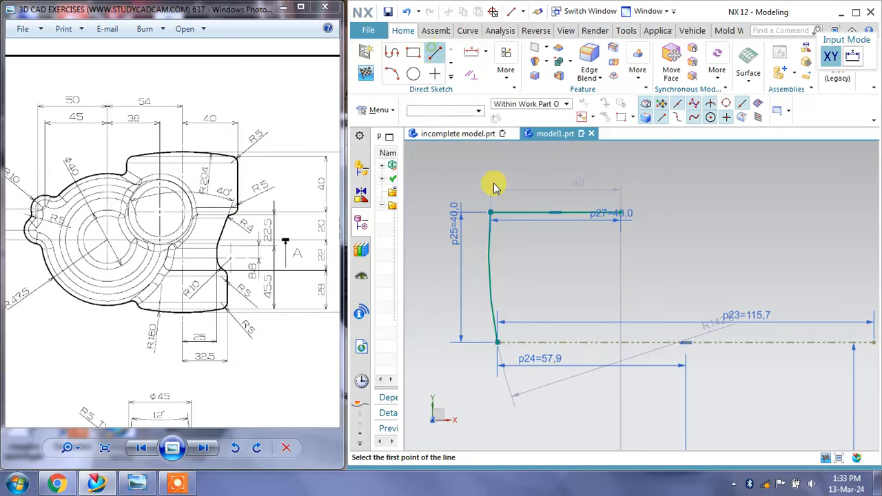
left_click(498, 342)
left_click(497, 414)
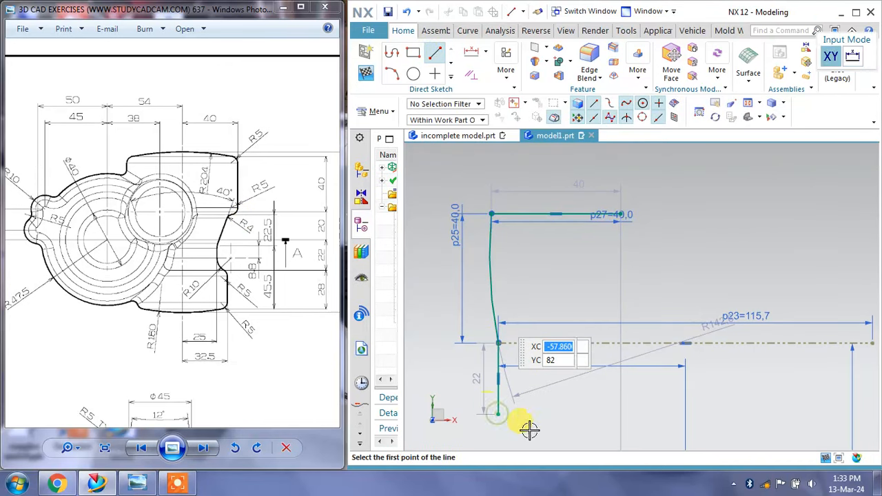
key("Escape")
left_click(507, 401)
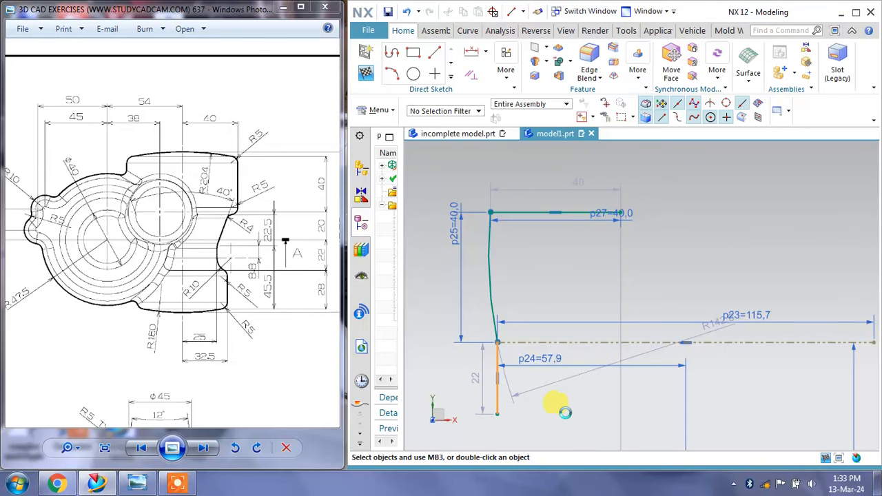
Constrain the arc tangent to the vertical reference line at its lower end
left_click(472, 74)
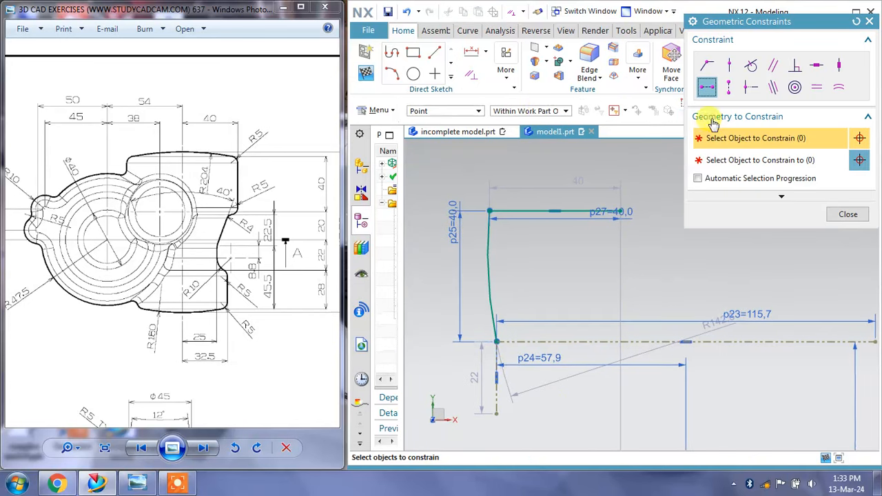
left_click(751, 65)
left_click(490, 304)
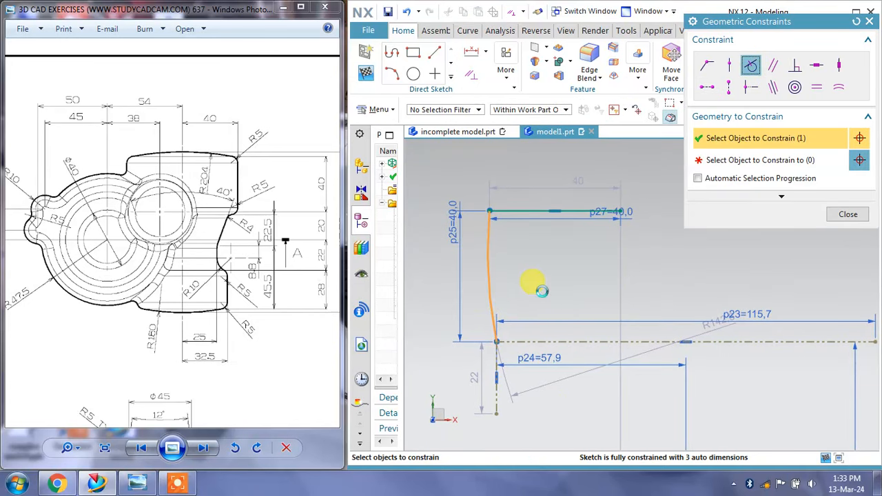
middle_click(542, 291)
left_click(496, 360)
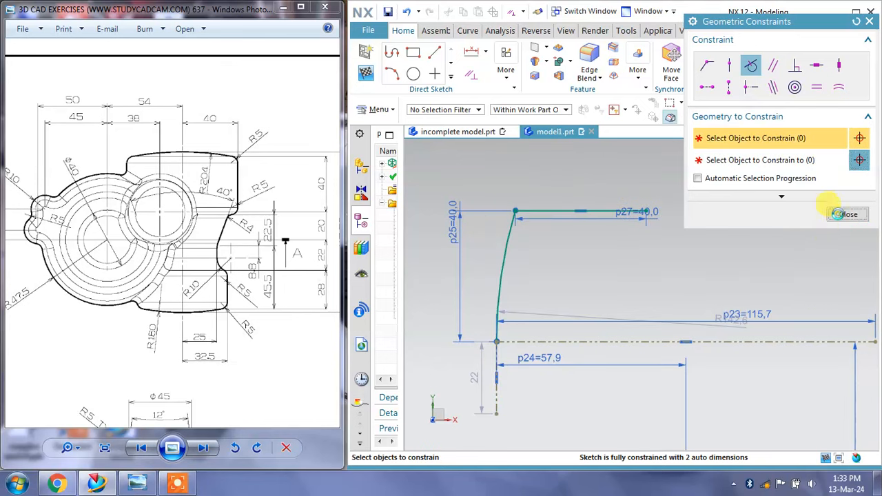
left_click(837, 215)
Rotate the exercise drawing 90° counterclockwise and examine the recessed edge's R4, R5 and R10 radii and spacing dimensions
scroll(604, 233, "down", 2)
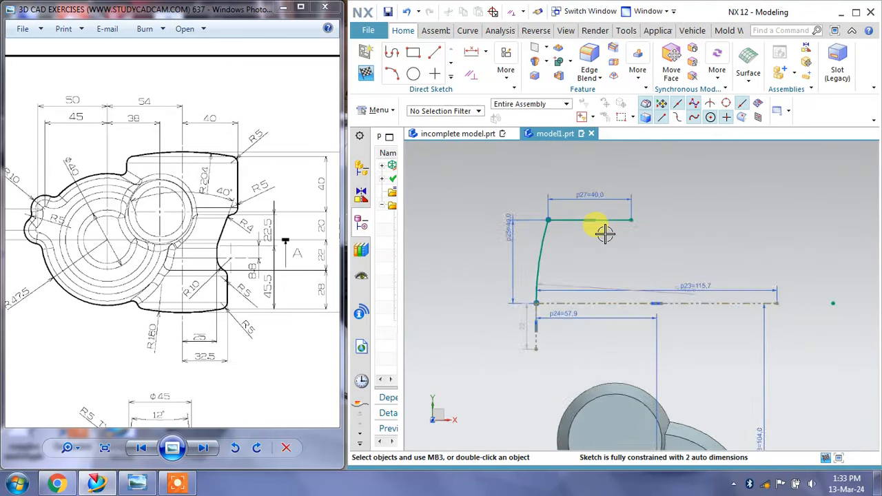
scroll(622, 291, "up", 2)
scroll(643, 329, "up", 1)
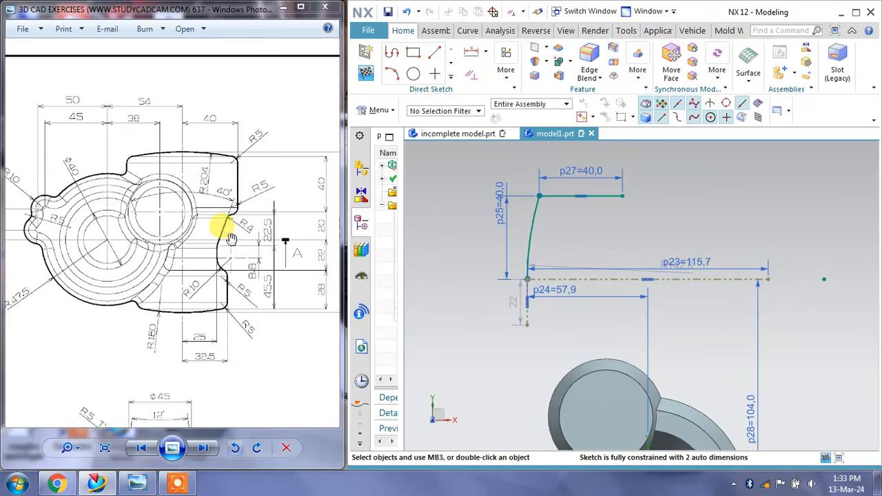
scroll(233, 227, "up", 1)
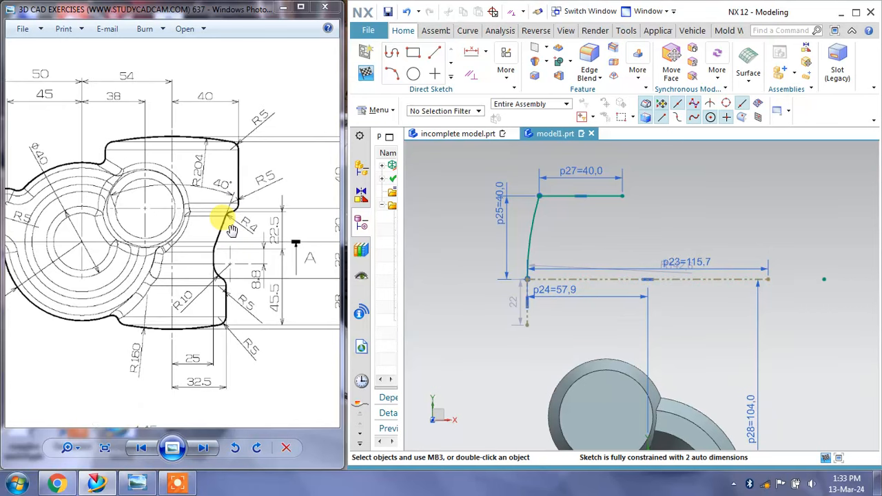
left_click(235, 448)
scroll(99, 236, "up", 4)
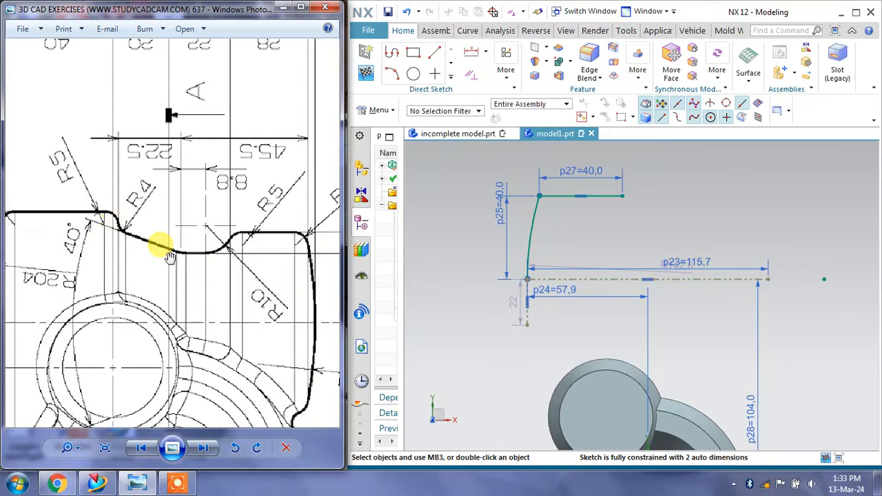
scroll(182, 232, "down", 2)
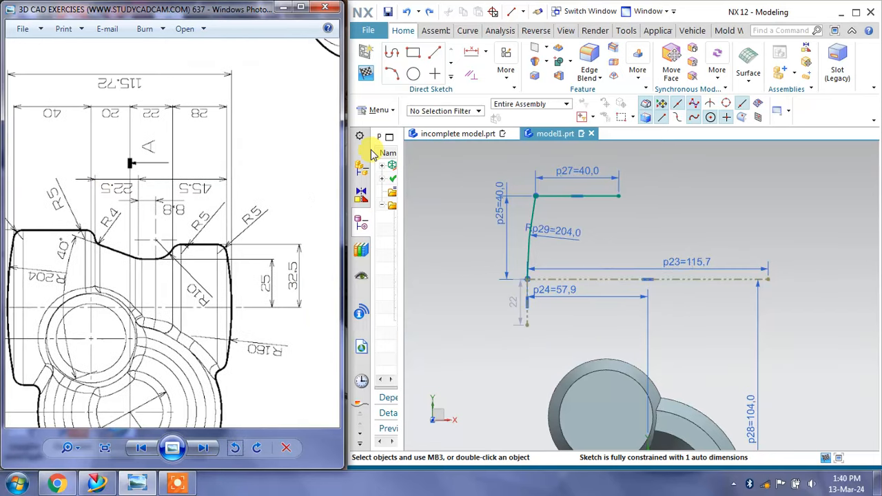
Sketch a connected profile from the upper line's free end: about 6 mm straight down, followed by a line about 30 mm long sloping down to the right
mouse_move(181, 484)
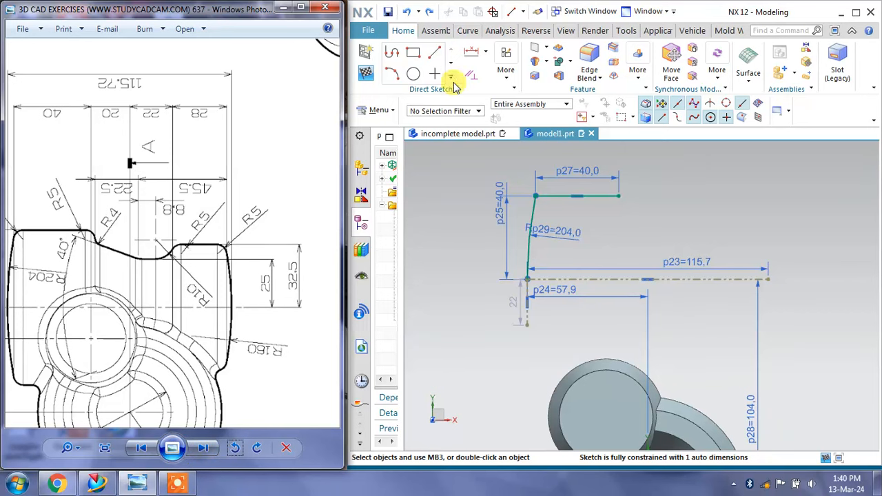
left_click(366, 53)
left_click(90, 232)
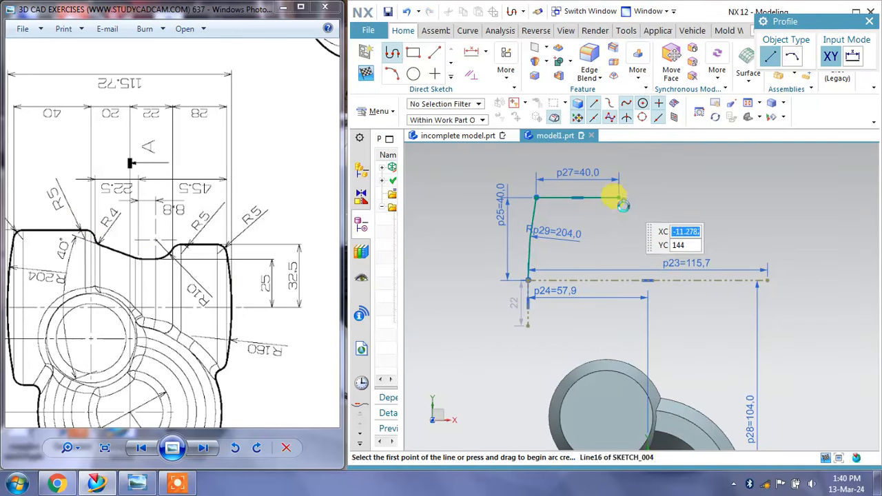
left_click(622, 206)
scroll(620, 214, "up", 2)
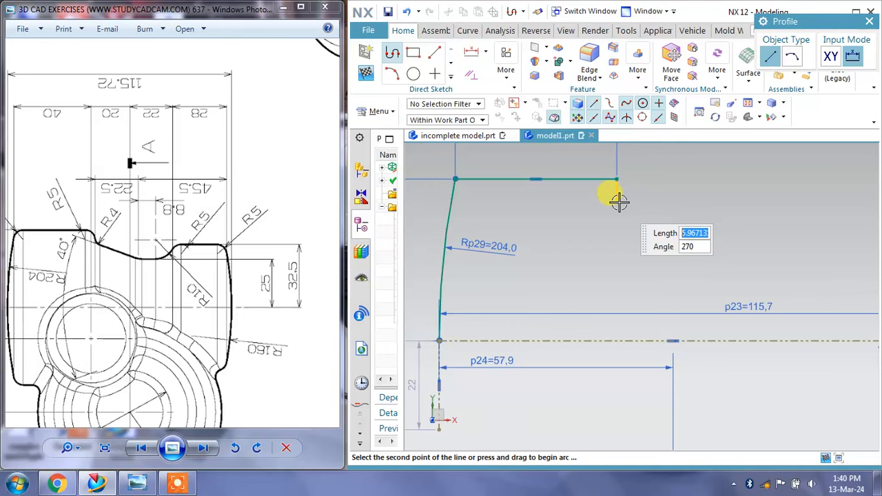
left_click(619, 201)
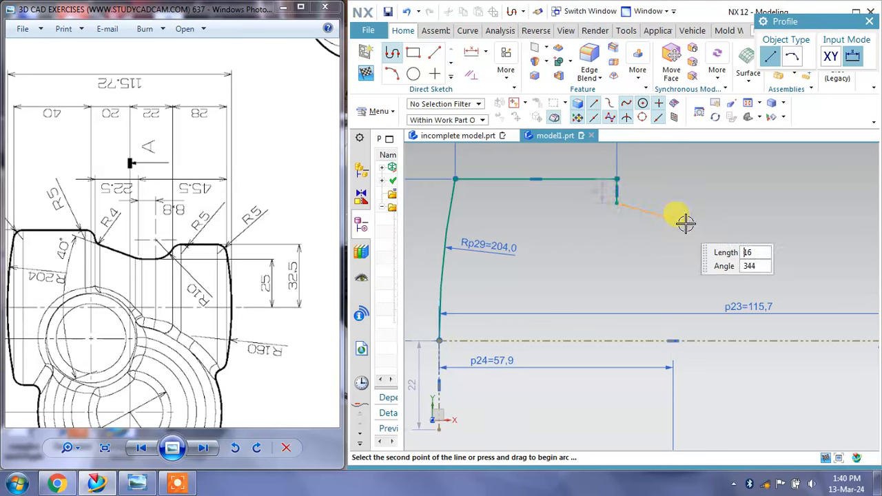
left_click(732, 238)
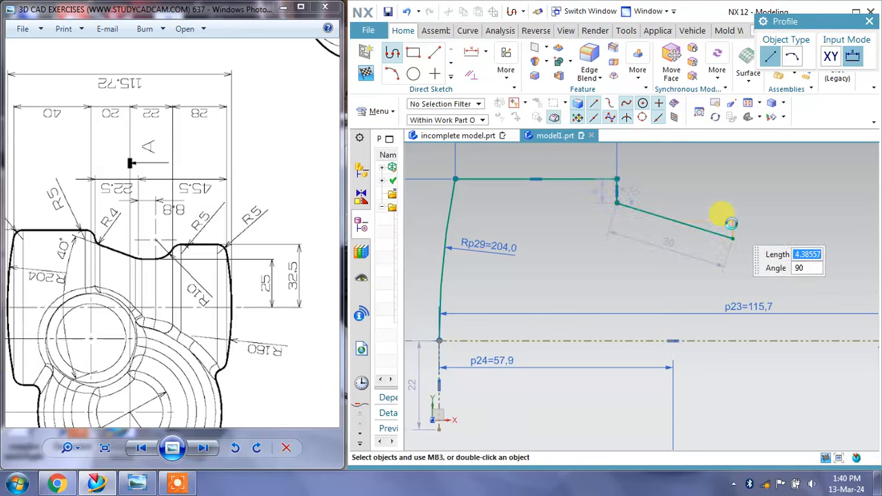
scroll(730, 224, "up", 1)
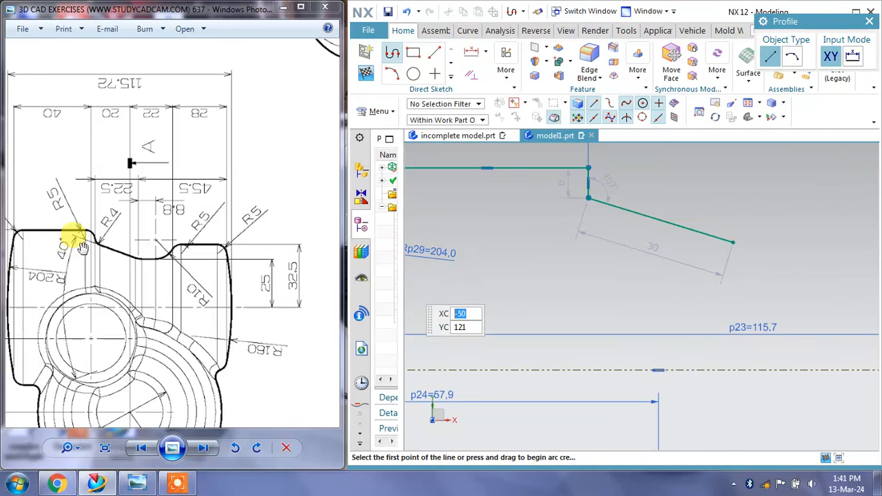
Add a 20° angular dimension between the sloped profile line and the horizontal centerline
left_click(473, 75)
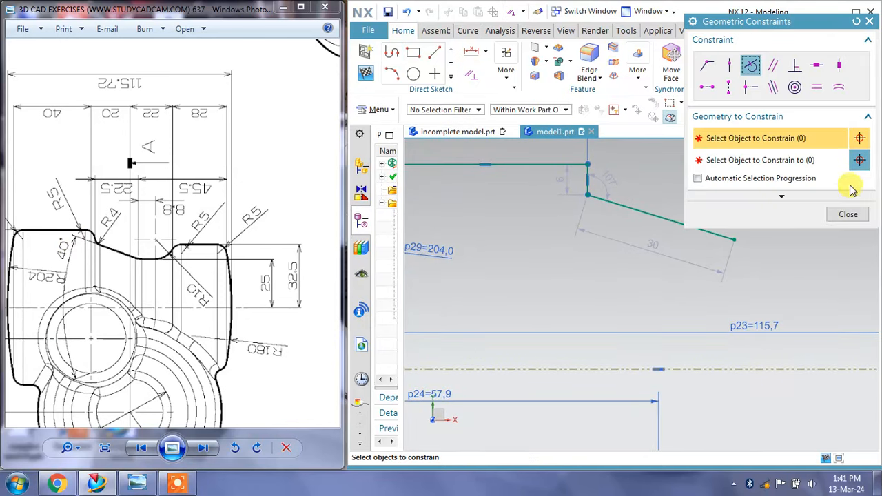
left_click(857, 215)
left_click(486, 51)
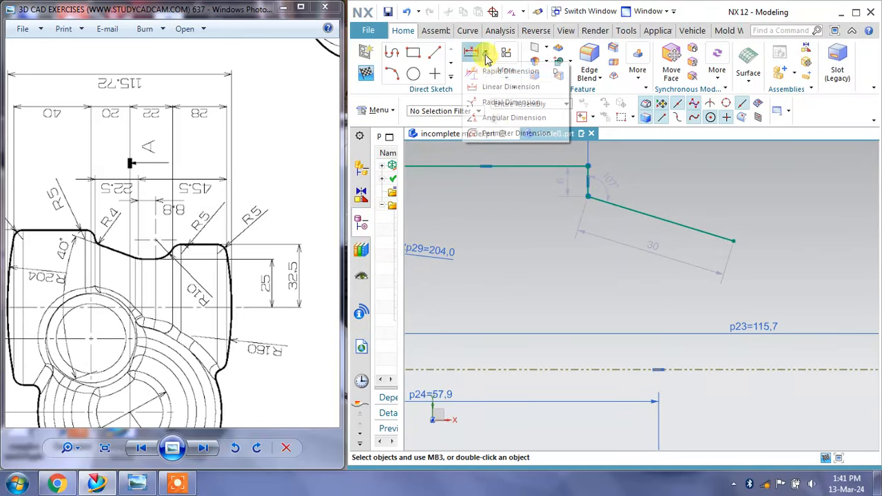
left_click(498, 117)
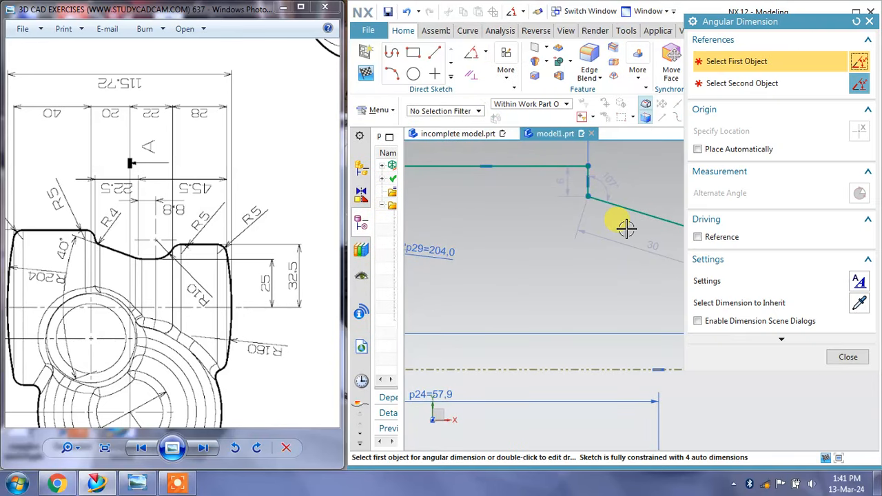
left_click(583, 365)
left_click(577, 360)
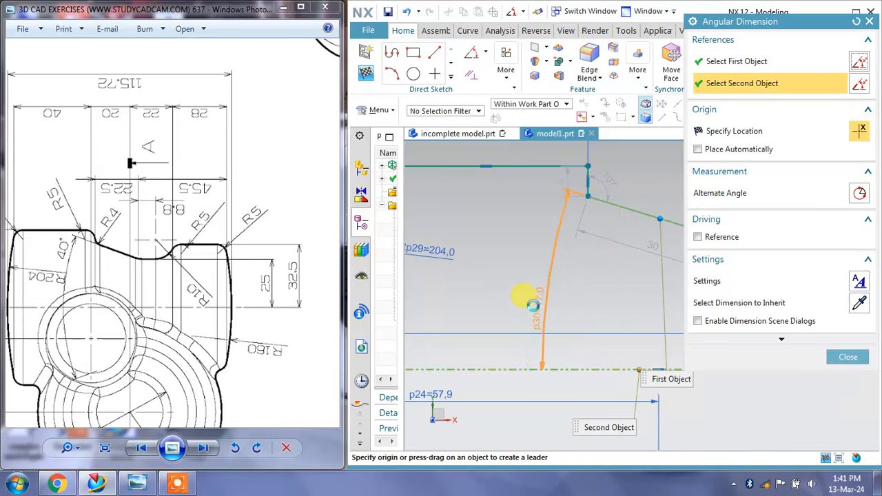
left_click(524, 297)
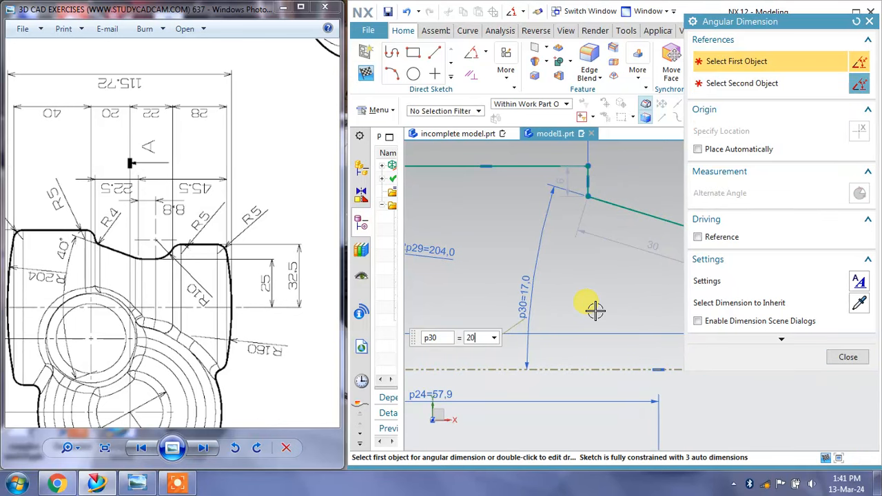
left_click(857, 356)
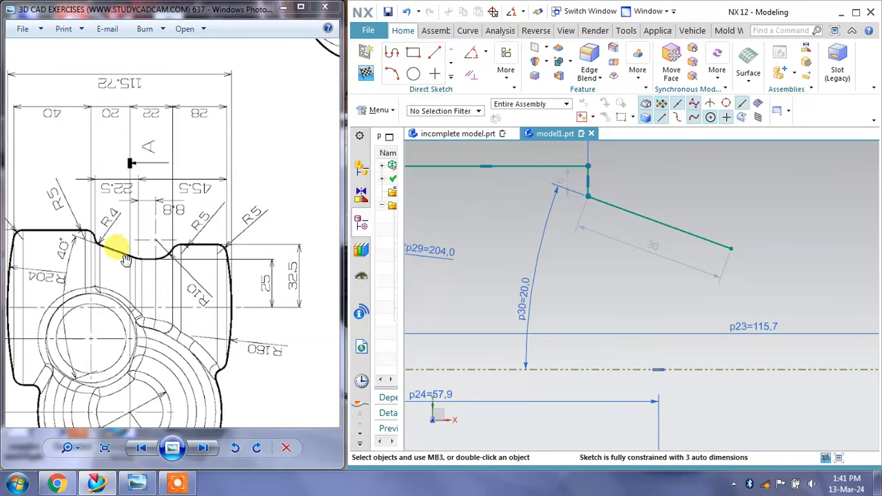
Set the length of the short vertical line above the sloped line to 9 mm
scroll(107, 252, "up", 1)
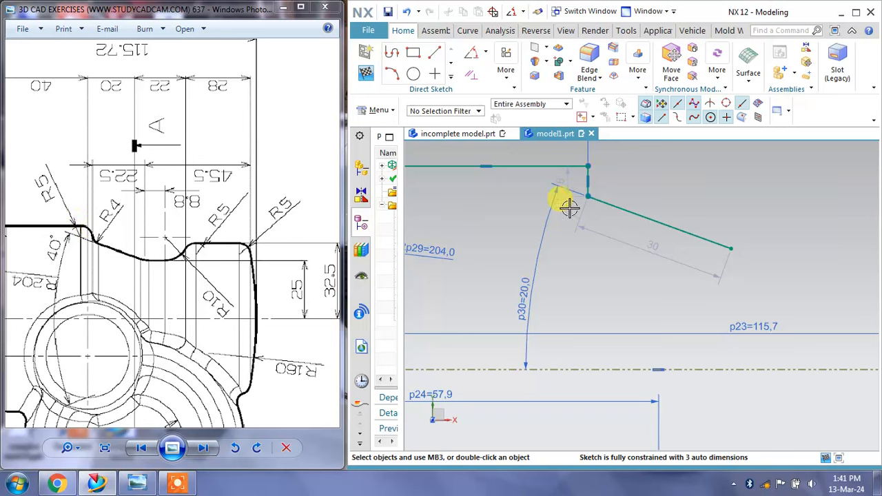
double_click(571, 180)
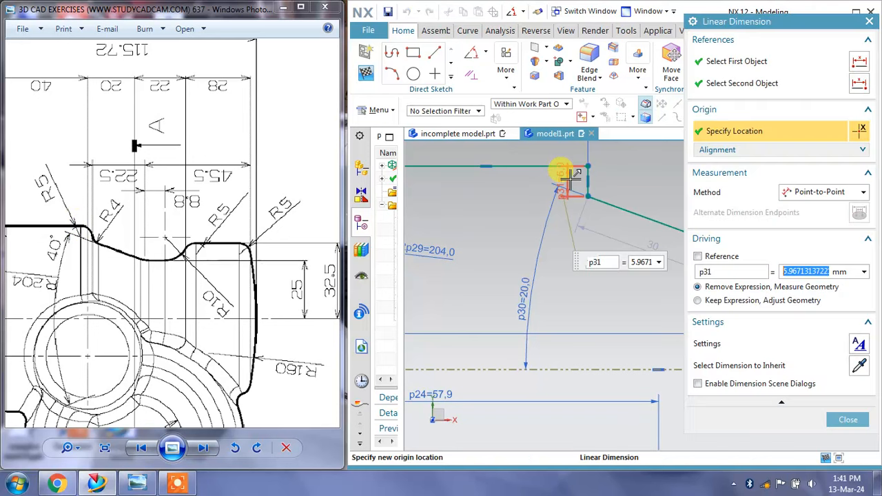
type("9")
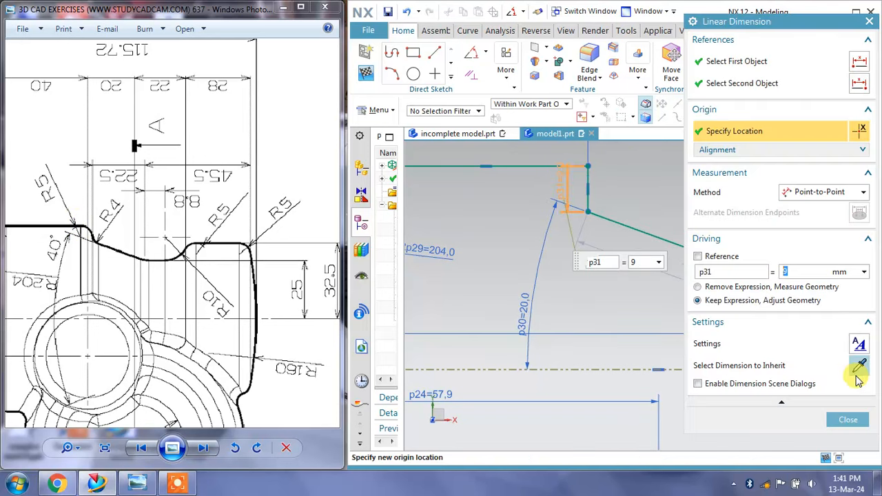
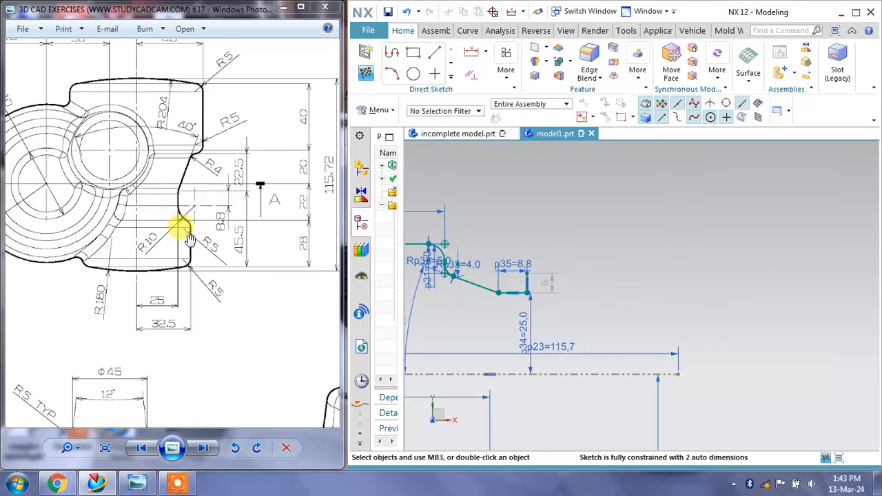
Trim away the short vertical line at the end of the 8.8 mm horizontal segment with Quick Trim
scroll(544, 284, "up", 1)
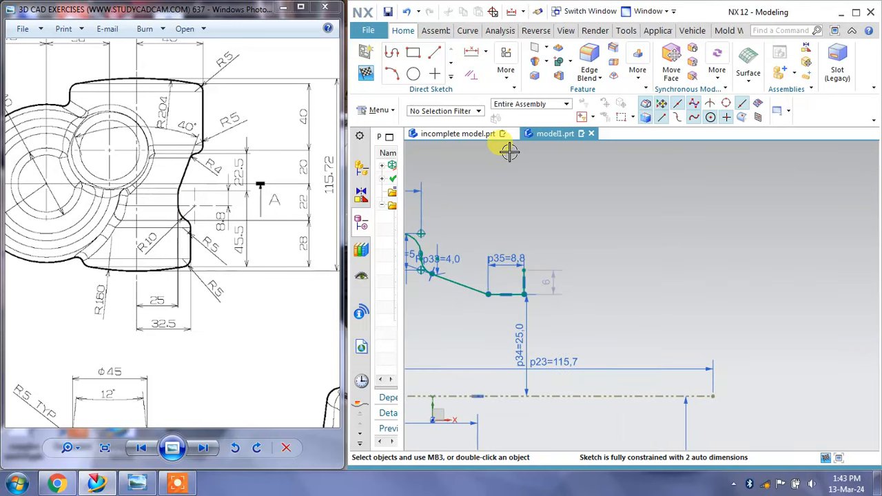
scroll(543, 259, "up", 3)
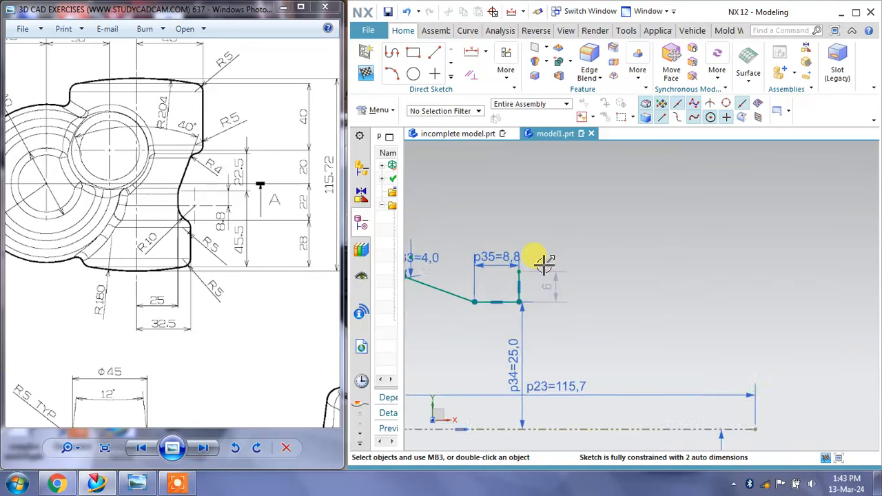
left_click(455, 80)
left_click(453, 122)
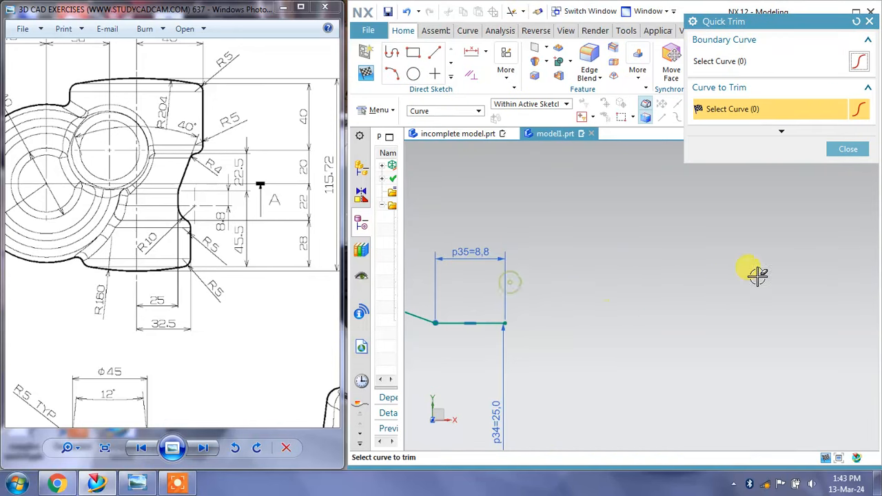
left_click(848, 149)
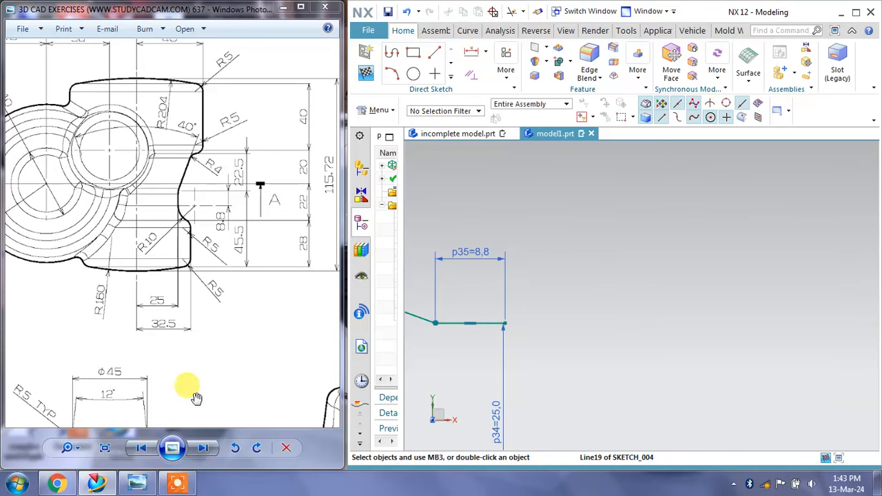
Rotate the reference drawing and extend the profile with lines about 8.5 mm horizontal, 3.5 mm up and 11.5 mm horizontal
left_click(235, 451)
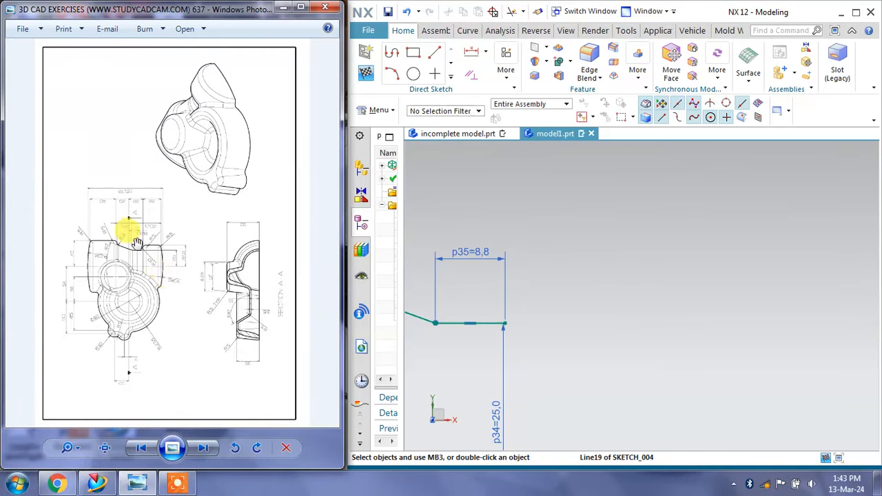
scroll(124, 251, "up", 3)
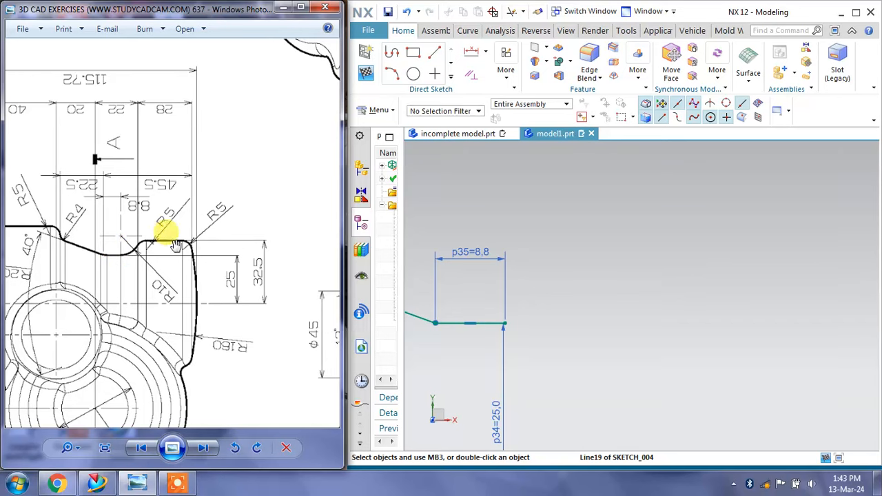
left_click(435, 53)
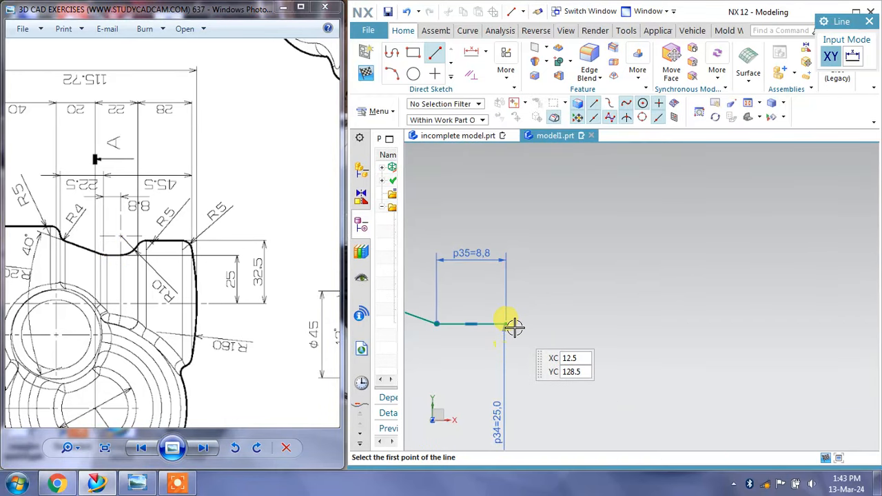
left_click(506, 324)
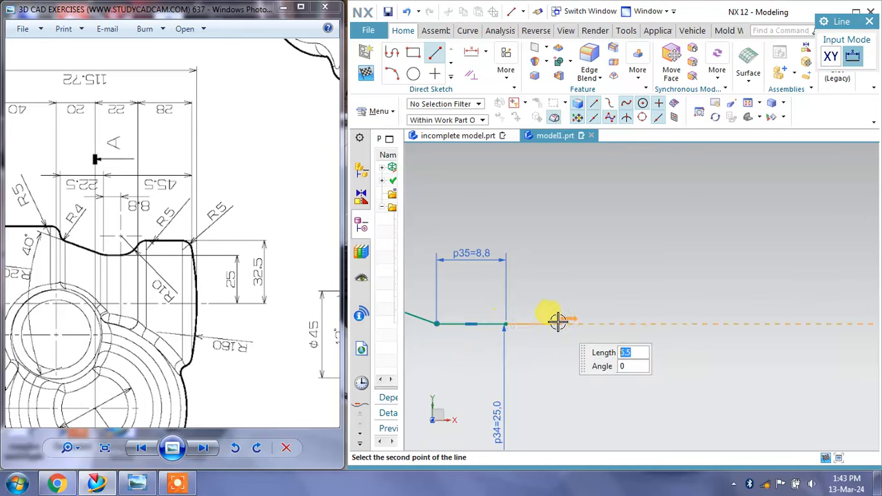
left_click(573, 322)
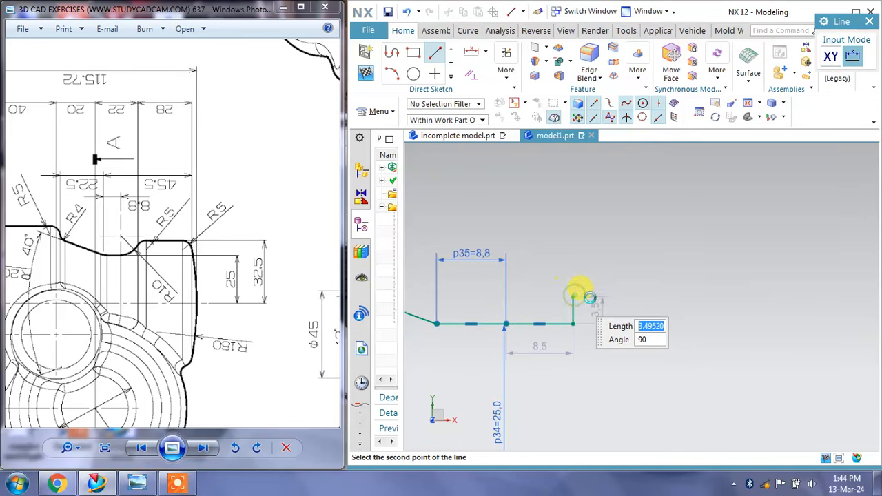
left_click(574, 296)
left_click(664, 295)
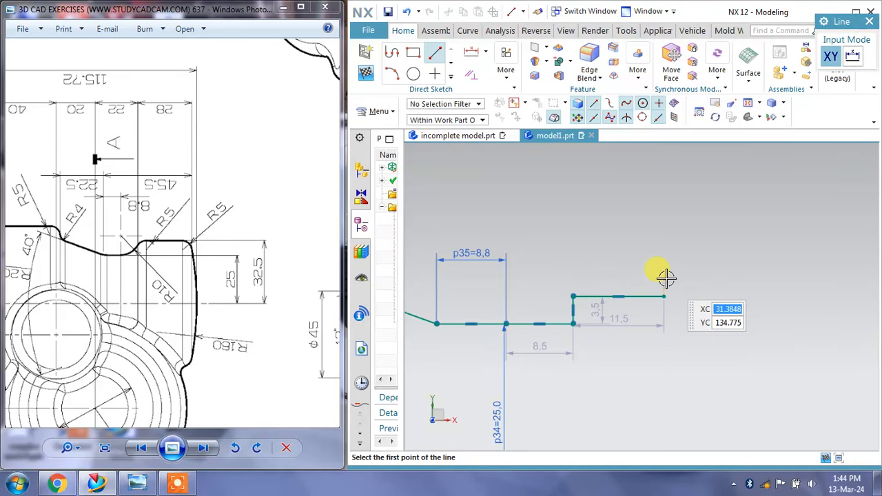
key("Escape")
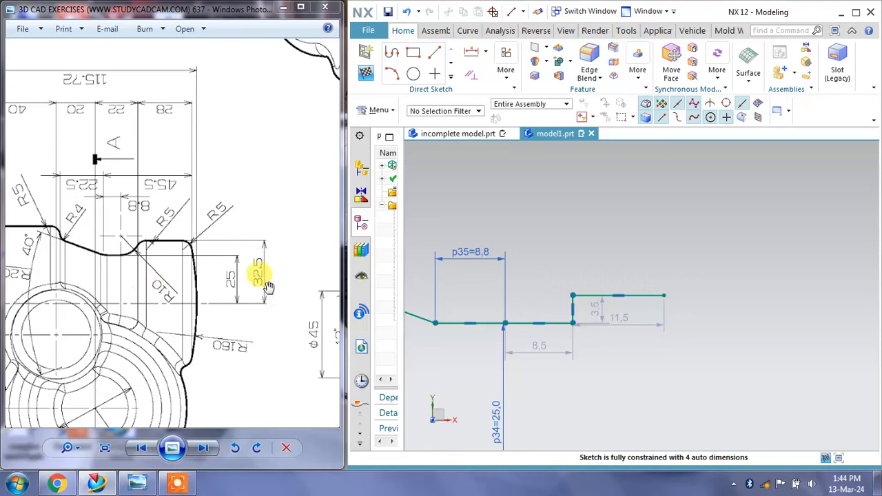
Add a 32.5 mm vertical dimension between the upper horizontal line's endpoint and the centerline
left_click(486, 51)
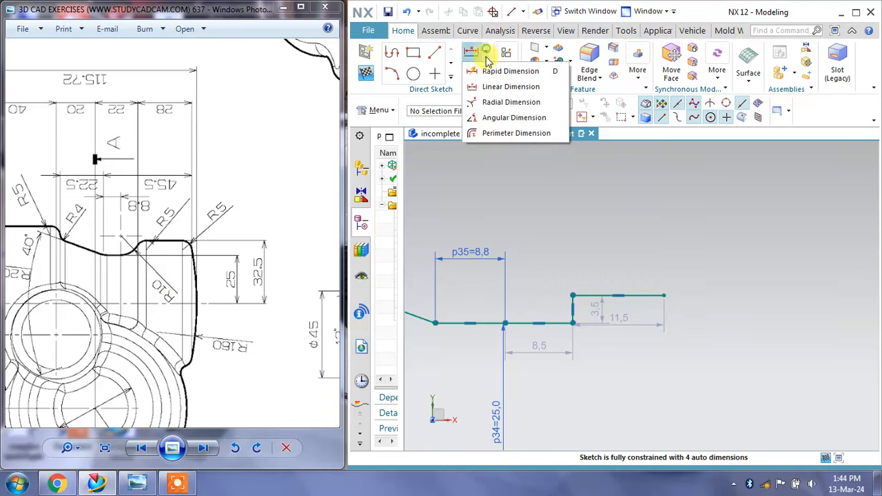
left_click(511, 87)
scroll(606, 193, "up", 3)
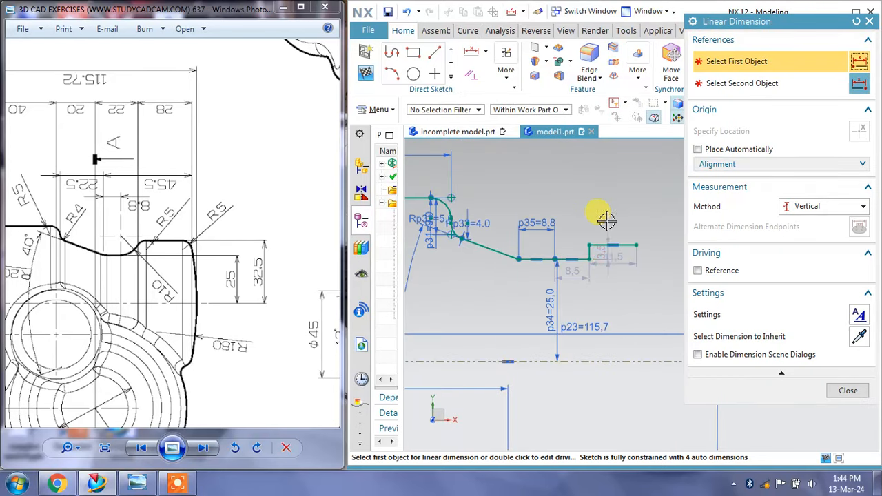
left_click(638, 245)
left_click(627, 358)
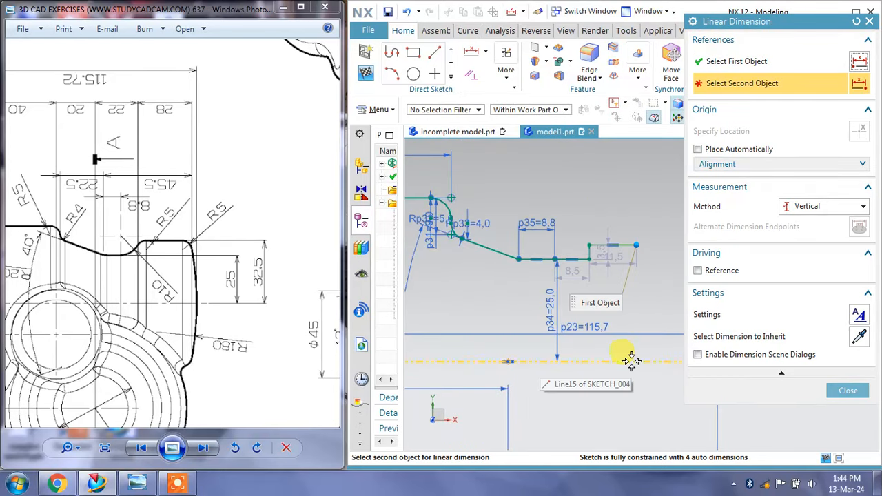
left_click(636, 304)
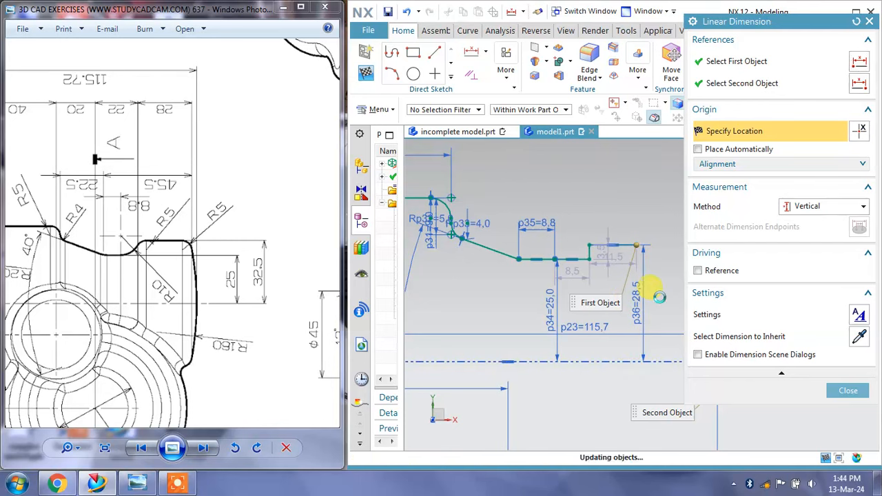
type("32.5")
key("Return")
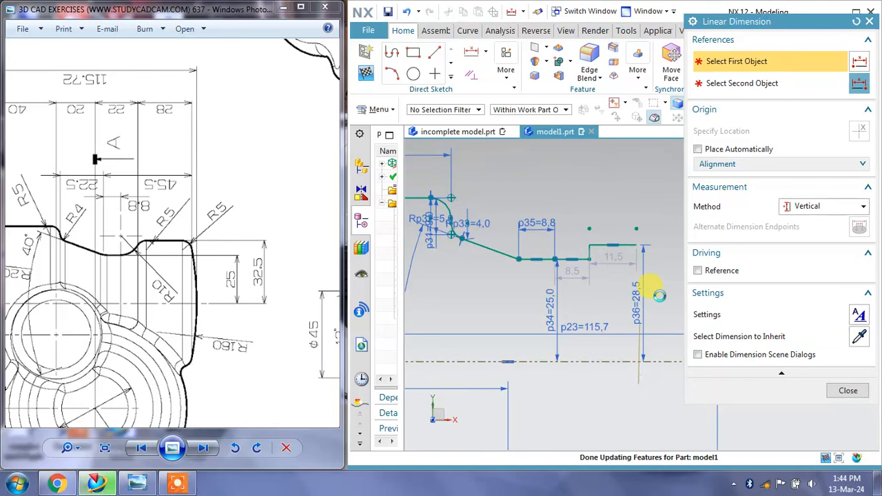
middle_click(790, 371)
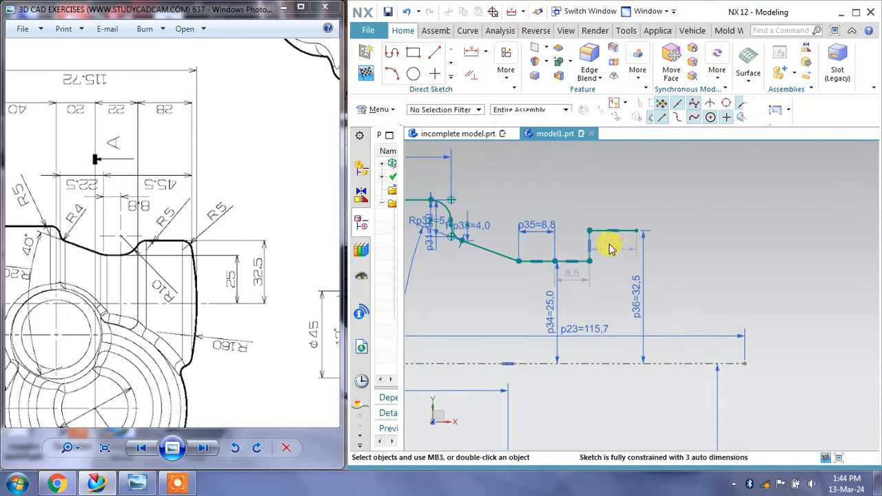
Reposition the vertical line and stretch the upper line so the lower and upper segments are about 15.7 mm and 27.9 mm long
scroll(611, 245, "up", 4)
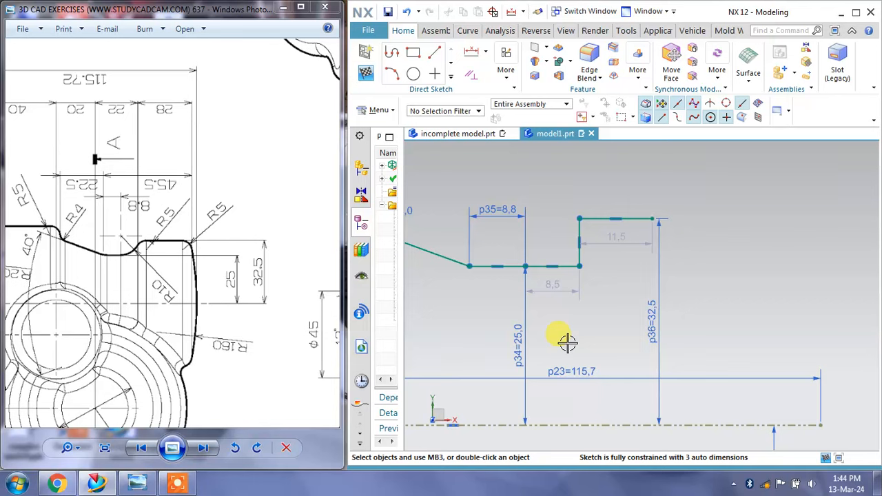
left_click_drag(580, 268, 604, 276)
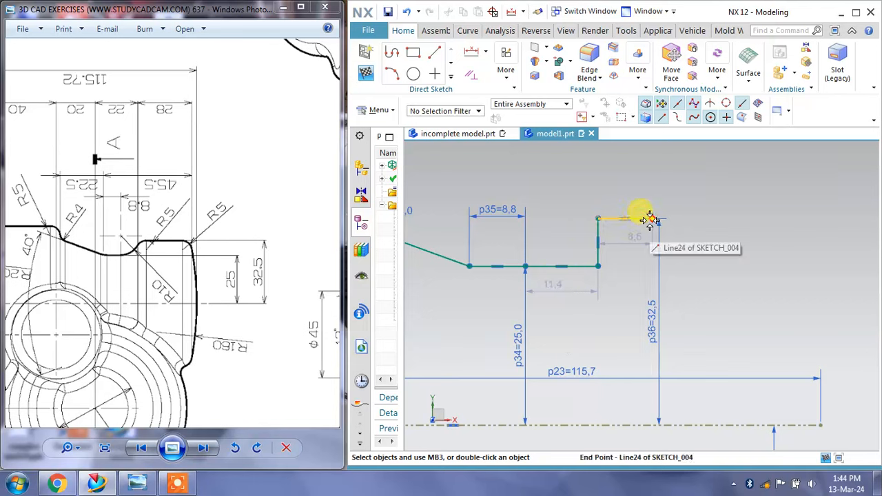
left_click_drag(651, 220, 803, 219)
left_click_drag(598, 242, 625, 242)
type("f10")
key("Return")
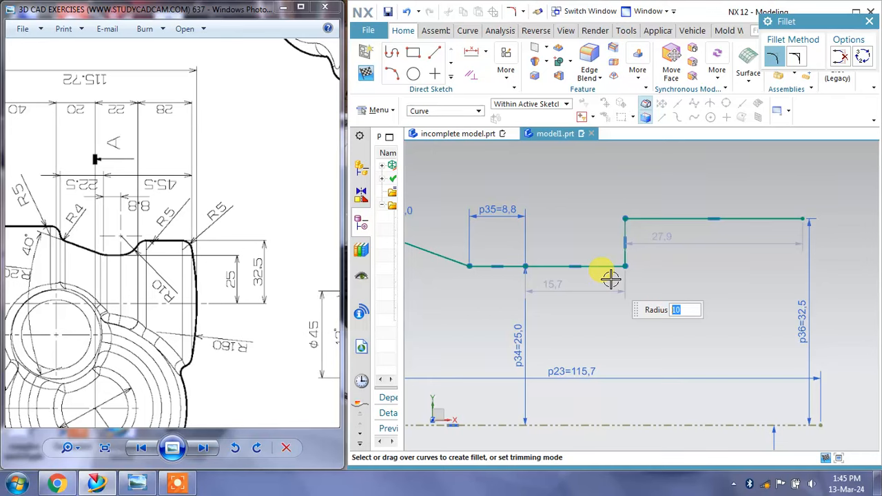
middle_click(612, 278)
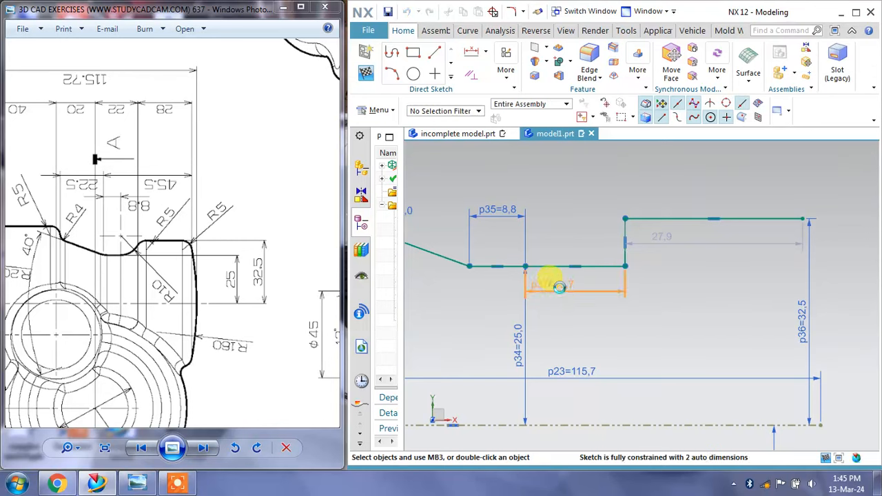
Set the length of the lower horizontal segment before the vertical line to 10 mm
double_click(559, 287)
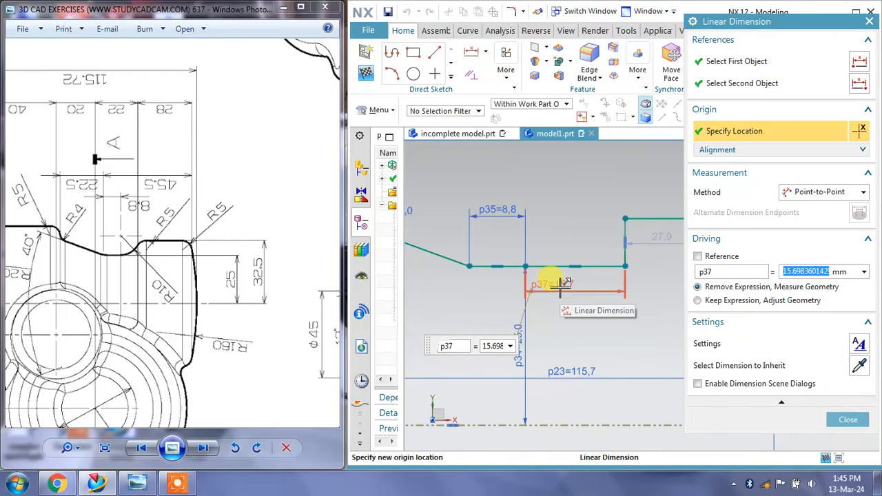
type("10")
key("Return")
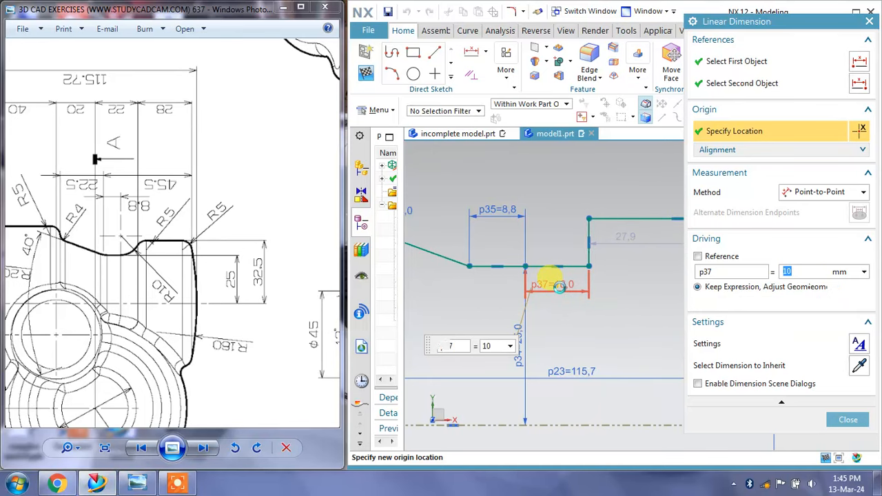
left_click(848, 419)
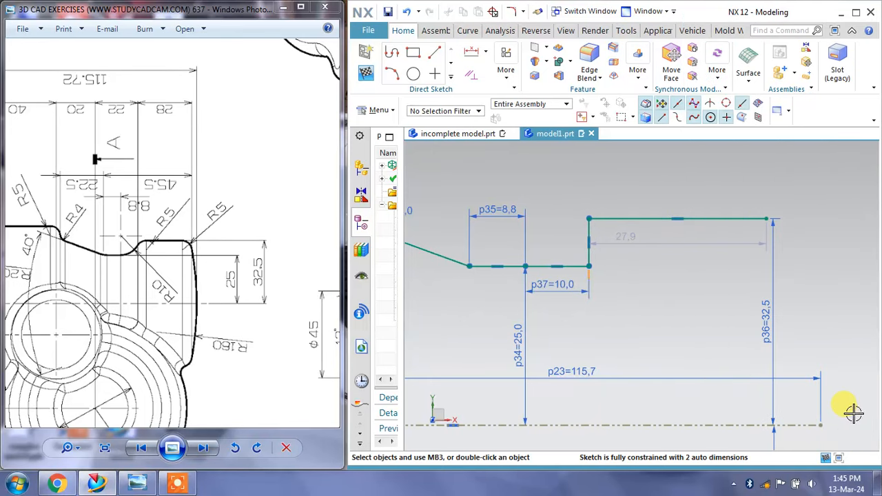
Try a 10 mm fillet at the corner between the lower horizontal line and the vertical line
left_click(451, 75)
left_click(417, 102)
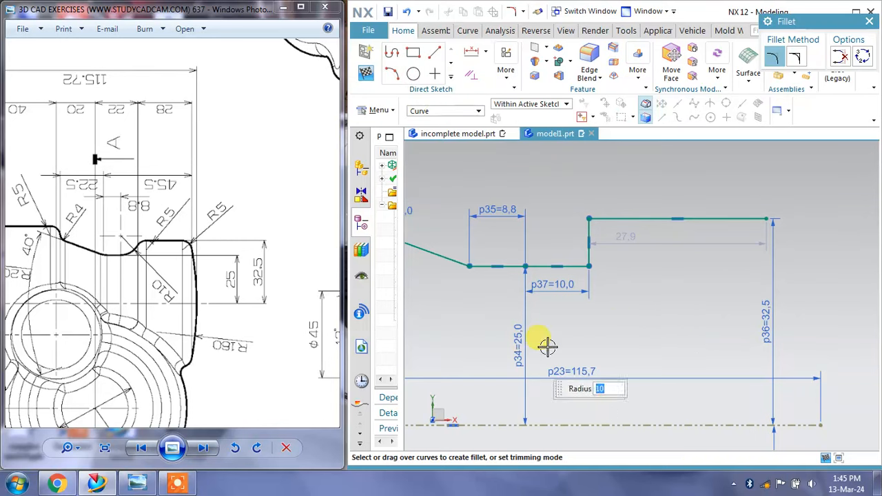
left_click(617, 263)
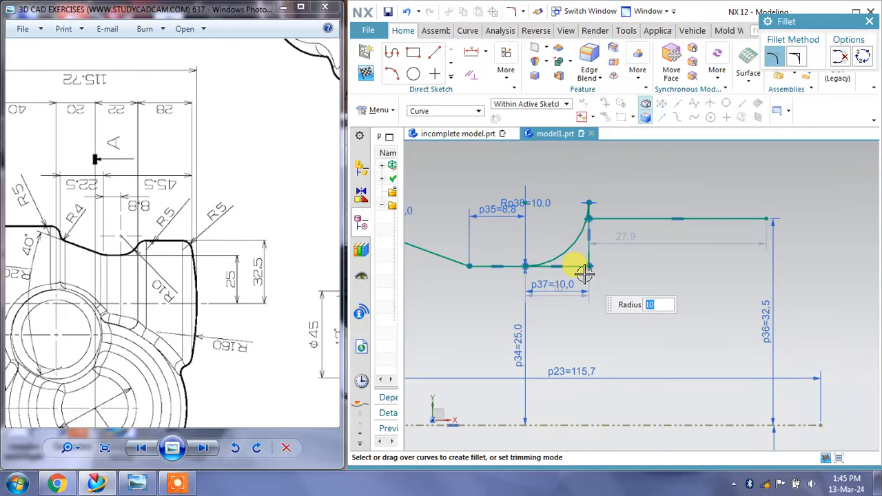
key("ctrl+z")
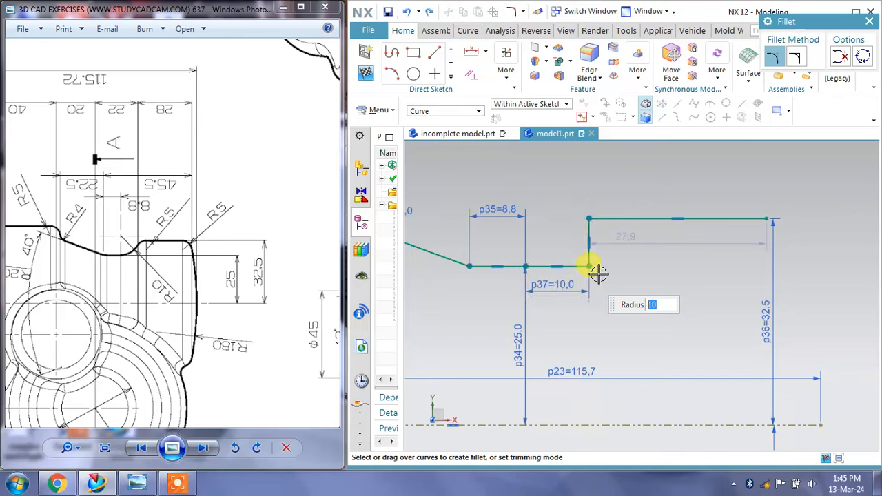
scroll(557, 235, "up", 2)
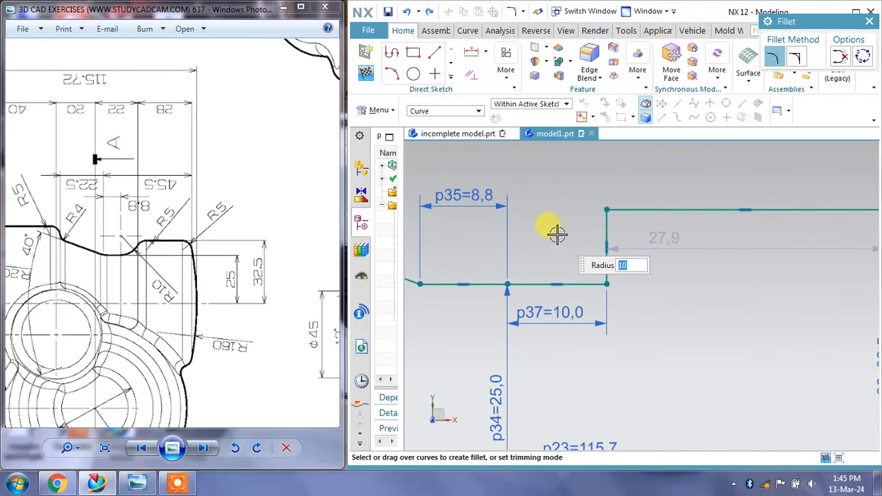
key("Escape")
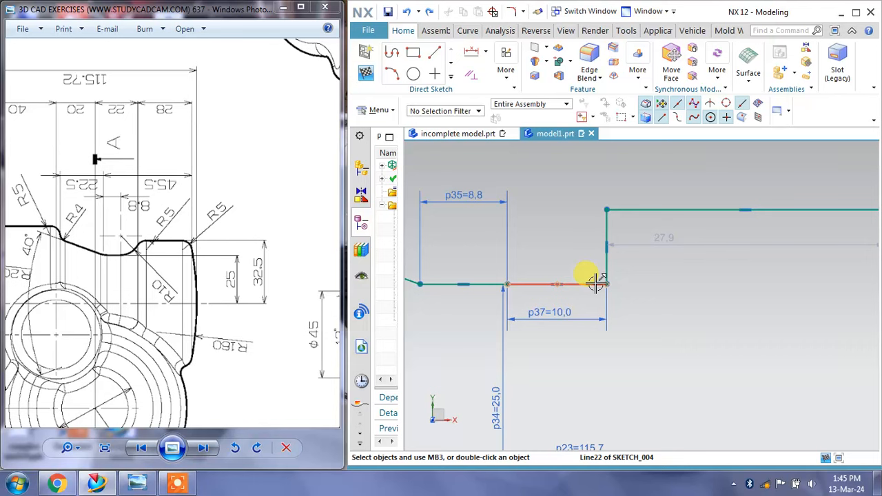
Convert the 10 mm lower horizontal line and the adjoining vertical line to reference geometry
left_click(591, 282)
left_click(615, 305)
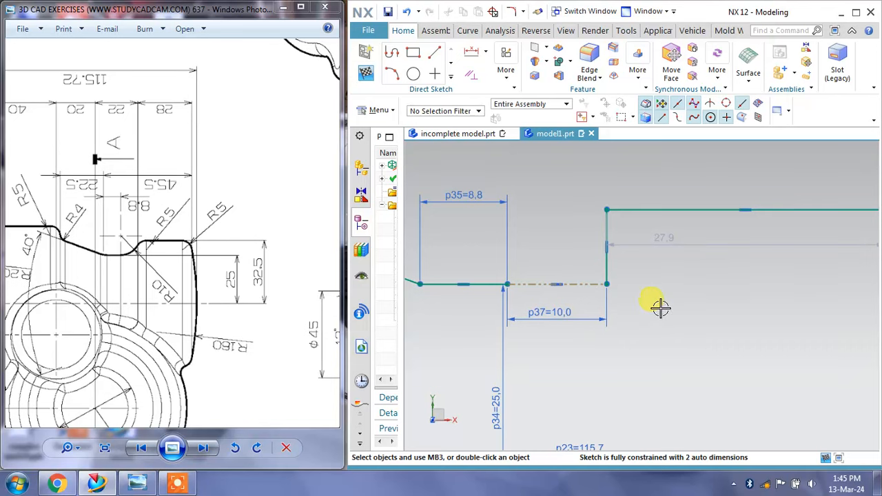
left_click(612, 267)
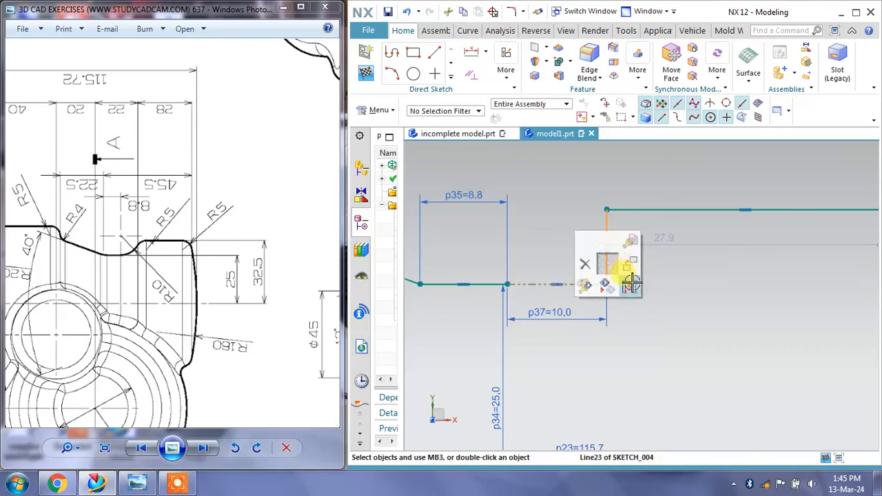
left_click(630, 288)
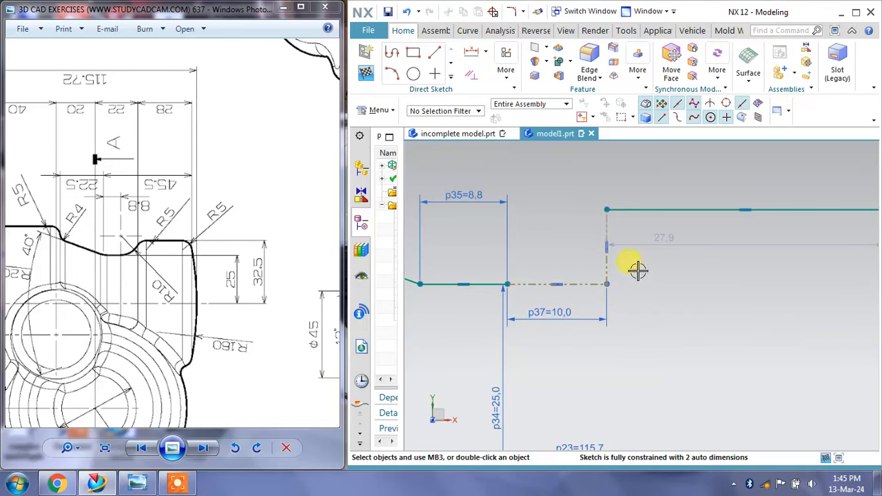
Draw an arc of about 13.2 mm radius, tangent to the 8.8 mm line's end, up to the vertical reference line
left_click(450, 75)
left_click(456, 66)
scroll(556, 267, "up", 2)
left_click(481, 294)
left_click(635, 251)
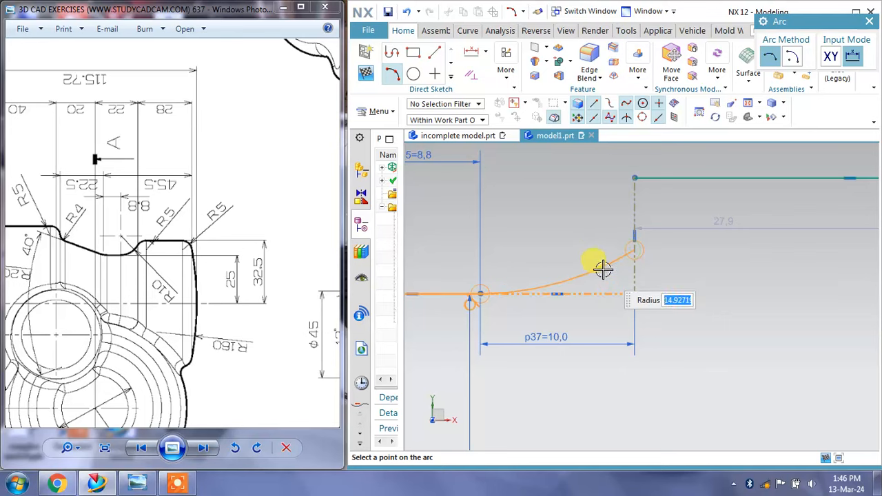
key("Escape")
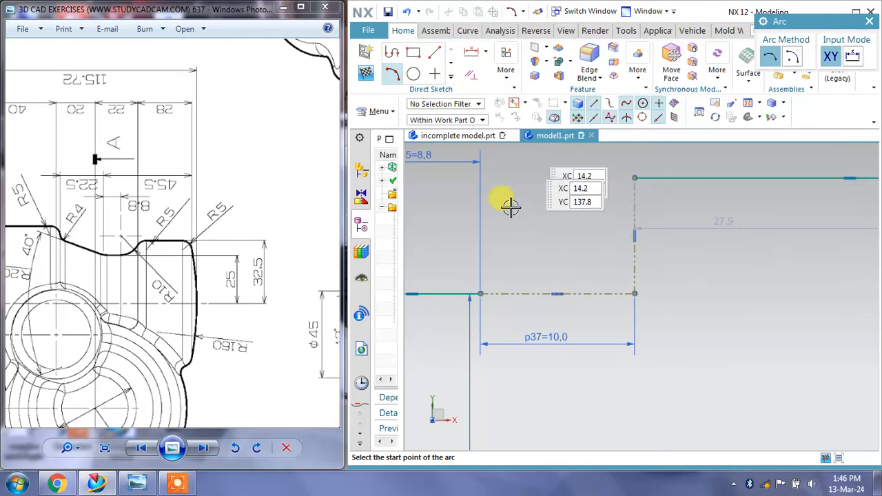
left_click(480, 293)
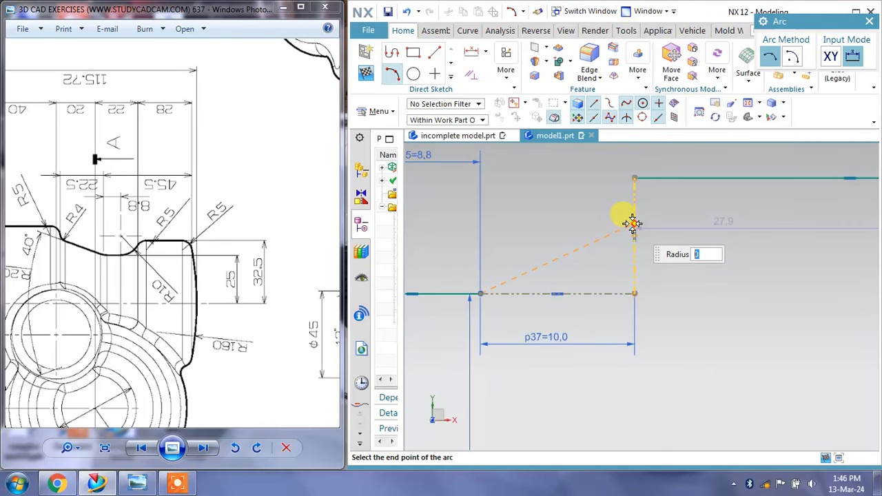
left_click(631, 224)
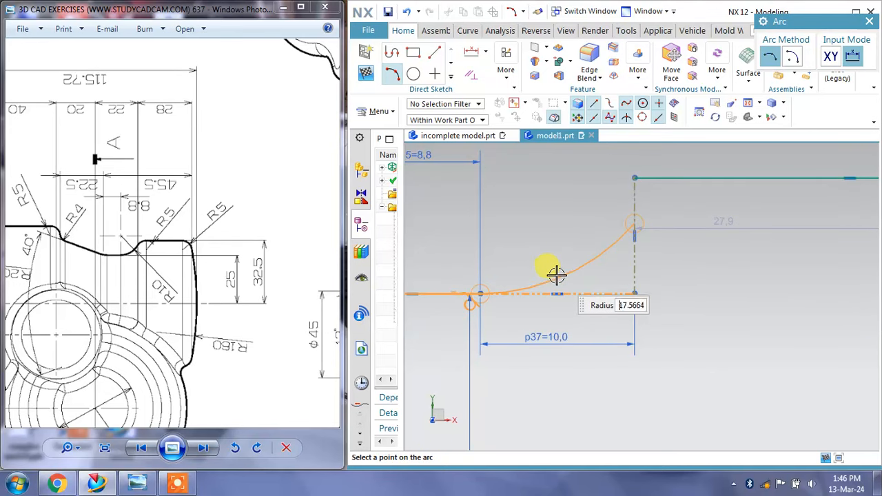
left_click(630, 261)
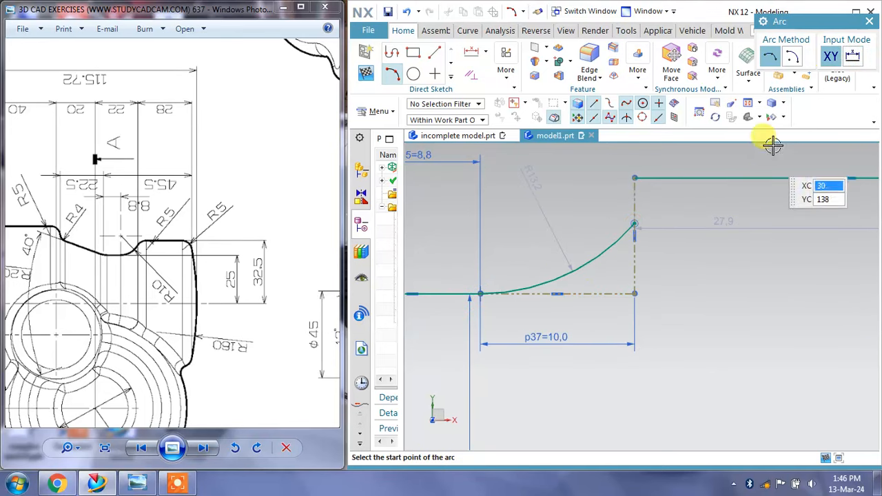
left_click(869, 21)
Raise the arc's end along the vertical reference line and set the arc's radius to 10 mm
mouse_move(631, 224)
left_mouse_down()
mouse_move(620, 247)
mouse_move(628, 223)
mouse_move(655, 202)
mouse_move(642, 220)
left_mouse_up()
left_click(527, 167)
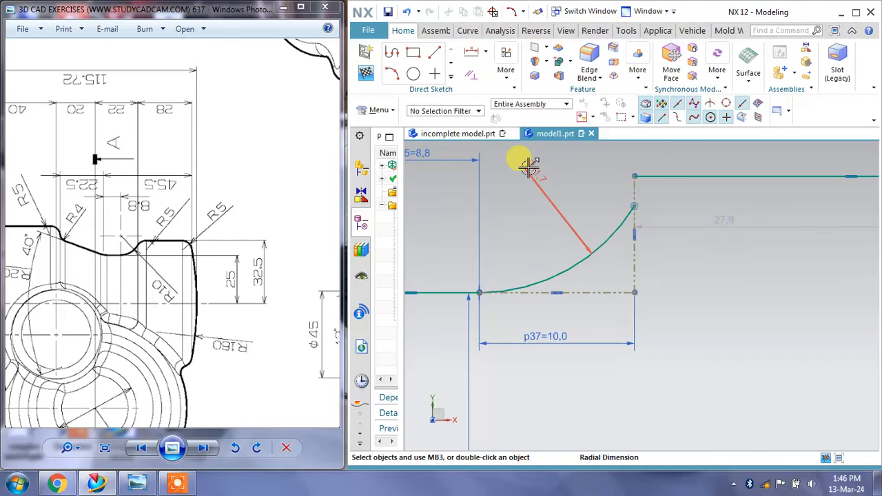
double_click(528, 167)
type("10")
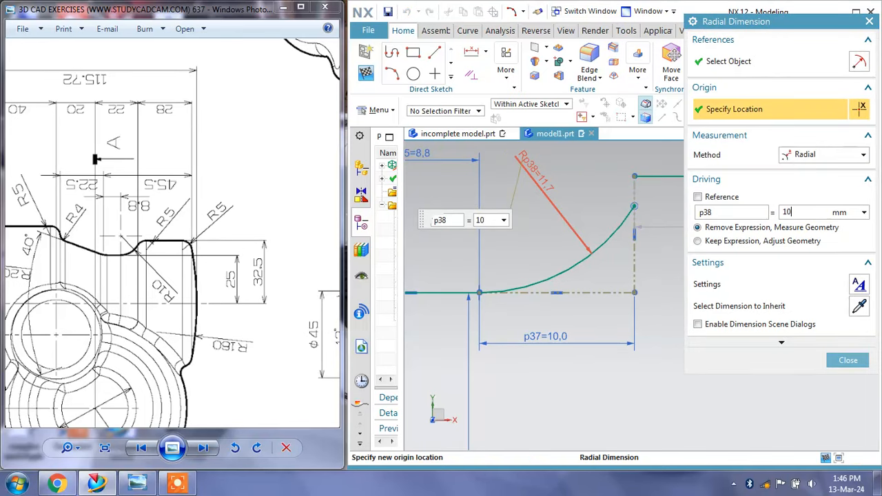
key("Return")
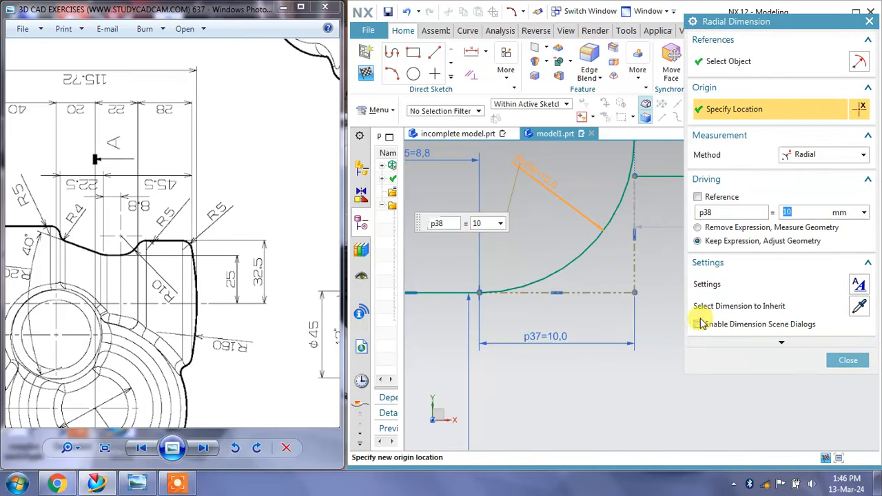
left_click(848, 363)
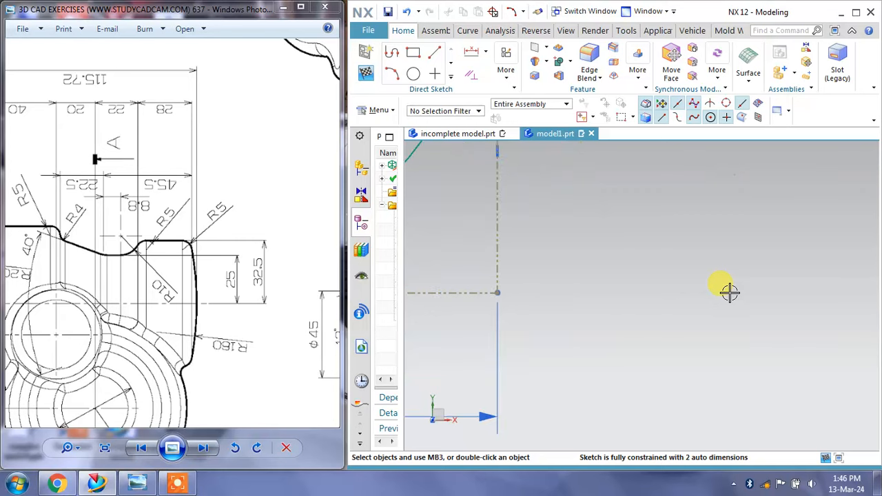
Undo the arc's radius change and the arc itself
scroll(730, 312, "down", 2)
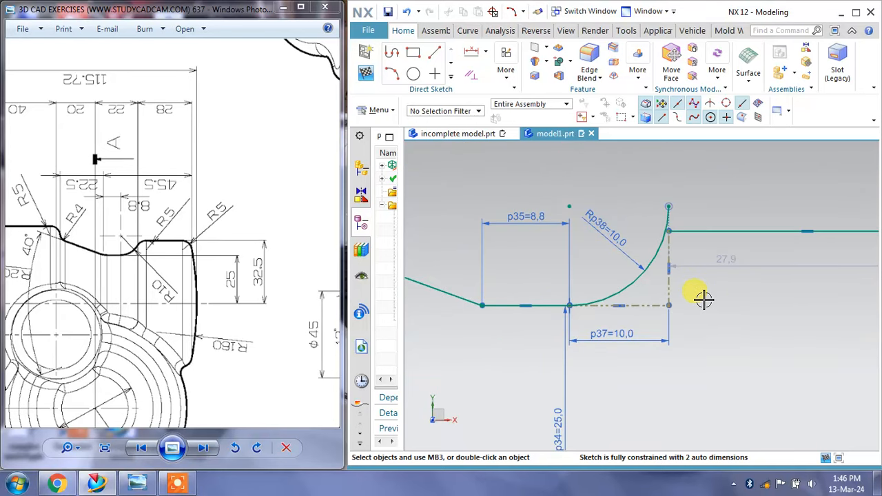
key("ctrl+z")
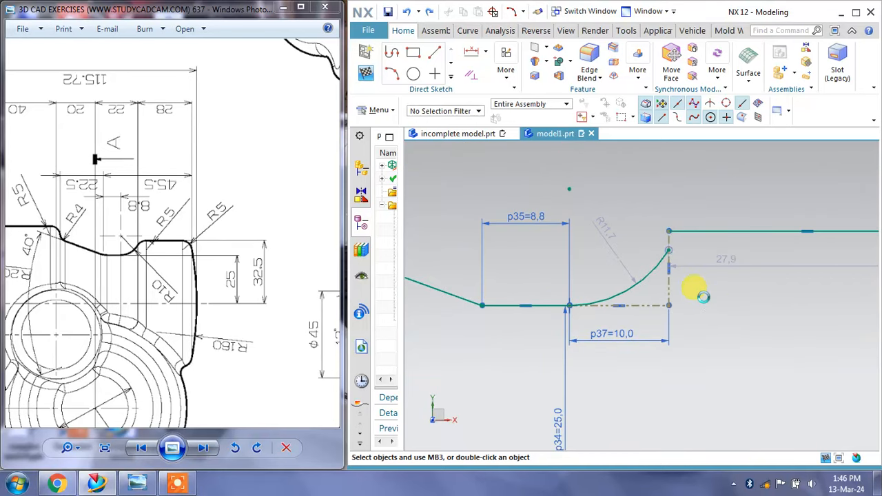
key("ctrl+z")
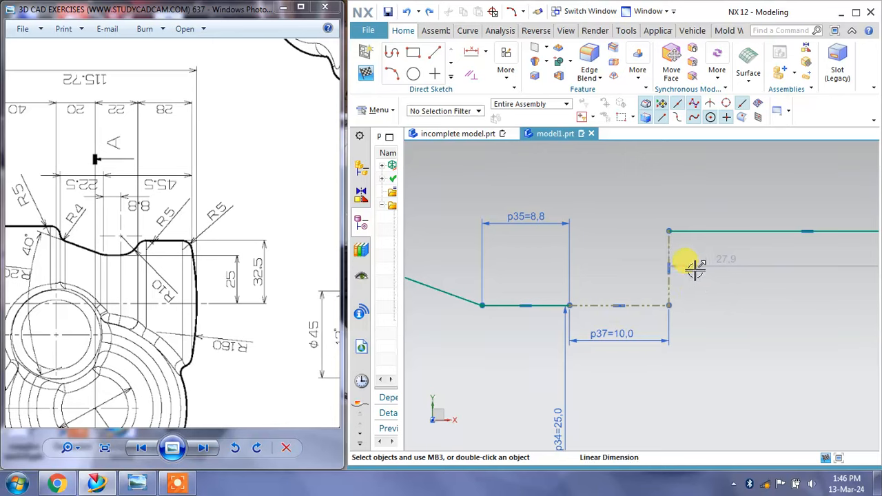
Trim away the horizontal and vertical reference lines and shorten the upper horizontal line to about 20.9 mm
middle_click_drag(695, 269, 555, 256, "shift")
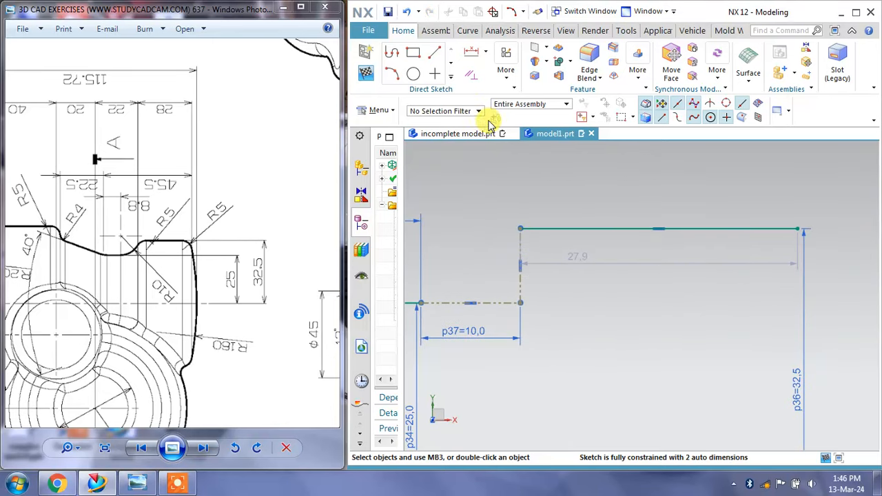
left_click(450, 75)
left_click(437, 104)
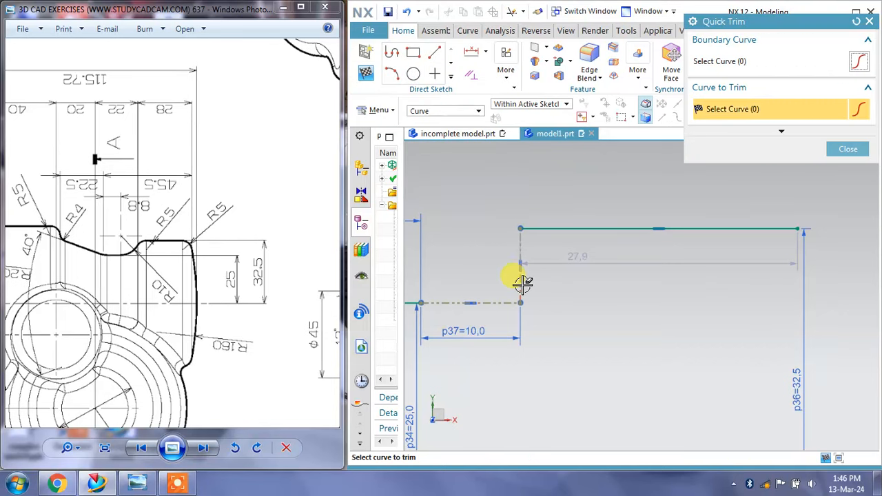
left_click(507, 301)
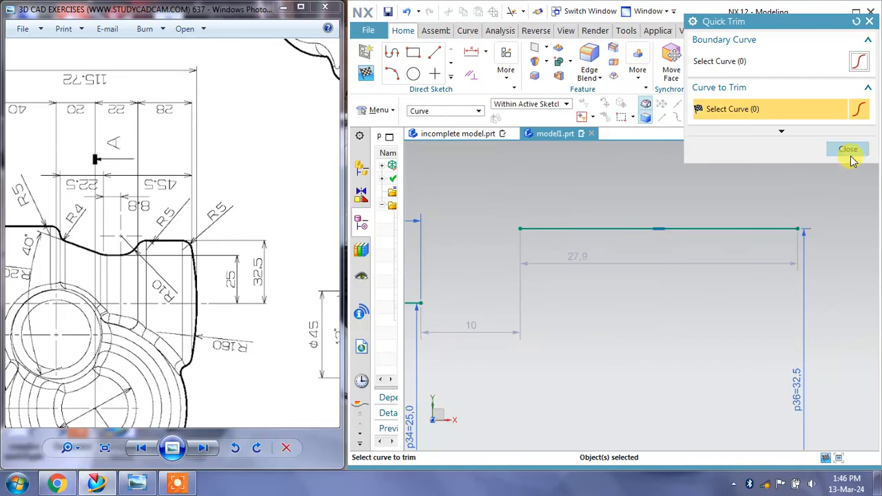
left_click(852, 160)
mouse_move(597, 240)
left_mouse_down()
mouse_move(650, 254)
mouse_move(597, 230)
mouse_move(659, 230)
left_mouse_up()
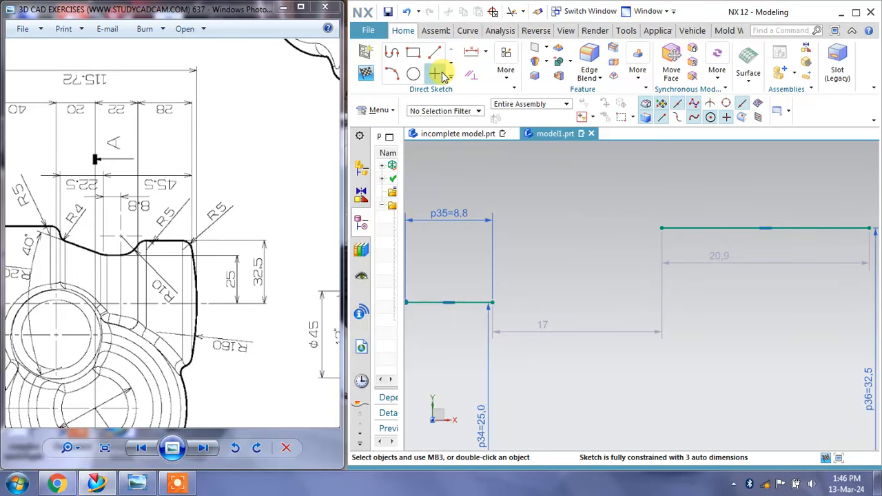
Draw a three-point arc of about 4.5 mm radius starting at the free end of the 8.8 mm horizontal line
left_click(392, 74)
left_click(491, 303)
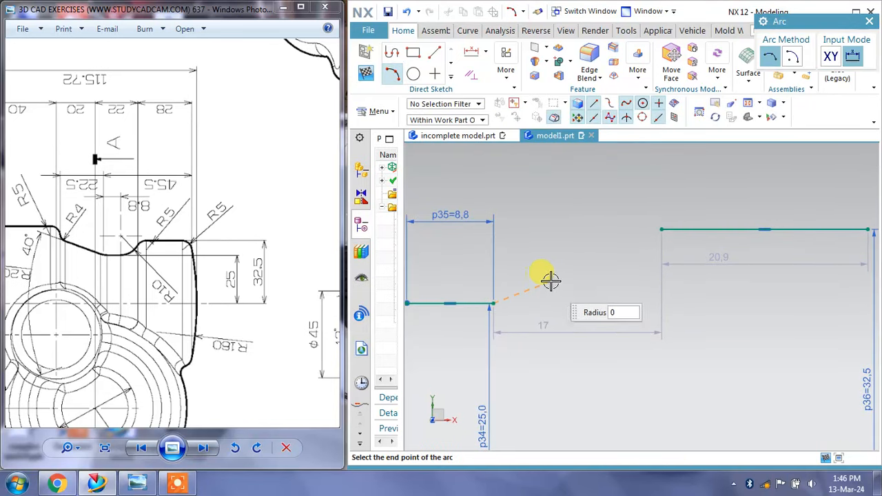
left_click(572, 279)
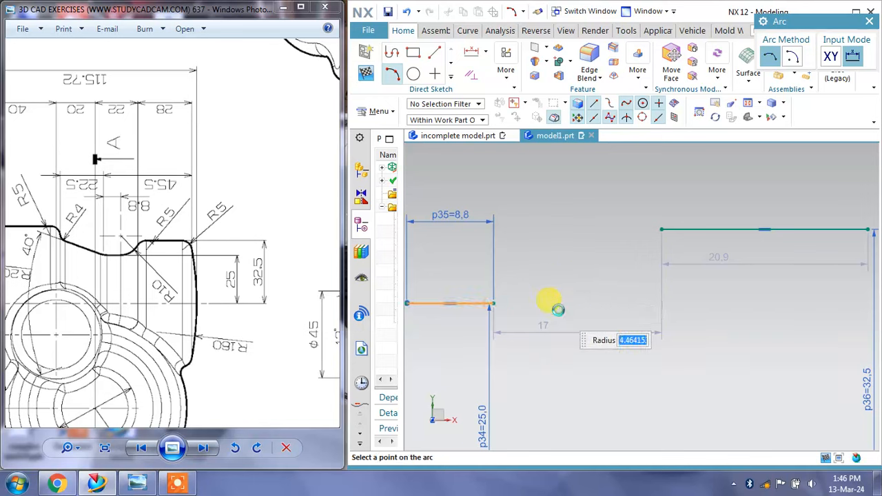
left_click(558, 310)
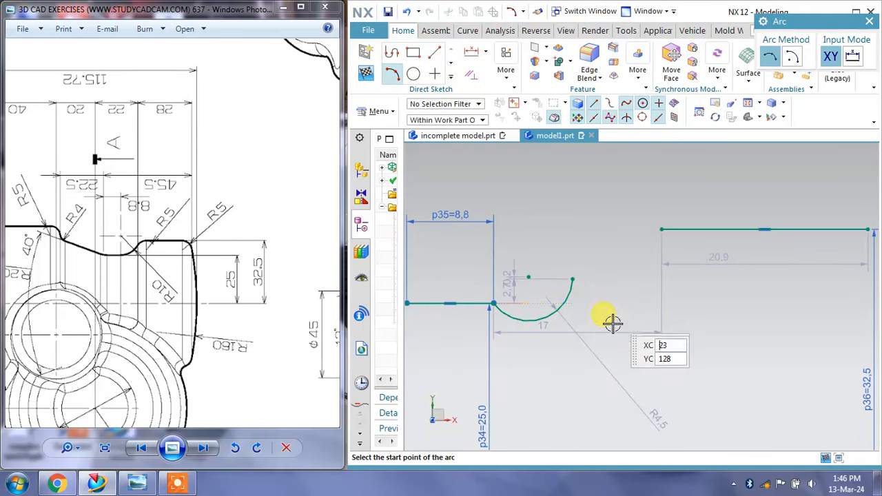
key("Escape")
Set the radius of the arc at the 8.8 mm line's end to 10 mm
double_click(699, 420)
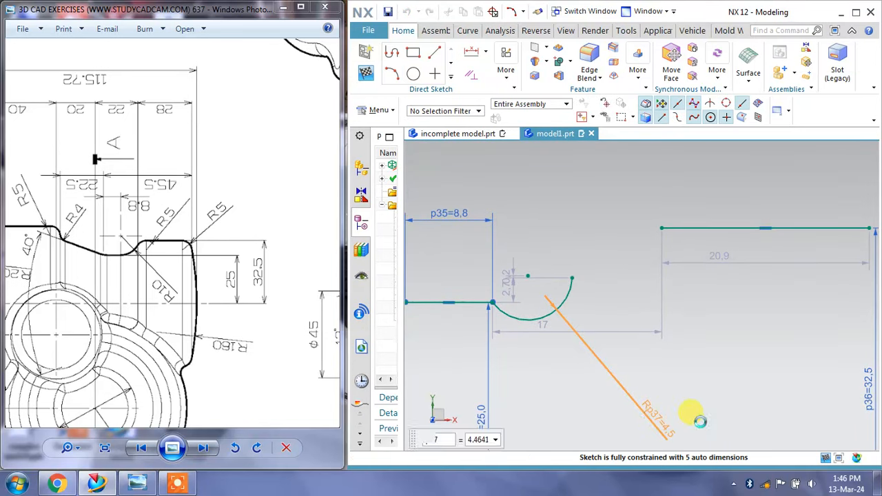
type("10")
key("Return")
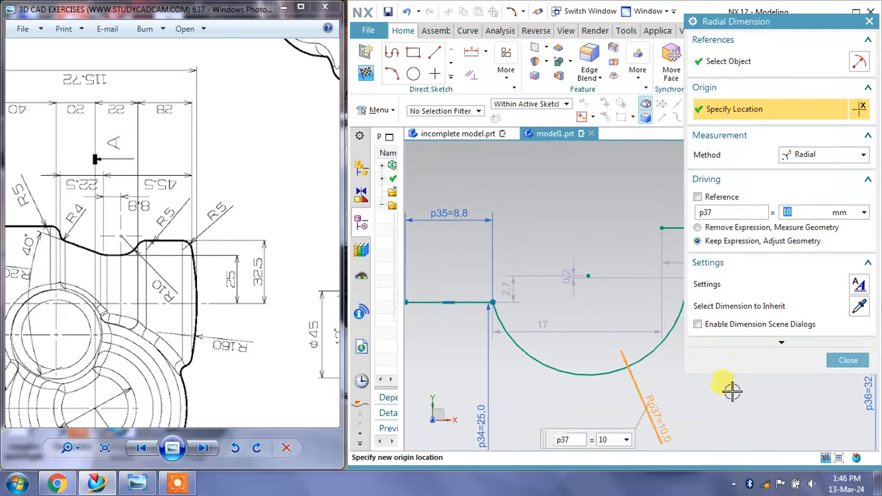
left_click(846, 361)
Shorten the arc so its free end lies about 8.2 mm below its centre, and move the centre's vertical dimension aside
mouse_move(678, 268)
left_mouse_down()
mouse_move(627, 213)
mouse_move(589, 241)
mouse_move(566, 286)
left_mouse_up()
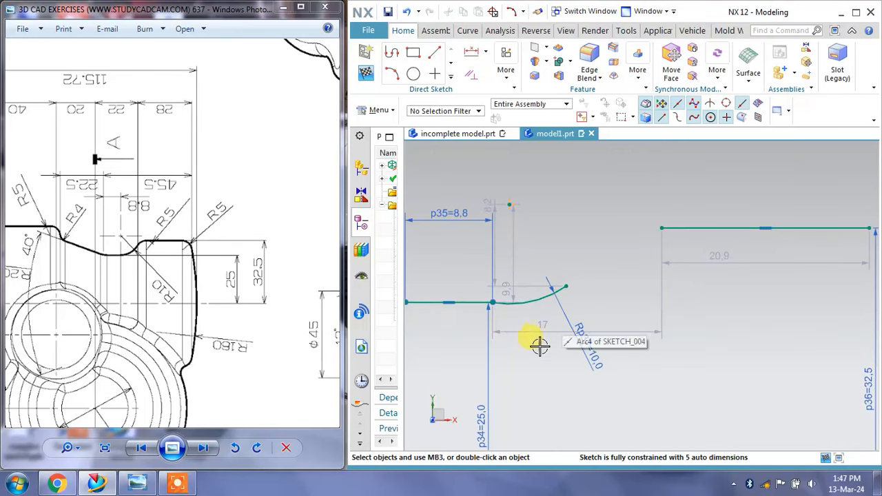
middle_click_drag(538, 350, 596, 378, "shift")
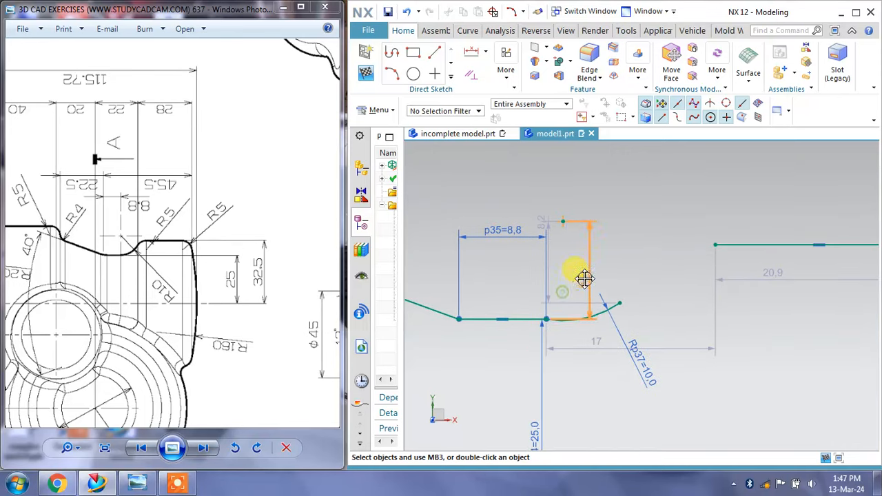
left_click_drag(585, 278, 602, 253)
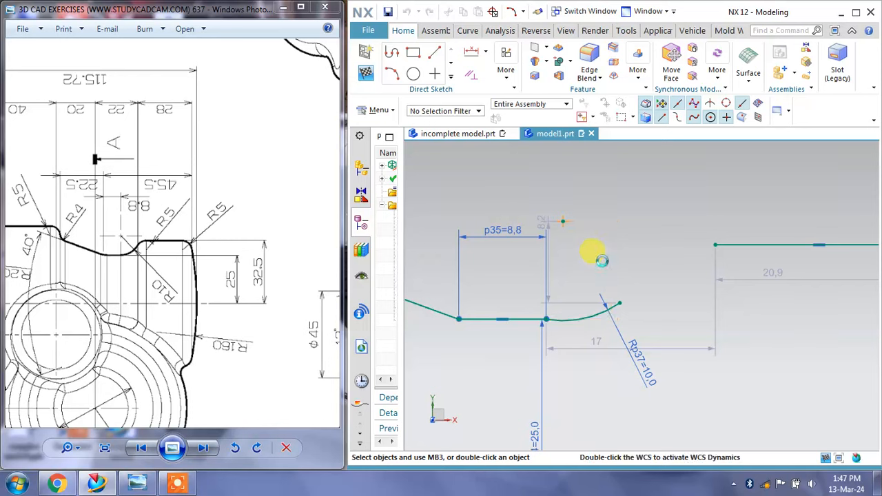
Constrain the 10 mm radius arc tangent to the 8.8 mm horizontal line
left_click(474, 79)
left_click(581, 319)
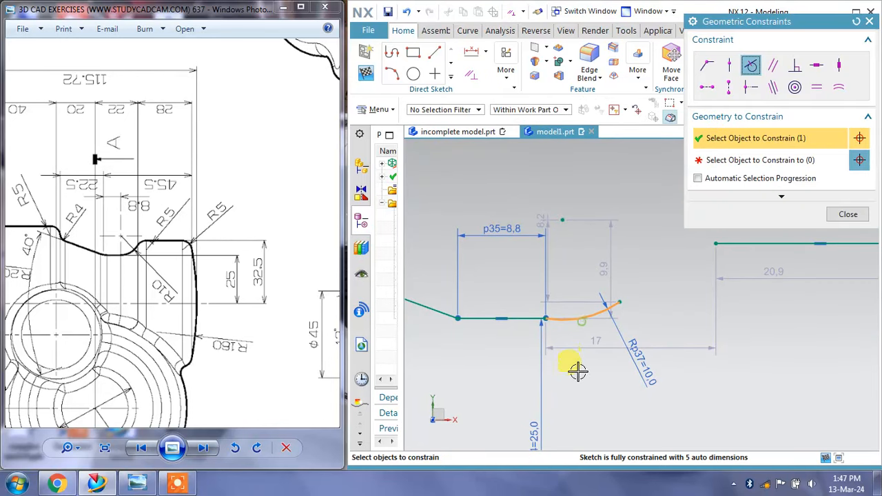
middle_click(534, 339)
left_click(527, 321)
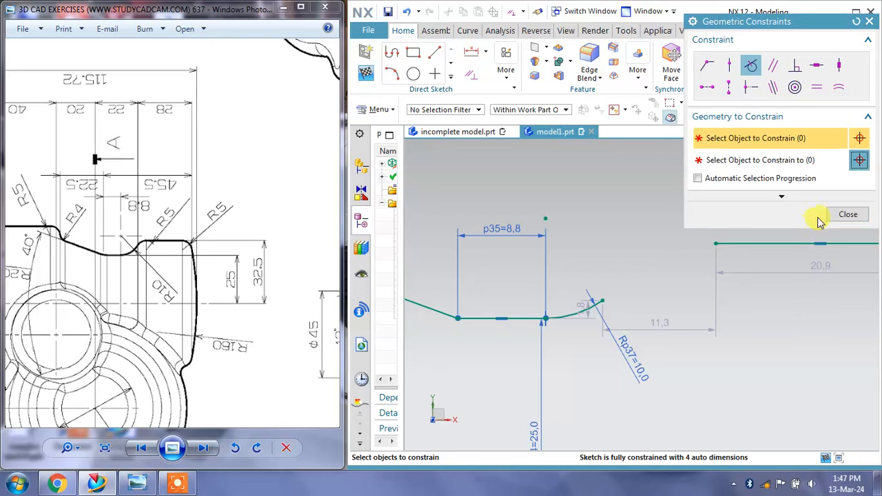
left_click(848, 215)
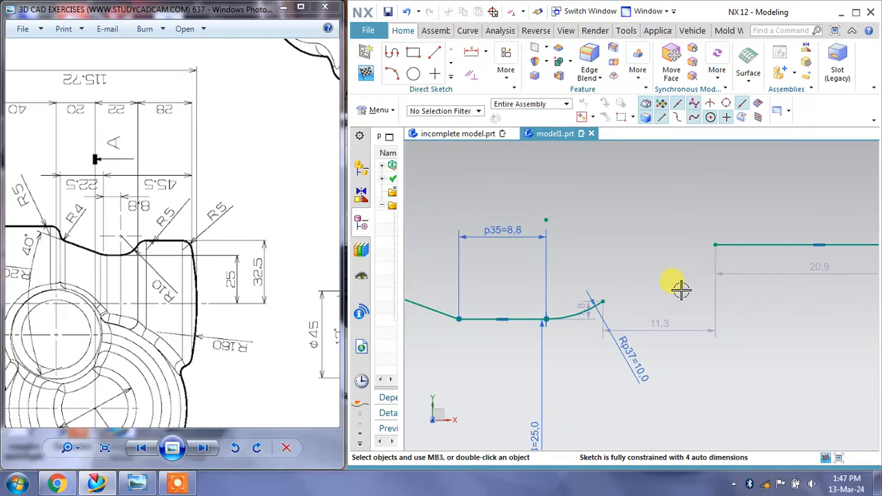
Extend the 10 mm arc's free end and connect it to the upper horizontal line with a three-point arc of about 9.6 mm radius
left_click_drag(605, 302, 625, 282)
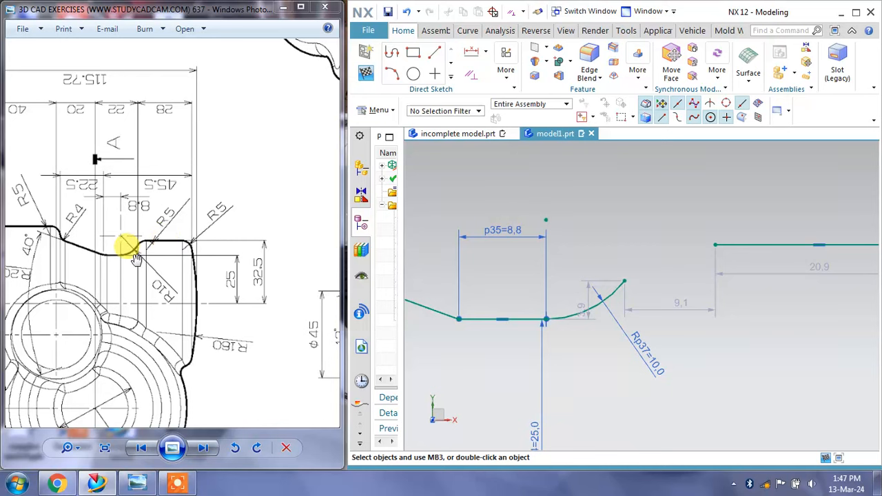
left_click(392, 73)
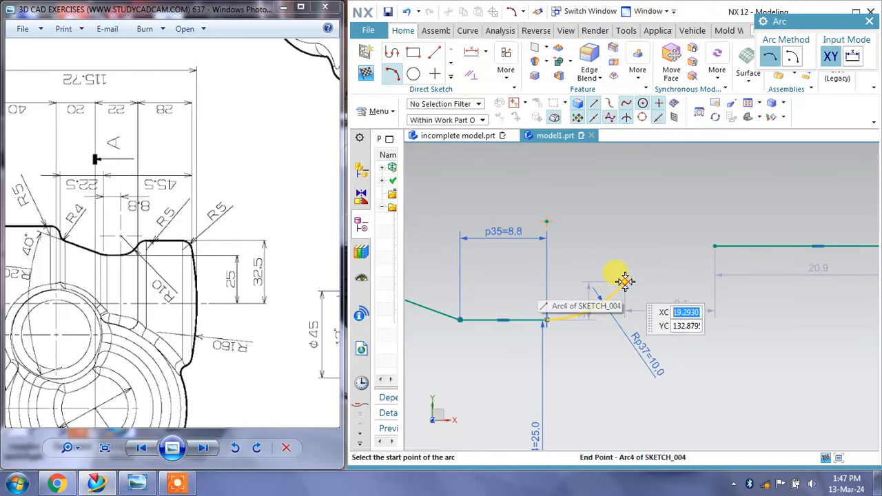
left_click(624, 282)
left_click(710, 247)
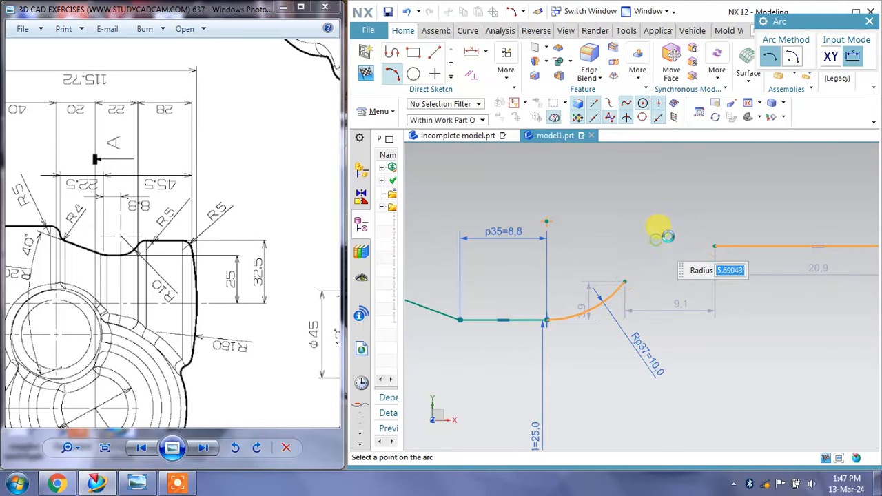
left_click(674, 229)
key("Escape")
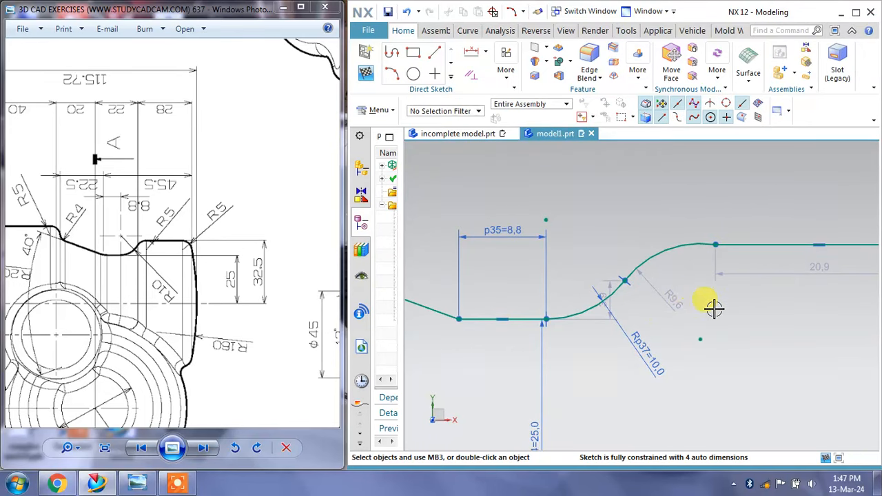
Set the radius of the arc joining the 10 mm arc to the upper horizontal line to 5 mm
double_click(671, 296)
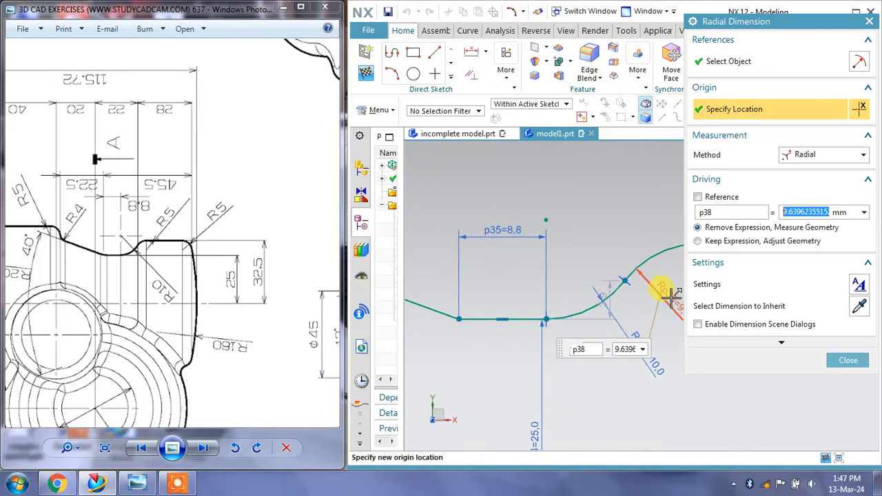
type("5")
key("Return")
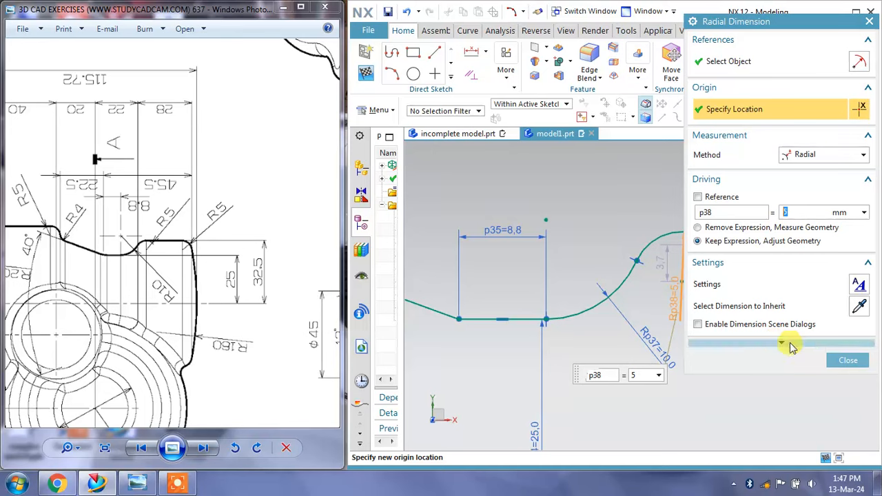
left_click(837, 363)
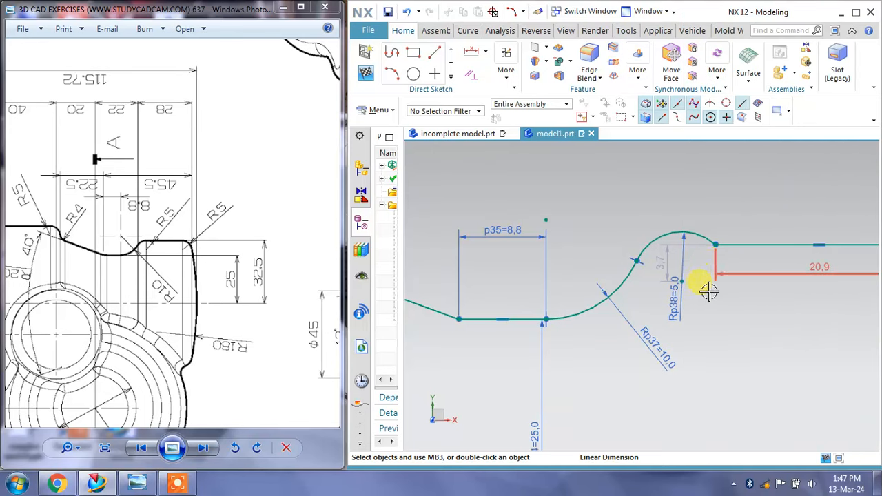
Constrain the 5 mm connecting arc tangent to the upper horizontal line and to the 10 mm arc
left_click(470, 77)
left_click(745, 243)
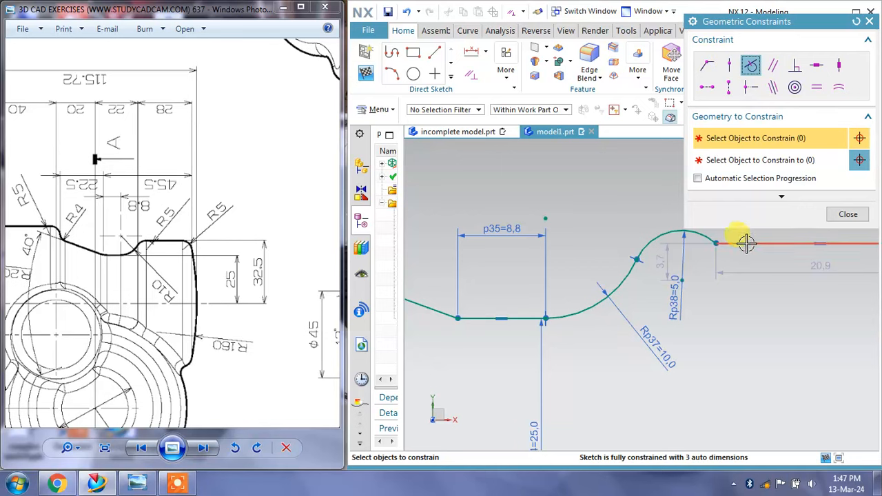
left_click(666, 234)
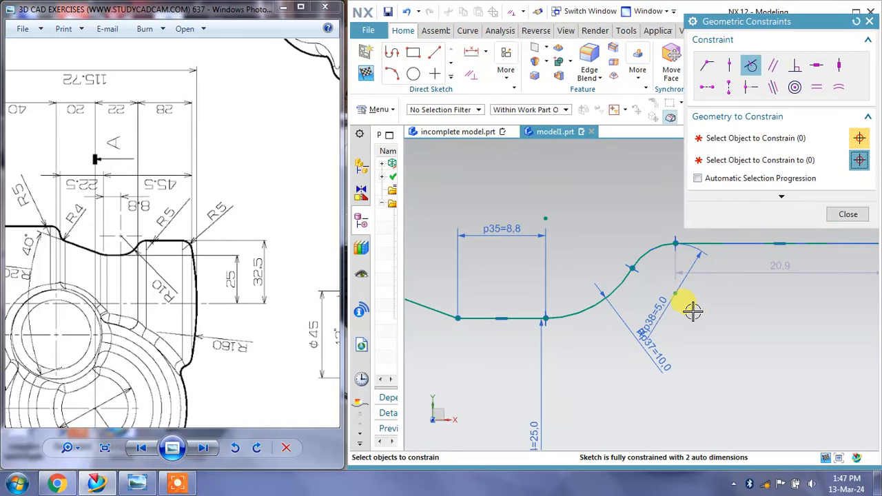
left_click(622, 282)
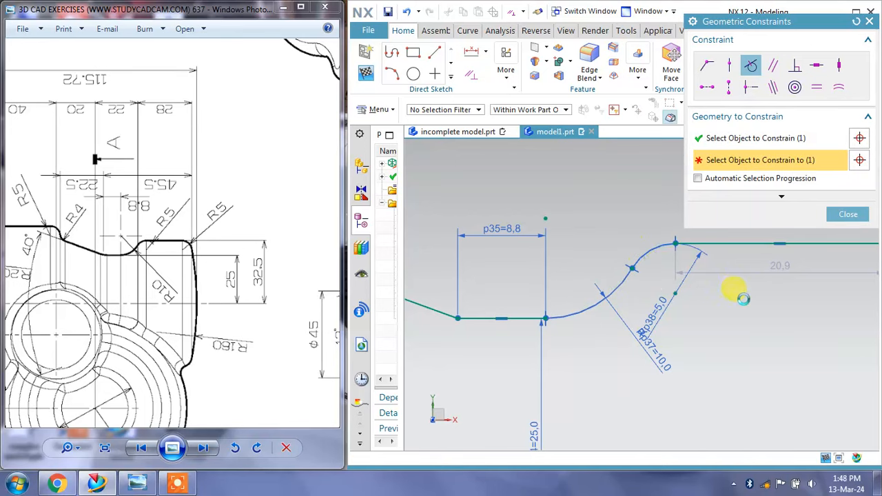
left_click(626, 257)
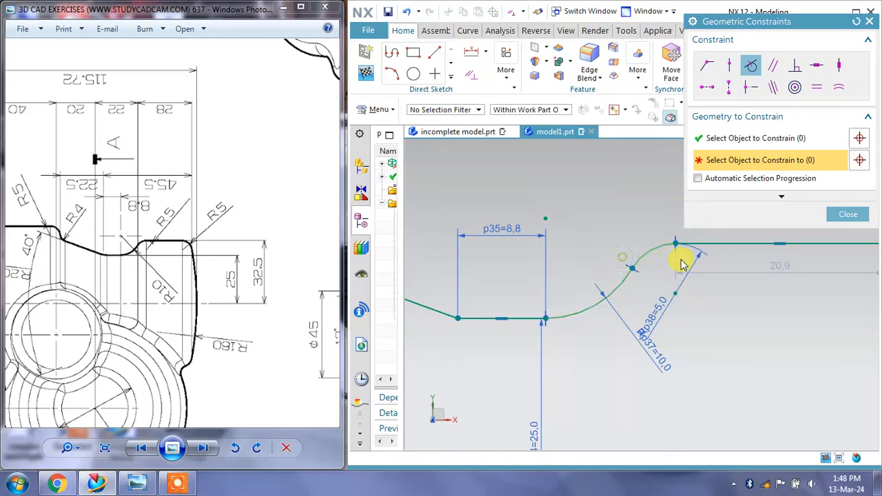
left_click(831, 216)
Move the upper horizontal line's length dimension above the line
scroll(631, 261, "down", 1)
scroll(631, 260, "down", 2)
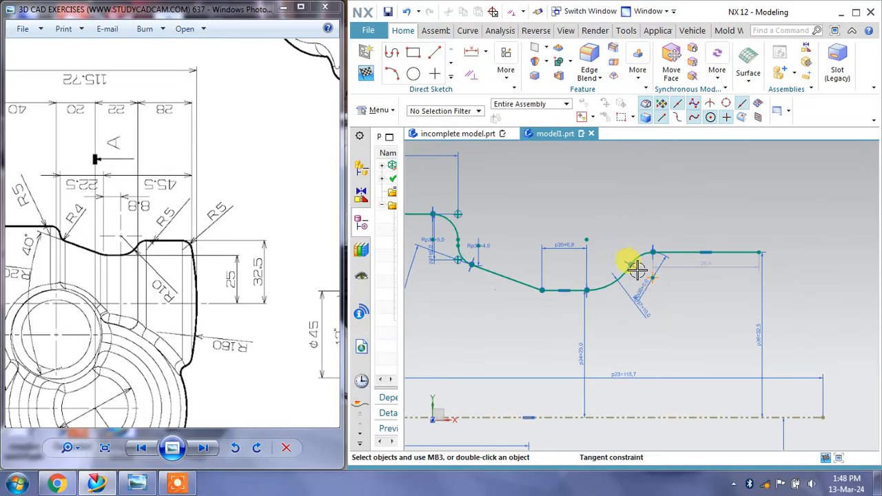
mouse_move(722, 277)
left_mouse_down()
mouse_move(703, 240)
mouse_move(708, 213)
left_mouse_up()
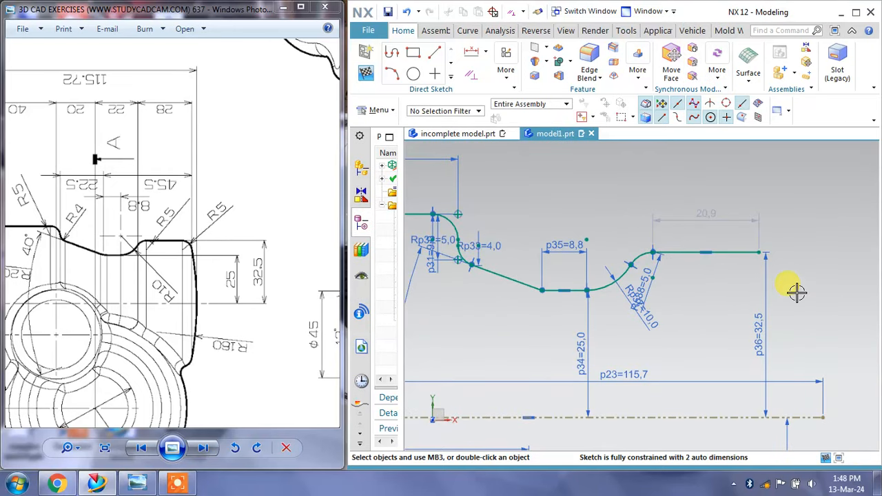
mouse_move(688, 287)
middle_mouse_down("shift")
mouse_move(861, 296)
mouse_move(650, 255)
middle_mouse_up("shift")
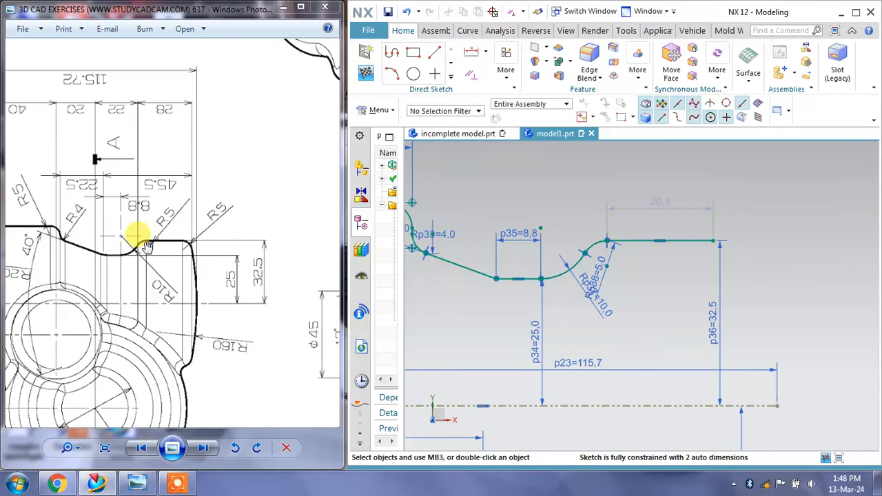
Rotate the reference drawing clockwise to upright and examine the enlarged side profile's dimensions
left_click(177, 488)
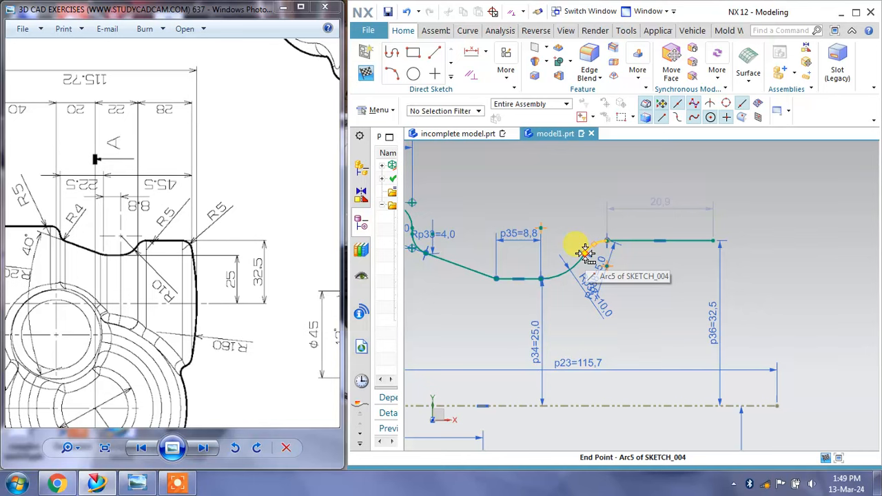
left_click_drag(582, 252, 585, 254)
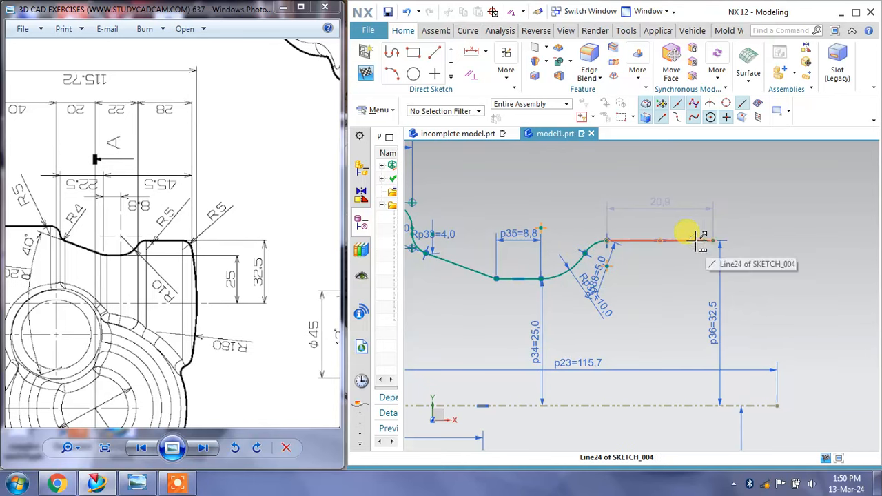
left_click(258, 448)
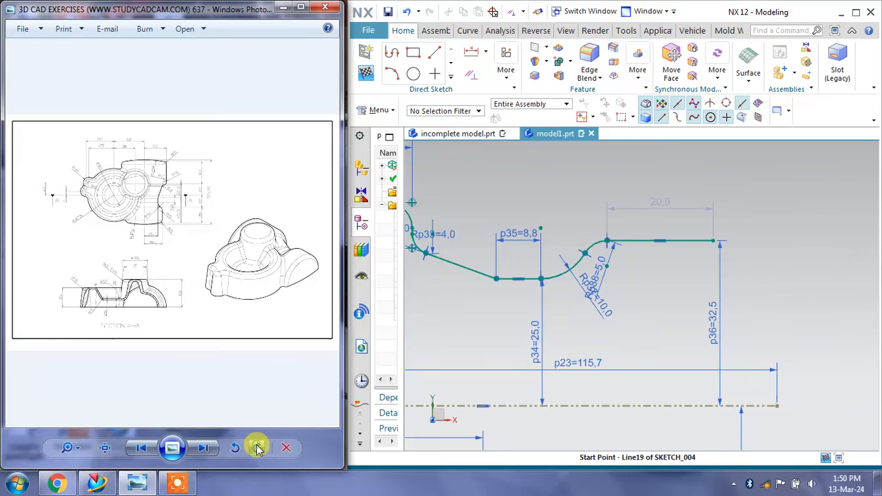
scroll(162, 207, "up", 3)
left_click_drag(148, 205, 164, 245)
mouse_move(308, 242)
left_mouse_down()
mouse_move(232, 249)
mouse_move(242, 254)
left_mouse_up()
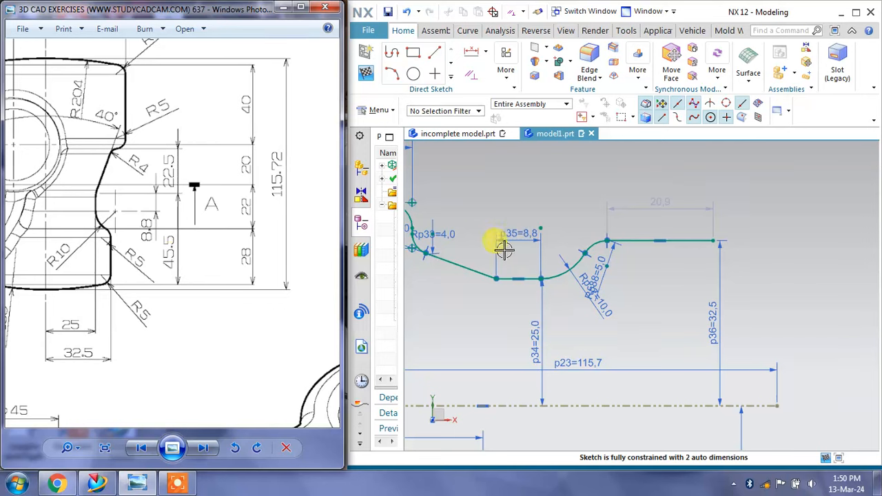
Dimension the horizontal distance from the junction of the 10 mm and 5 mm arcs to the upper line's free end as 28 mm
left_click(472, 52)
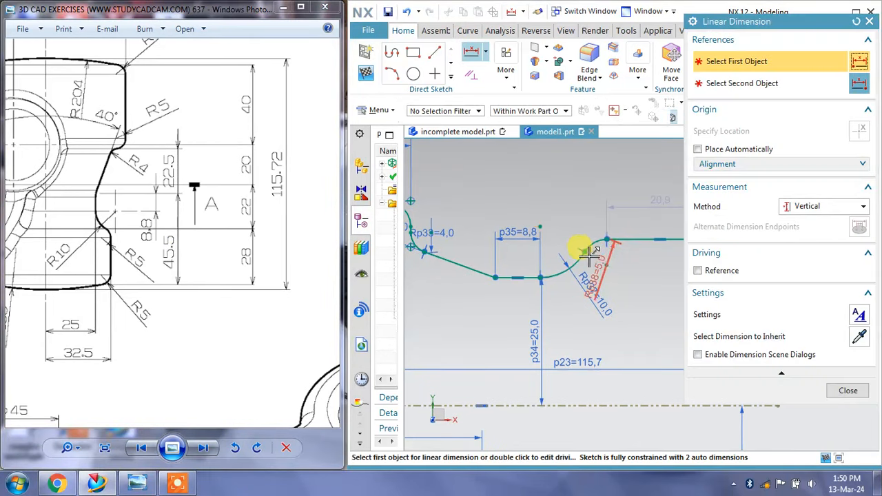
left_click(609, 268)
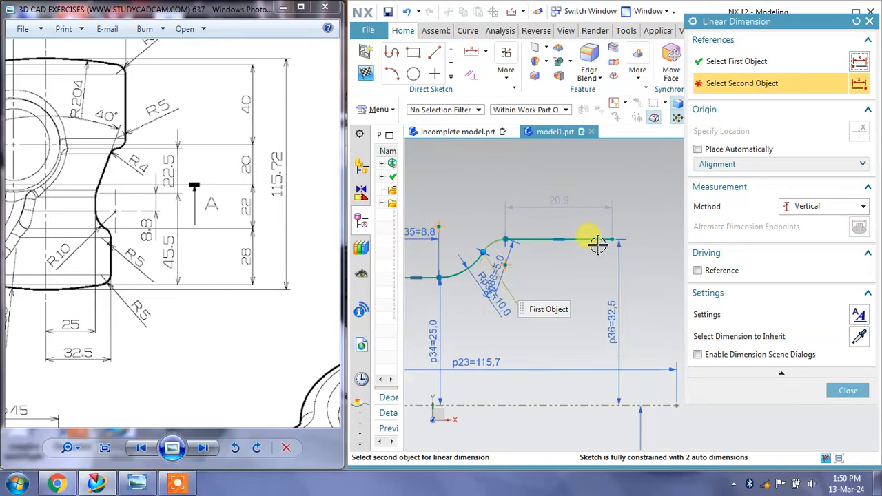
left_click(569, 195)
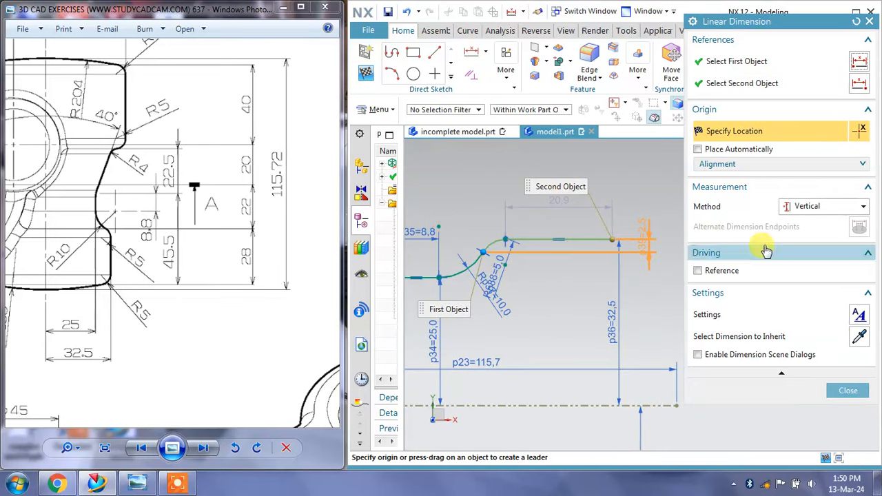
left_click(793, 207)
left_click(801, 231)
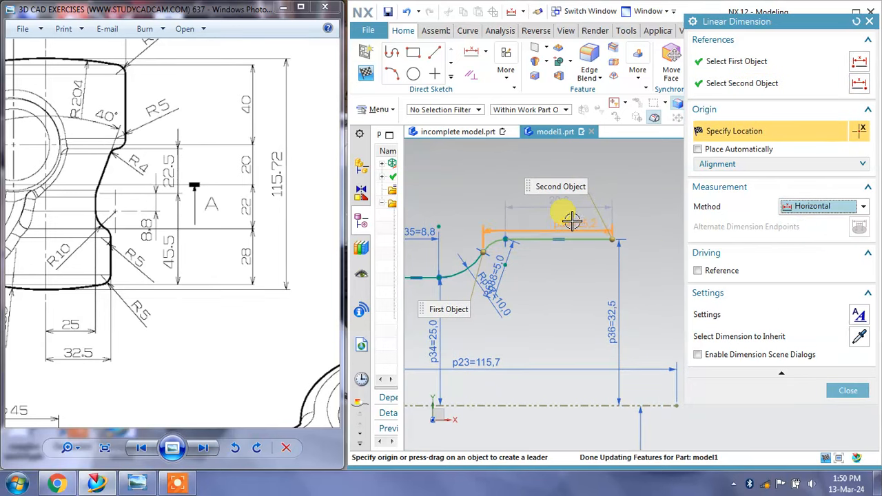
left_click(586, 221)
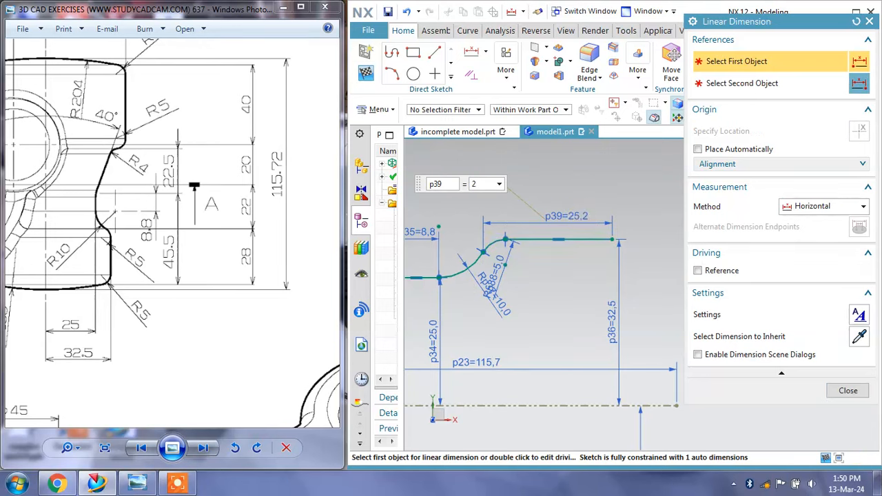
type("28")
key("Return")
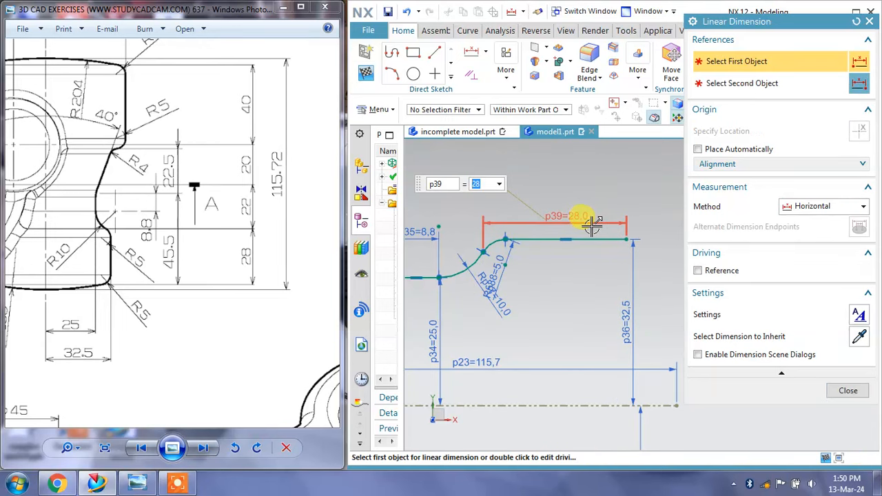
left_click(850, 390)
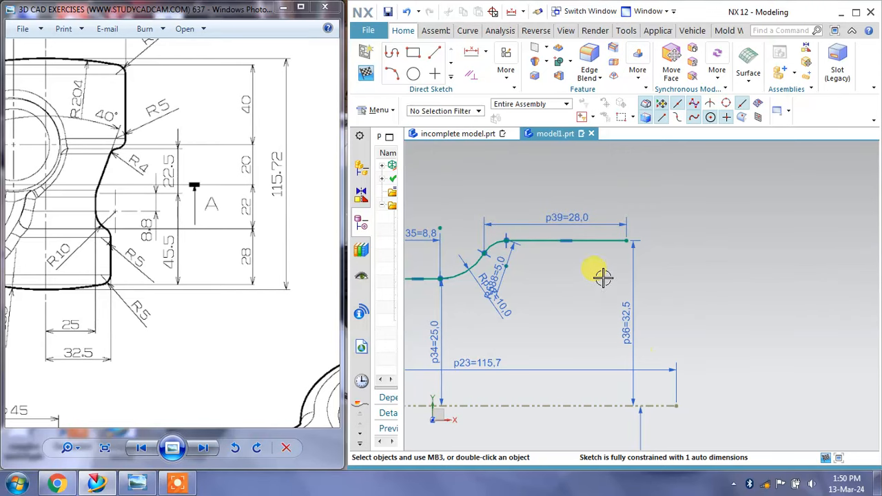
Draw a three-point arc of about 60.4 mm radius from the centreline's end to the upper horizontal line's free end
mouse_move(603, 277)
middle_mouse_down("shift")
mouse_move(656, 290)
mouse_move(702, 260)
middle_mouse_up("shift")
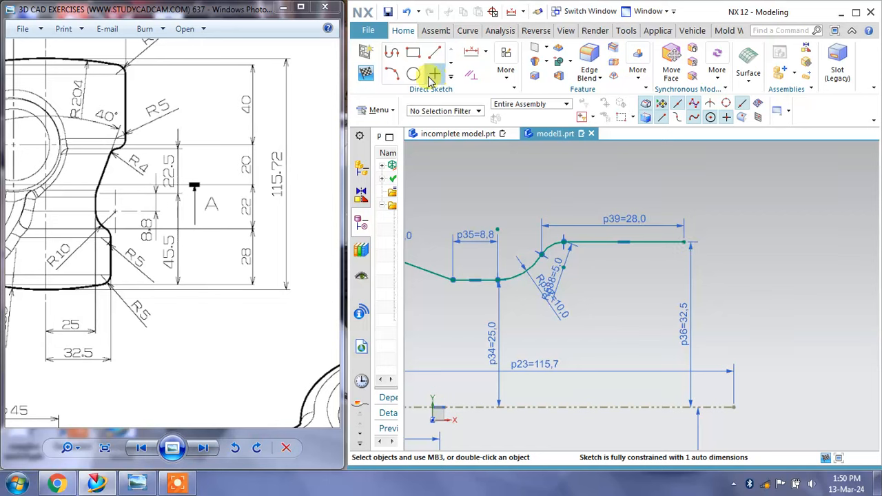
left_click(400, 76)
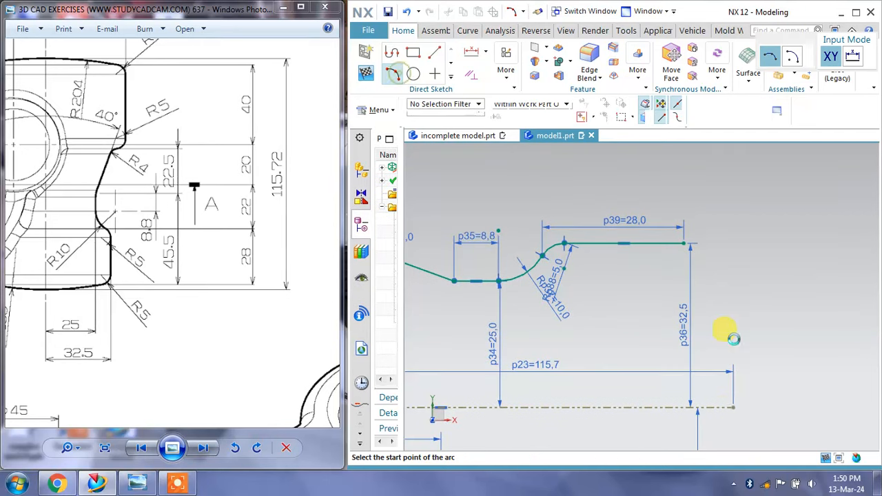
left_click(732, 407)
left_click(684, 243)
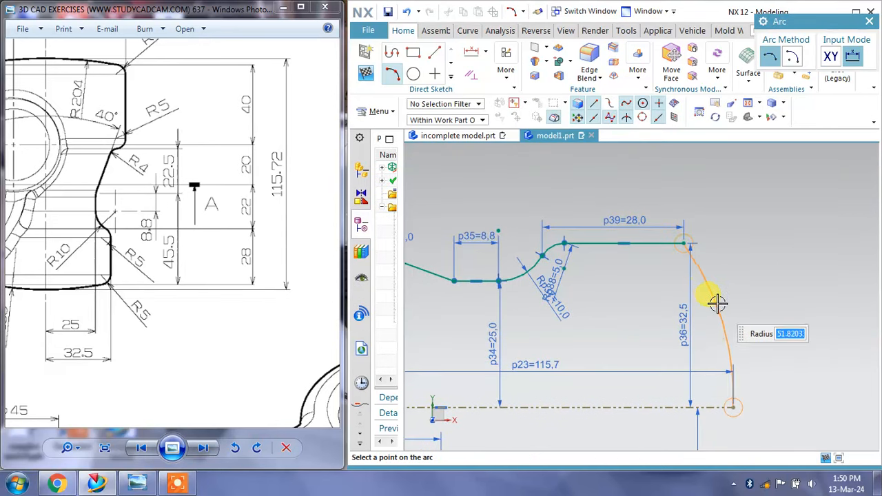
left_click(713, 304)
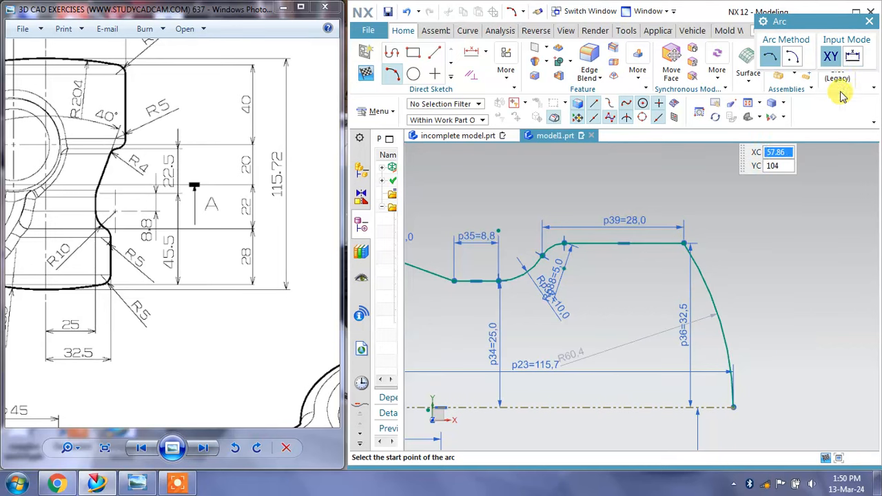
left_click(870, 22)
Set the radius of the end arc between the centreline and the upper horizontal line to 160 mm
middle_click_drag(775, 349, 778, 297, "shift")
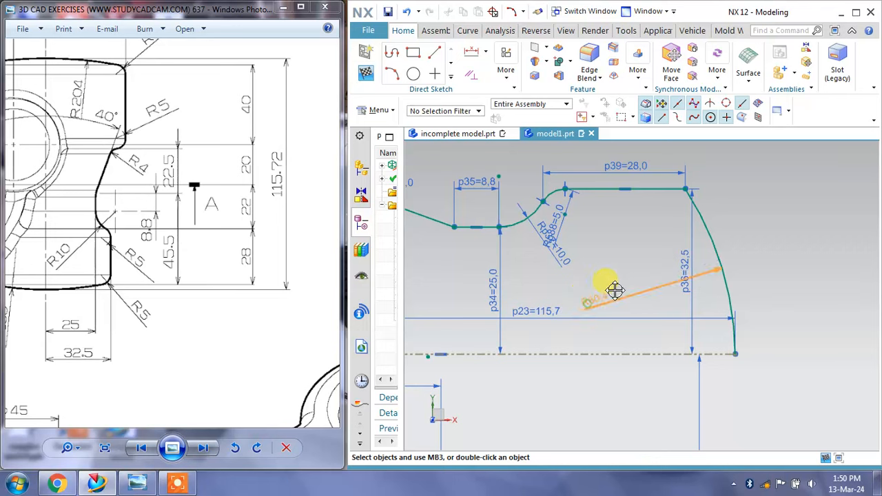
left_click_drag(71, 335, 133, 326)
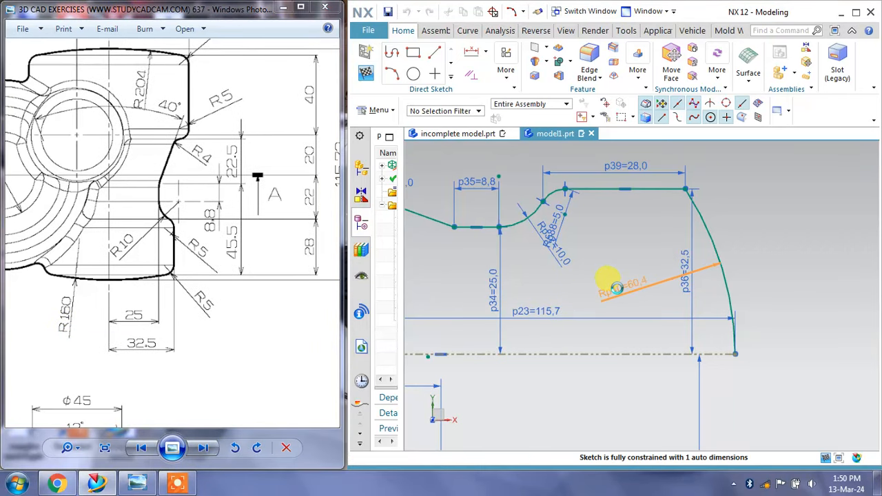
double_click(617, 287)
type("160")
key("Return")
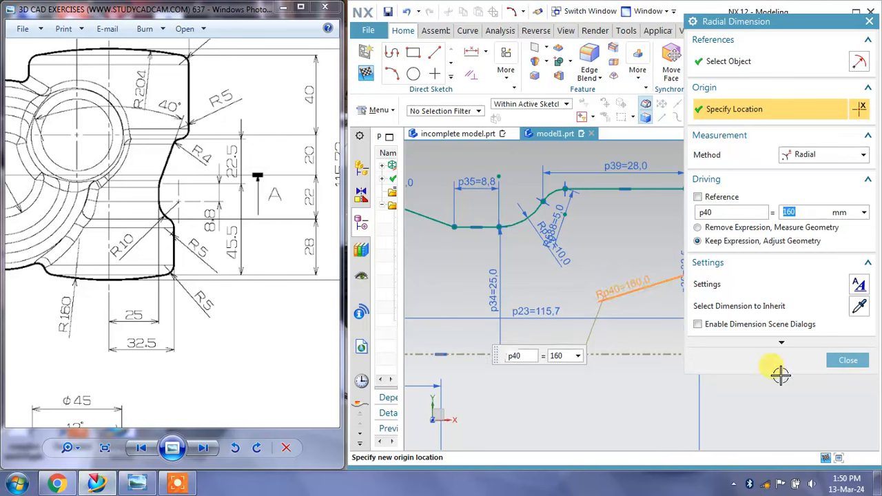
left_click(842, 360)
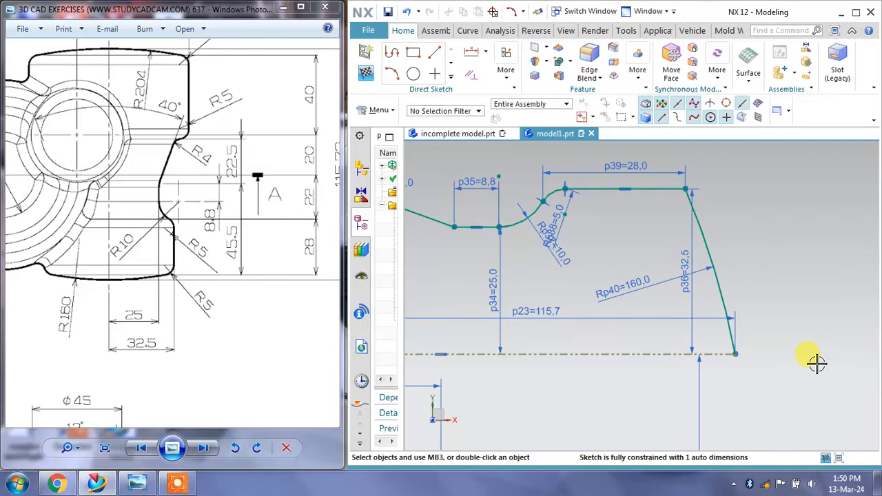
Draw a vertical line about 13 mm long downwards from the 160 mm arc's end on the centreline
left_click(435, 53)
left_click(735, 355)
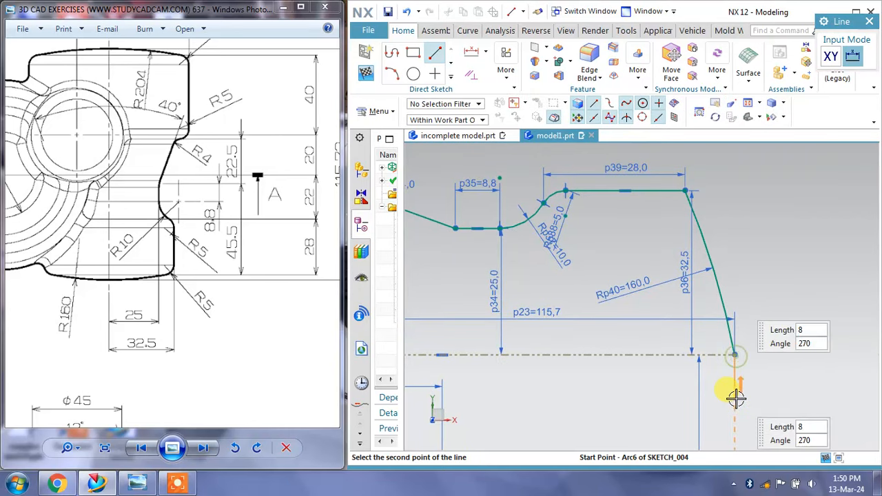
left_click(735, 420)
key("Escape")
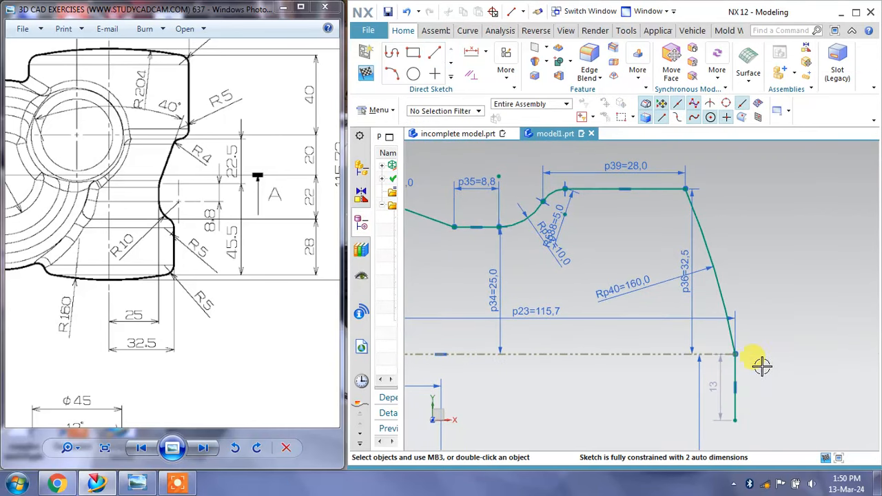
Convert the 13 mm vertical line at the profile's end to reference and constrain the 160 mm arc tangent to it
right_click_drag(736, 369, 759, 387)
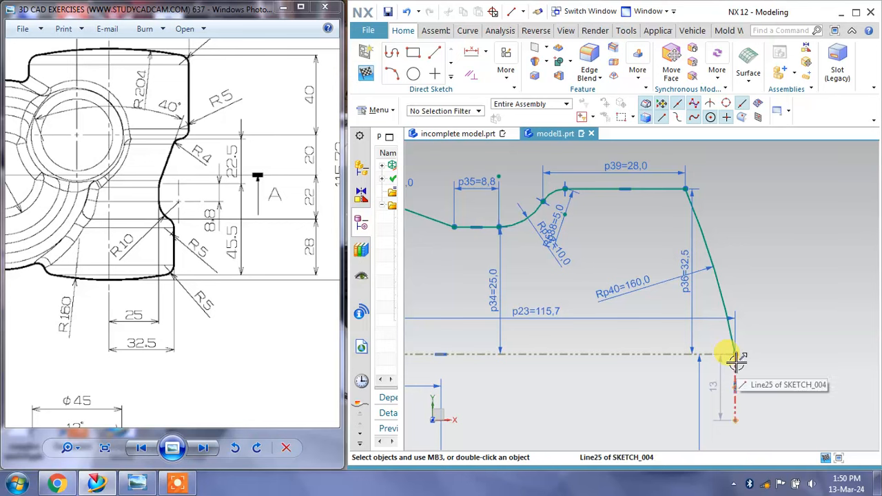
left_click(453, 79)
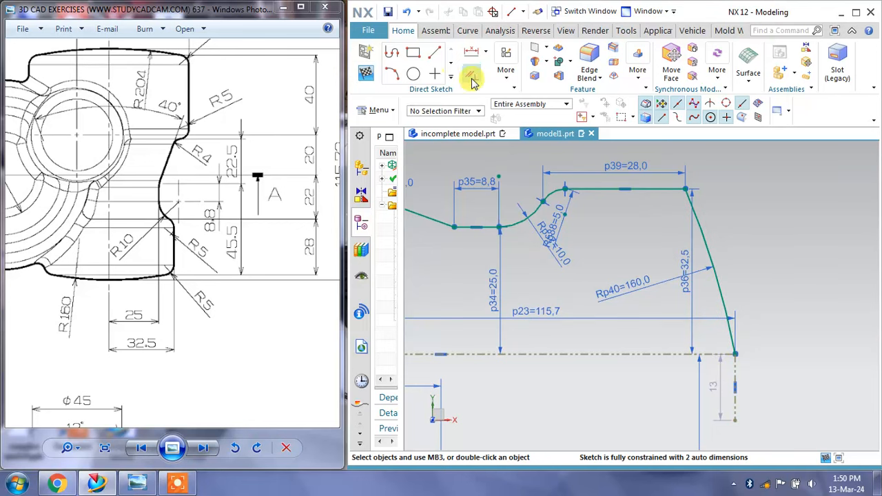
middle_click_drag(669, 218, 574, 241, "shift")
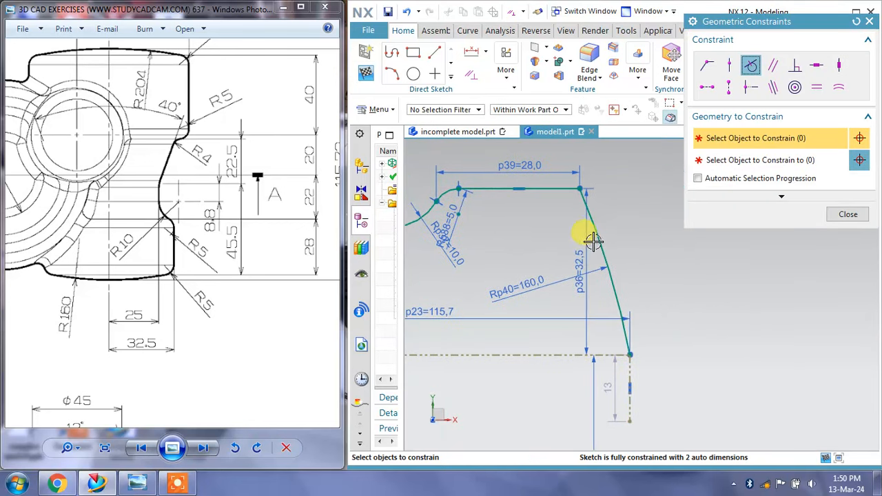
left_click(591, 234)
scroll(676, 269, "up", 1)
left_click(621, 388)
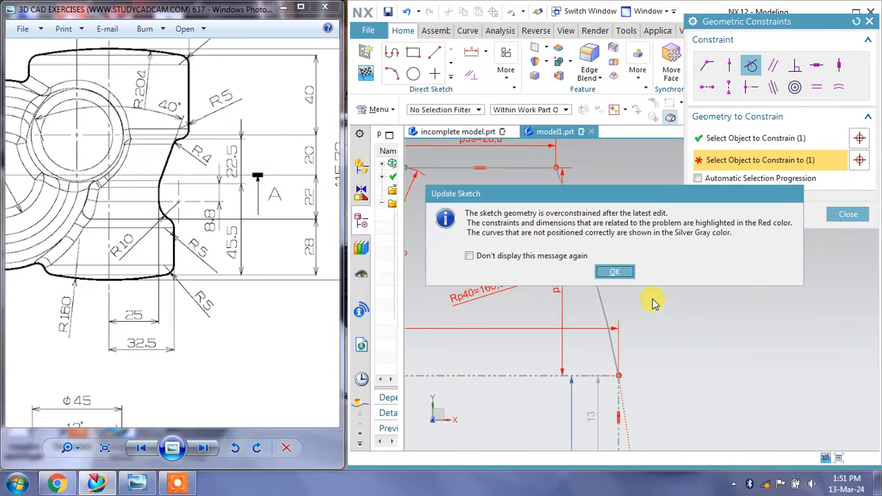
left_click(615, 272)
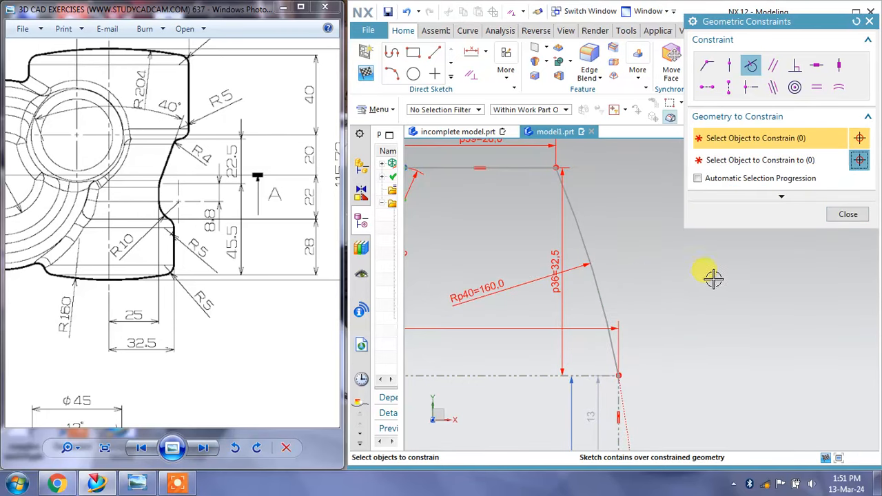
left_click(848, 217)
Move the 32.5 mm height dimension aside and delete the upper line's 28 mm horizontal dimension
scroll(733, 250, "down", 2)
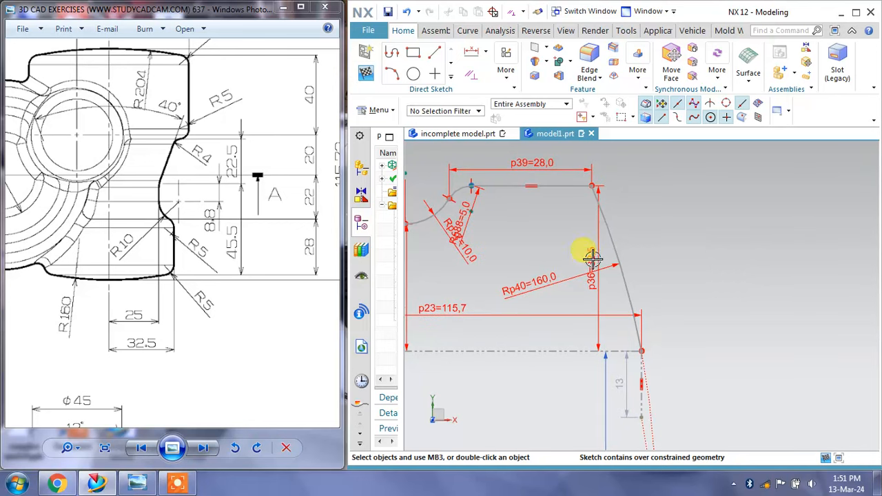
left_click_drag(592, 258, 619, 247)
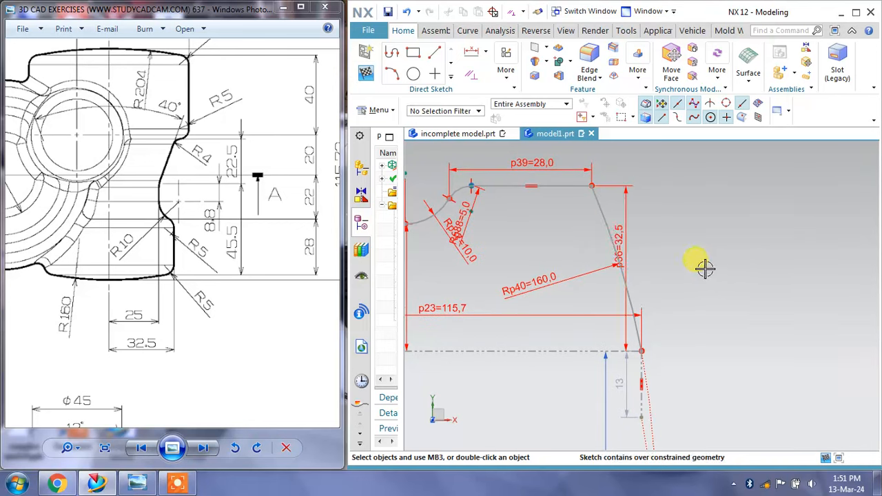
right_click(552, 165)
left_click(602, 353)
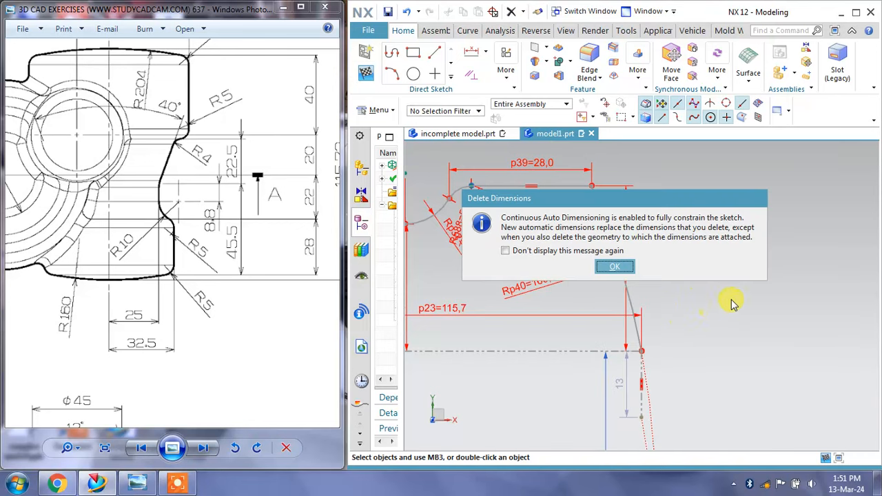
left_click(615, 267)
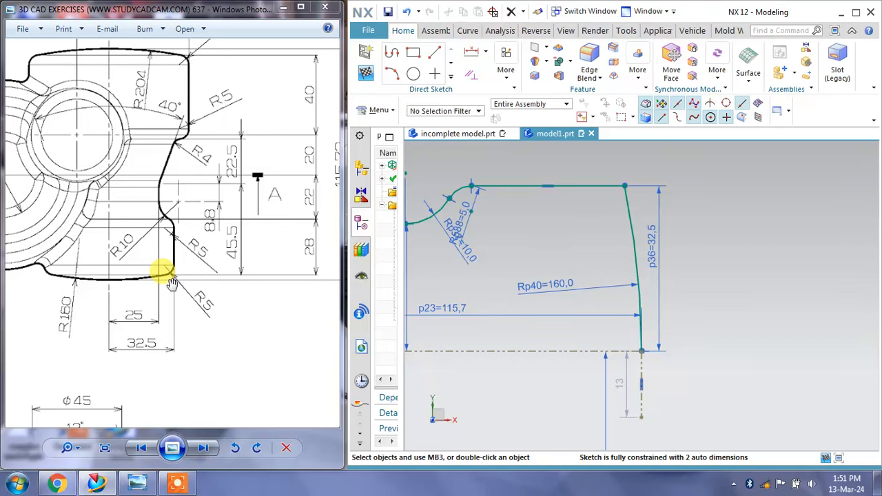
Add a 5 mm fillet at the corner between the upper horizontal line and the 160 mm arc
left_click_drag(258, 243, 205, 269)
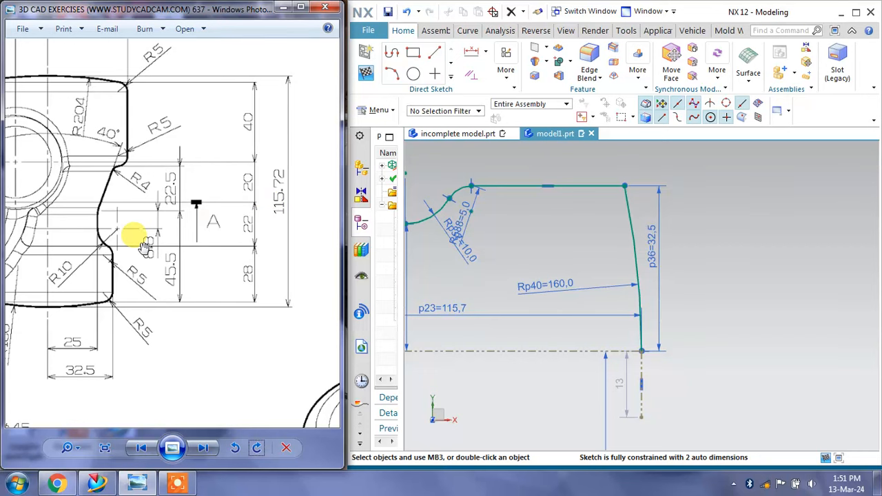
left_click_drag(104, 261, 139, 262)
mouse_move(472, 293)
middle_mouse_down("shift")
mouse_move(729, 312)
mouse_move(524, 288)
middle_mouse_up("shift")
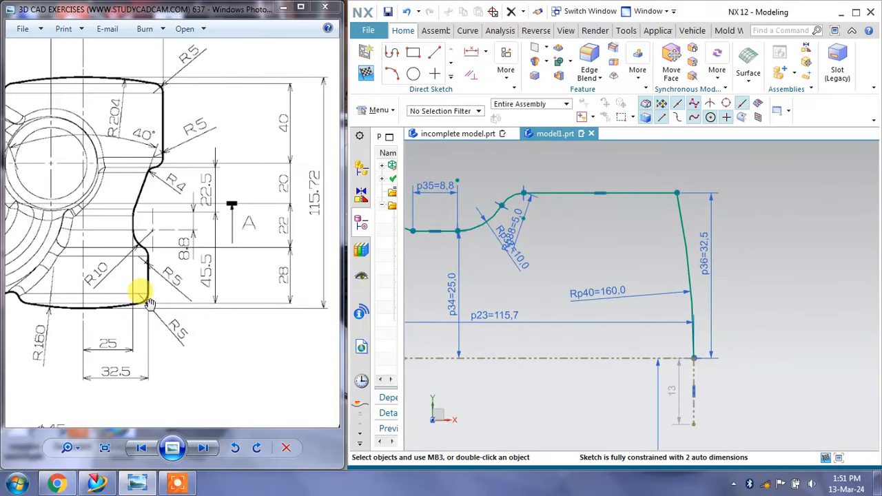
left_click(506, 69)
left_click(415, 100)
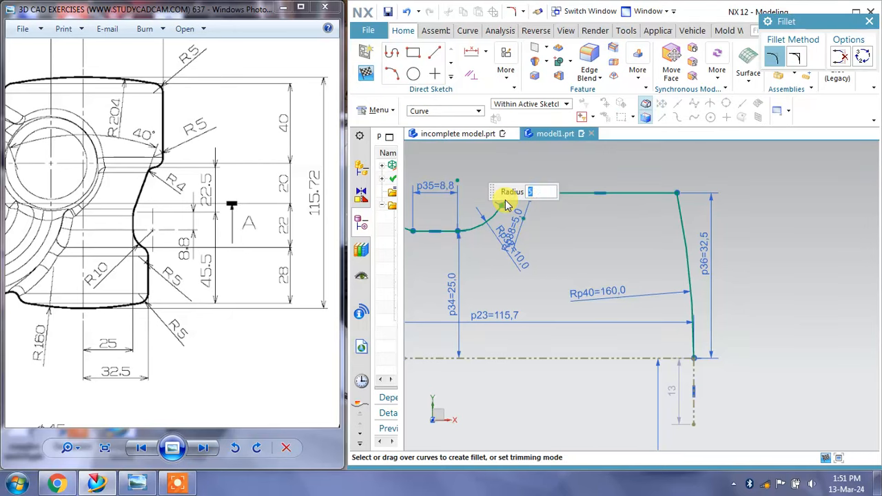
left_click(677, 201)
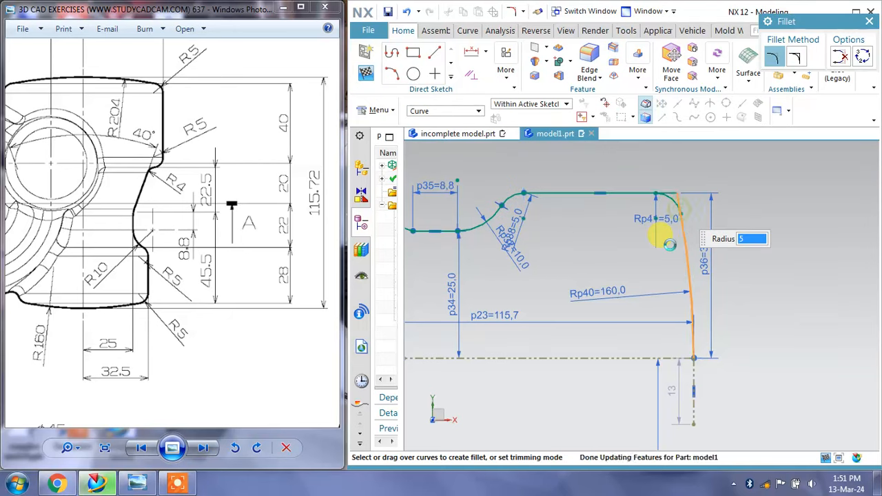
Fillet the corner between the 204 mm arc and its adjoining horizontal line with a 5 mm radius
scroll(670, 248, "down", 3)
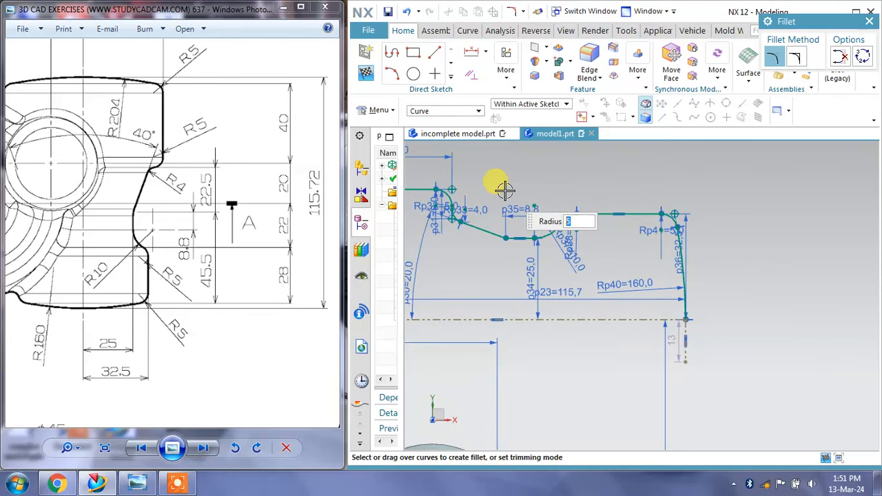
middle_click_drag(506, 190, 683, 204, "shift")
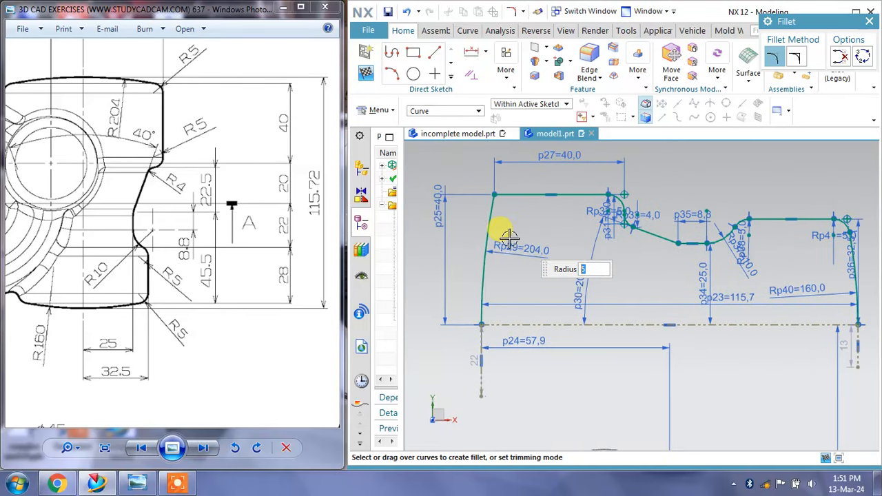
left_click(493, 203)
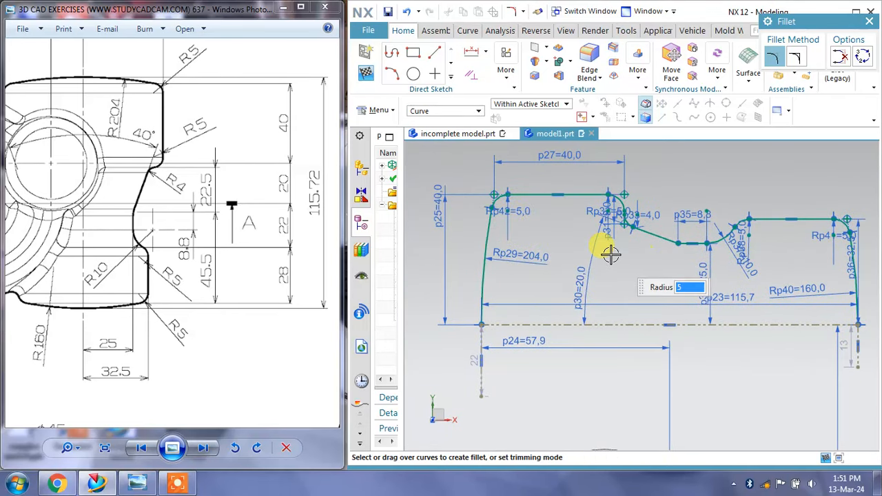
left_click(718, 255)
key("Escape")
Close the profile with a line along the centreline between the lower ends of the 204 mm and 160 mm arcs, and finish the sketch
scroll(817, 217, "up", 3)
scroll(639, 182, "down", 2)
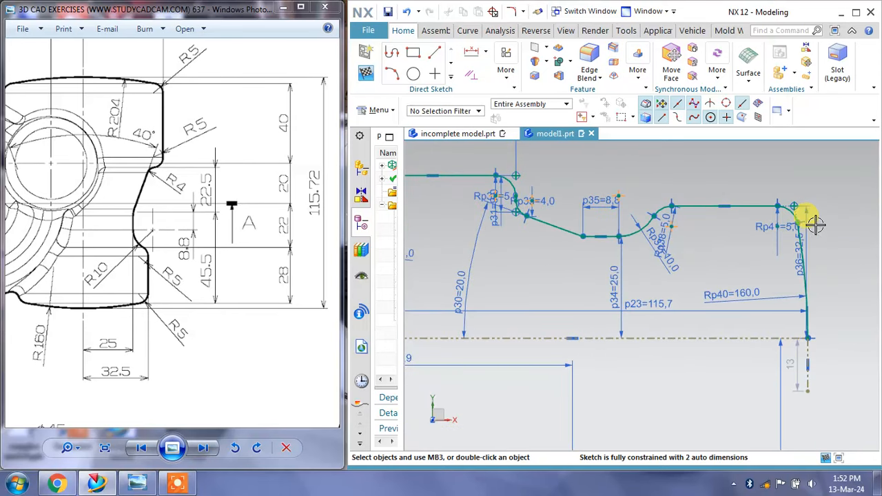
middle_click_drag(823, 229, 797, 166, "shift")
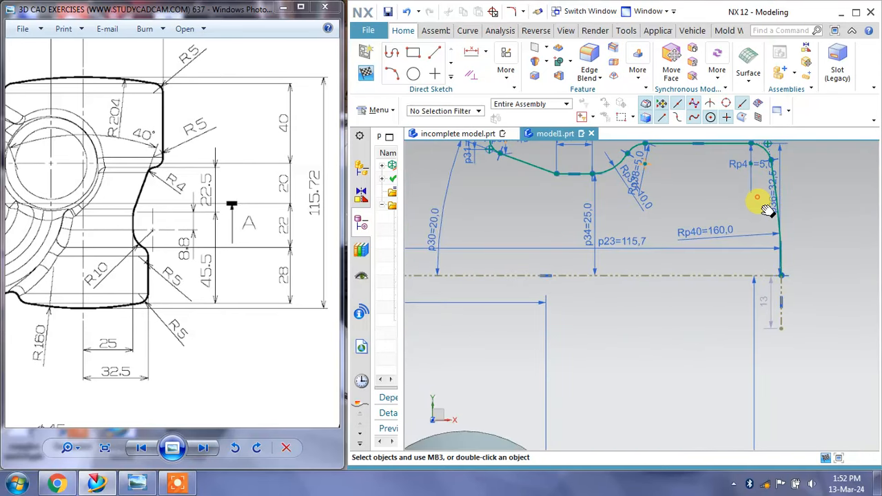
middle_click_drag(765, 208, 771, 274, "shift")
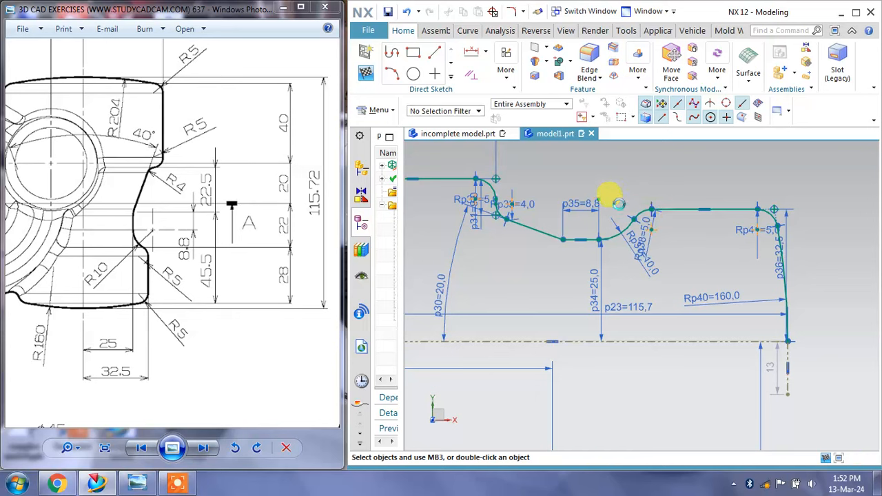
scroll(699, 198, "down", 2)
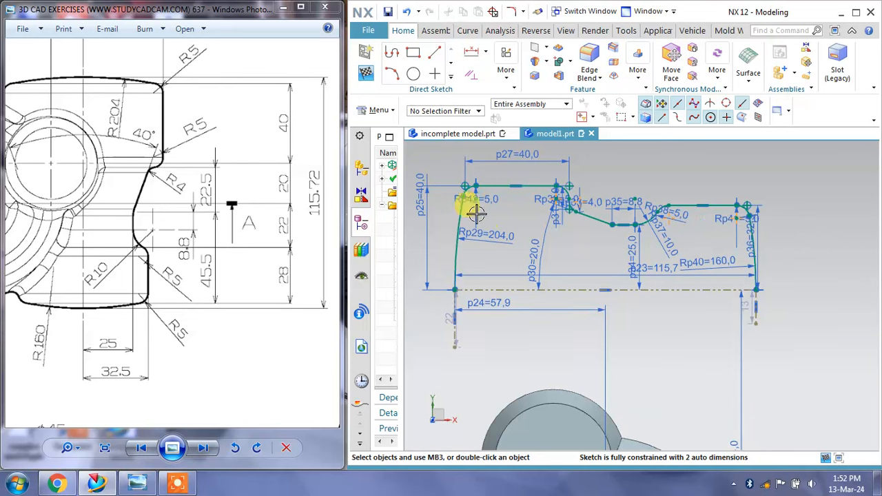
left_click(436, 59)
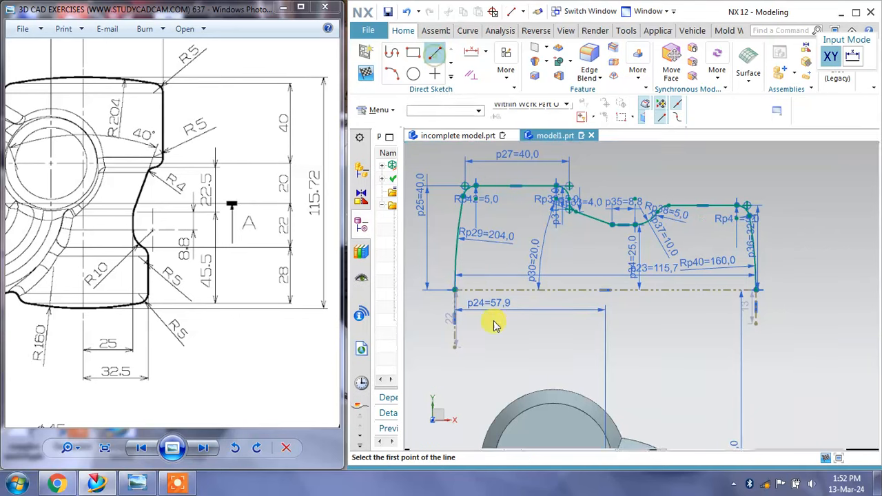
left_click(456, 291)
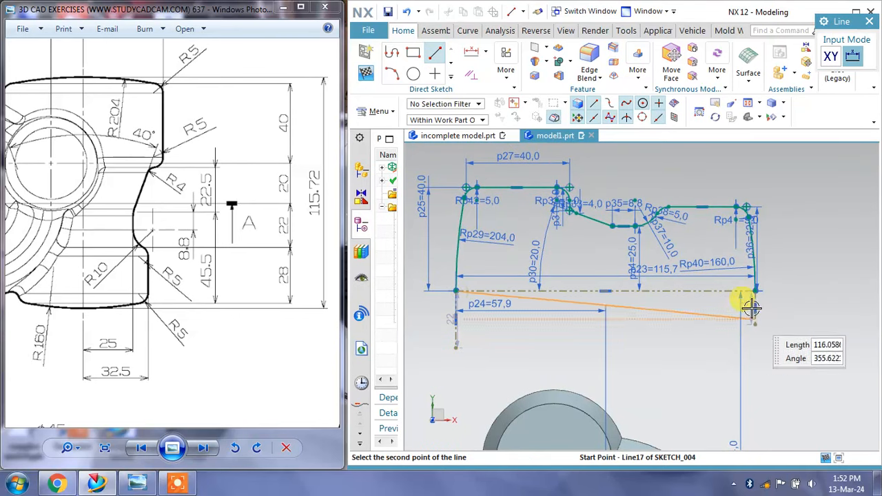
left_click(815, 295)
left_click(872, 24)
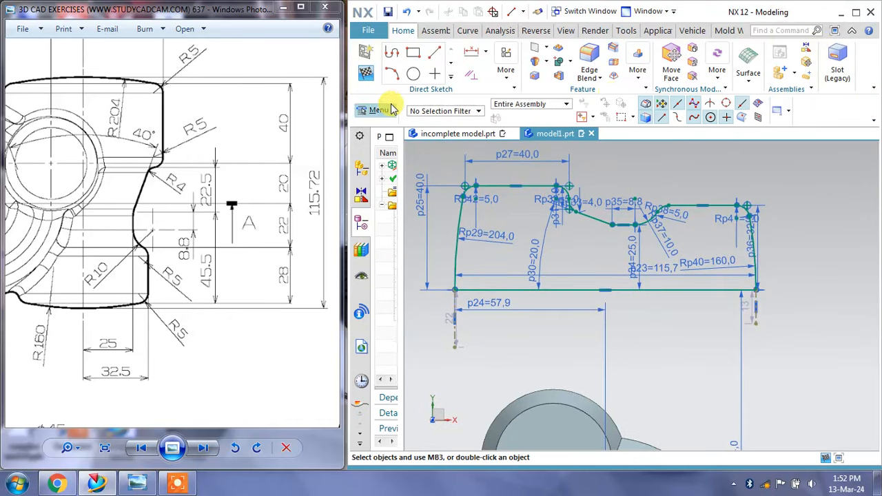
left_click(365, 73)
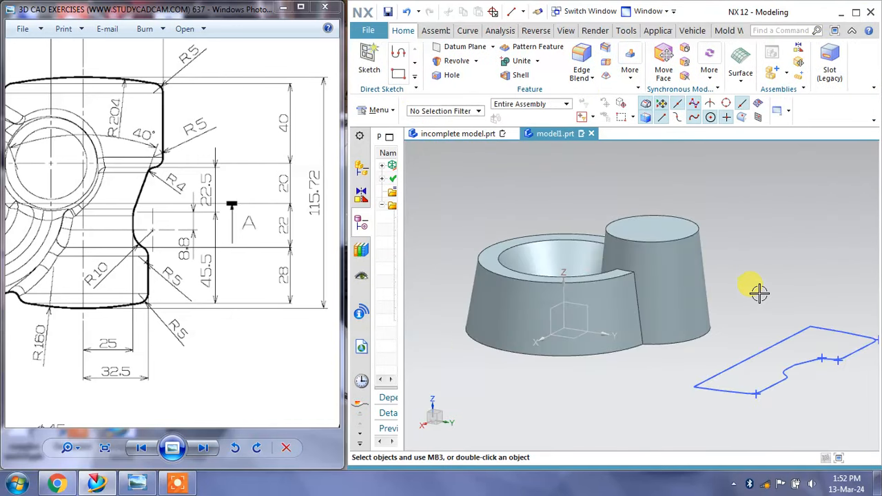
mouse_move(756, 291)
middle_mouse_down()
mouse_move(666, 244)
mouse_move(681, 252)
mouse_move(672, 264)
mouse_move(668, 255)
middle_mouse_up()
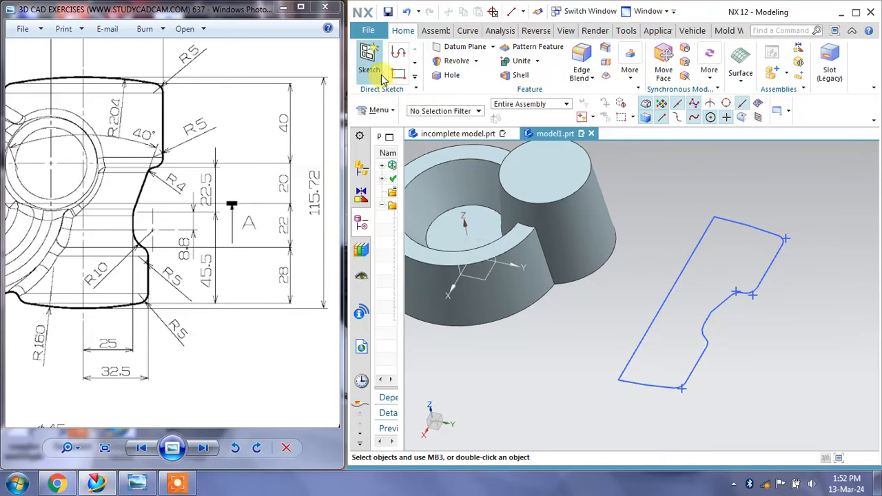
left_click(455, 61)
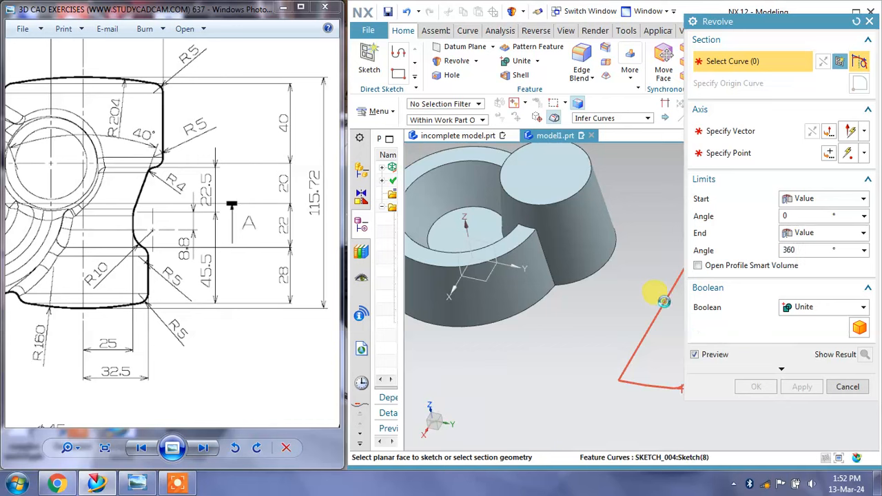
left_click(662, 299)
middle_click_drag(649, 275, 570, 275, "shift")
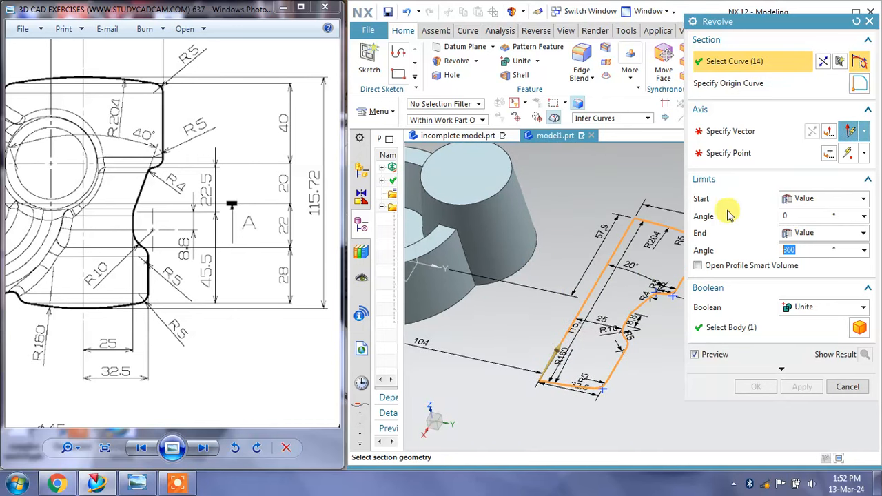
left_click(719, 133)
left_click(601, 274)
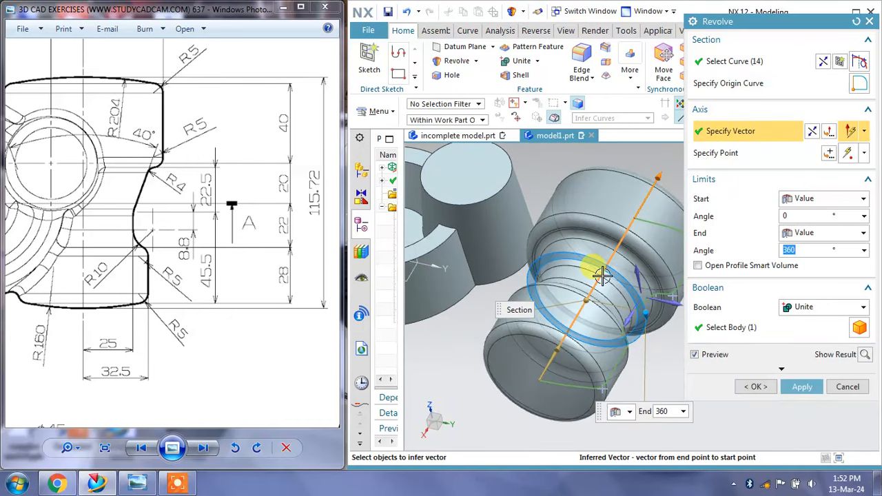
mouse_move(504, 230)
middle_mouse_down()
mouse_move(531, 230)
mouse_move(524, 236)
mouse_move(545, 283)
mouse_move(536, 206)
mouse_move(531, 253)
middle_mouse_up()
scroll(191, 255, "up", 2)
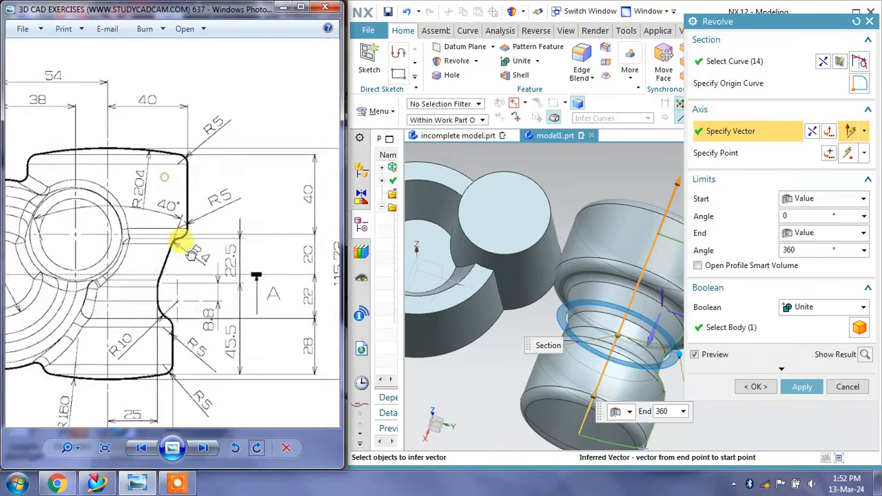
left_click_drag(191, 255, 200, 275)
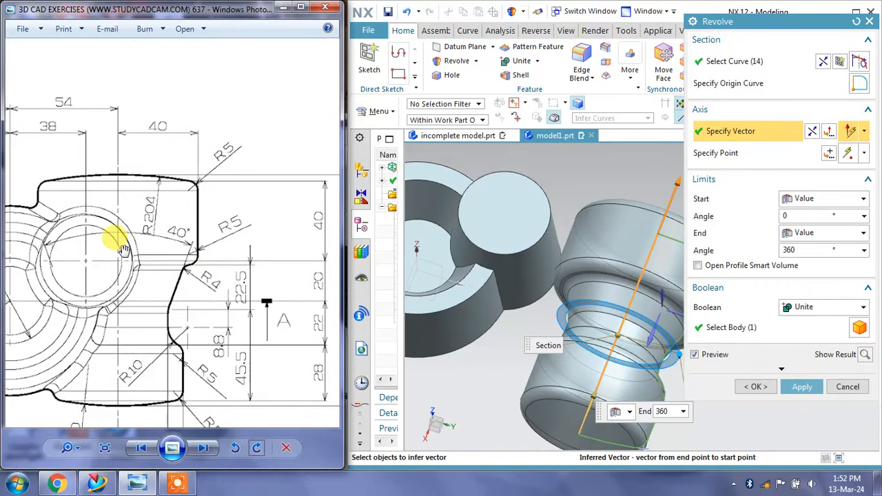
left_click_drag(123, 250, 316, 262)
left_click(847, 388)
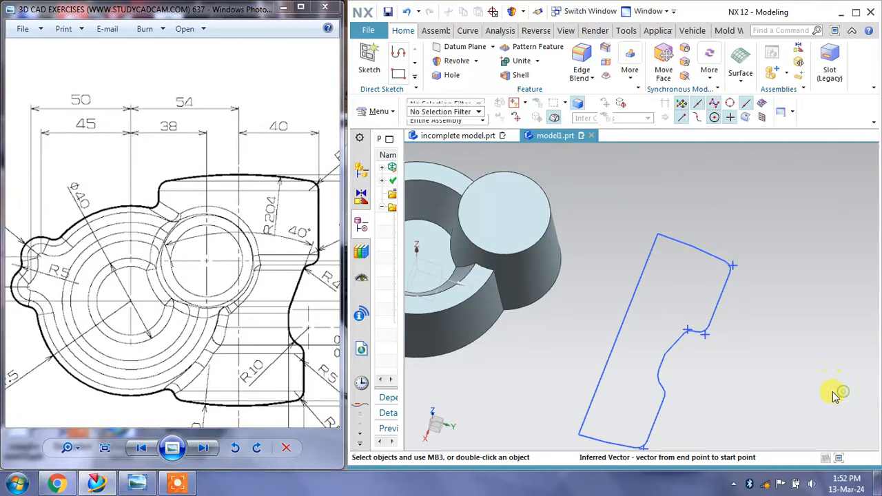
Reopen the profile sketch for editing and reposition its 104 mm and 57.9 mm locating dimensions clear of the profile
left_click(646, 270)
double_click(645, 272)
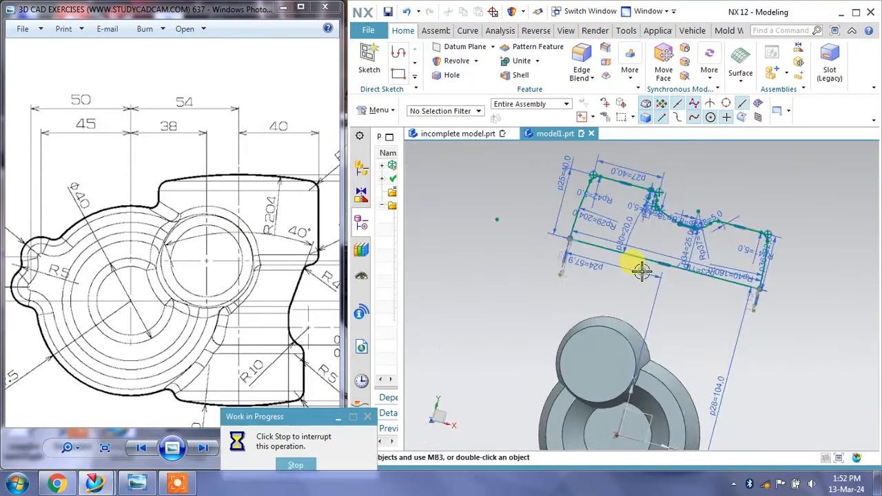
left_click_drag(589, 345, 531, 343)
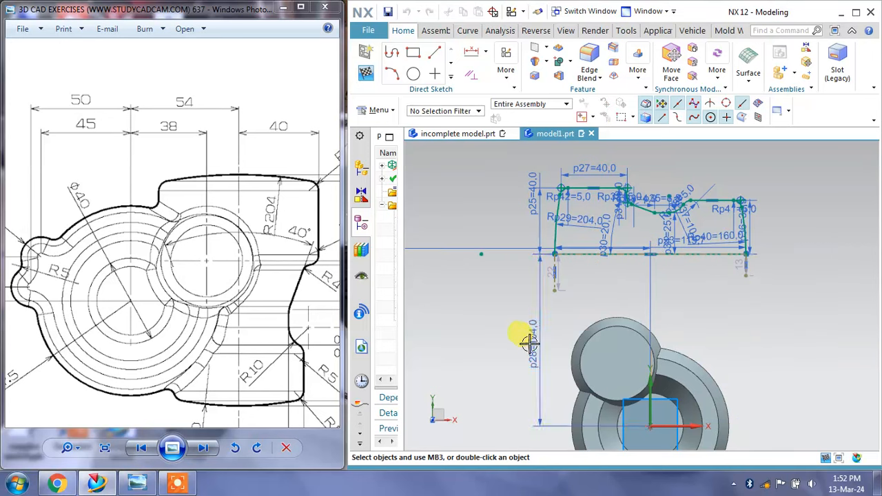
left_click(738, 333)
left_click(535, 342)
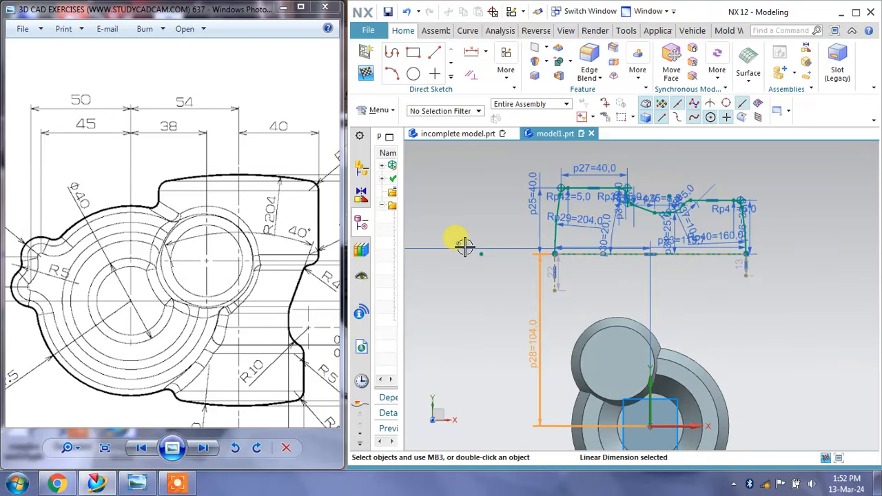
left_click_drag(465, 247, 495, 249)
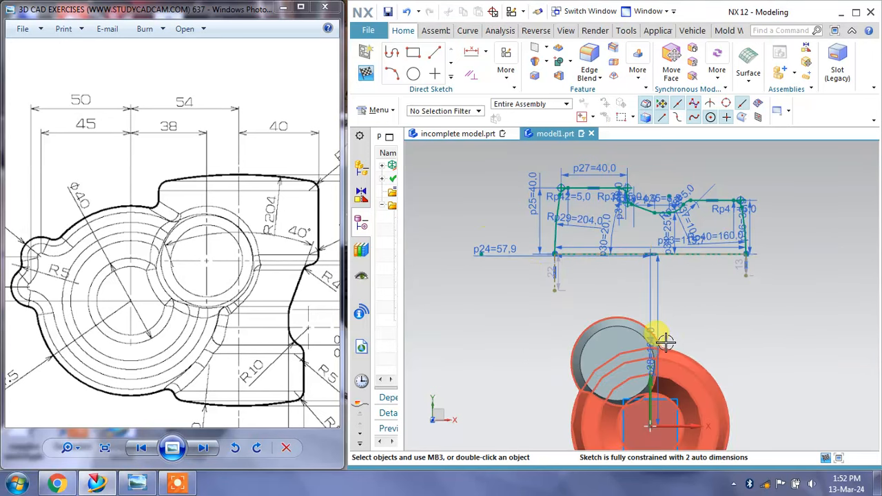
Set the vertical distance from the sketch origin to the profile's centreline to 54 mm and finish the sketch
left_click_drag(658, 321, 702, 326)
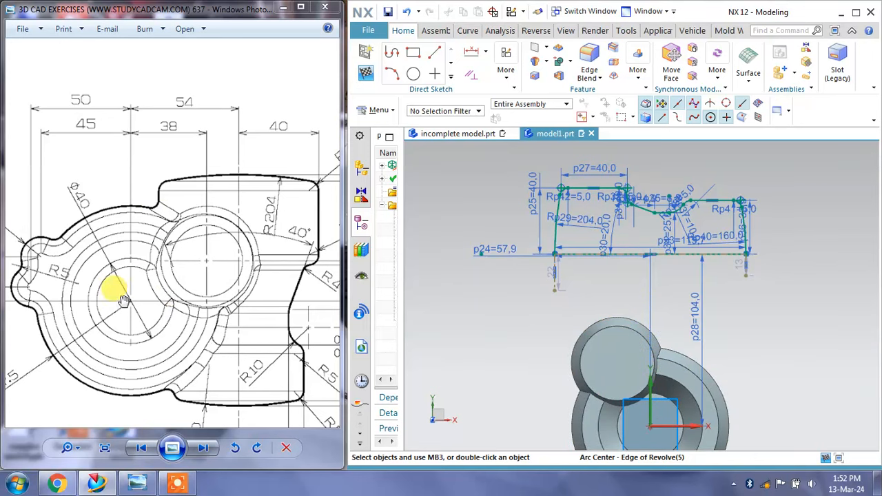
double_click(693, 314)
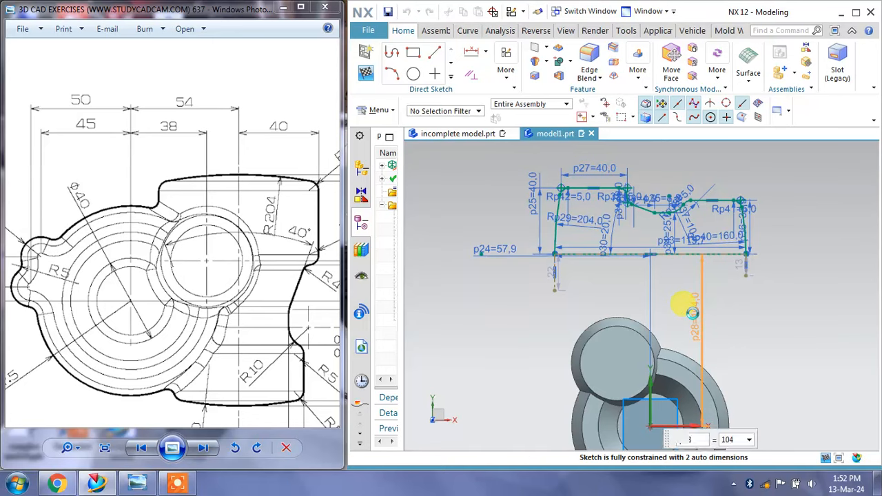
type("54")
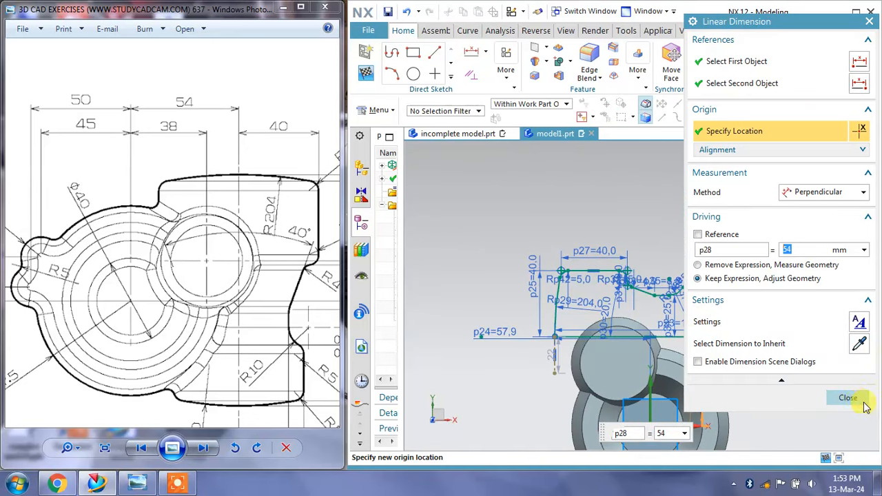
left_click(849, 397)
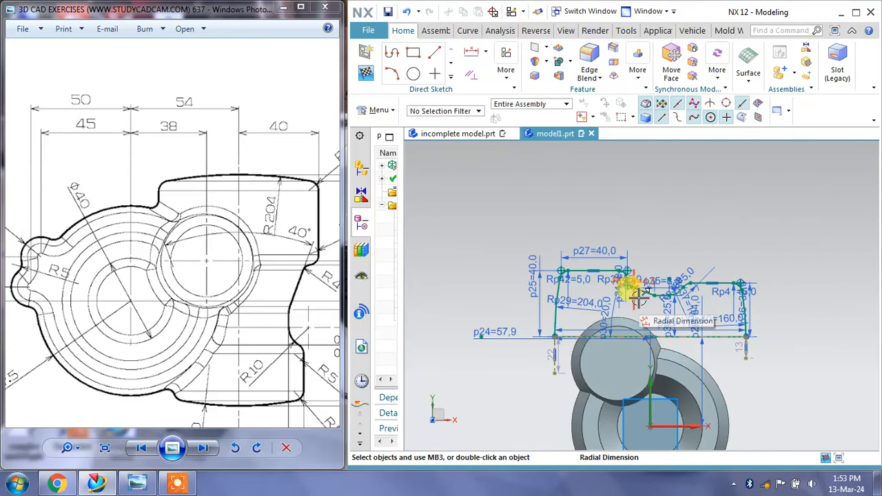
left_click(367, 78)
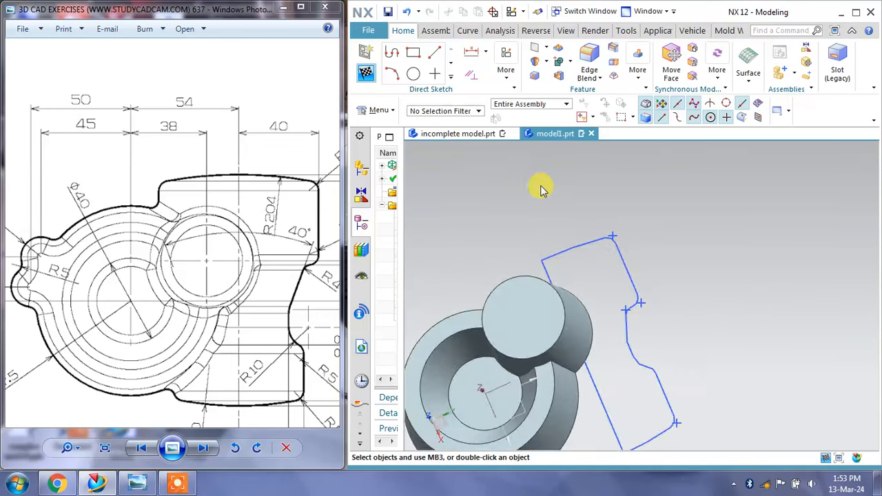
Revolve the closed profile from 0 to 180° about its straight centreline edge, uniting it with the existing body
left_click(456, 60)
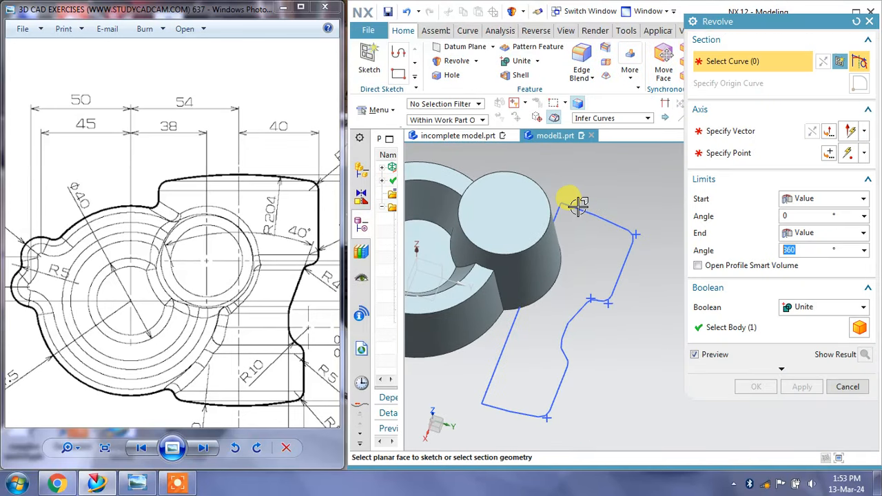
left_click(582, 215)
left_click(729, 131)
left_click(513, 311)
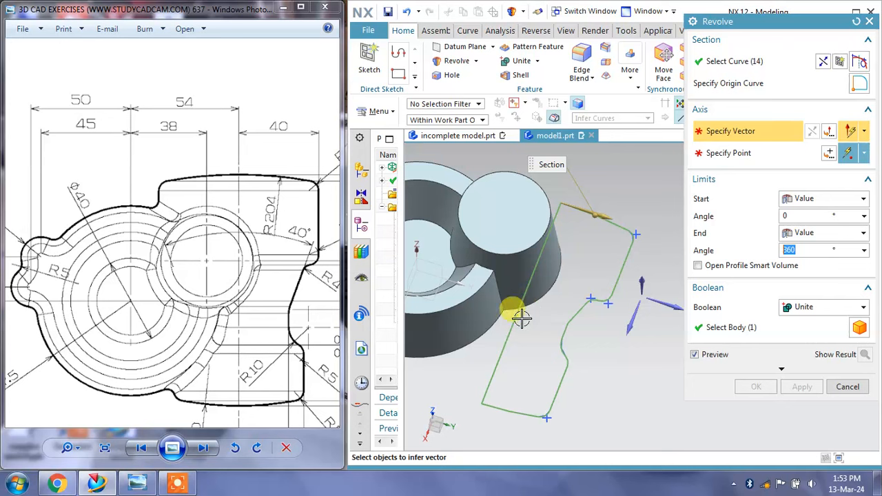
left_click(513, 333)
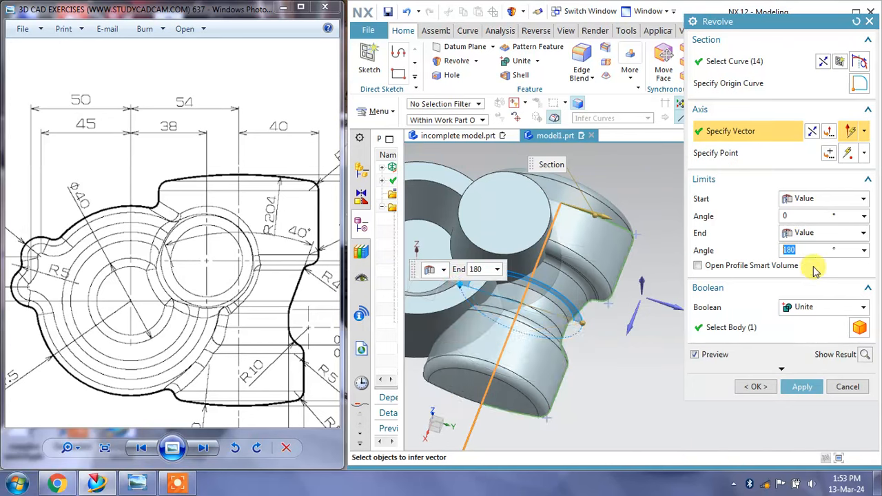
left_click(802, 386)
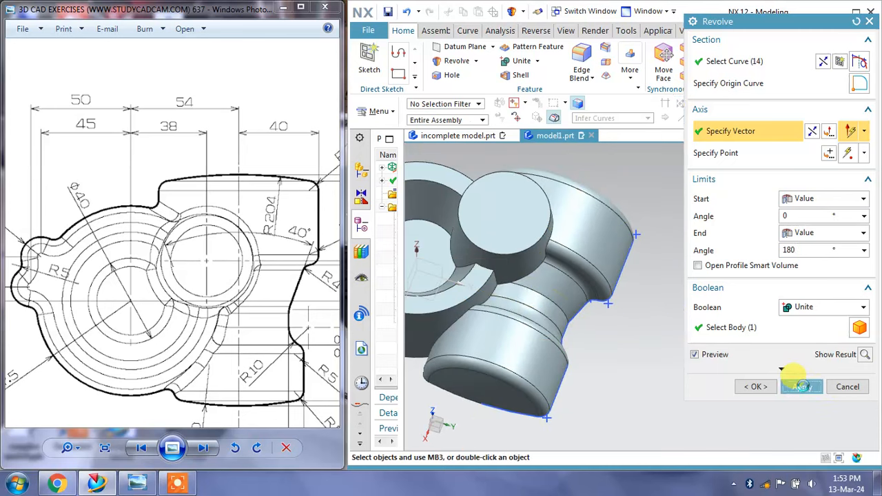
left_click(845, 387)
Hide the profile sketch of the newly revolved side body
middle_click_drag(627, 295, 724, 311)
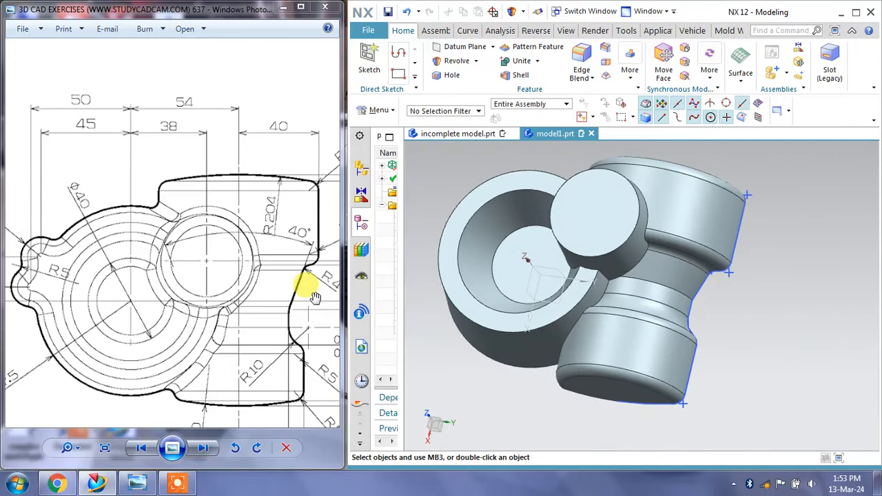
scroll(314, 278, "up", 2)
left_click_drag(313, 286, 288, 262)
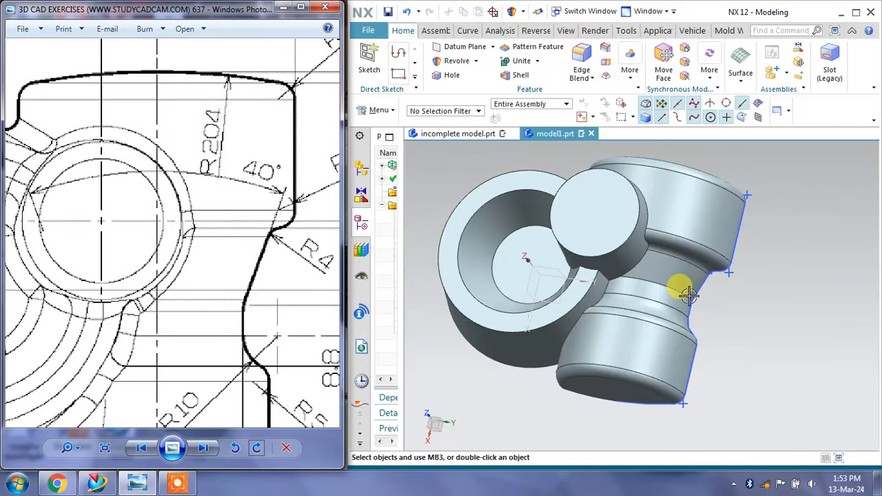
left_click(713, 307)
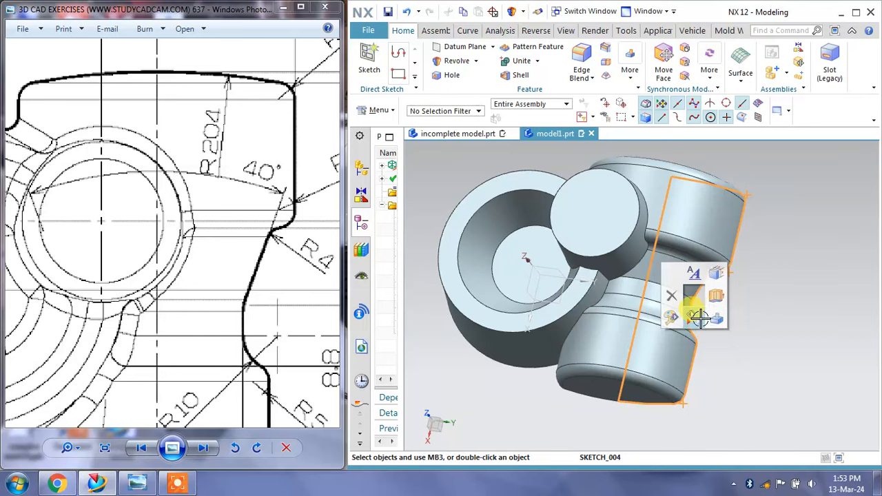
key("Escape")
Create a sketch on the flat annular top face of the cup-shaped body
scroll(207, 272, "down", 4)
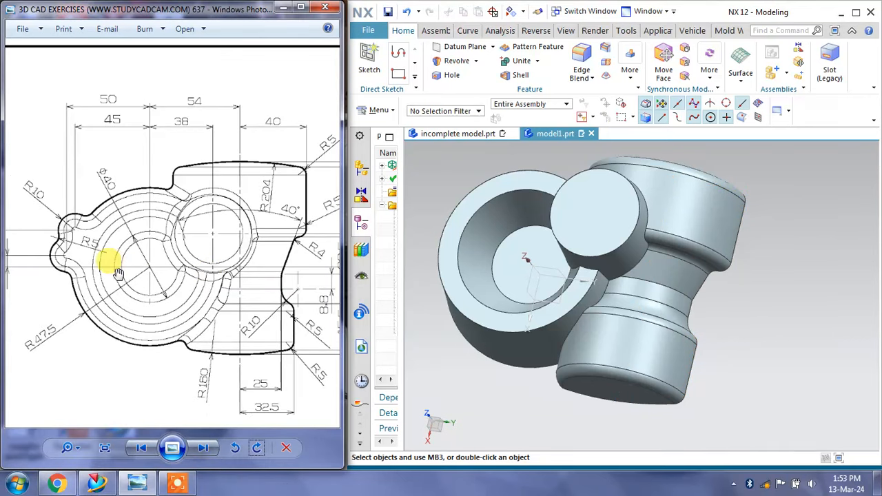
left_click_drag(118, 274, 167, 269)
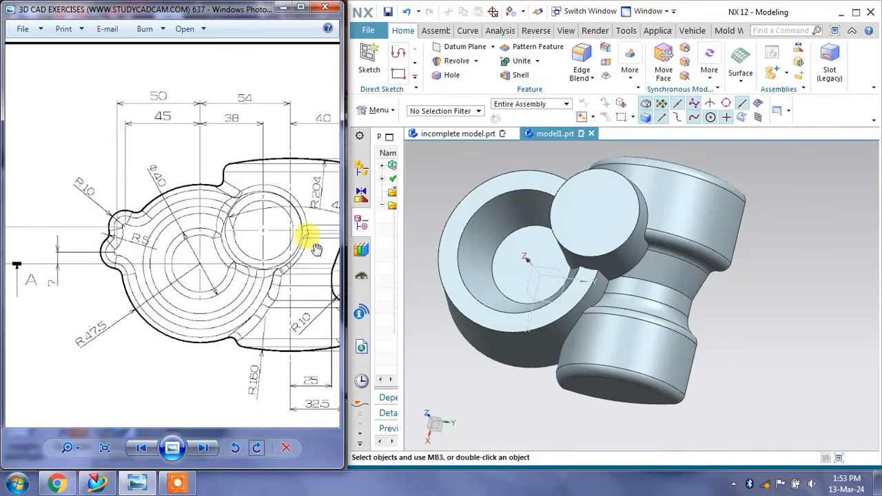
middle_click_drag(536, 223, 559, 222)
left_click(368, 59)
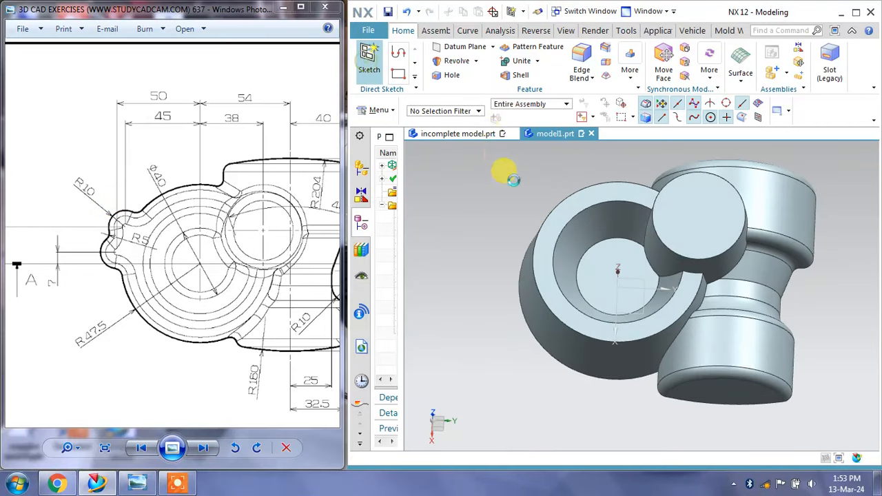
left_click(563, 211)
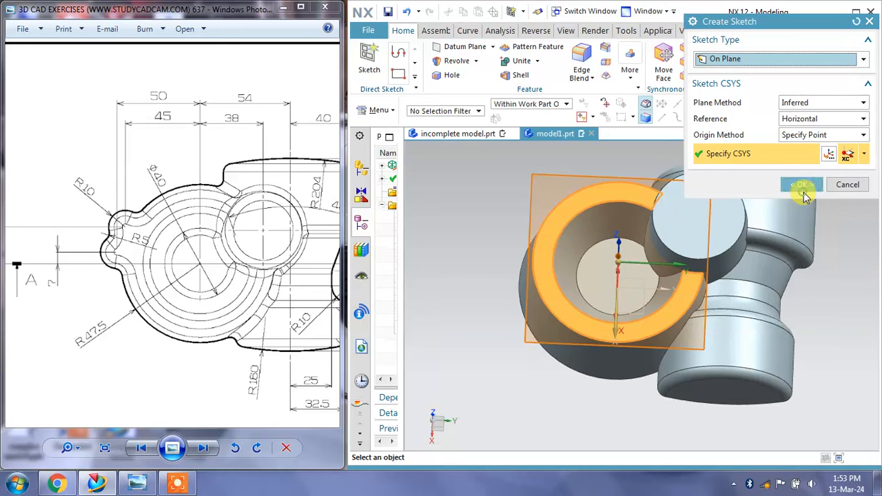
left_click(800, 184)
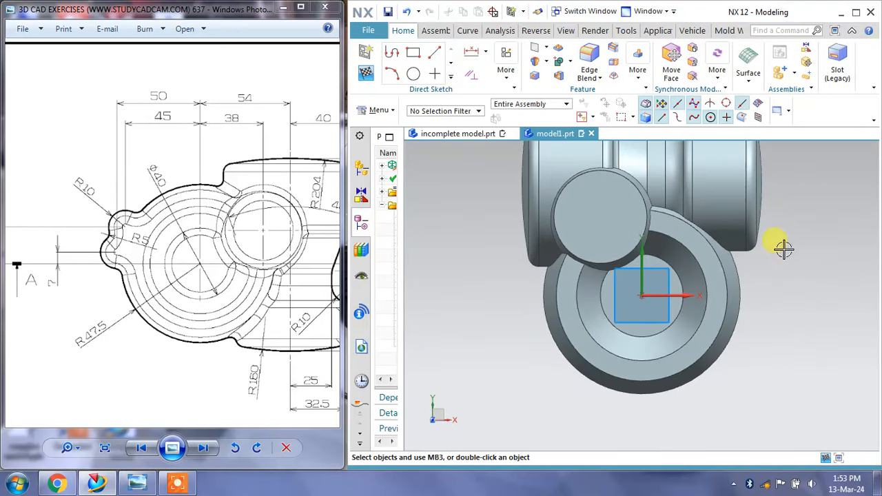
middle_click_drag(741, 334, 731, 295, "shift")
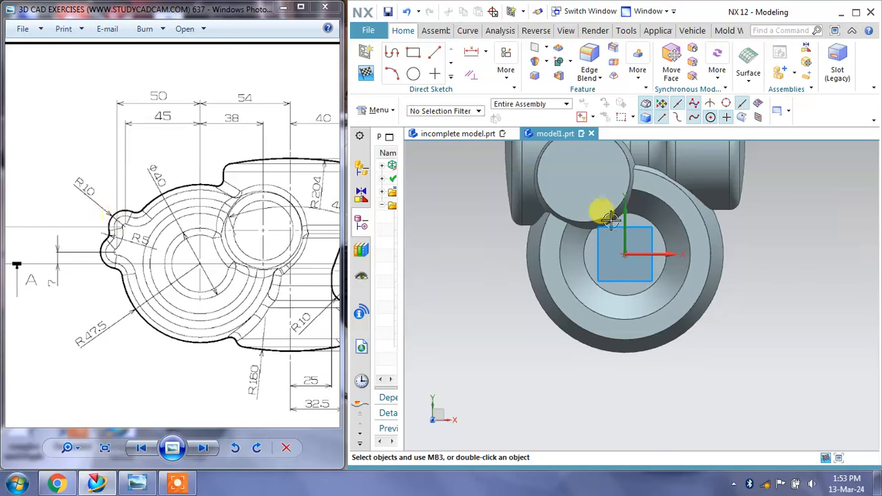
Draw a 20 mm diameter circle just outside the cup's rim, below and to the left of its centre
left_click(414, 74)
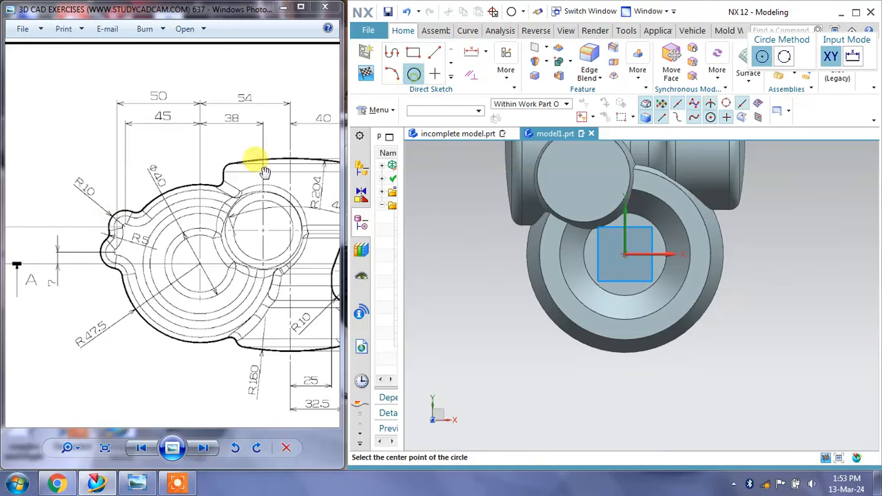
left_click(553, 360)
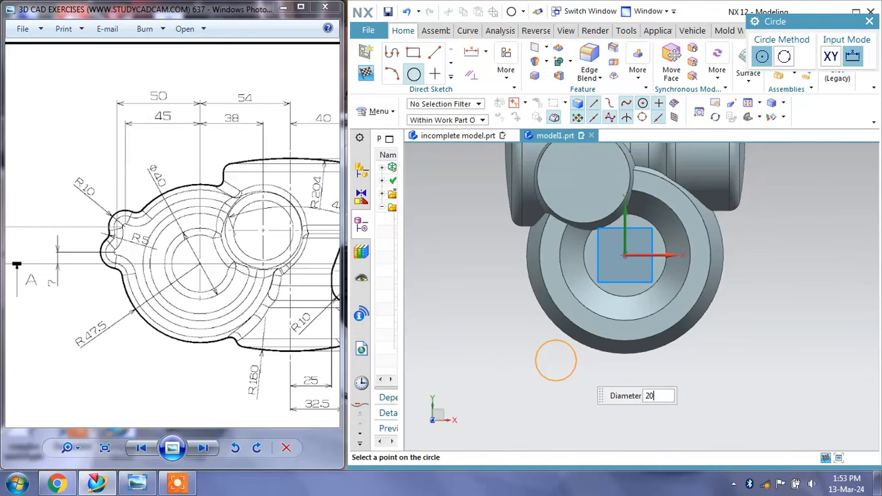
key("Return")
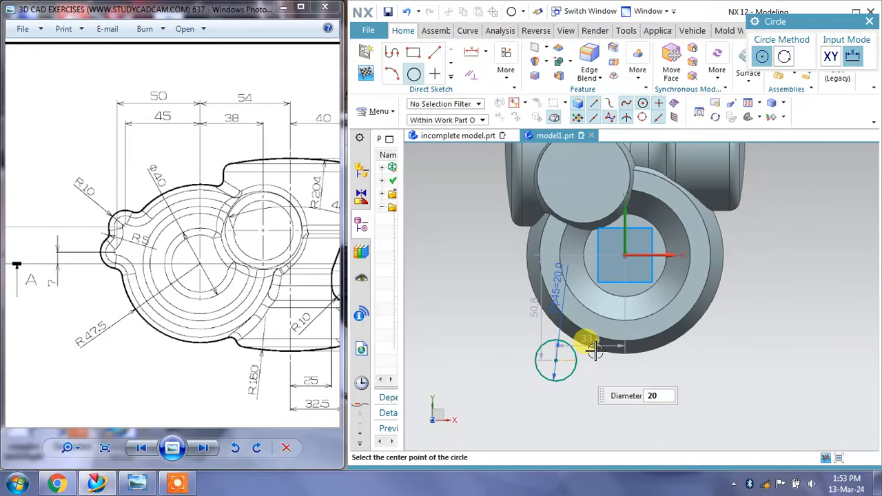
left_click(870, 21)
Set the horizontal distance between the circle's centre and the sketch origin to 22 mm
left_click_drag(120, 271, 145, 288)
left_click_drag(581, 339, 598, 386)
double_click(598, 387)
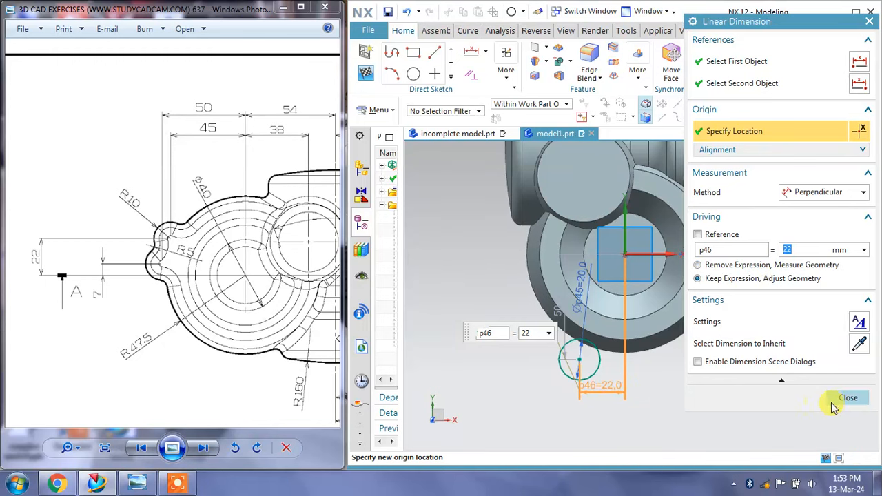
left_click(849, 398)
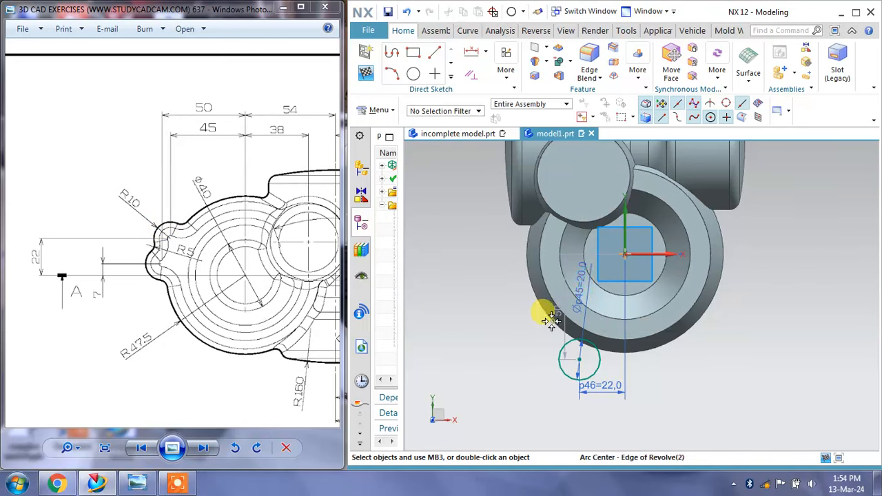
Set the vertical distance between the circle's centre and the sketch origin to 45 mm
left_click_drag(555, 319, 514, 330)
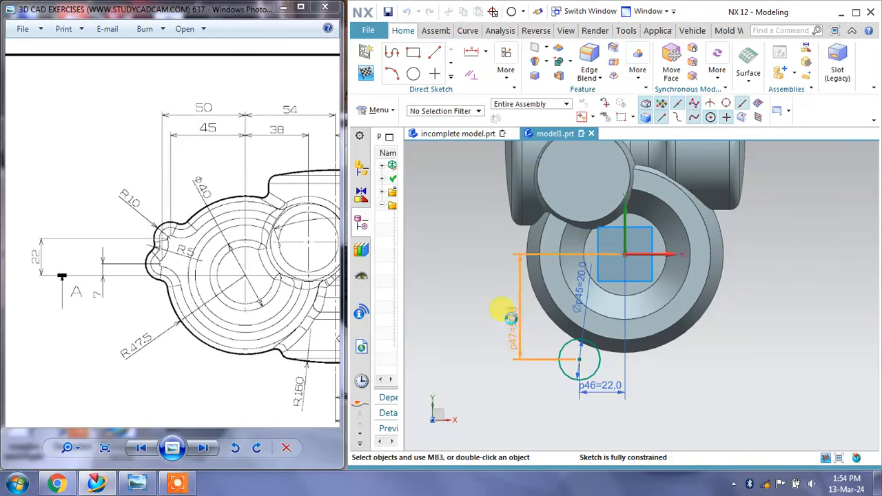
double_click(511, 318)
type("45")
key("Return")
left_click(847, 399)
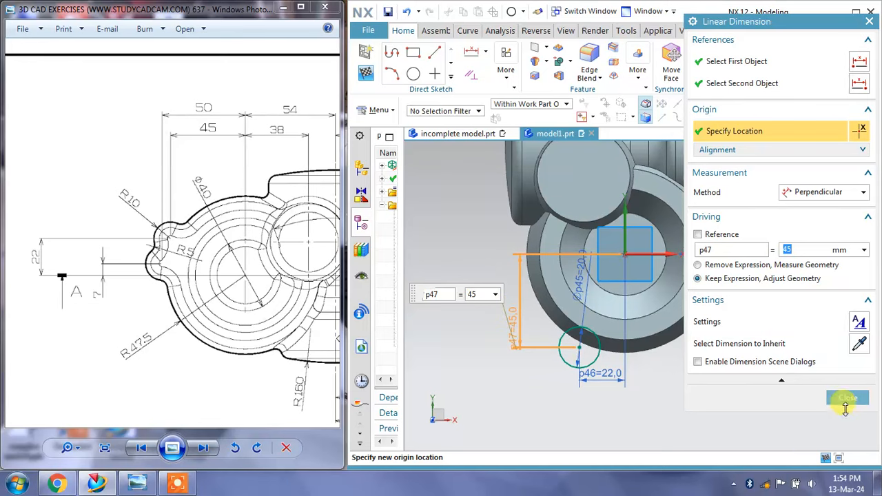
Draw a second 20 mm diameter circle below the cup, to the right of the first circle
left_click(413, 74)
left_click(642, 390)
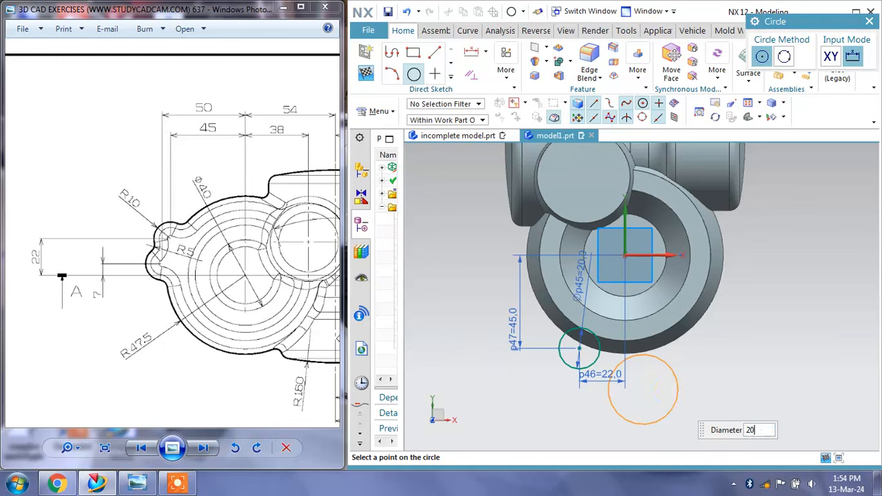
type("20")
key("Return")
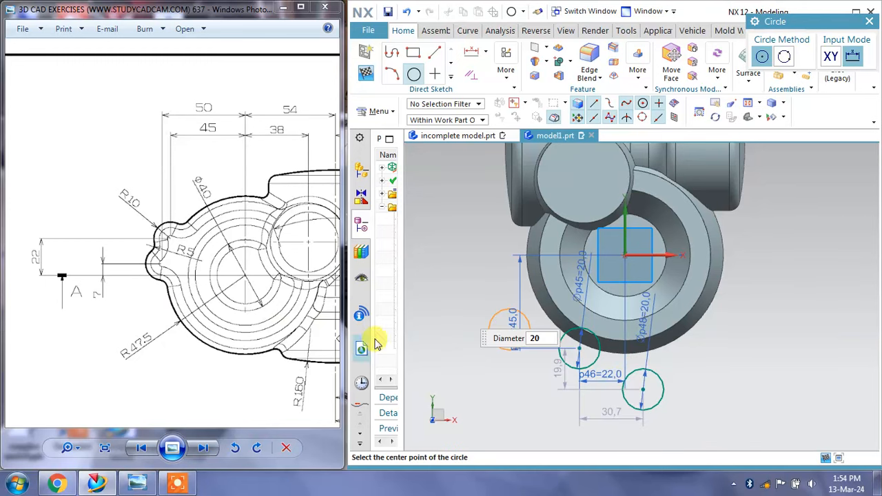
key("Escape")
key("Escape")
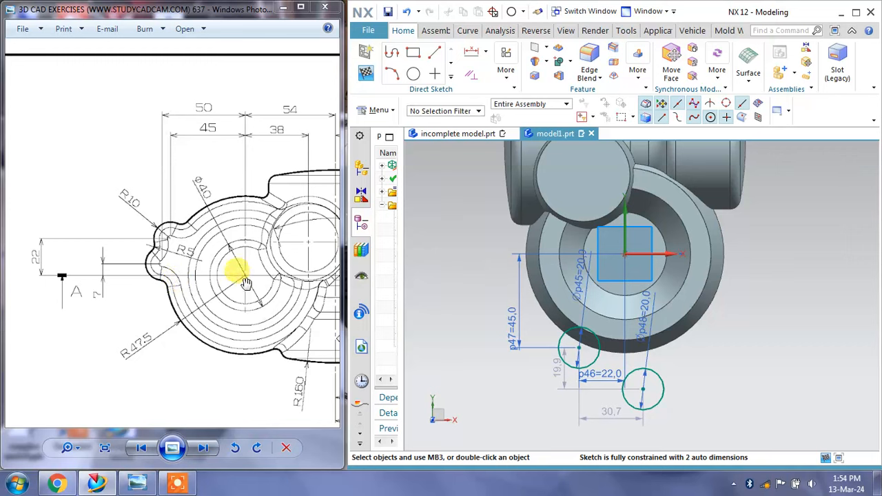
Move the second circle closer to the first and dimension its centre 7 mm horizontally from the sketch origin
left_click_drag(640, 390, 605, 388)
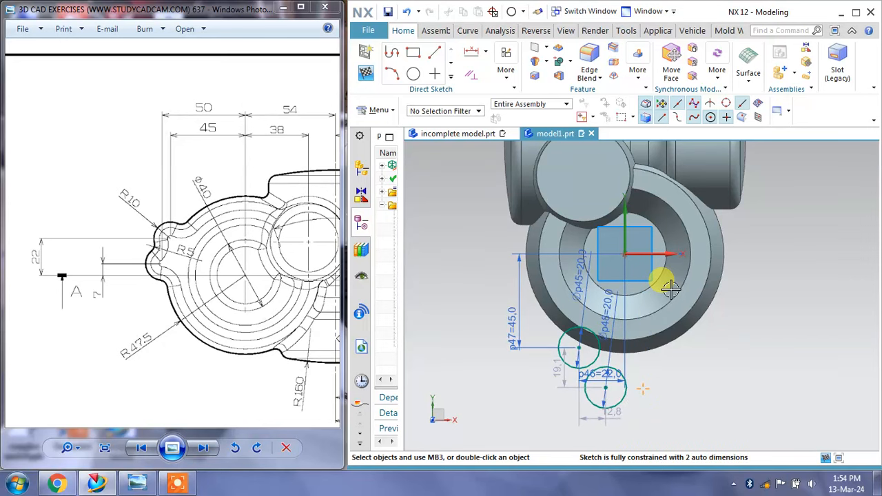
left_click(470, 53)
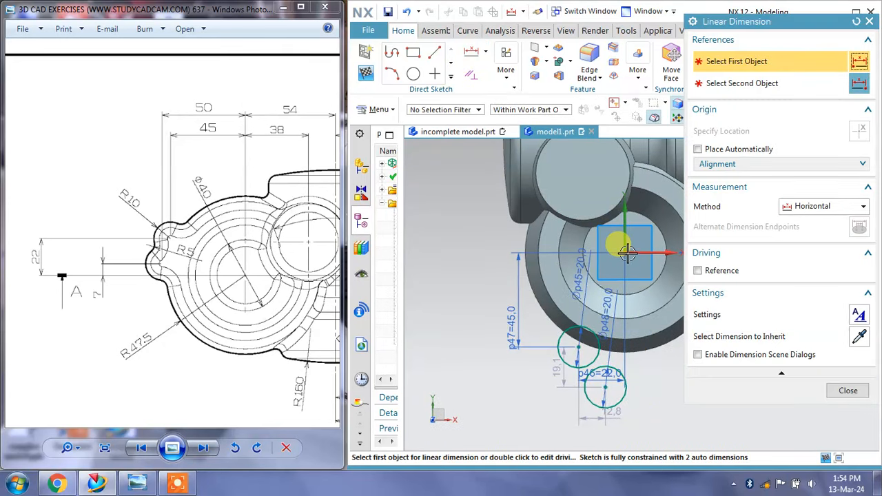
left_click(625, 253)
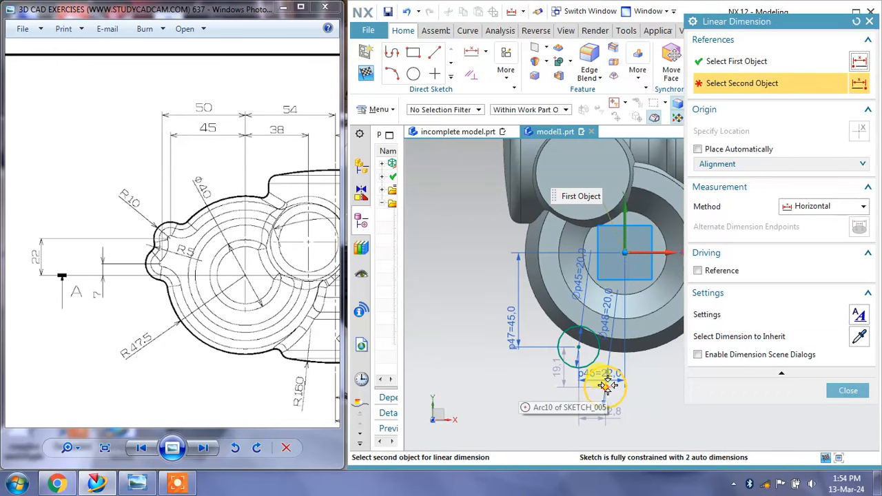
left_click(615, 390)
left_click(674, 416)
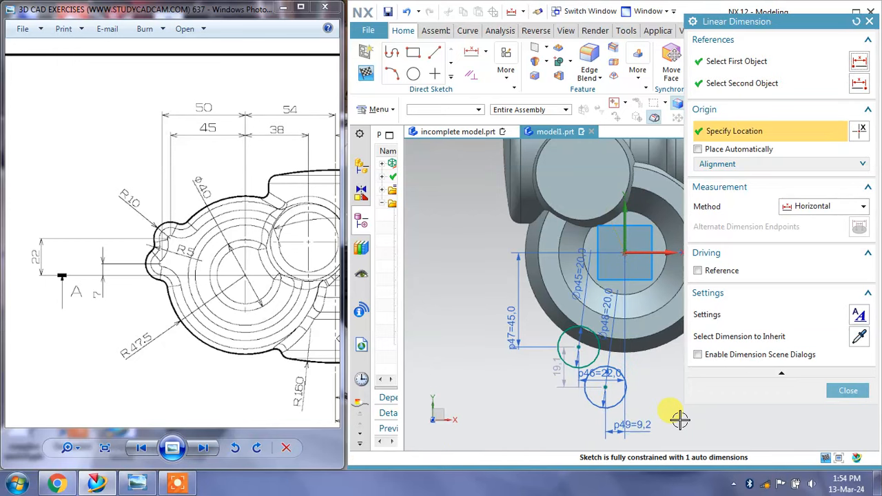
type("7")
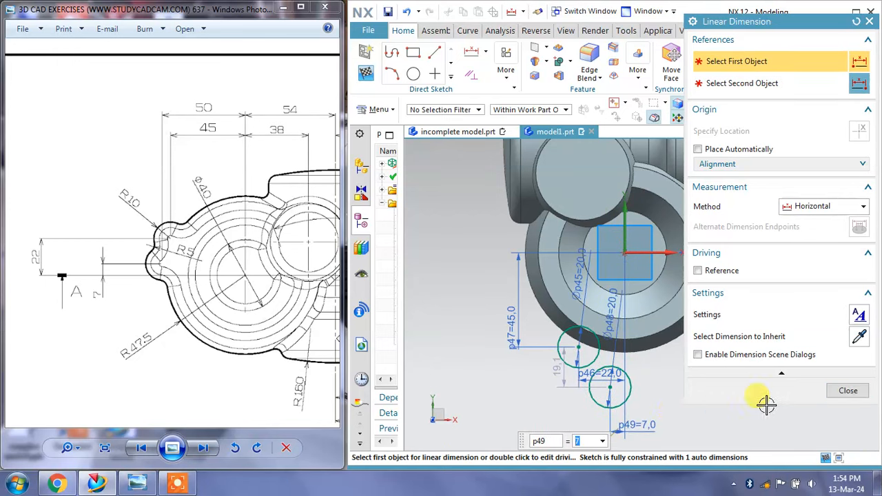
left_click(841, 392)
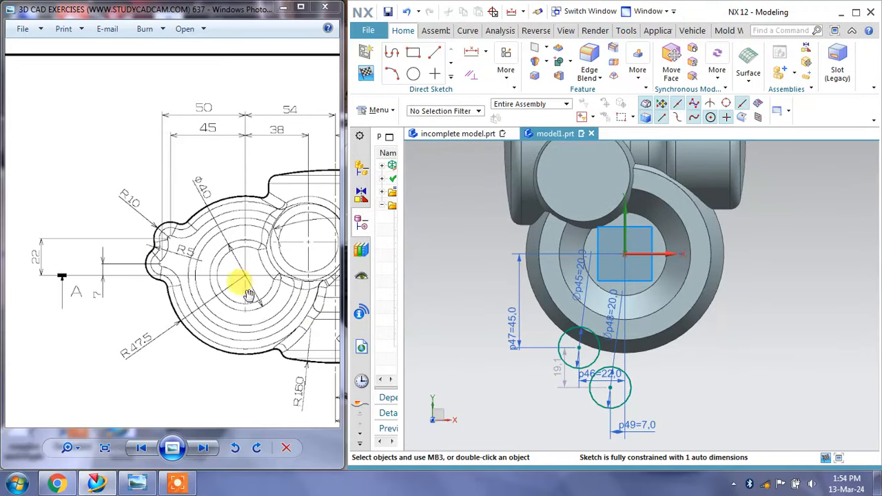
Set the vertical distance between the second circle's centre and the sketch origin to 50 mm
left_click(471, 52)
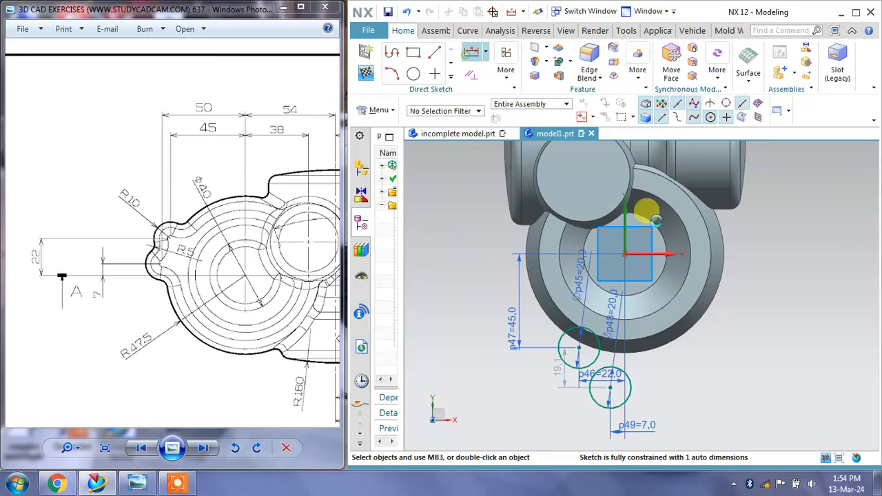
left_click(623, 256)
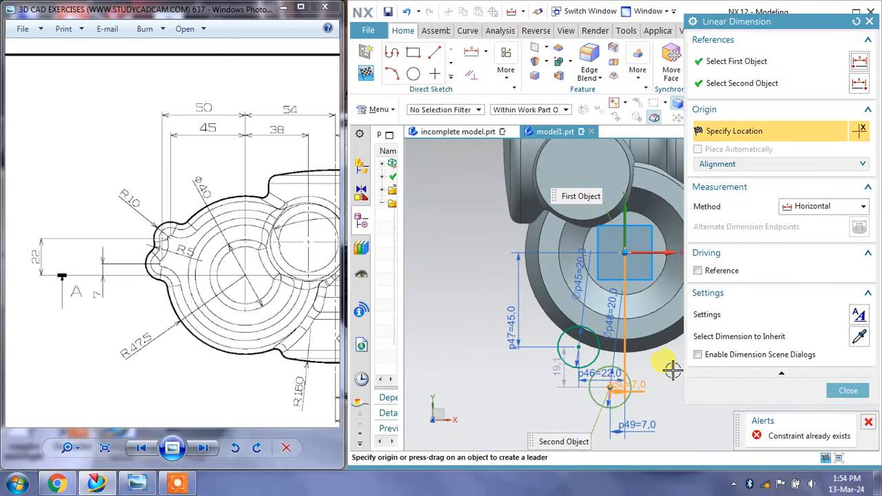
left_click(790, 206)
left_click(790, 244)
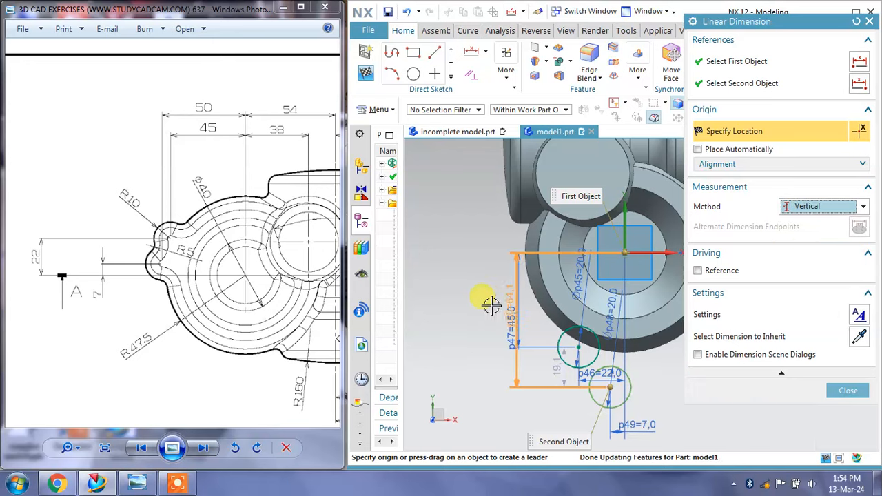
left_click(482, 303)
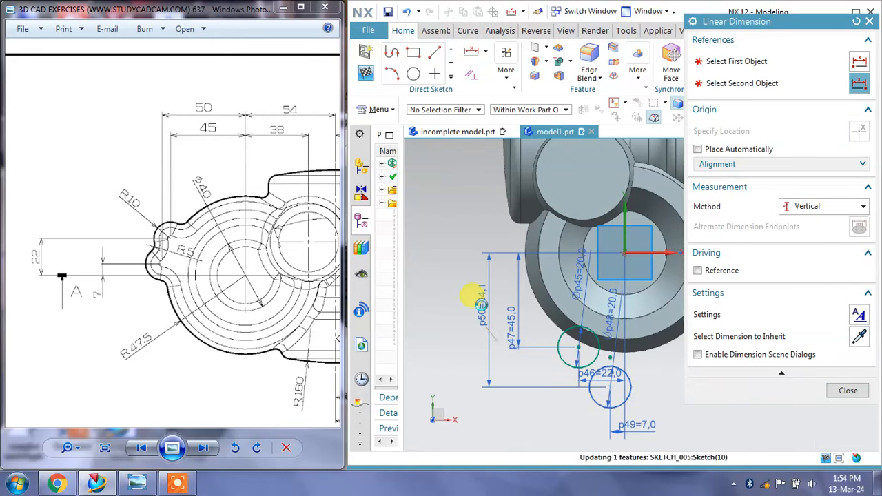
type("50")
key("Return")
left_click(853, 394)
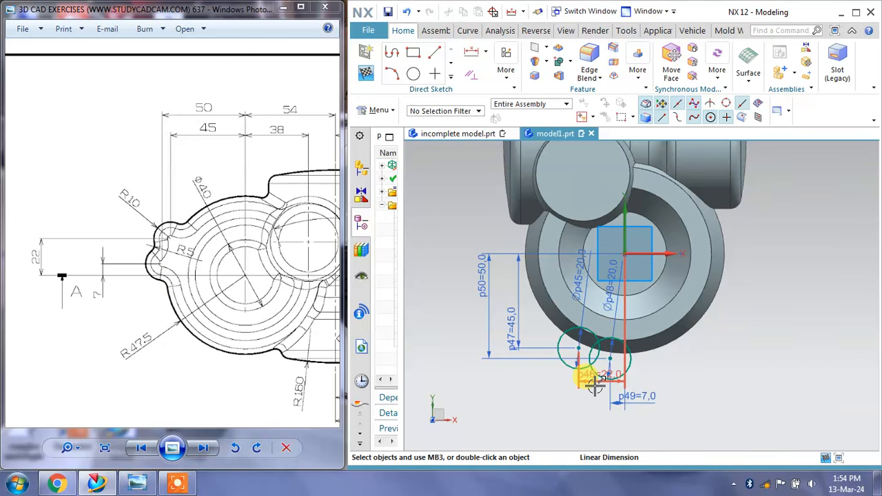
Trim away the overlapping inner arcs of the two circles to leave one two-lobed outline, and finish the sketch
scroll(595, 388, "up", 3)
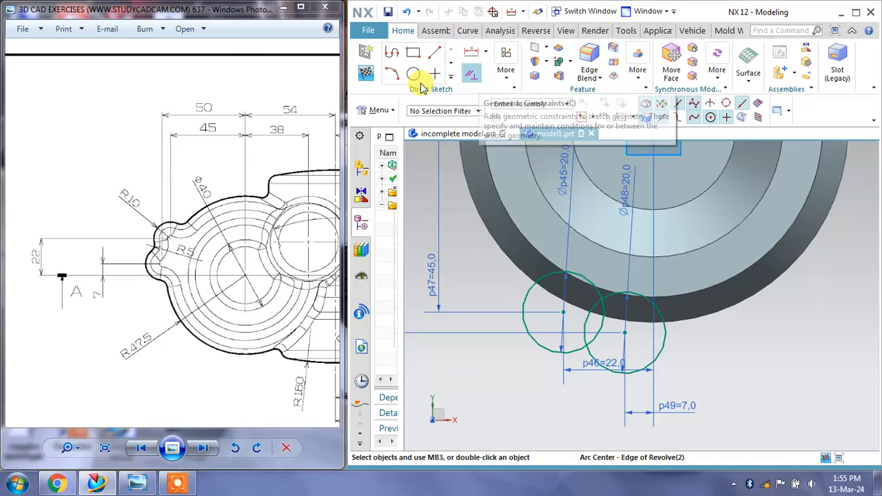
left_click(449, 78)
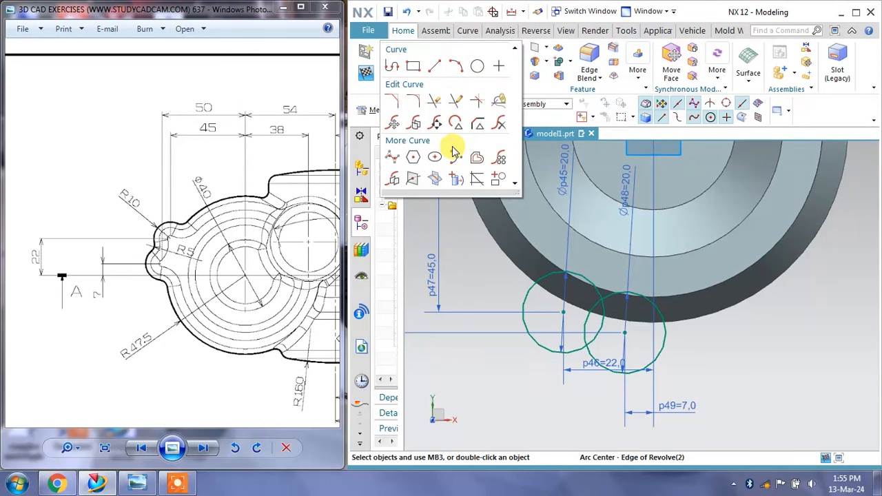
left_click(436, 102)
left_click(587, 317)
left_click(601, 328)
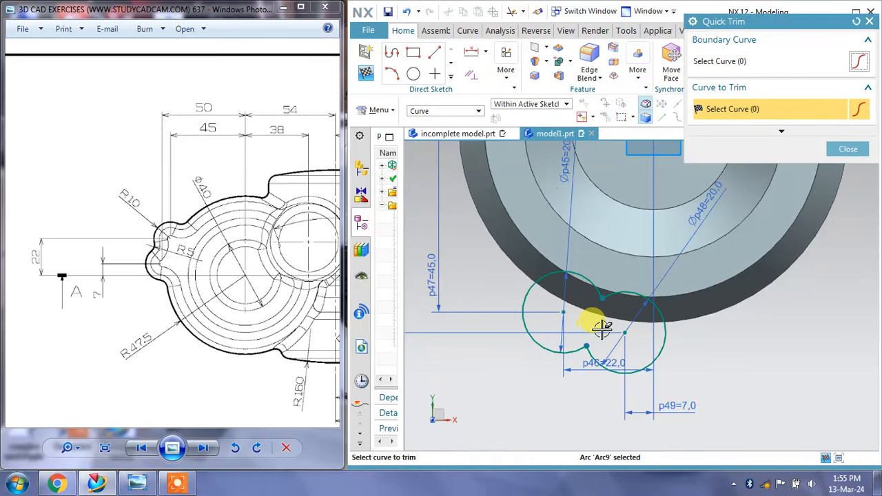
left_click(848, 150)
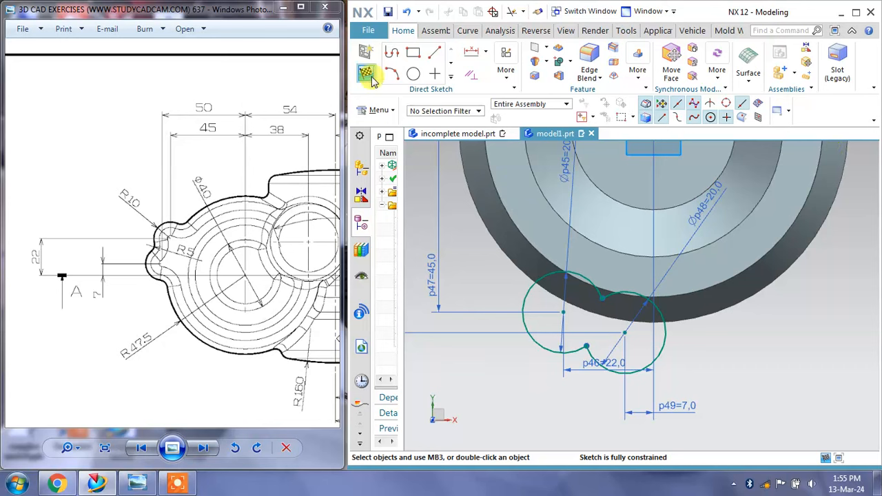
left_click(369, 76)
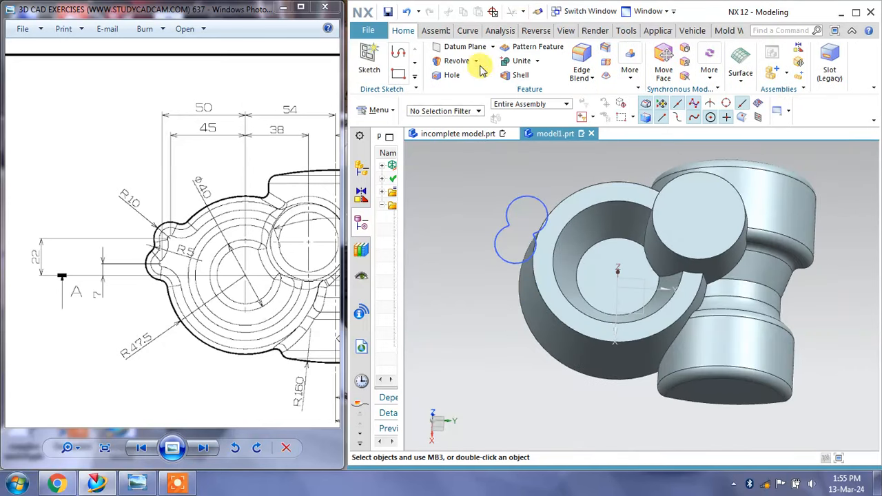
Extrude the two-lobed profile 35 mm downward along the cup's side and unite it with the body
left_click(474, 80)
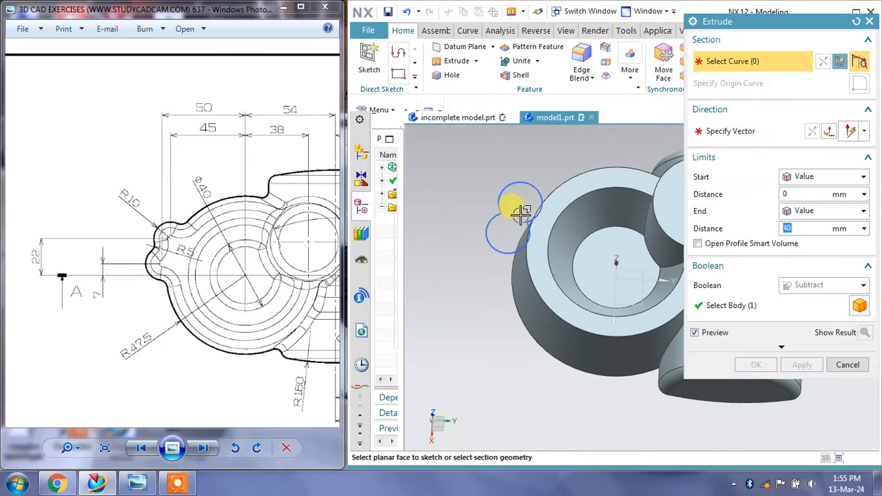
left_click(531, 186)
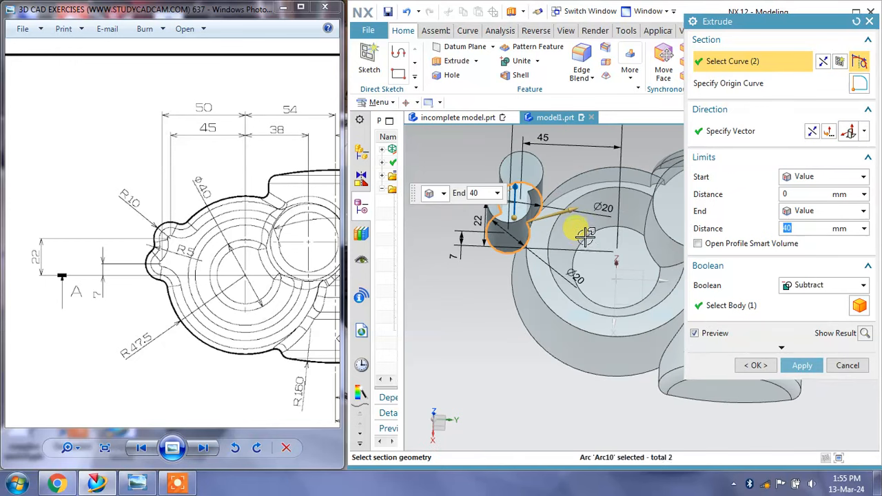
middle_click_drag(572, 230, 592, 197)
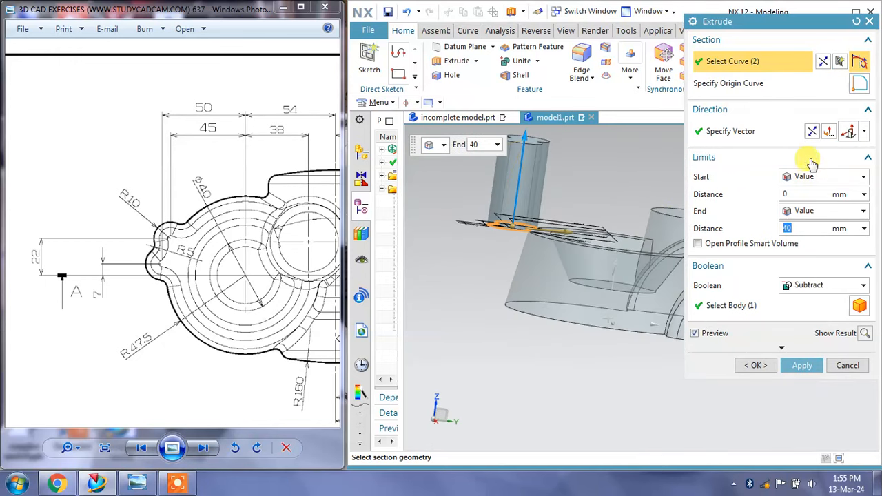
left_click(812, 131)
left_click_drag(242, 311, 118, 276)
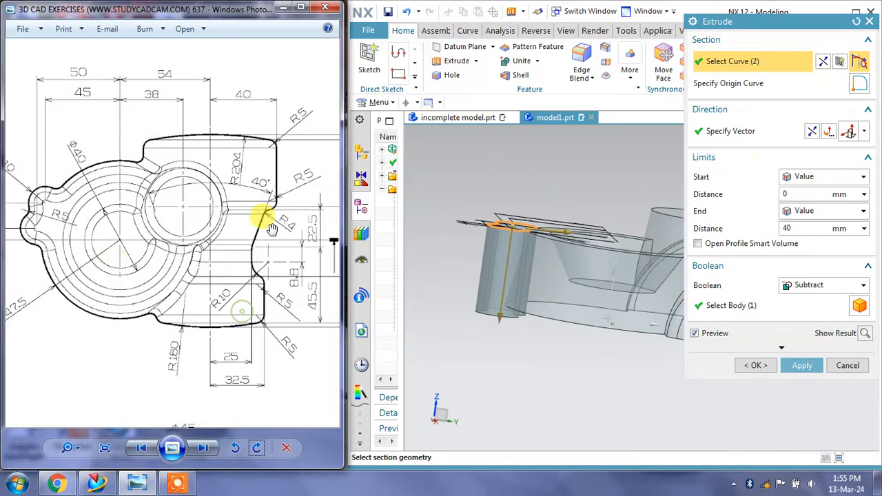
scroll(271, 230, "down", 2)
left_click_drag(191, 314, 215, 218)
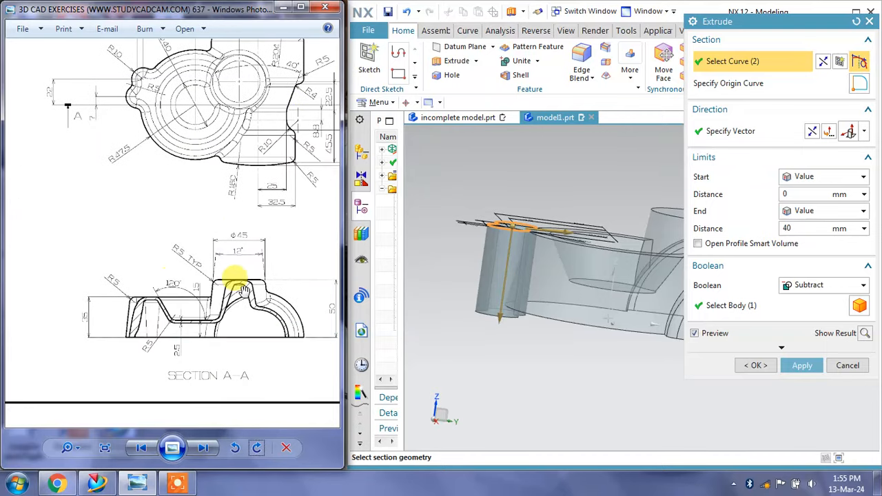
left_click(788, 228)
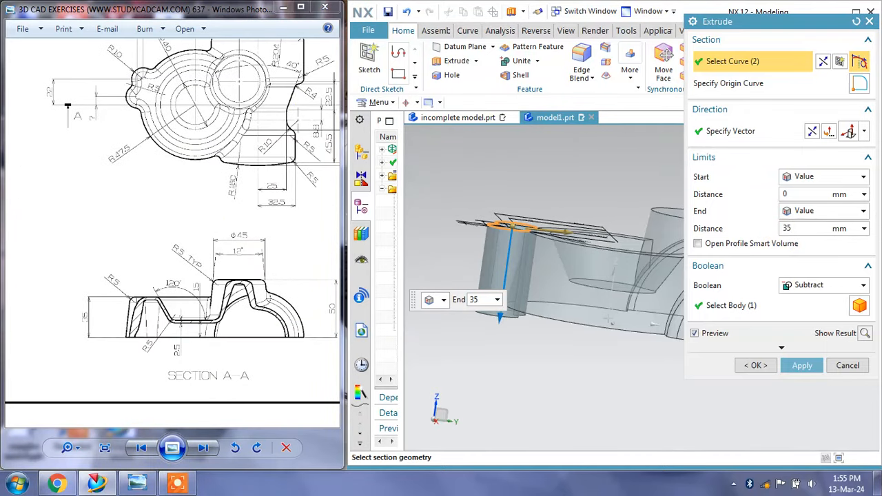
left_click(808, 285)
left_click(800, 311)
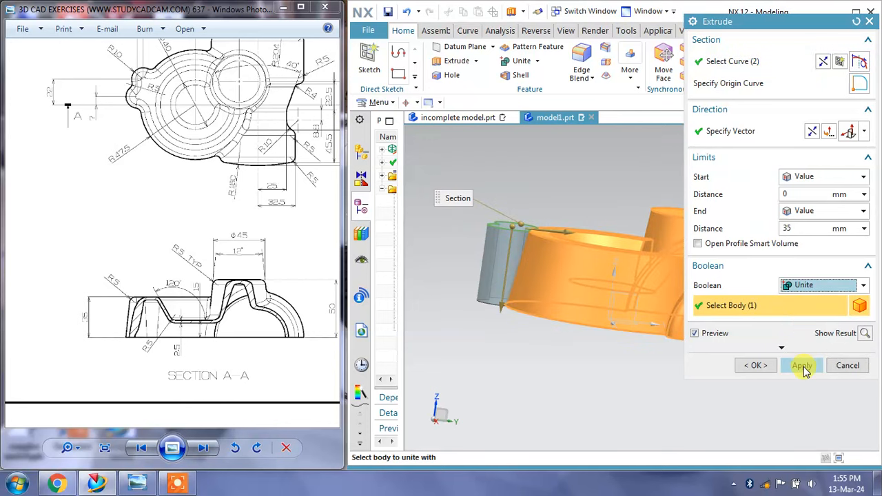
left_click(803, 366)
left_click(848, 365)
Reopen the lobe sketch and draw a line between the two arcs, bridging the notch on the side facing the cup
middle_click_drag(689, 315, 537, 317)
scroll(572, 312, "down", 5)
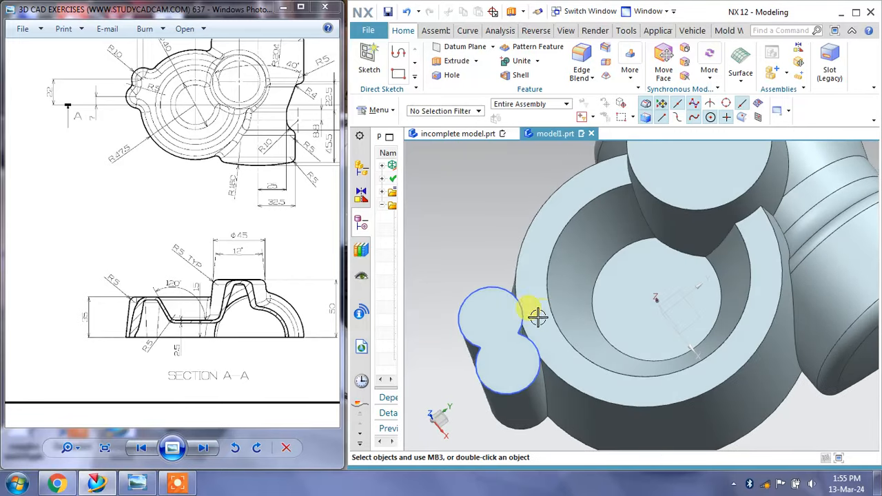
double_click(520, 306)
scroll(697, 306, "down", 5)
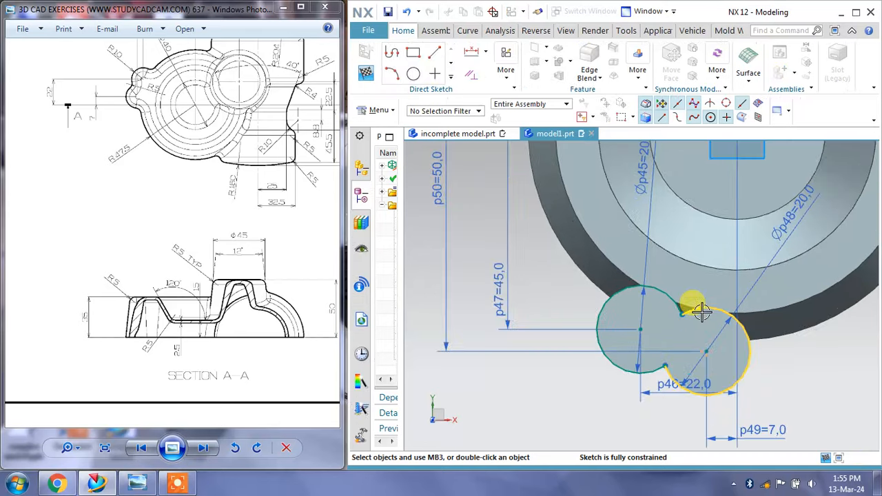
left_click_drag(184, 124, 181, 131)
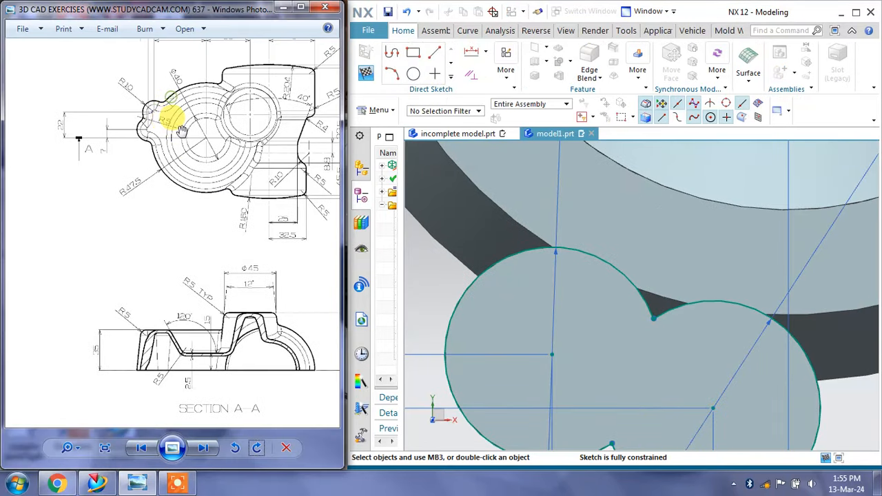
scroll(145, 121, "up", 3)
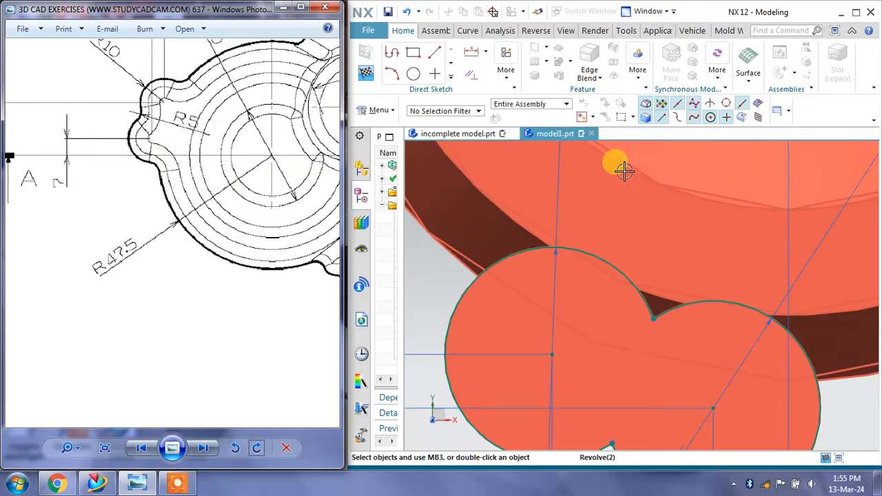
left_click(434, 54)
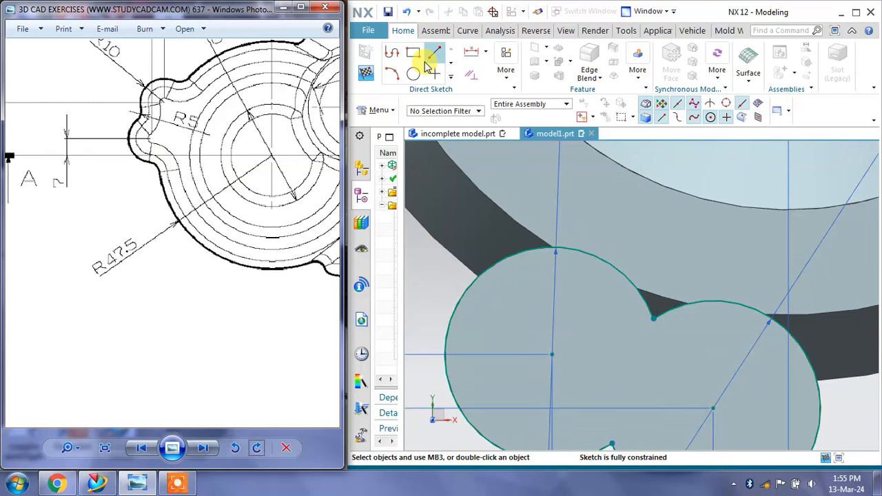
left_click(582, 250)
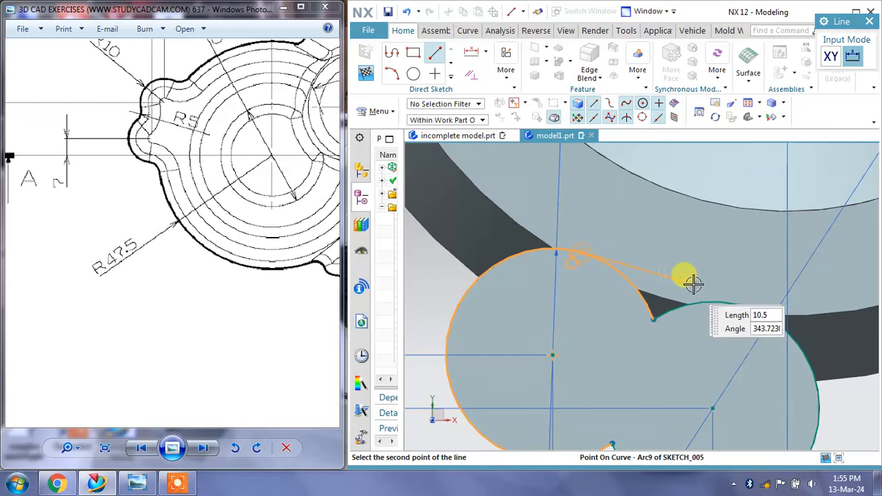
left_click(745, 304)
key("Escape")
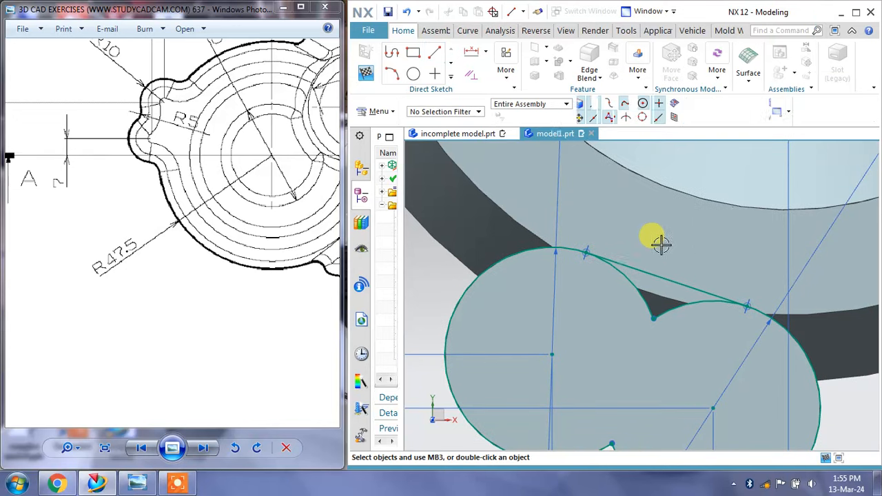
Trim the arc pieces in the notch behind the bridging line and finish the sketch
left_click(451, 77)
left_click(432, 123)
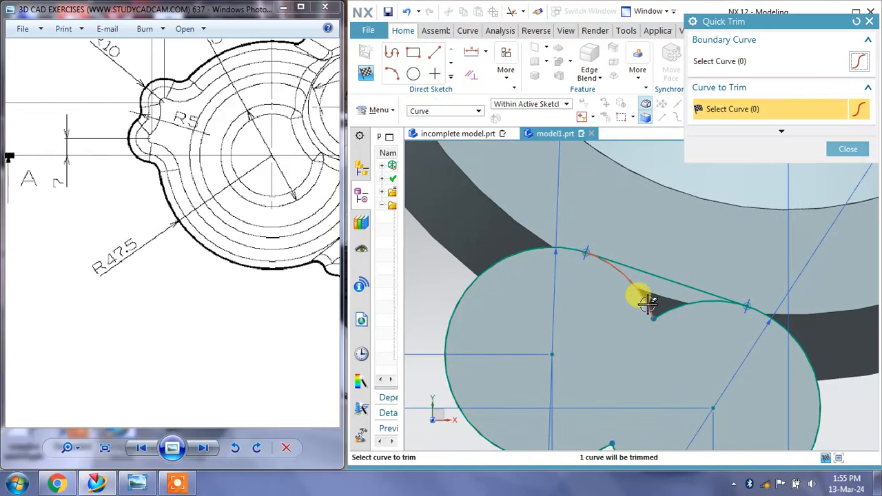
left_click(668, 312)
left_click(847, 149)
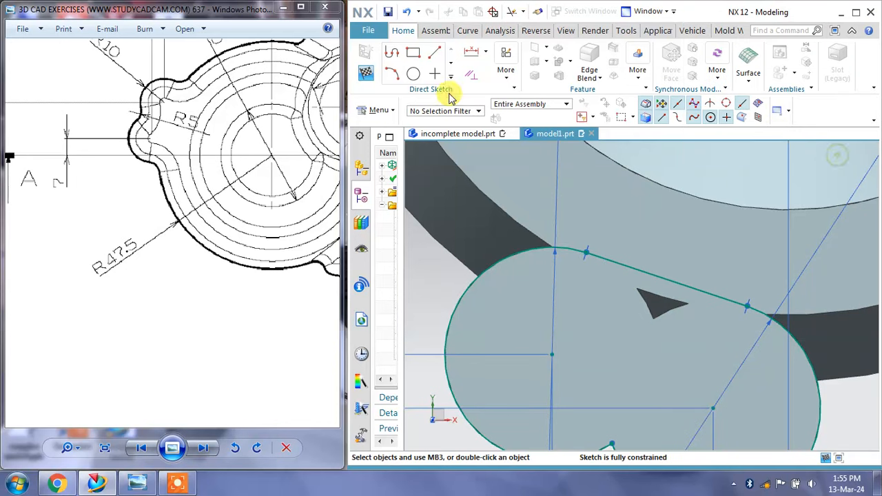
left_click(365, 74)
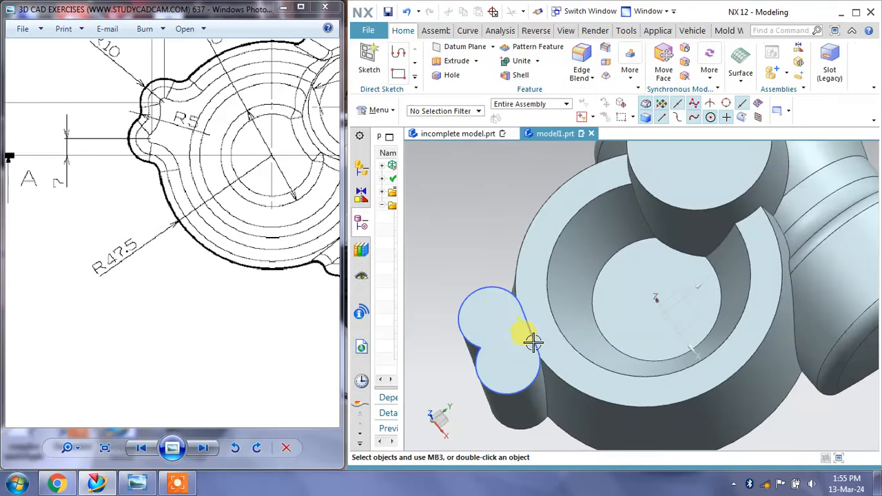
Inspect the joined lobes and examine the drawing's plan and section A-A for the fillet radii
middle_click_drag(571, 346, 577, 328)
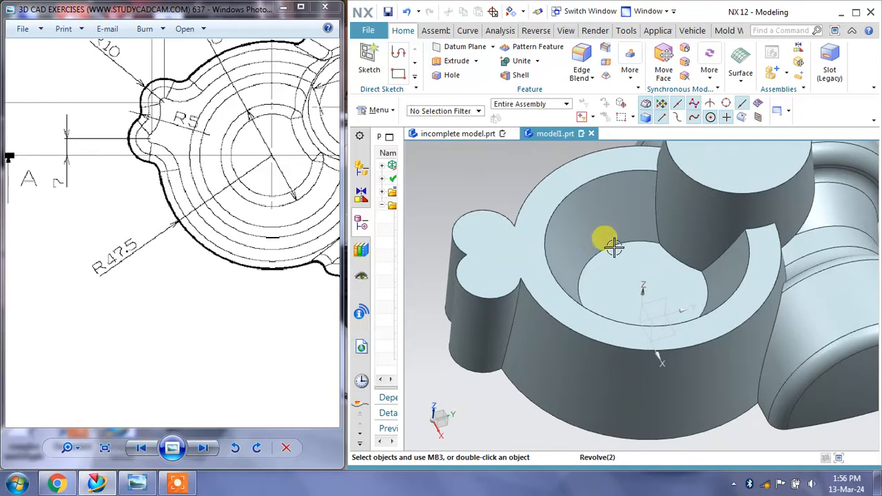
middle_click_drag(614, 246, 627, 308)
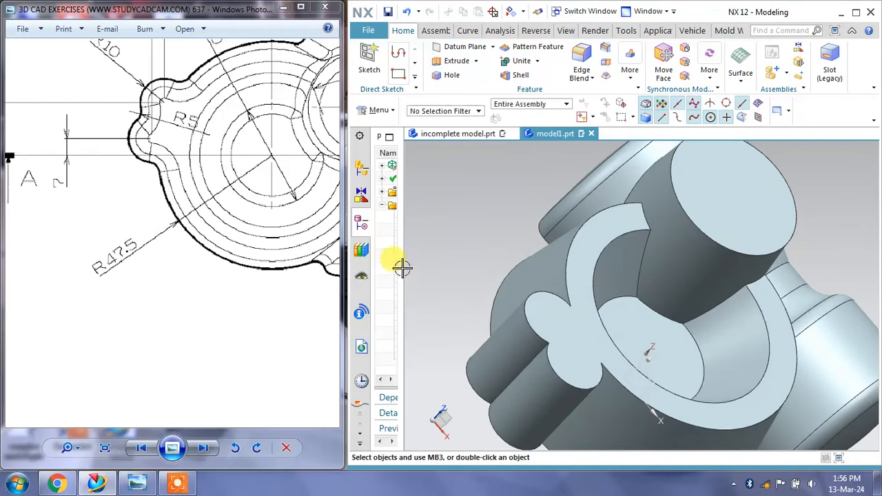
mouse_move(224, 196)
left_mouse_down()
mouse_move(222, 289)
mouse_move(171, 298)
left_mouse_up()
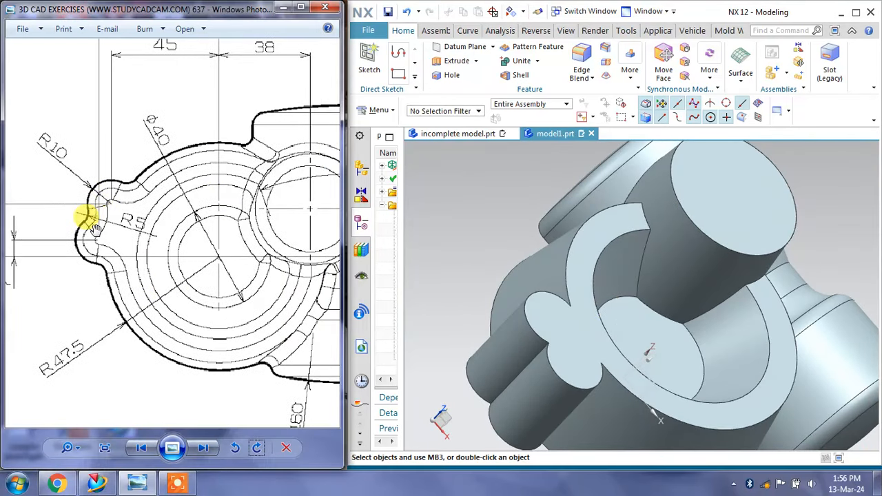
scroll(95, 230, "down", 2)
left_click_drag(260, 276, 223, 303)
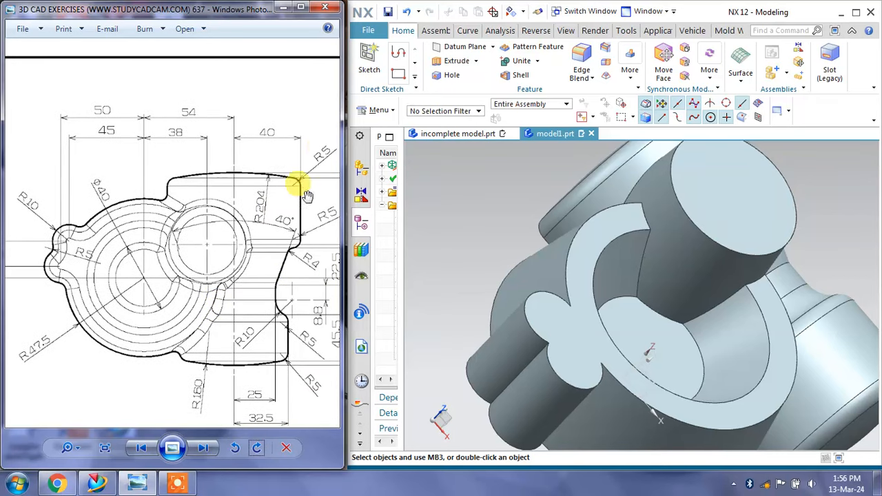
left_click_drag(248, 245, 199, 195)
left_click_drag(244, 248, 82, 211)
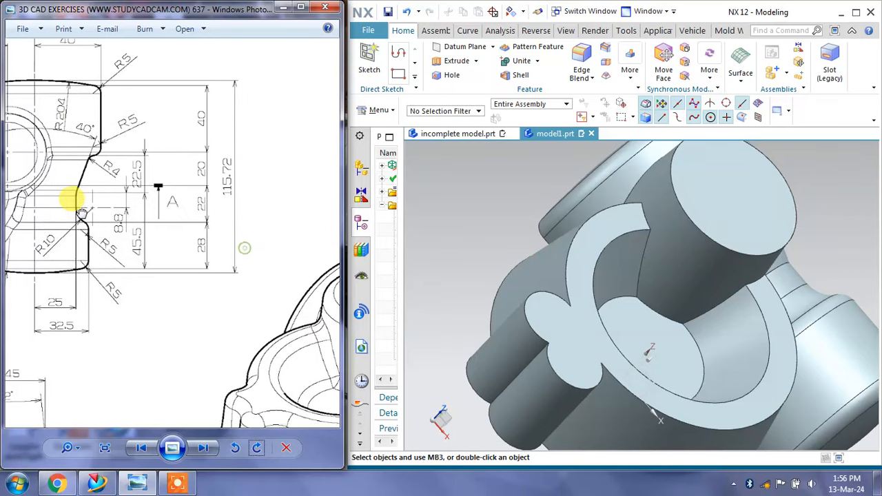
left_click_drag(104, 285, 28, 170)
left_click_drag(60, 253, 238, 183)
left_click_drag(127, 251, 209, 253)
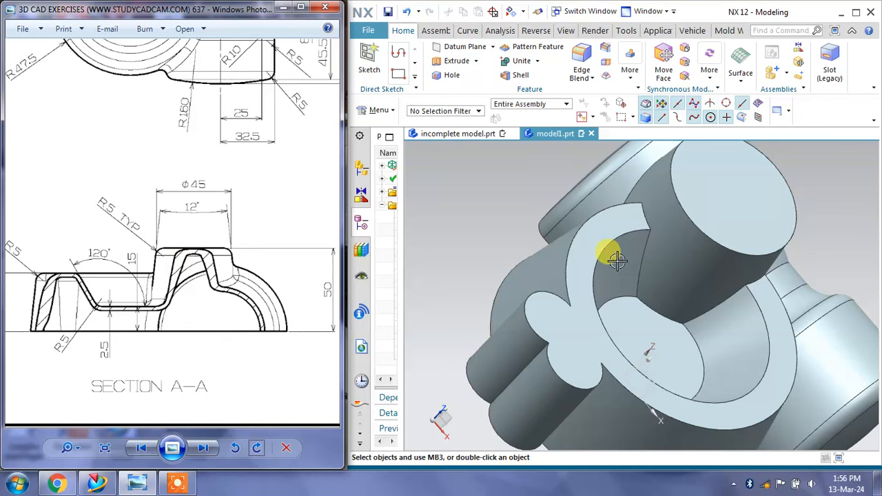
Blend the cup's inner floor edge and inner rim edge with a 5 mm radius
middle_click_drag(616, 259, 599, 219)
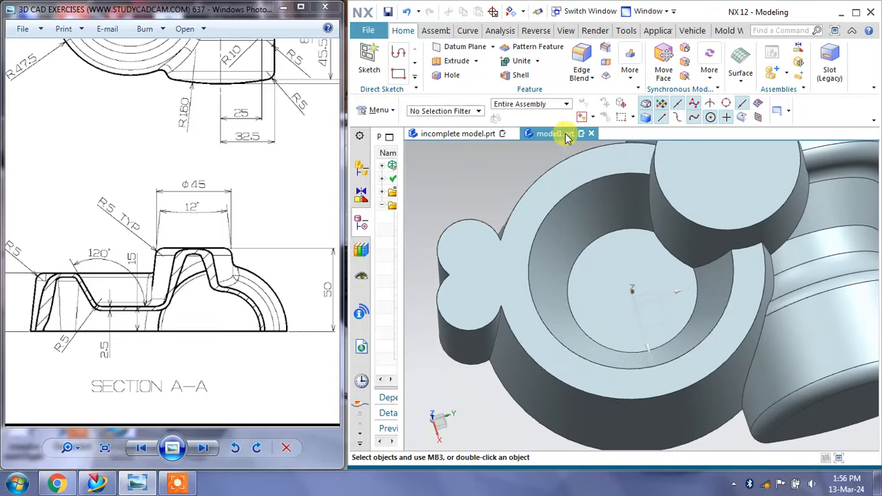
left_click(578, 60)
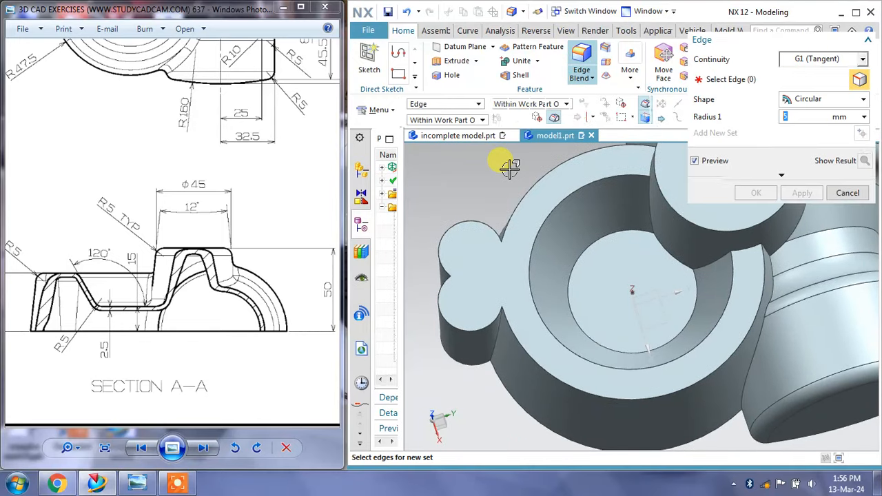
left_click(604, 238)
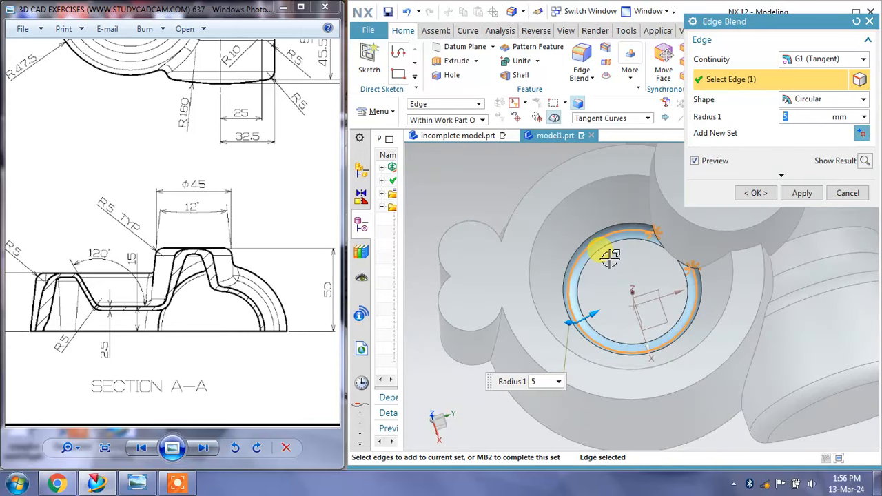
left_click(550, 215)
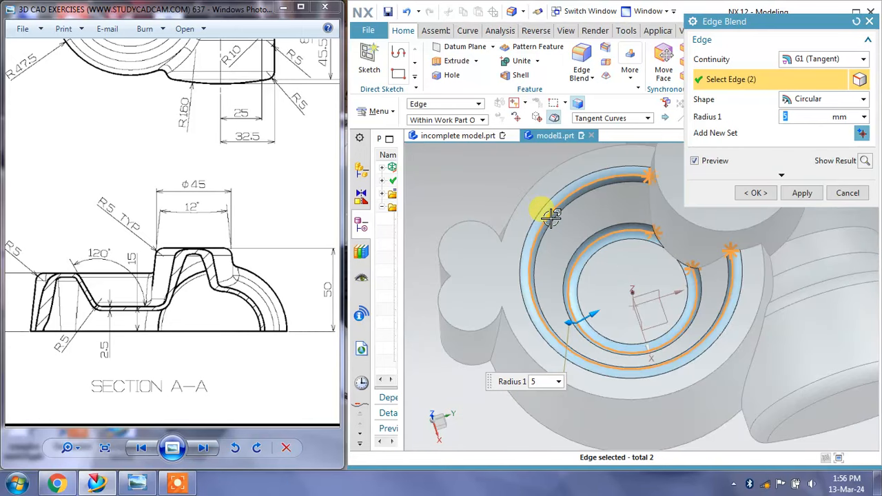
middle_click_drag(538, 201, 538, 219)
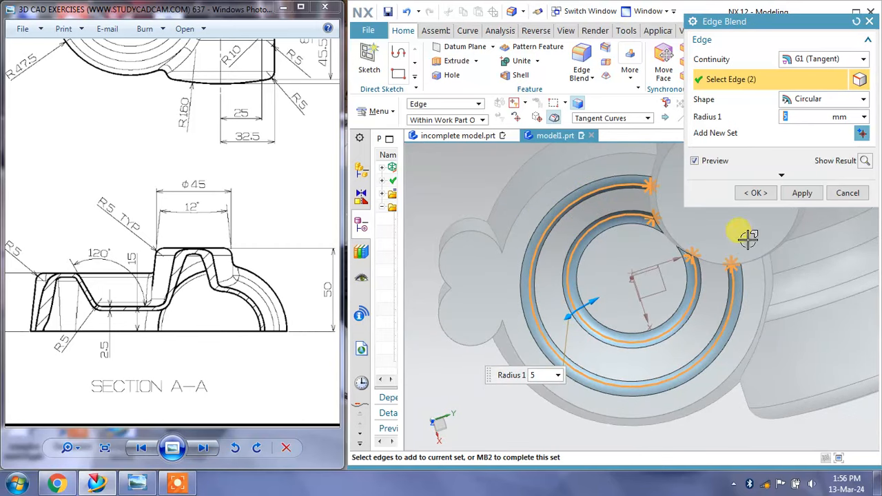
left_click(801, 194)
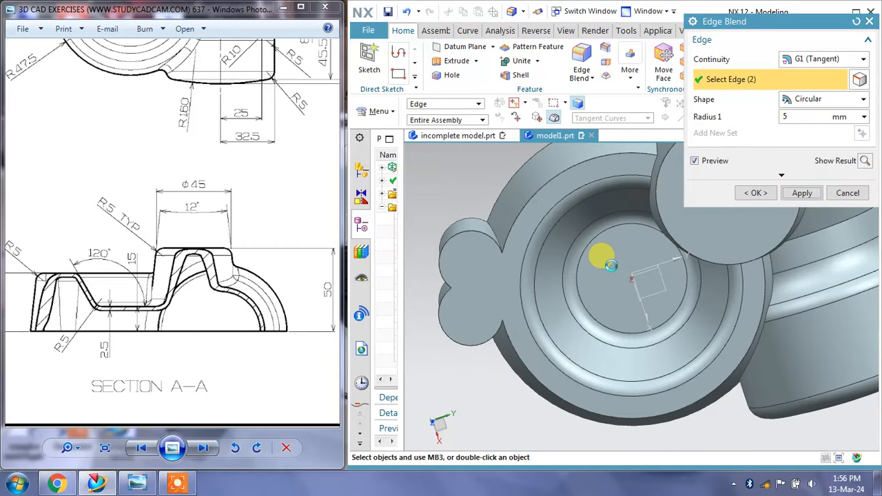
Blend the three vertical notch edges, between the two lobes and where they meet the cup's side, with a 5 mm radius
middle_click_drag(596, 252, 521, 321)
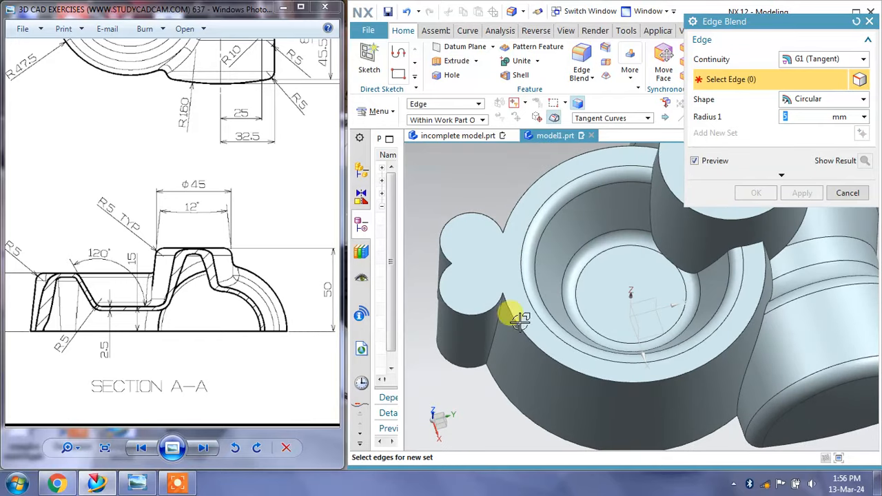
left_click(496, 330)
middle_click_drag(521, 285, 517, 264)
left_click(504, 248)
left_click(517, 253)
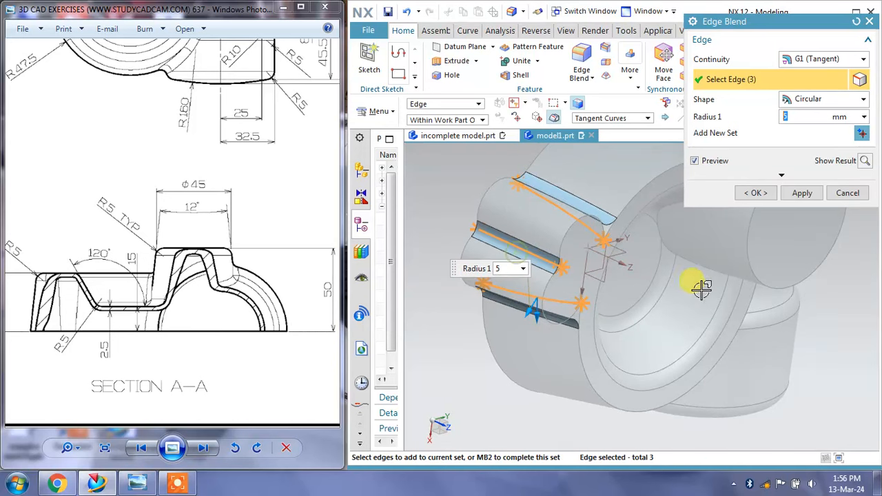
left_click(804, 195)
Blend the outer top edge running around the cup and both lobes with a 5 mm radius
middle_click_drag(693, 262, 626, 258)
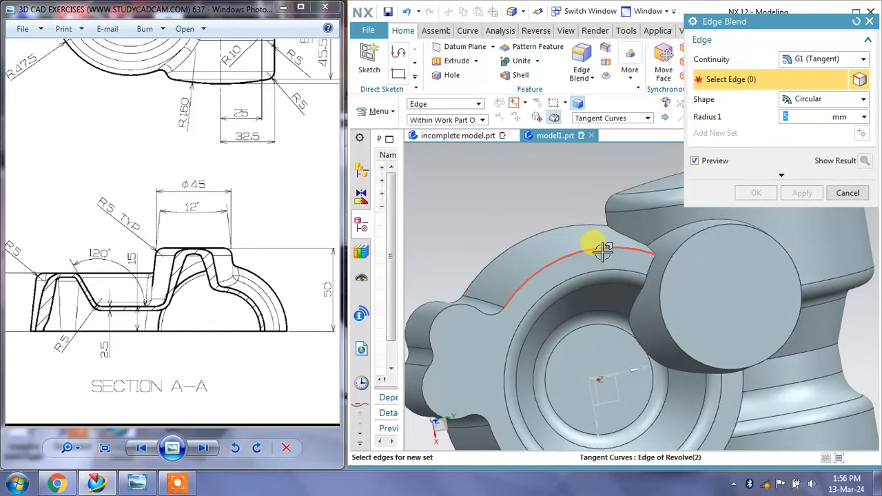
left_click(603, 251)
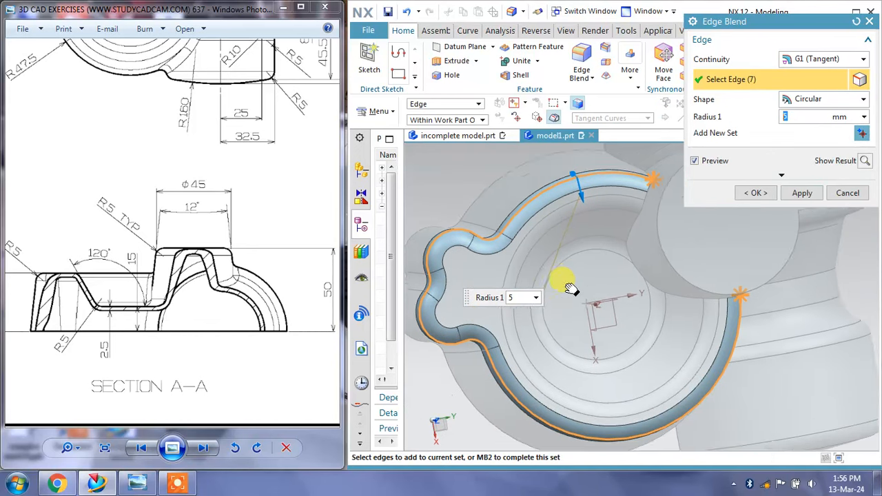
middle_click_drag(569, 289, 635, 277)
left_click(802, 193)
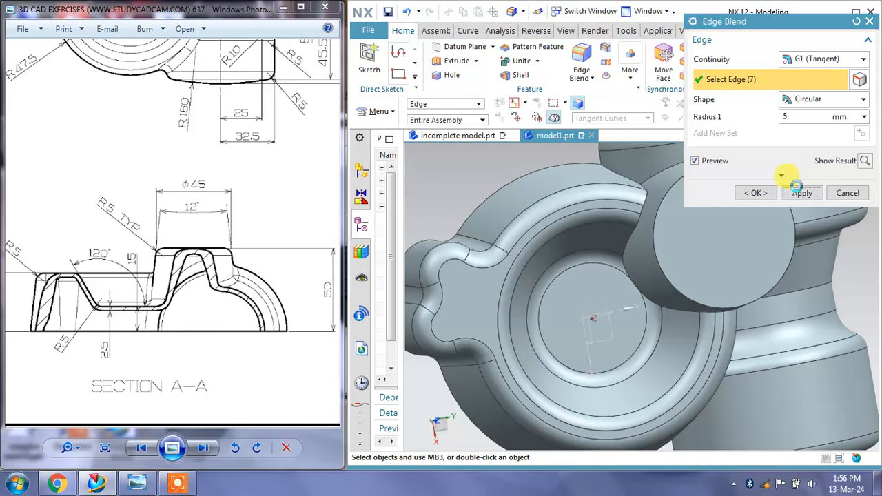
left_click(840, 193)
middle_click_drag(699, 208, 679, 202)
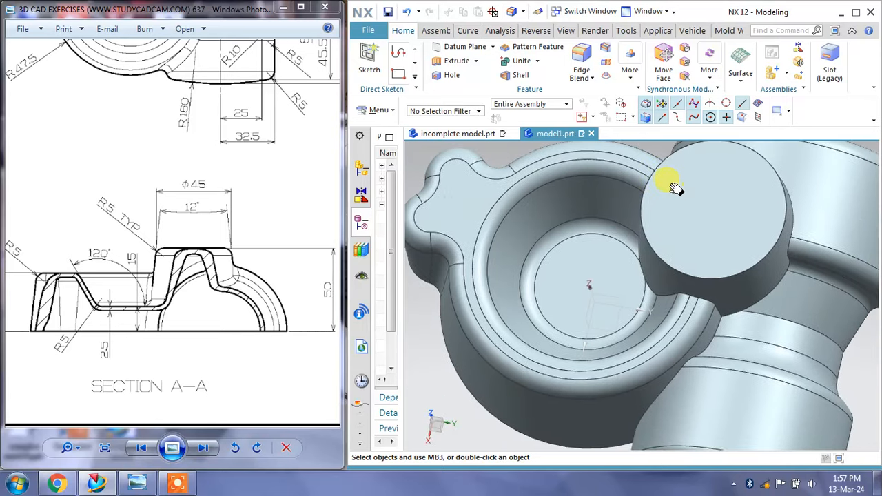
Check the drawing's isometric view and blend the edge where the tapered boss meets the revolved body with a 5 mm radius
mouse_move(276, 165)
left_mouse_down()
mouse_move(240, 184)
mouse_move(233, 226)
mouse_move(91, 219)
left_mouse_up()
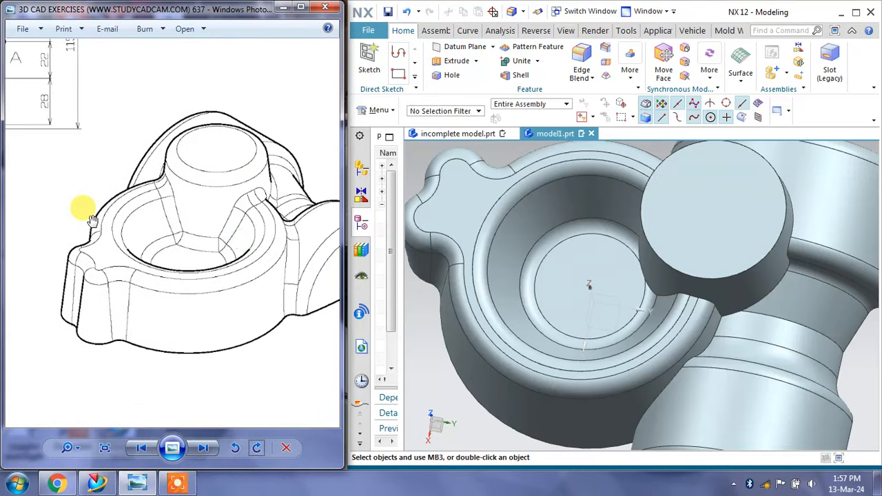
left_click(582, 61)
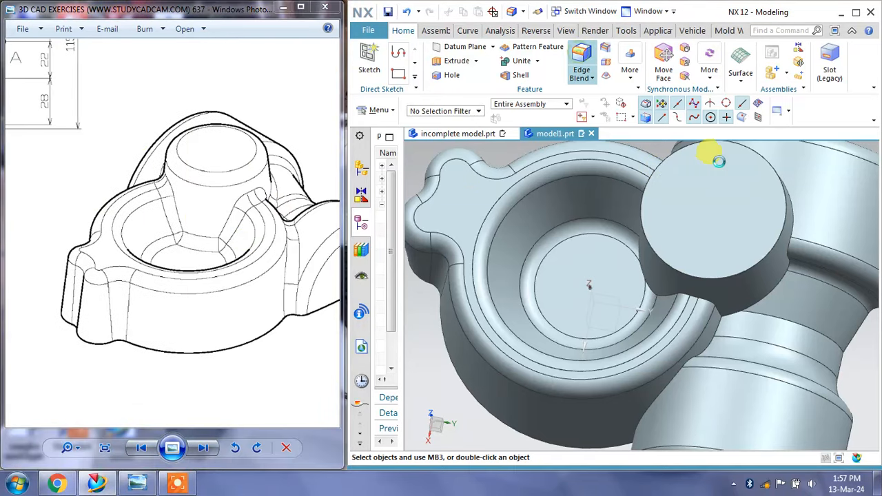
left_click(767, 296)
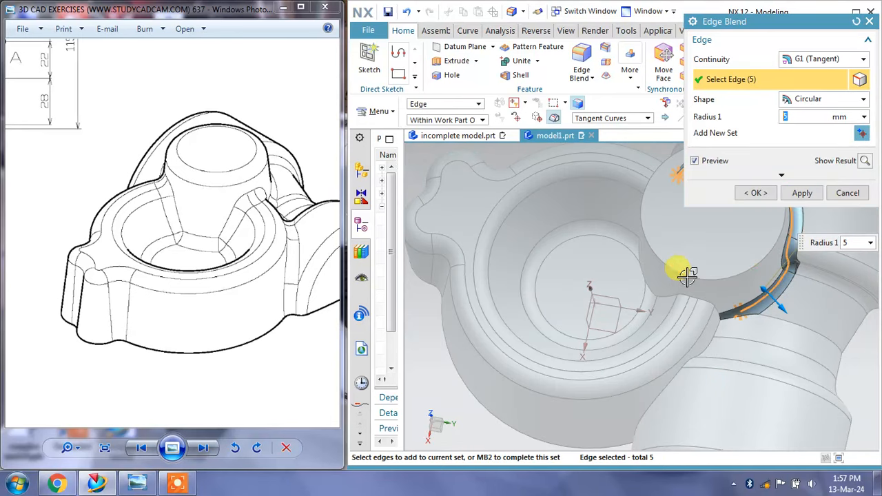
middle_click_drag(688, 275, 563, 352)
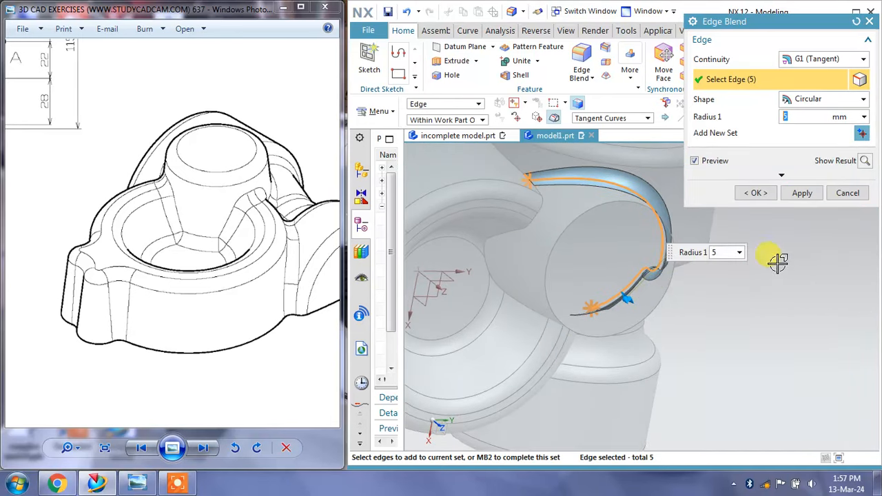
left_click(811, 196)
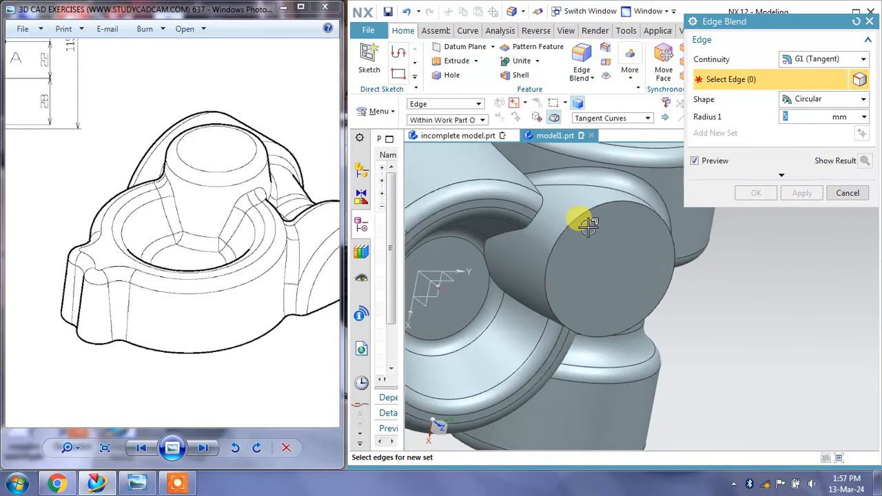
Blend the edge chain where the tapered boss meets the cup's rim and interior with a 5 mm radius
middle_click_drag(575, 218, 559, 252)
left_click(557, 246)
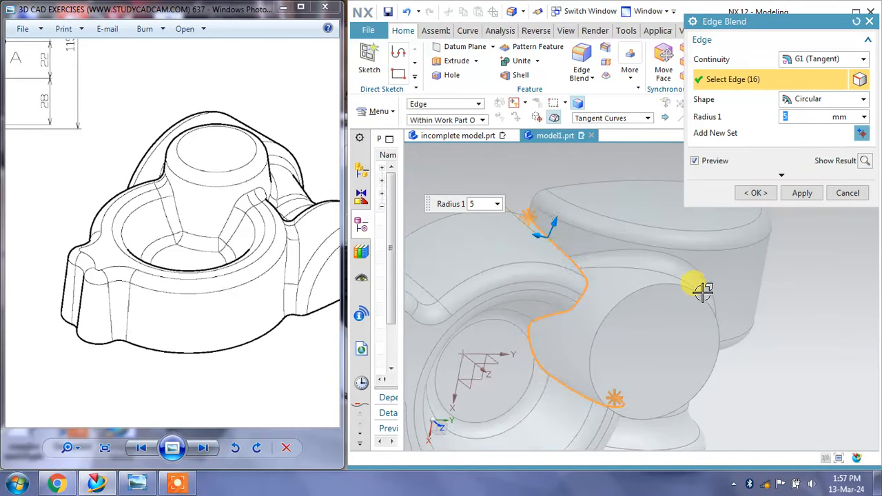
middle_click_drag(758, 305, 764, 280)
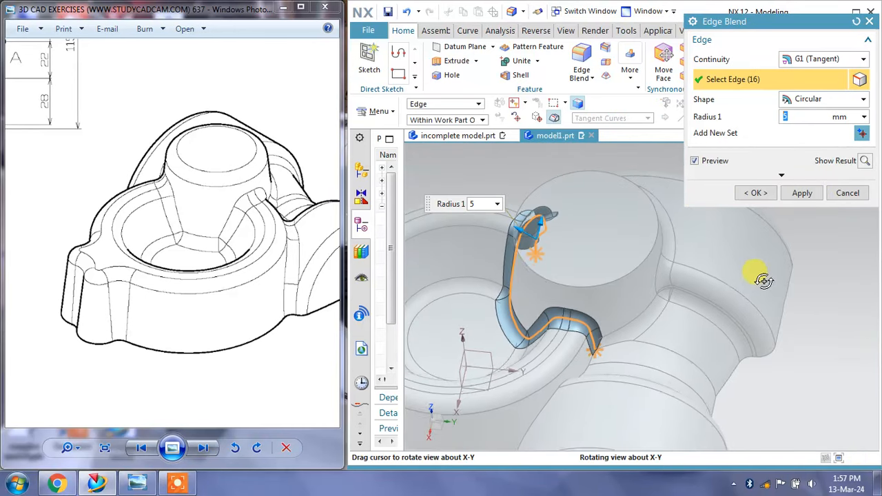
left_click(801, 193)
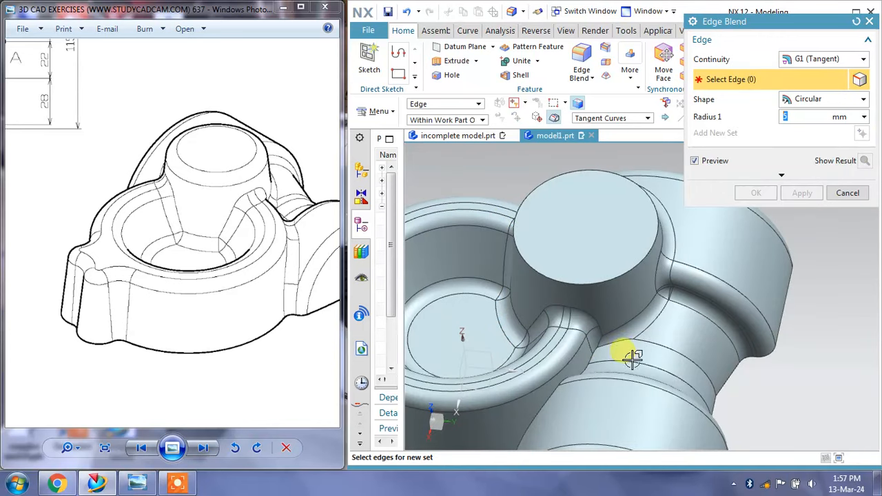
Blend the junction between the cup's outer wall and the revolved body with a 5 mm radius
middle_click_drag(587, 373, 744, 274)
left_click(566, 329)
left_click(801, 194)
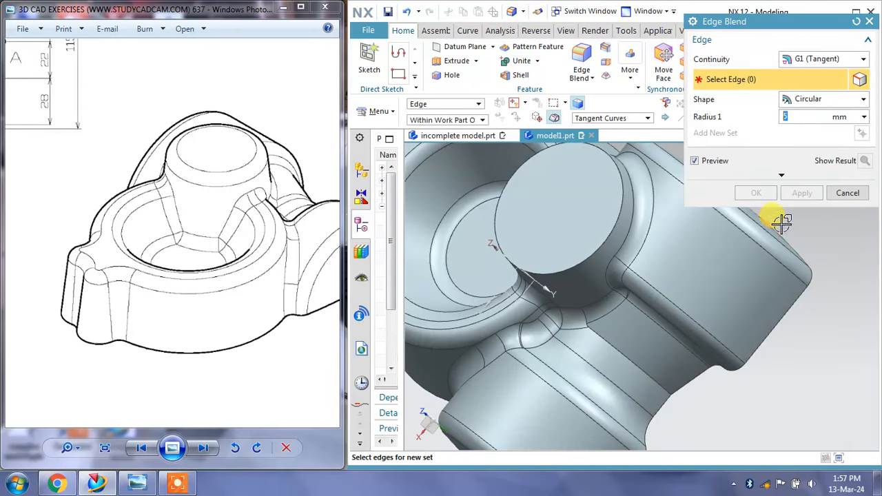
left_click(832, 200)
Delete the edge blend at the junction between the cup's outer wall and the revolved body
middle_click_drag(689, 258, 621, 266)
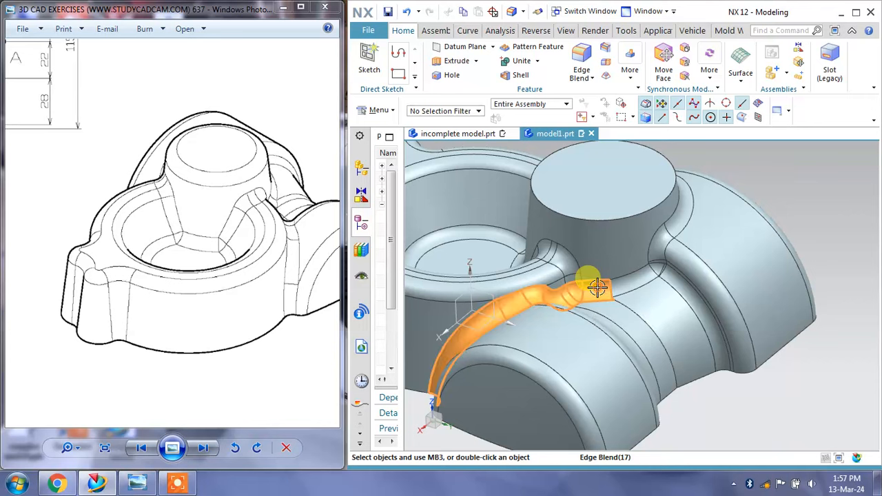
right_click(597, 285)
left_click(618, 226)
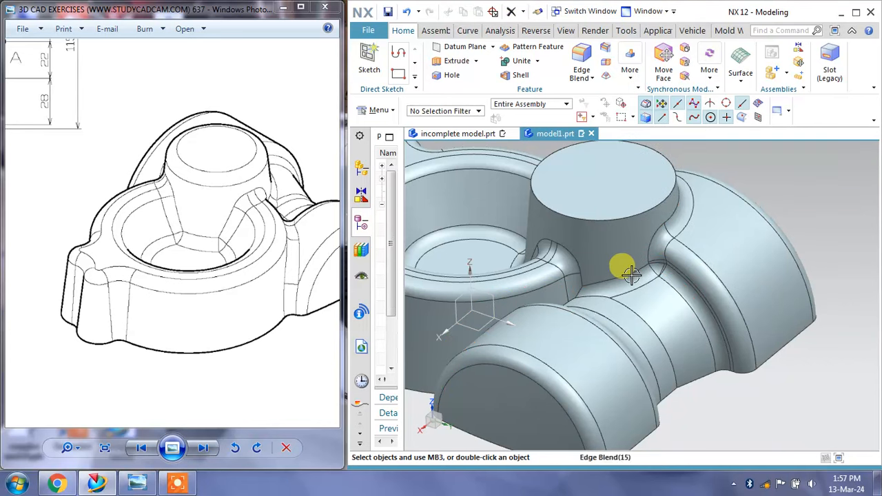
middle_click_drag(632, 273, 698, 260)
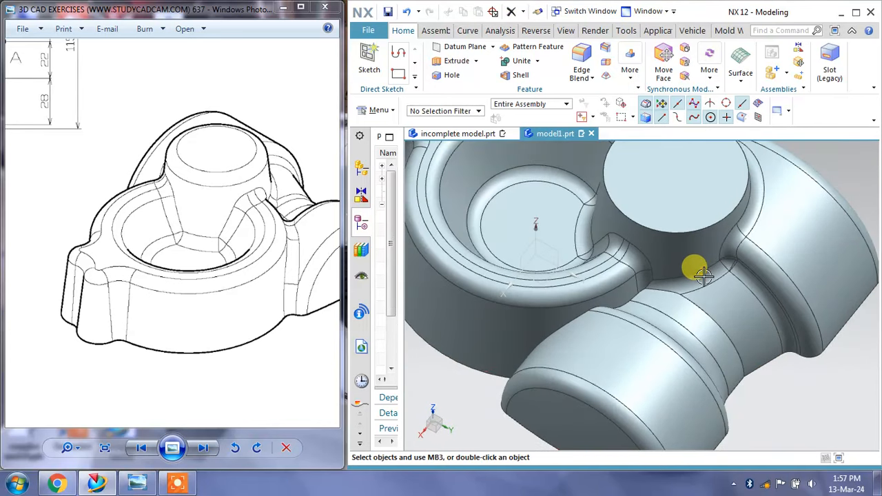
double_click(704, 277)
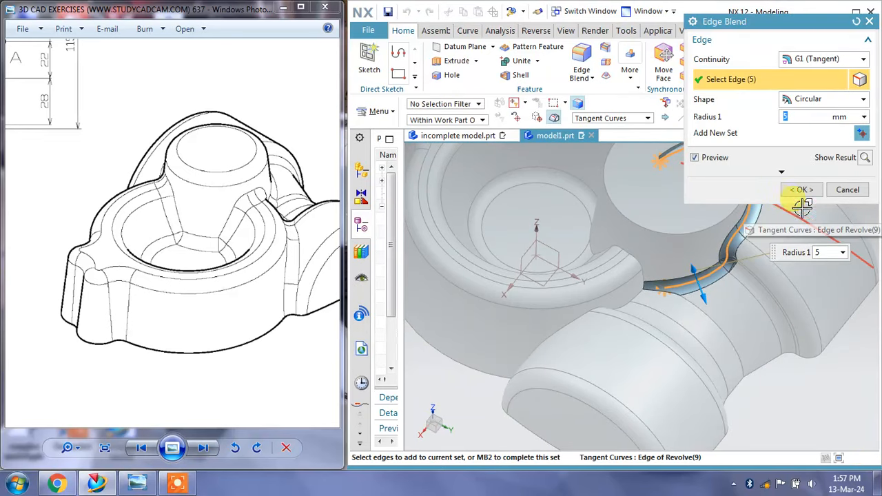
middle_click_drag(701, 235, 635, 320)
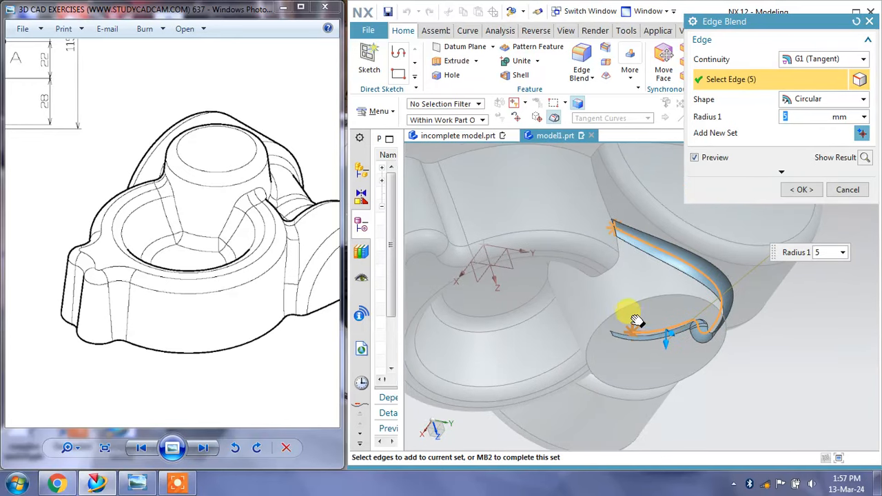
left_click(847, 188)
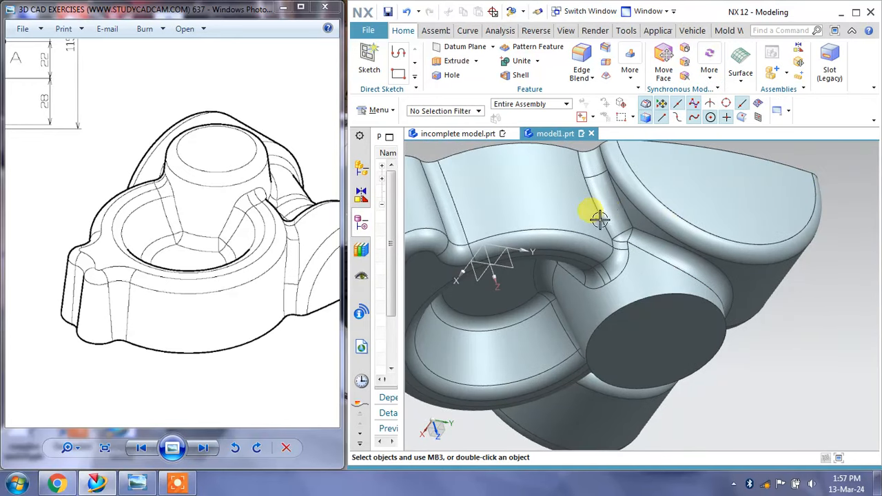
Delete the two edge blends around the tapered boss, on the cup side and on the revolved body side
left_click(614, 209)
right_click(614, 209)
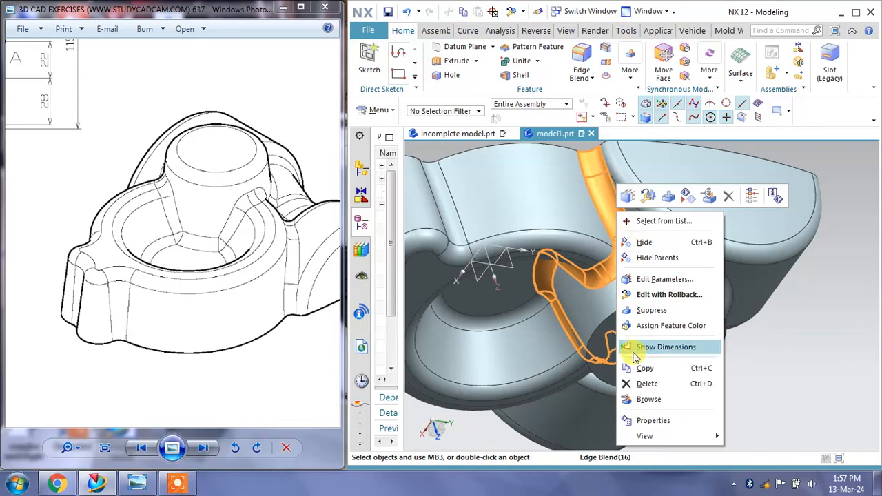
left_click(641, 384)
middle_click_drag(656, 356, 672, 346)
left_click(676, 354)
right_click(675, 354)
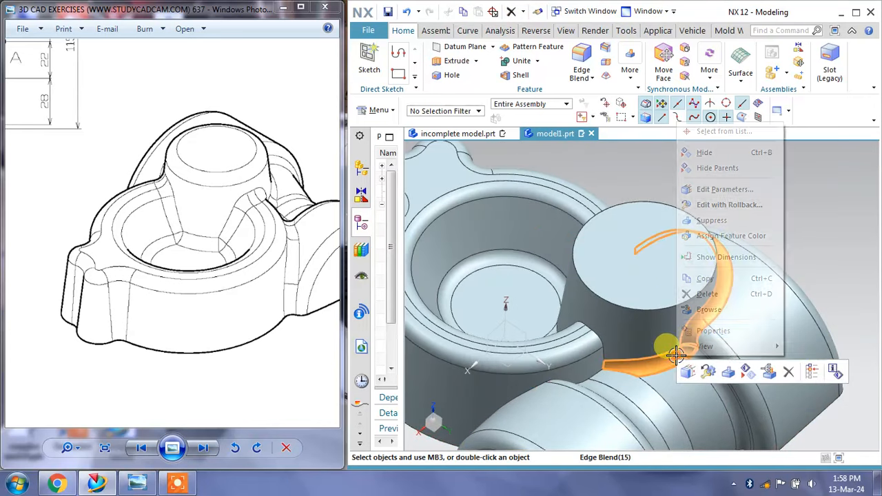
left_click(714, 290)
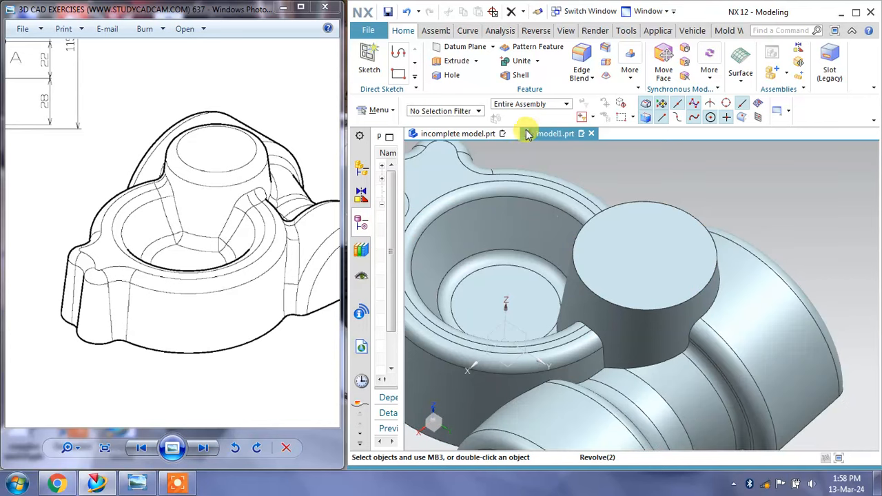
left_click(581, 58)
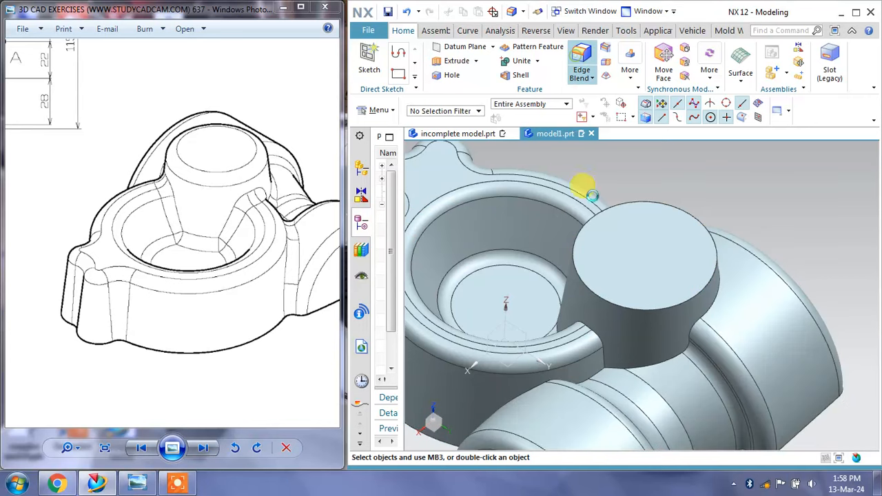
left_click(517, 386)
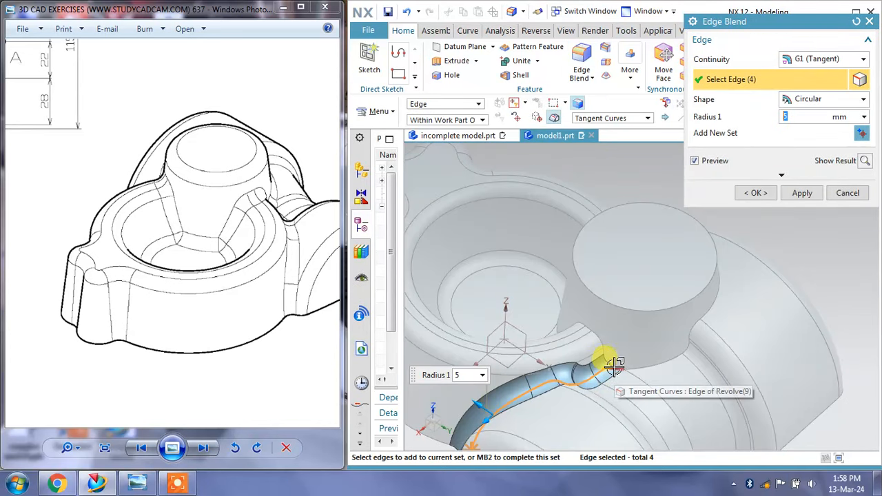
left_click(641, 366)
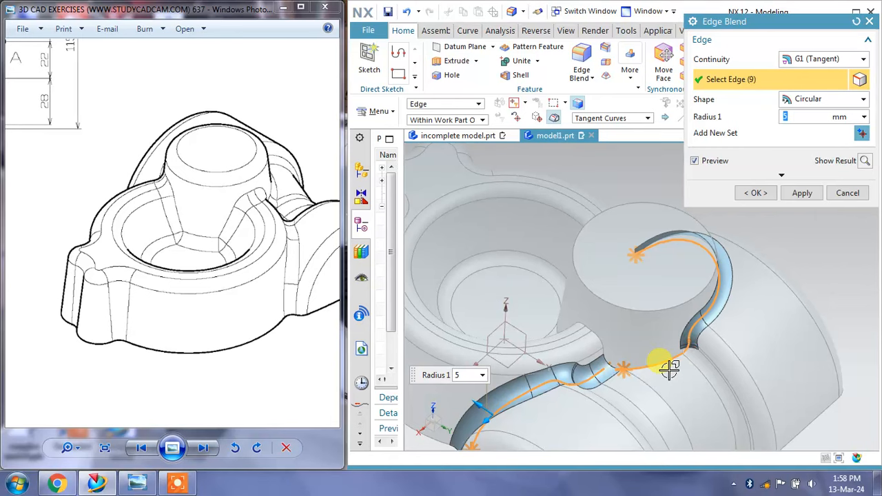
left_click(868, 360)
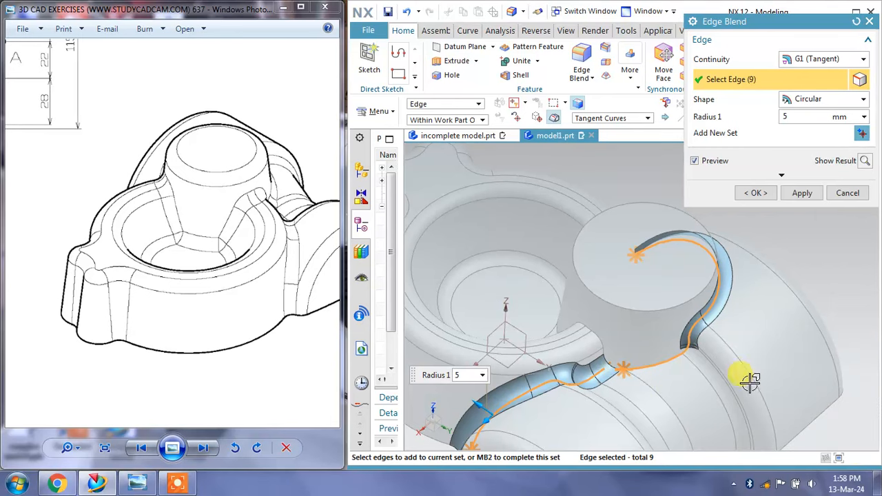
left_click(846, 193)
middle_click_drag(666, 319, 669, 381)
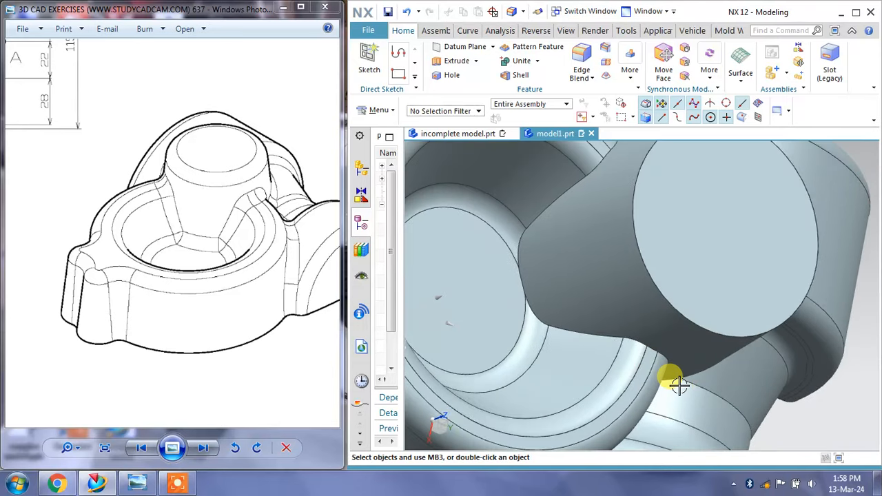
Blend the tangent edge chain where the tapered boss meets the cup's rim and interior with a 5 mm radius
left_click(581, 62)
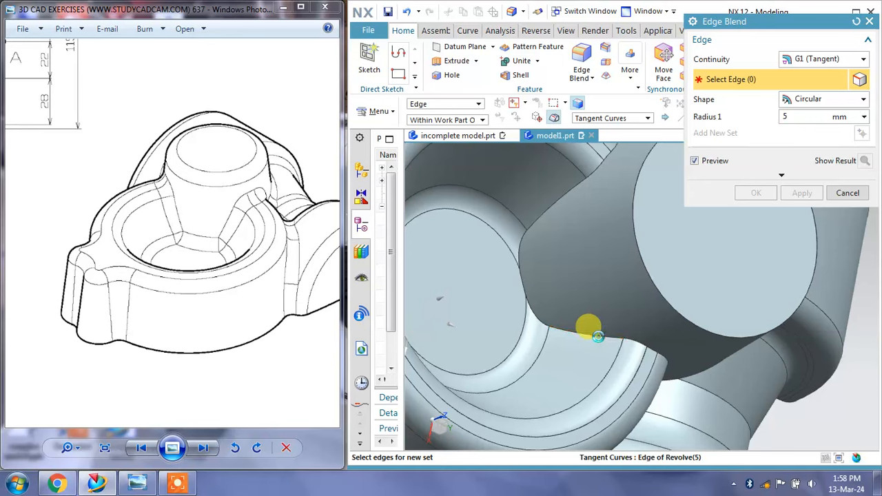
left_click(587, 329)
middle_click_drag(634, 333, 611, 305)
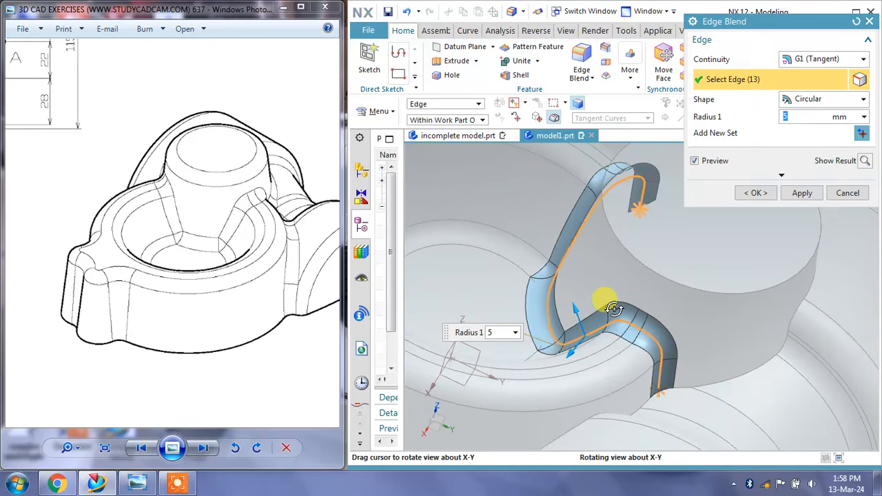
middle_click_drag(646, 237, 552, 263)
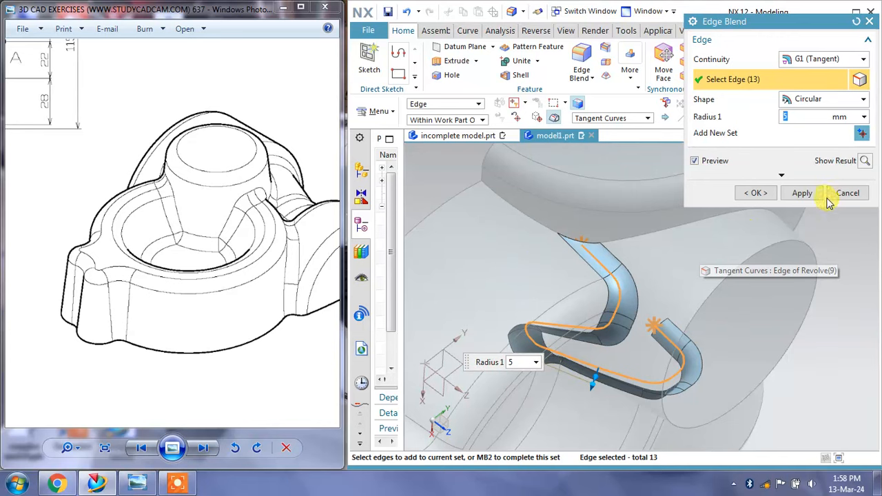
left_click(801, 193)
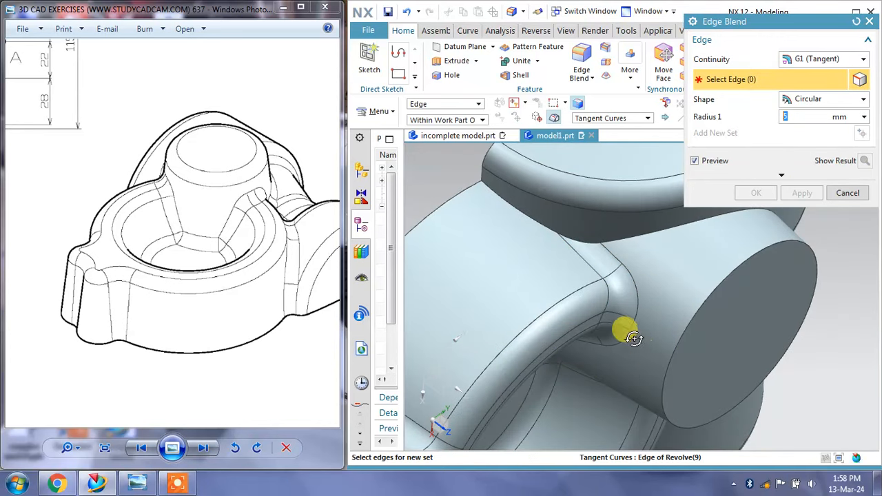
Blend the edges where the revolved body meets the cup's outer wall and the tapered boss with a 5 mm radius
middle_click_drag(627, 329, 531, 354)
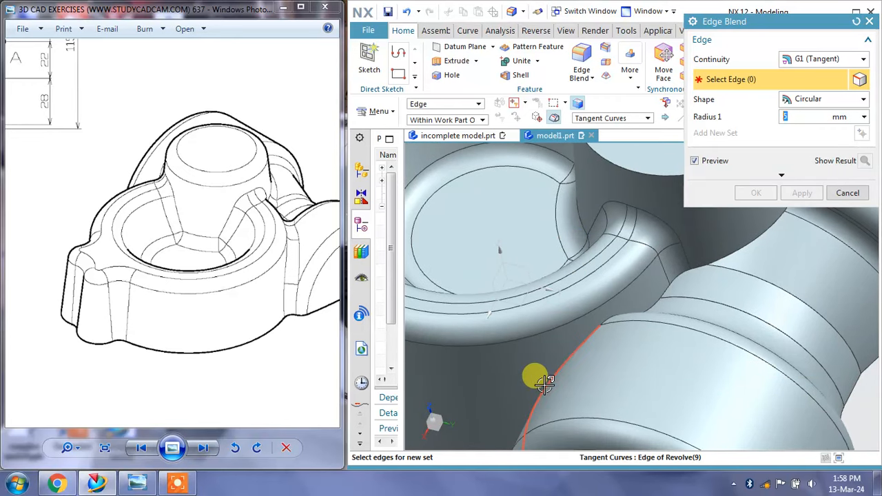
left_click(534, 372)
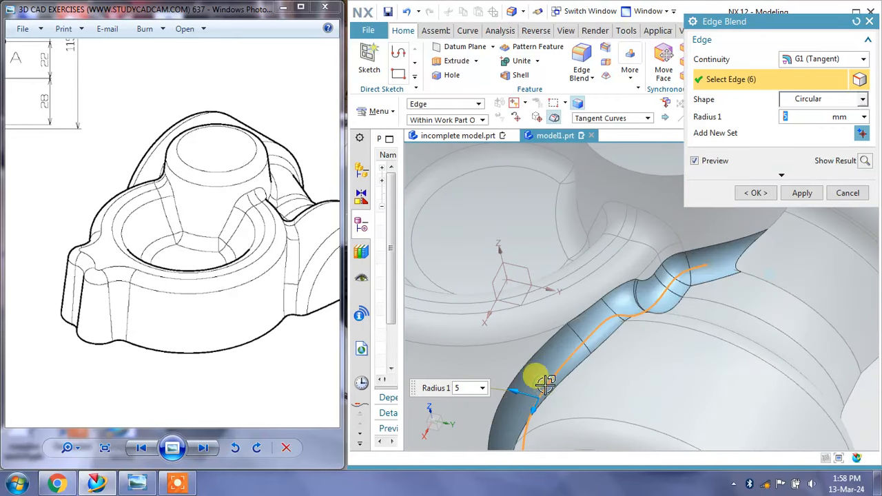
left_click(774, 220)
middle_click_drag(786, 286, 804, 410)
left_click(800, 194)
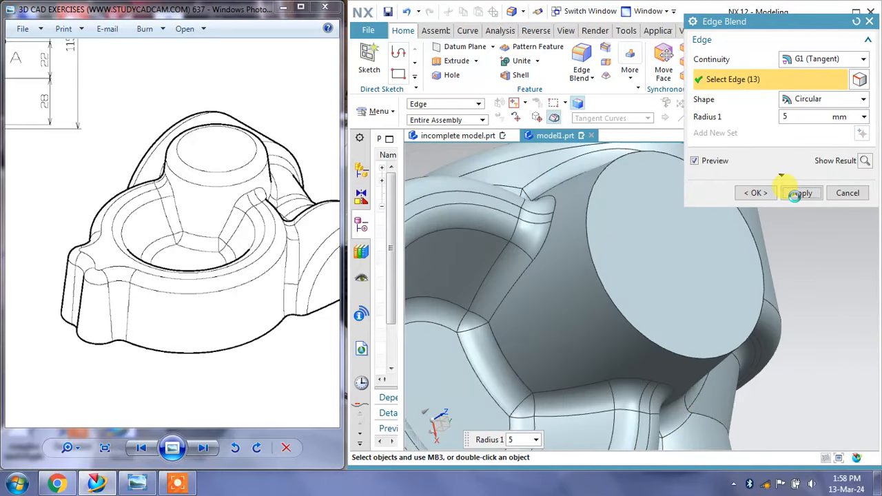
Blend the top circular edge of the tapered boss with a 5 mm radius
left_click(594, 276)
left_click(804, 191)
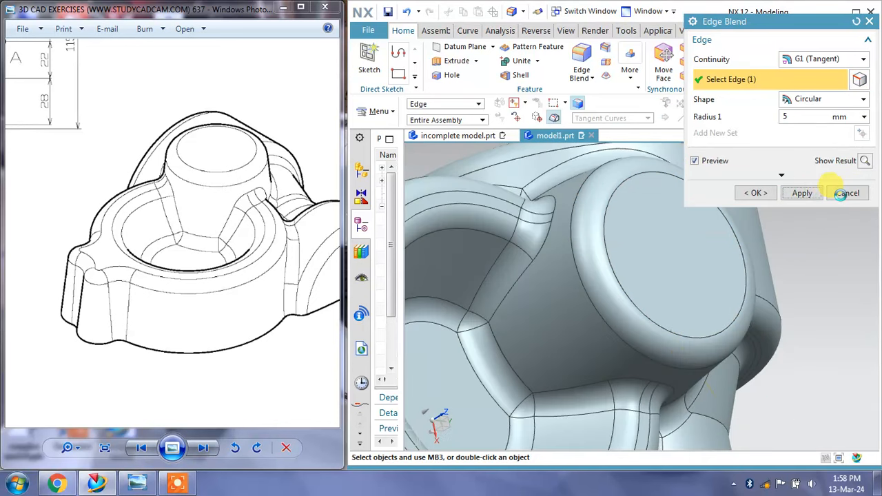
left_click(844, 192)
Compare the blended model with the drawing's isometric, section and top views, checking the fillets around the cup and boss
scroll(710, 235, "down", 3)
middle_click_drag(674, 250, 635, 259)
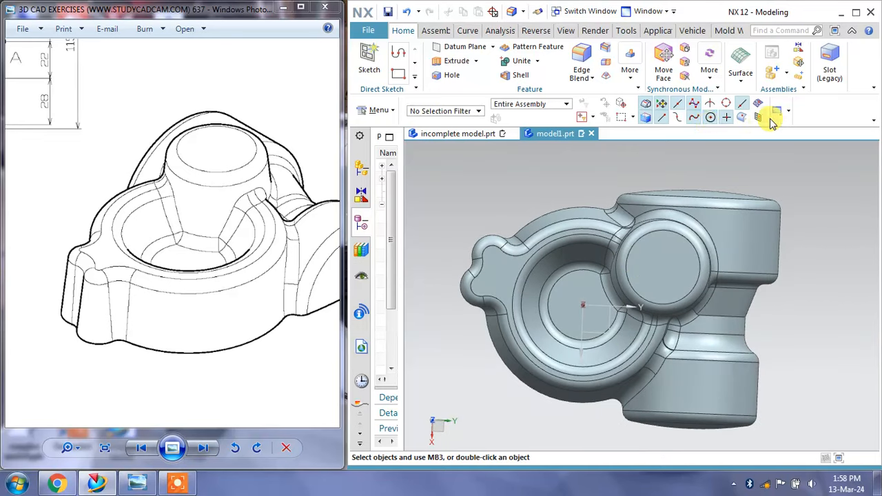
left_click(224, 284)
scroll(194, 292, "up", 1)
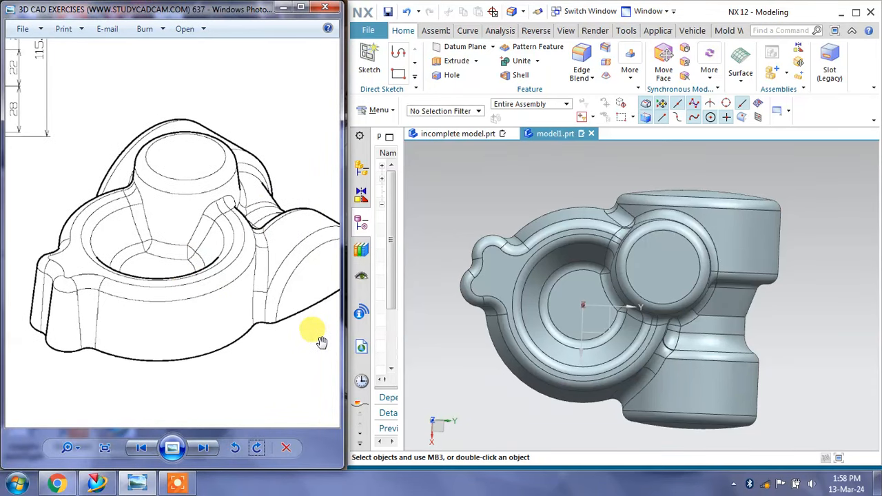
left_click_drag(84, 286, 306, 274)
left_click_drag(124, 254, 329, 268)
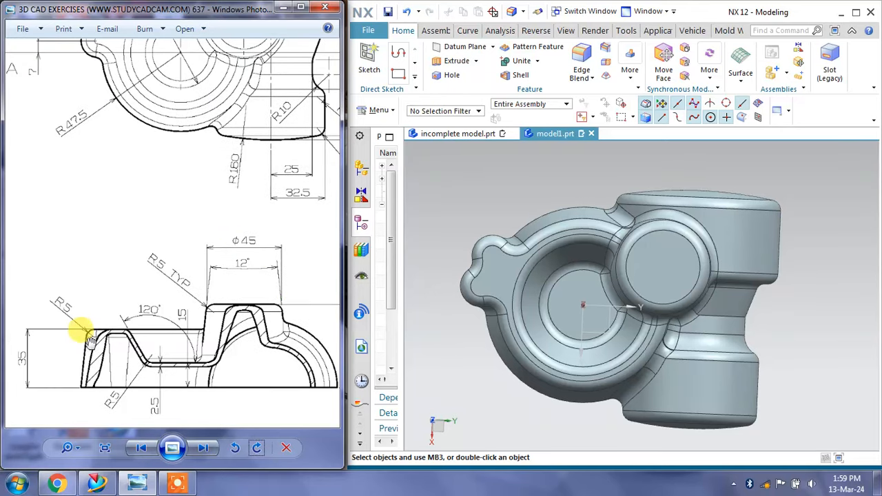
left_click_drag(165, 184, 203, 285)
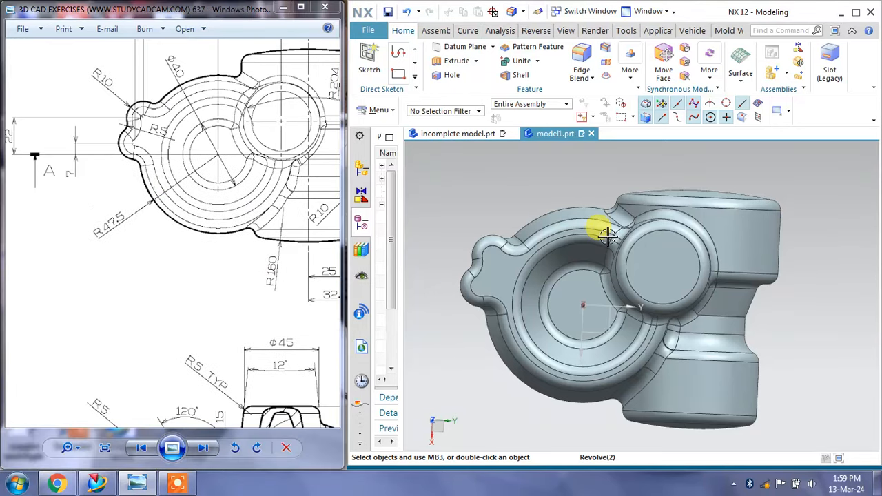
middle_click_drag(606, 236, 599, 228)
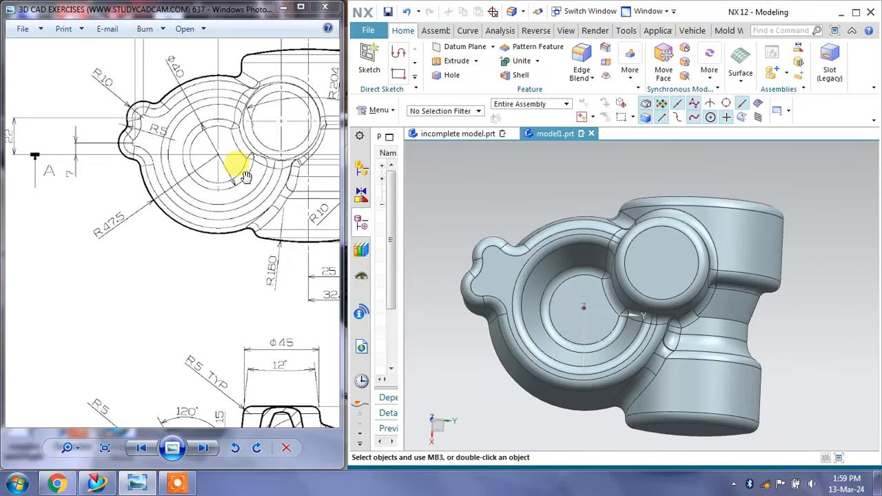
left_click_drag(245, 176, 198, 238)
Shell the body to a 2.5 mm wall thickness, removing the flat bottom face
mouse_move(611, 232)
middle_mouse_down()
mouse_move(629, 270)
mouse_move(634, 197)
mouse_move(652, 179)
middle_mouse_up()
left_click_drag(301, 266, 269, 128)
left_click_drag(223, 284, 282, 241)
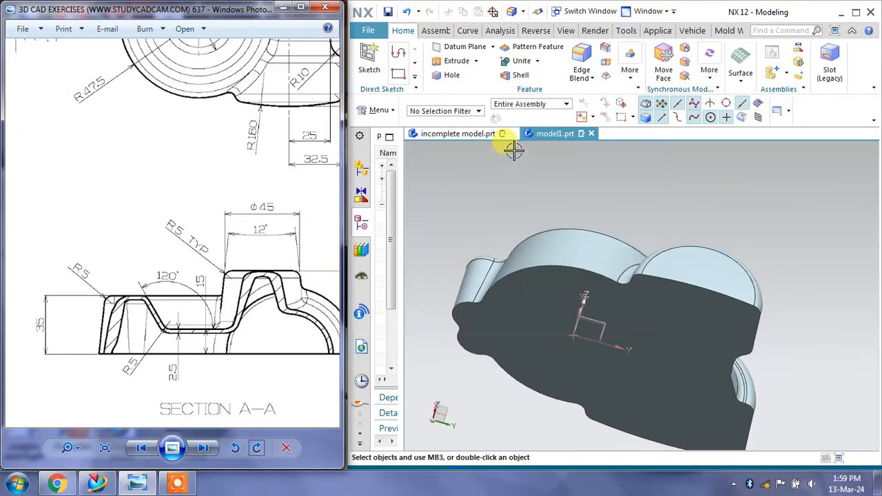
left_click(515, 74)
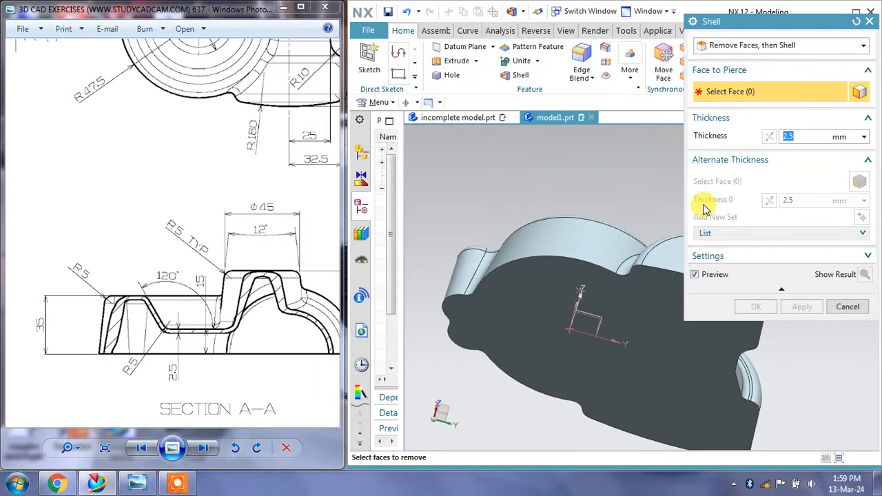
left_click(666, 362)
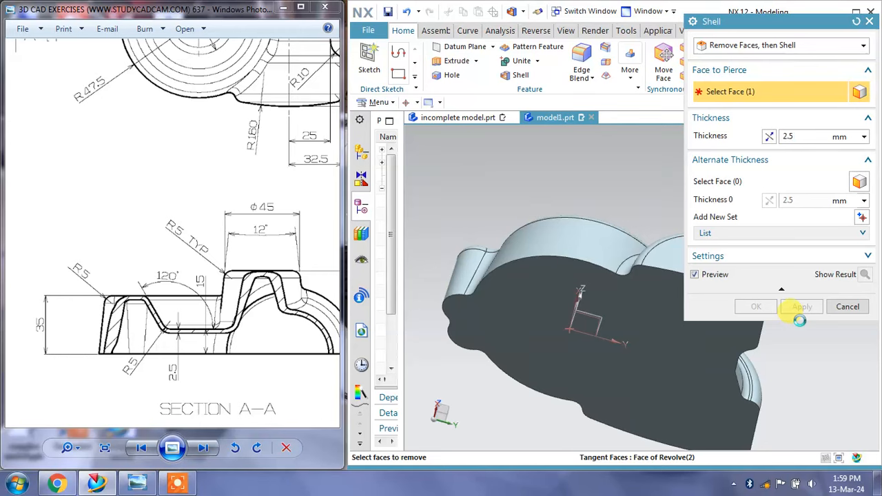
left_click(801, 306)
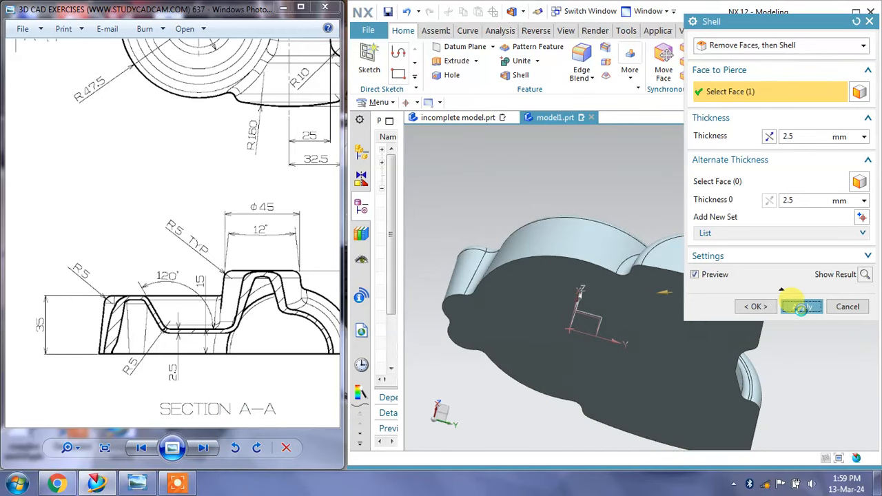
left_click(846, 307)
middle_click_drag(733, 299, 750, 339)
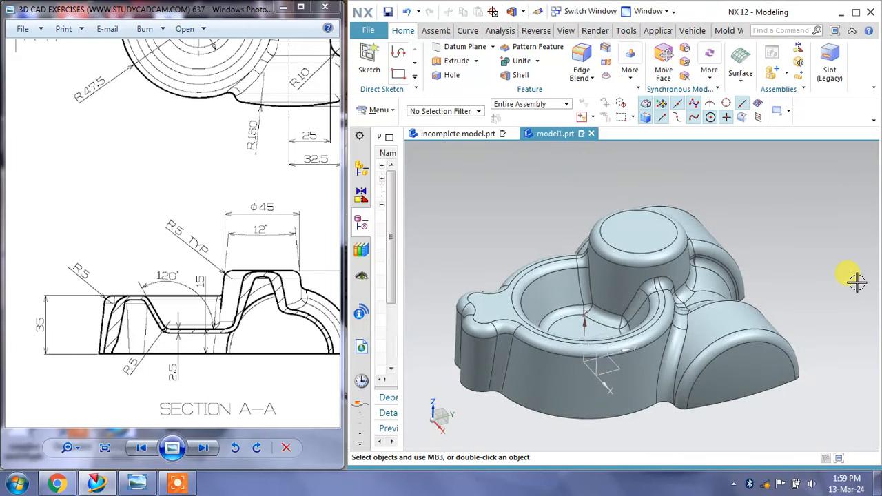